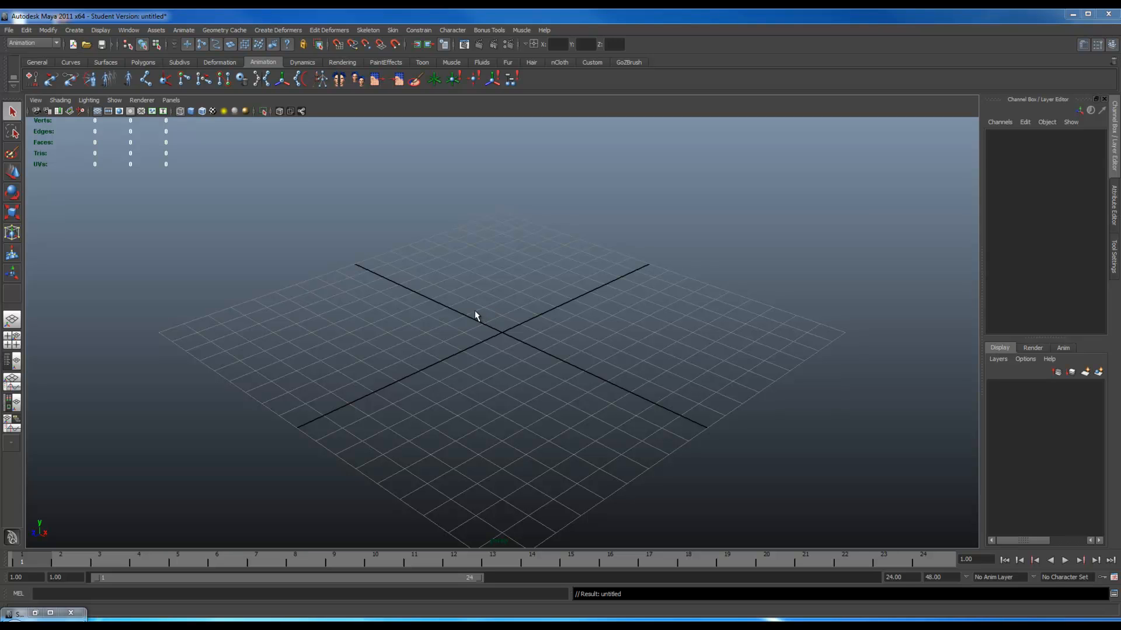
In the side view, reset the Joint tool's settings and set its orientation to None
alt+drag(448, 368, 663, 405)
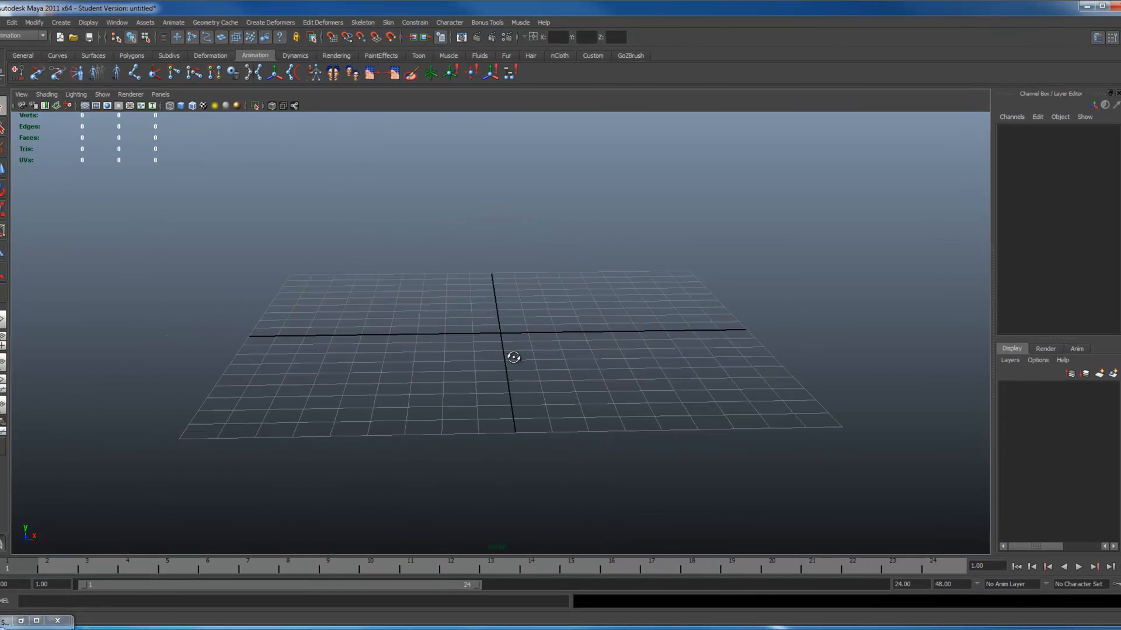
key(space)
alt+middle_drag(414, 269, 413, 425)
alt+right_drag(487, 445, 542, 380)
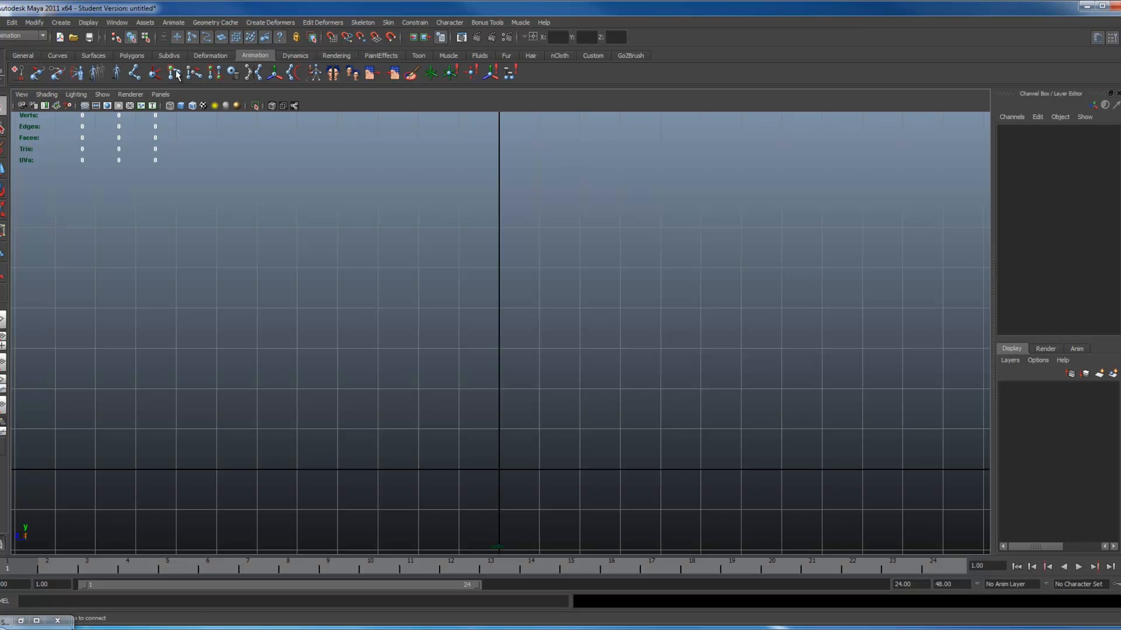
double_click(2, 293)
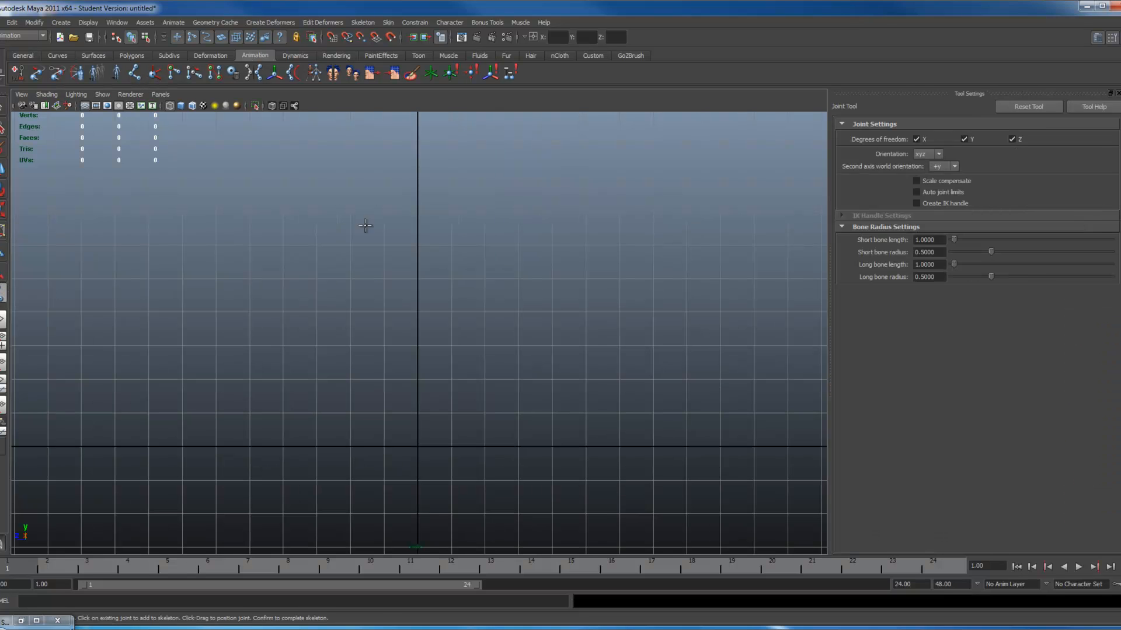
click(1041, 105)
click(929, 154)
click(921, 164)
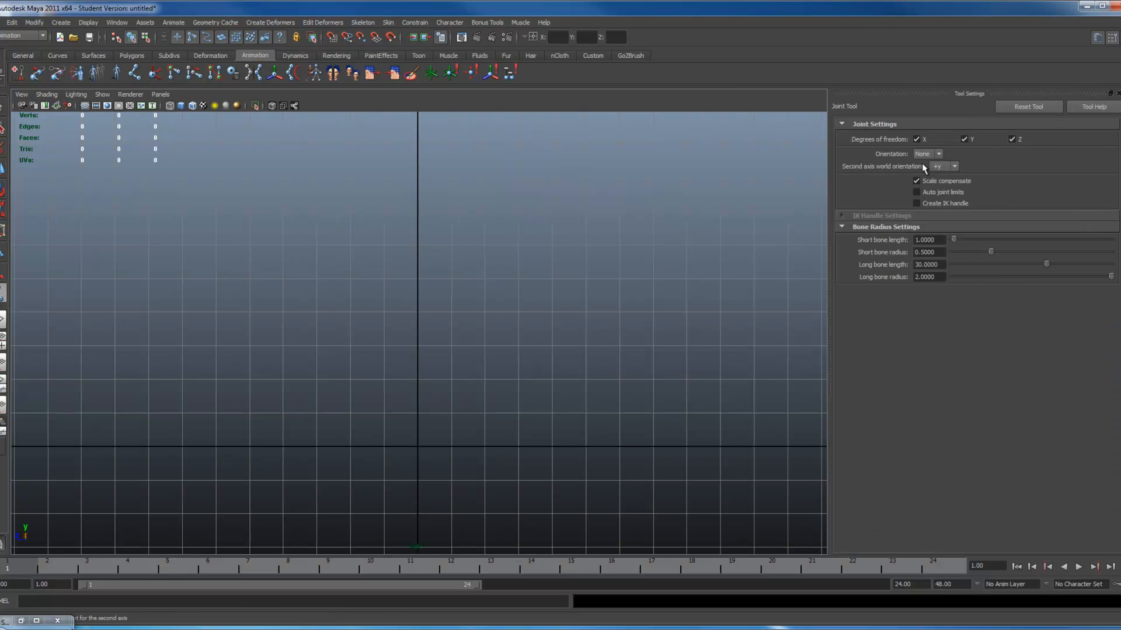
Turn off Scale compensate for the Joint tool and set the long bone length to 1 and long bone radius to 0.5
double_click(928, 264)
text(1)
key(Tab)
text(.5)
key(Return)
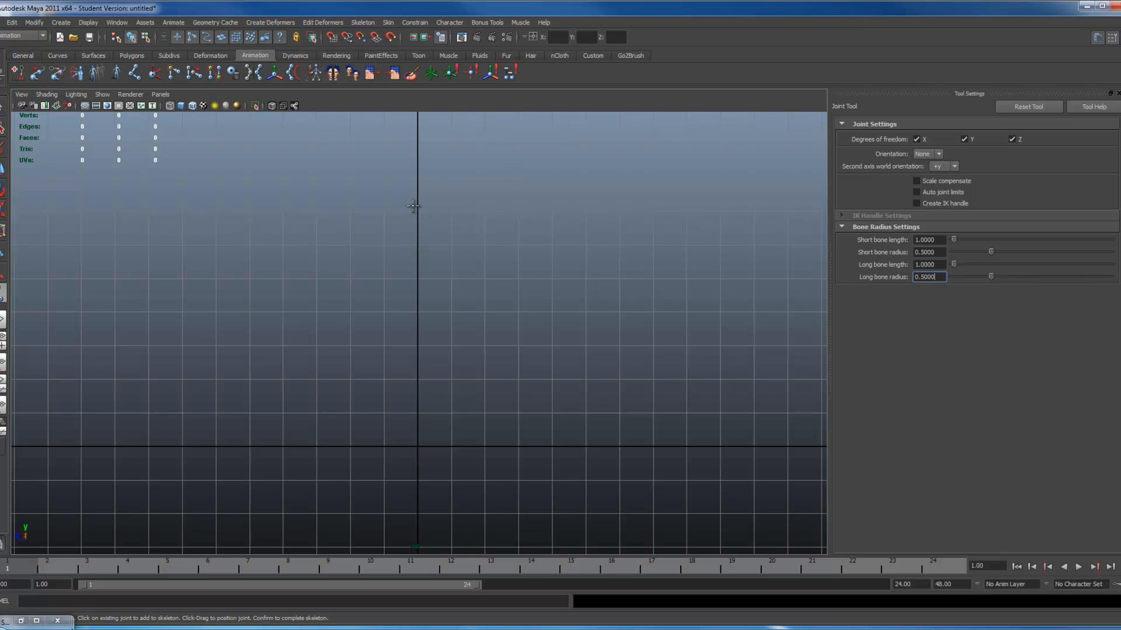
alt+middle_drag(413, 200, 420, 271)
alt+right_drag(421, 271, 412, 268)
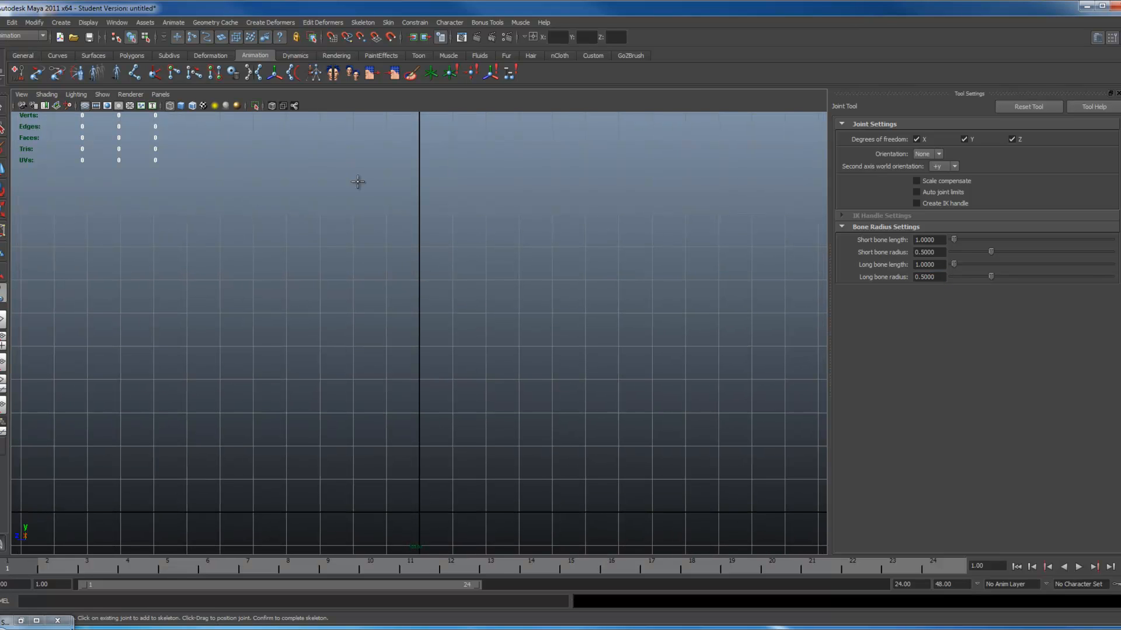
click(417, 184)
click(380, 342)
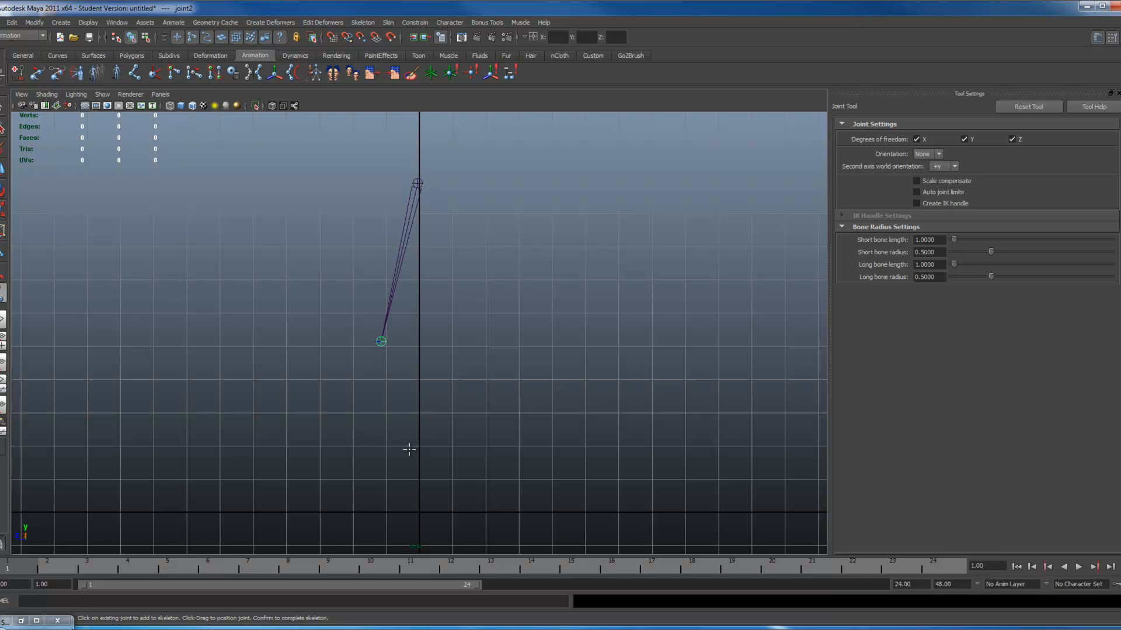
click(419, 446)
key(ctrl+z)
key(ctrl+z)
key(ctrl+z)
Draw a grid-snapped five-joint leg chain: thigh at Y 20, knee Y 10 Z 4, ankle Y 2, ball Z 6, toe Z 8
click(420, 180)
click(354, 346)
click(419, 480)
click(319, 513)
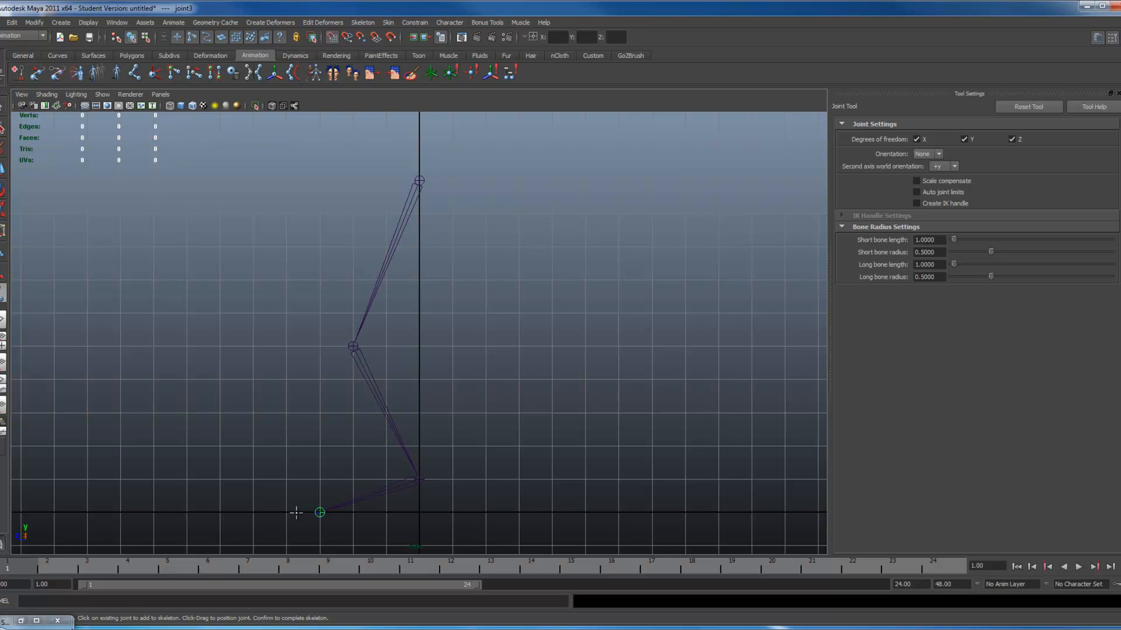
click(285, 513)
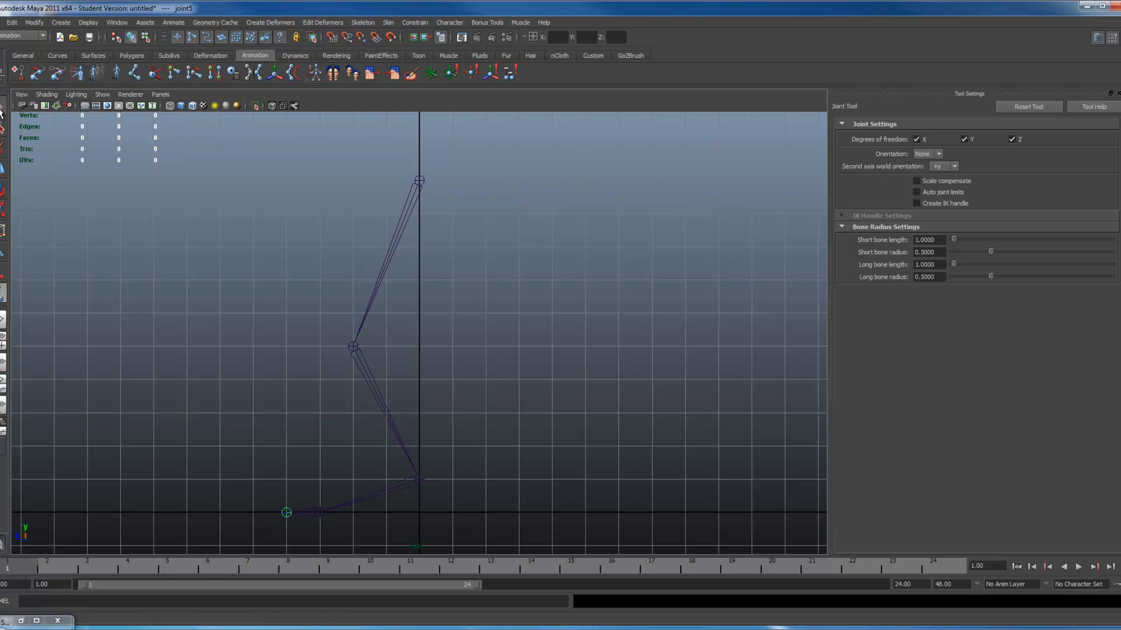
key(Return)
Rename the root joint of the leg chain as thigh_Jnt
alt+middle_drag(398, 382, 421, 335)
alt+right_drag(558, 391, 418, 350)
alt+middle_drag(418, 350, 433, 353)
alt+right_drag(490, 356, 507, 396)
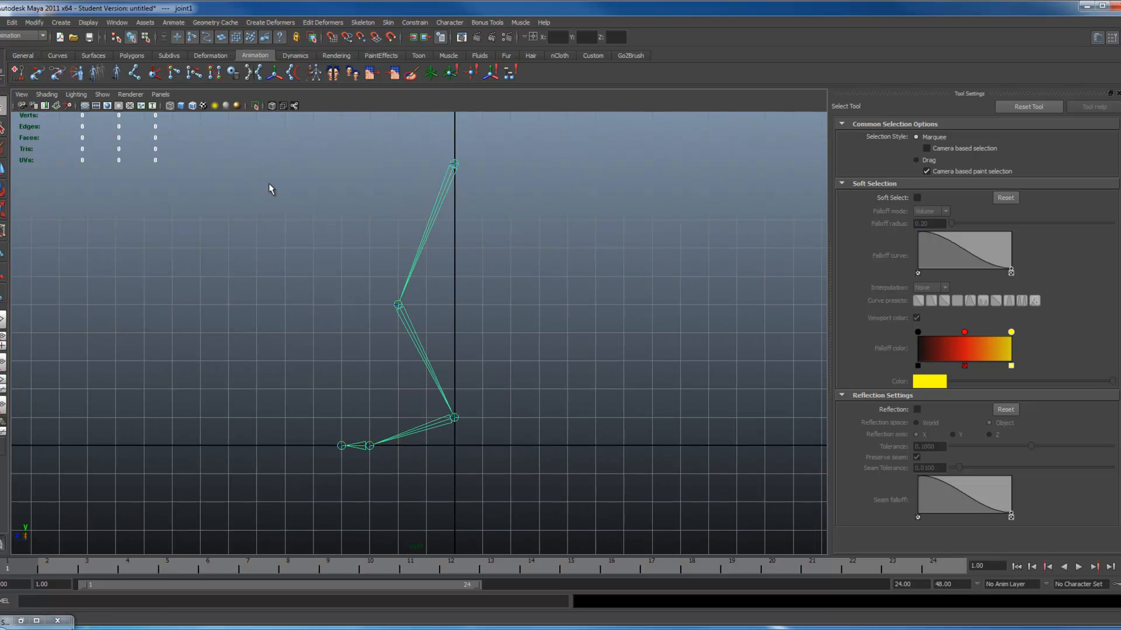
key(ctrl+a)
key(ctrl+a)
click(1018, 129)
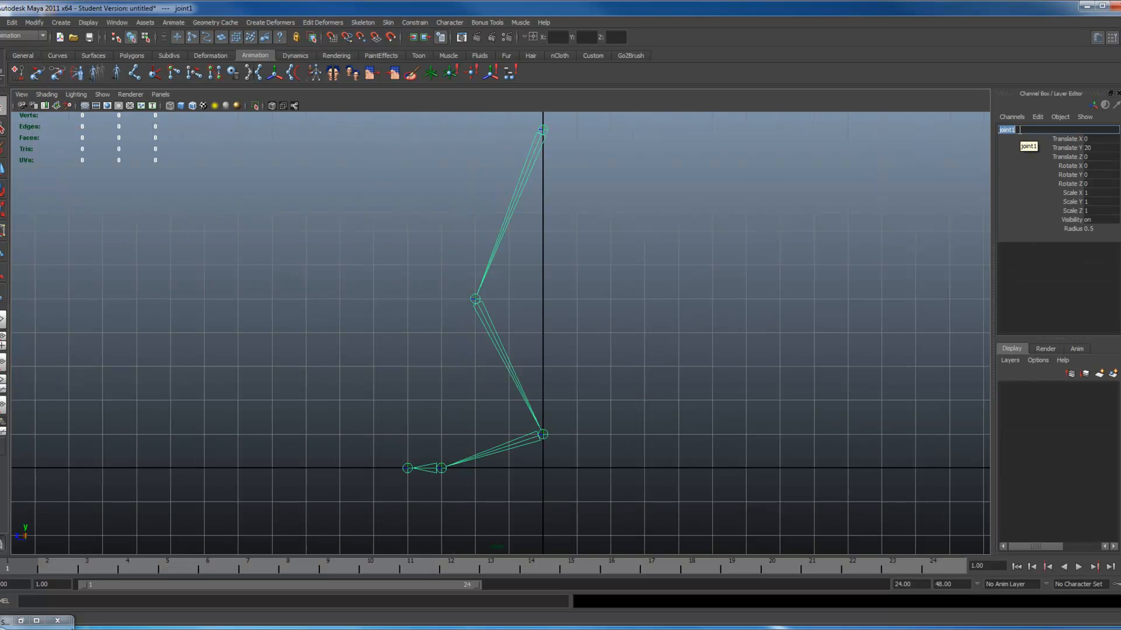
text(thigh_jnt)
key(Return)
Rename the second joint of the chain as knee_Jnt and the third as ankle_Jnt
key(Down)
click(1020, 129)
text(knee_jnt)
key(Return)
key(Down)
click(1019, 130)
text(a)
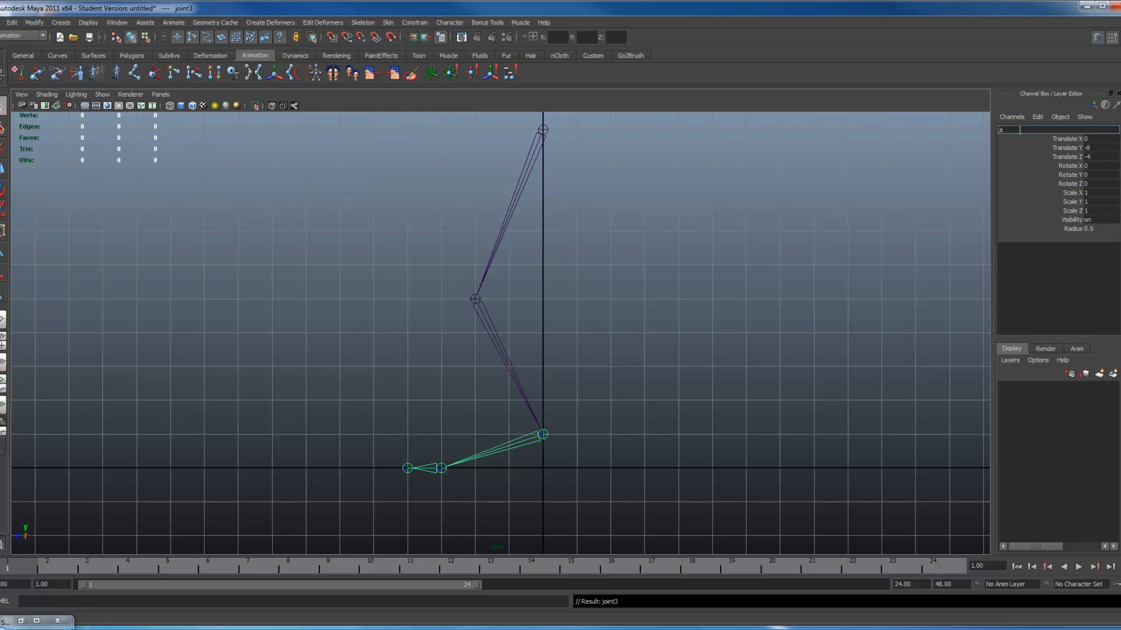
text(nkle_jnt)
key(Return)
Rename the fourth joint of the chain as ball_Jnt and the end joint as toe_Jnt
key(Down)
click(1019, 130)
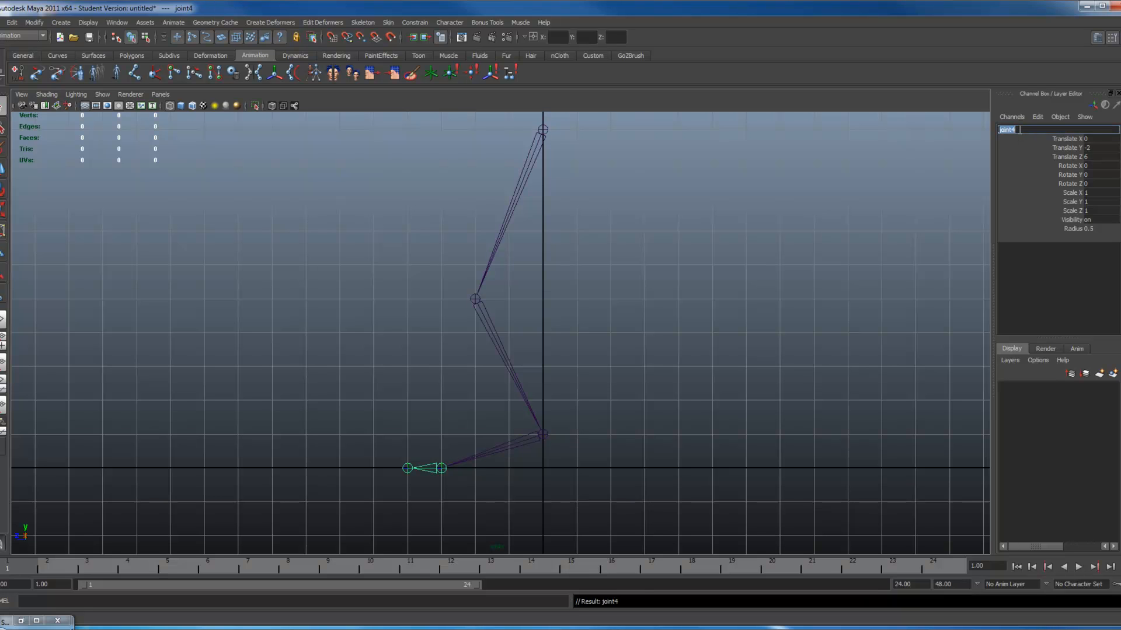
text(ball_jnt)
key(Return)
key(Down)
click(1019, 130)
text(toe)
key(Return)
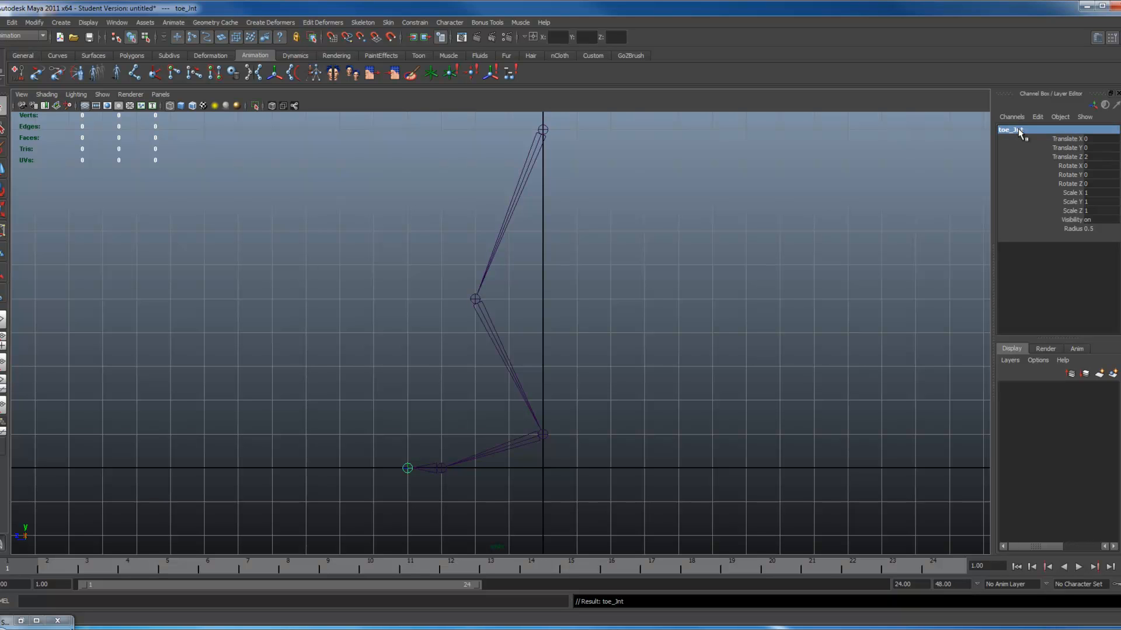
Create an IK handle with the ikRPsolver from the thigh joint to the ankle joint
click(134, 72)
double_click(3, 295)
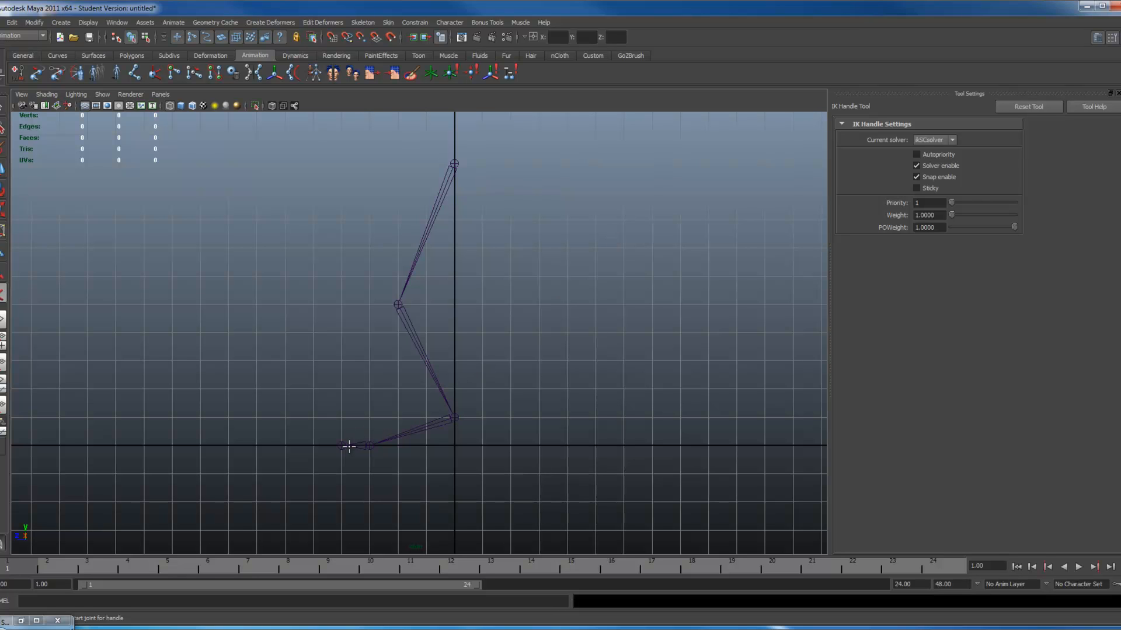
click(951, 140)
click(933, 158)
alt+middle_drag(440, 344, 461, 334)
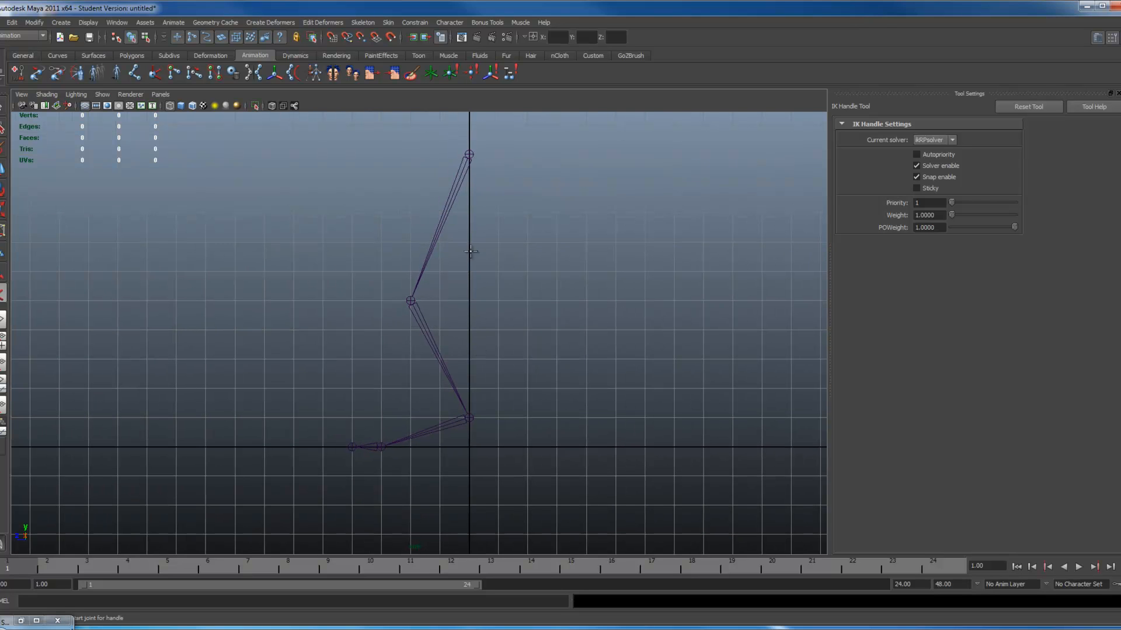
click(469, 155)
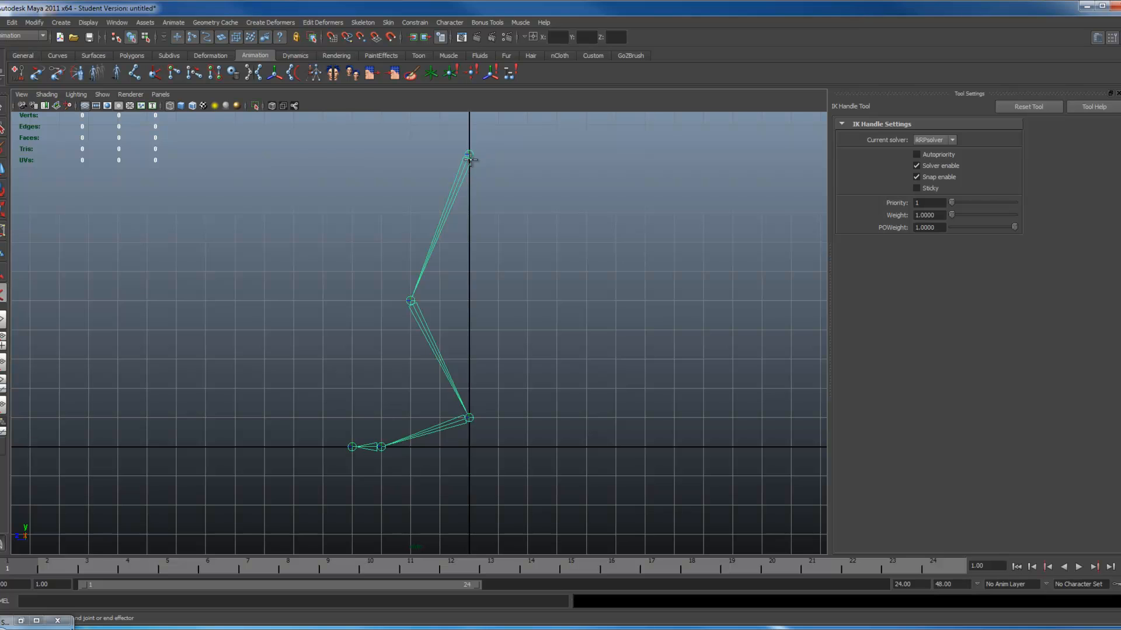
click(469, 418)
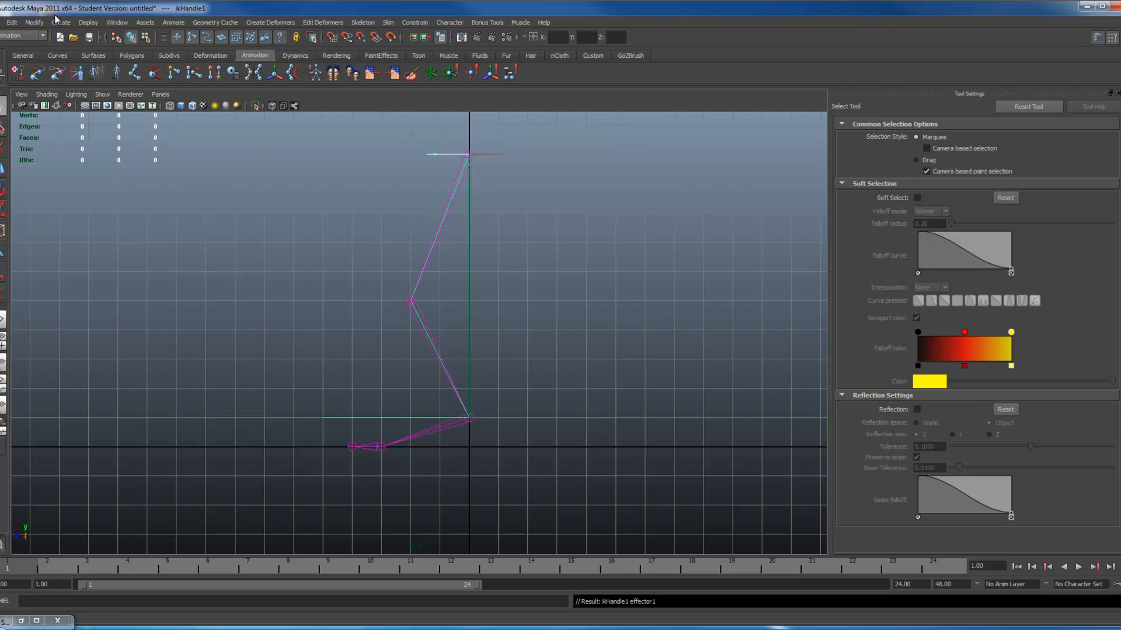
Reduce the display size of the IK handles
click(89, 23)
mouse_move(125, 168)
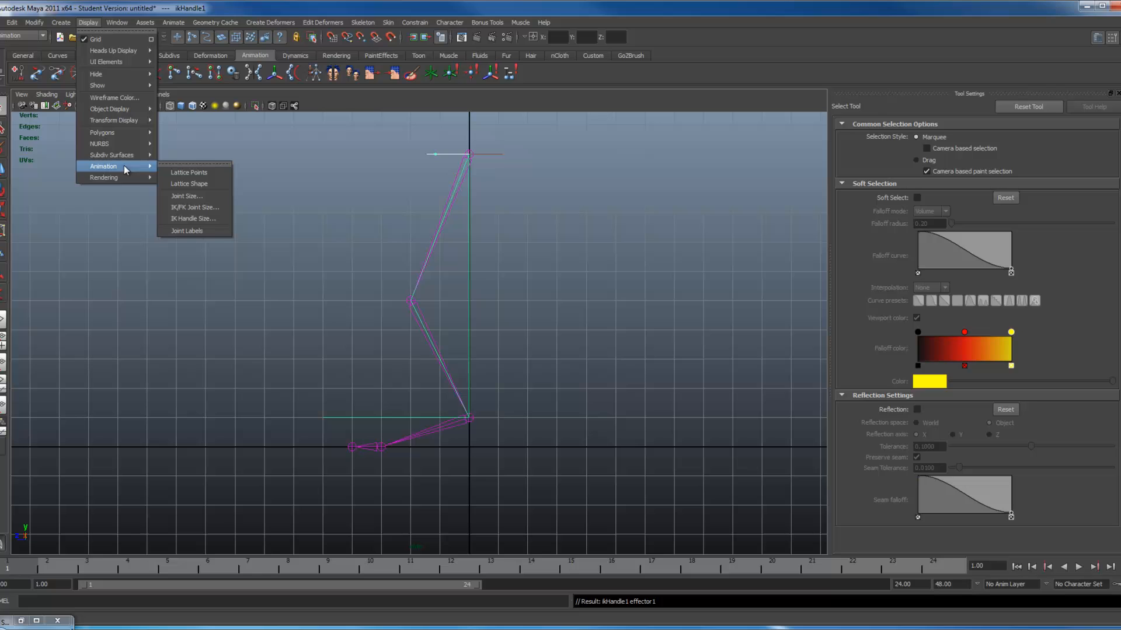
click(220, 219)
drag(500, 251, 448, 264)
click(499, 216)
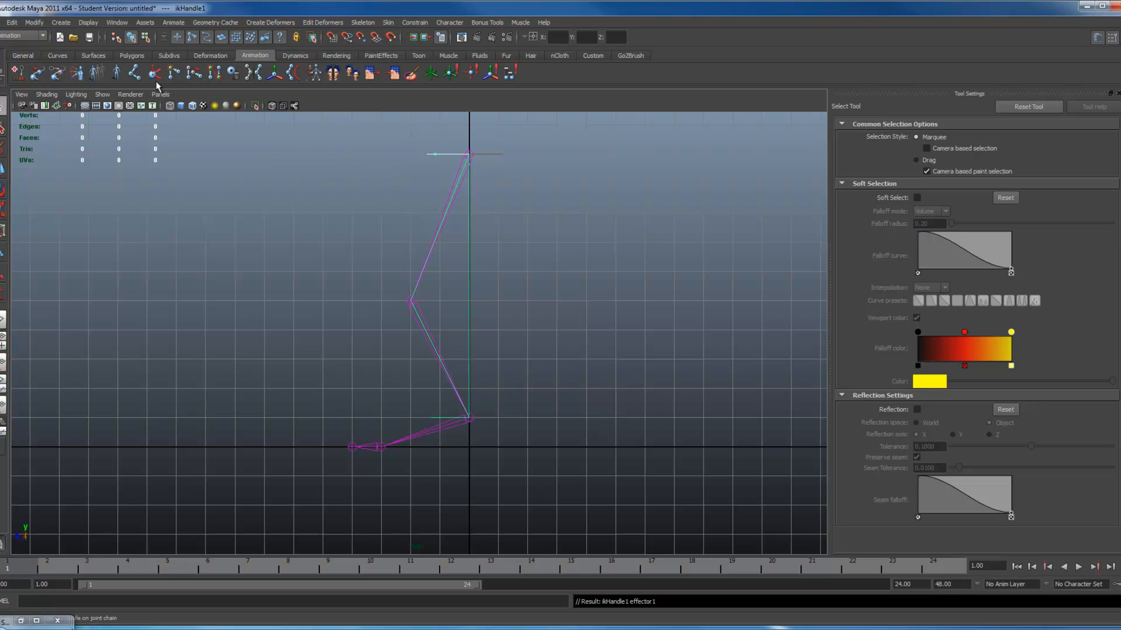
Create an IK handle with the ikSCsolver from the ankle joint to the ball joint
click(174, 72)
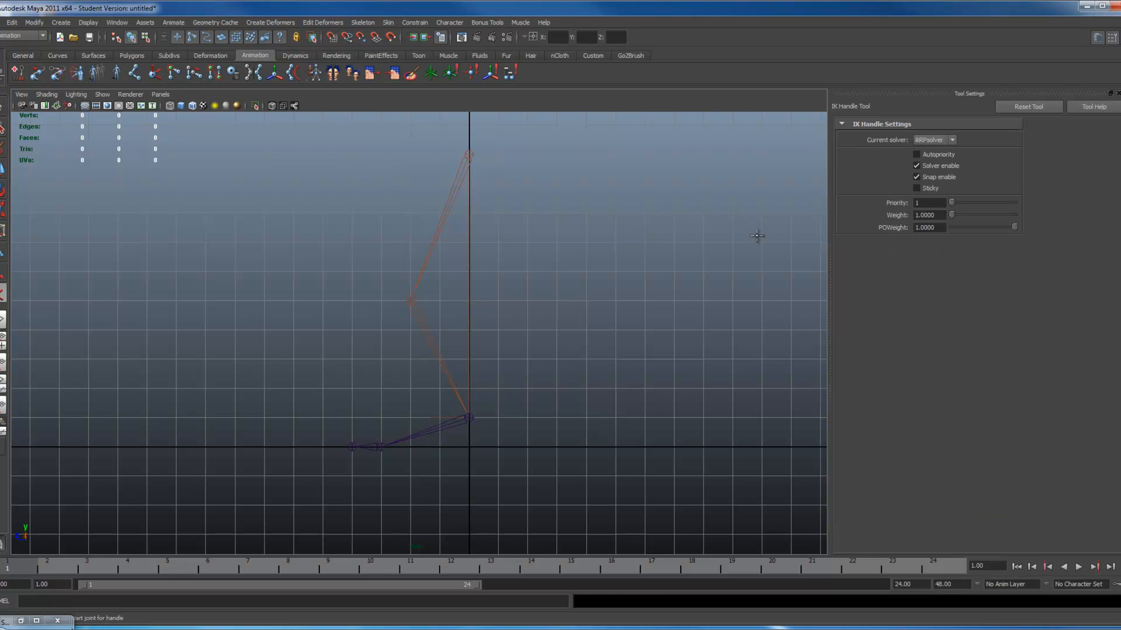
click(930, 151)
click(468, 419)
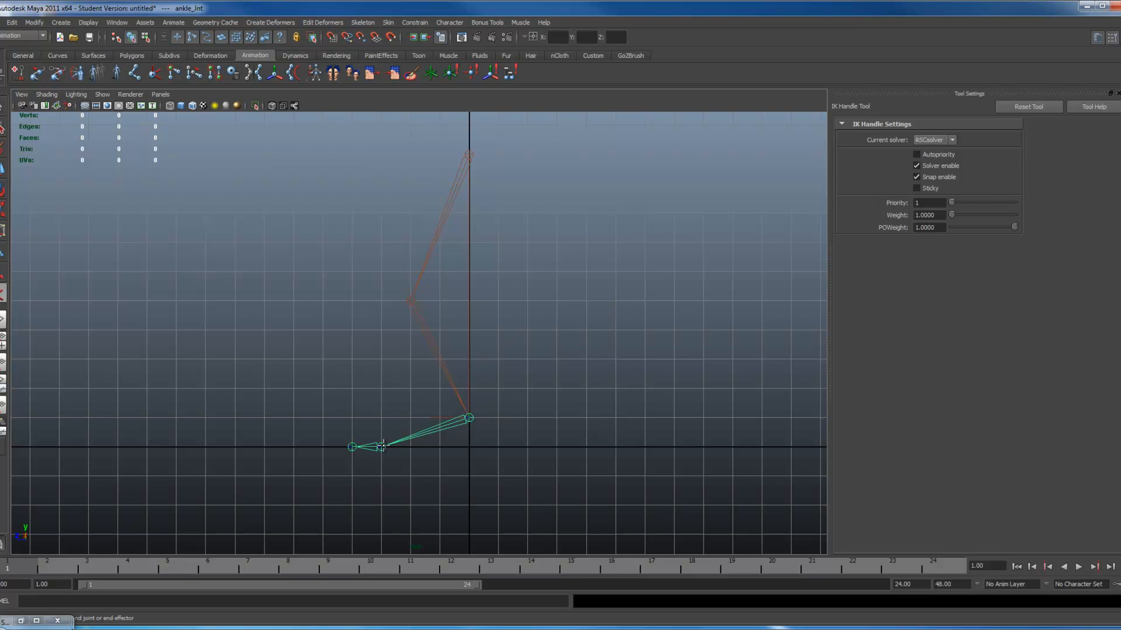
click(382, 447)
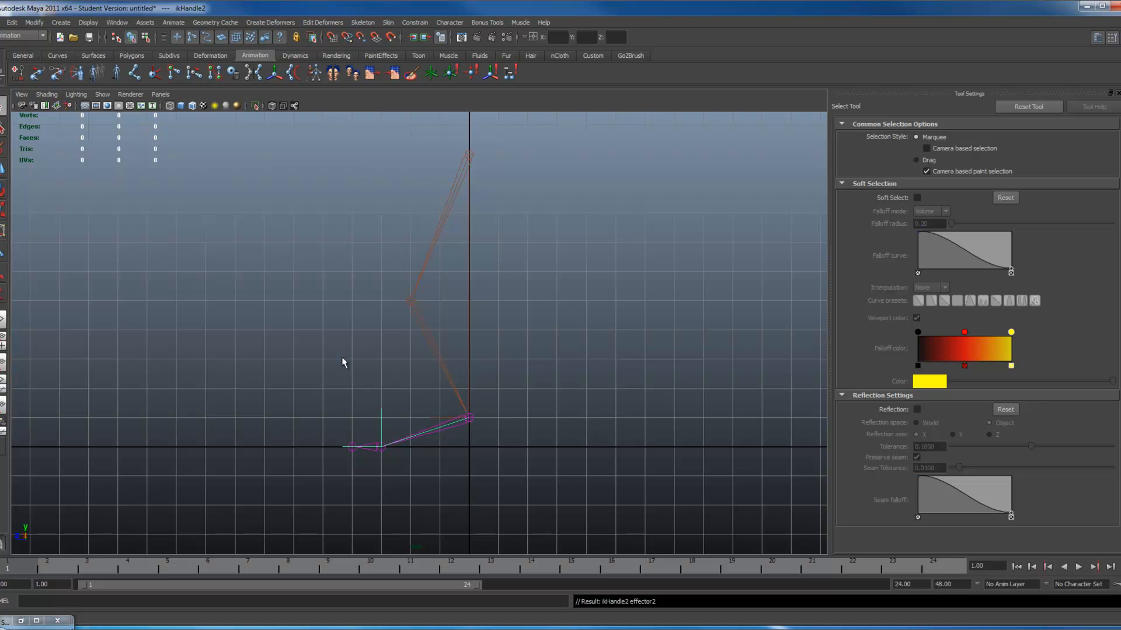
Create another ikSCsolver IK handle from the ball joint to the toe joint
key(y)
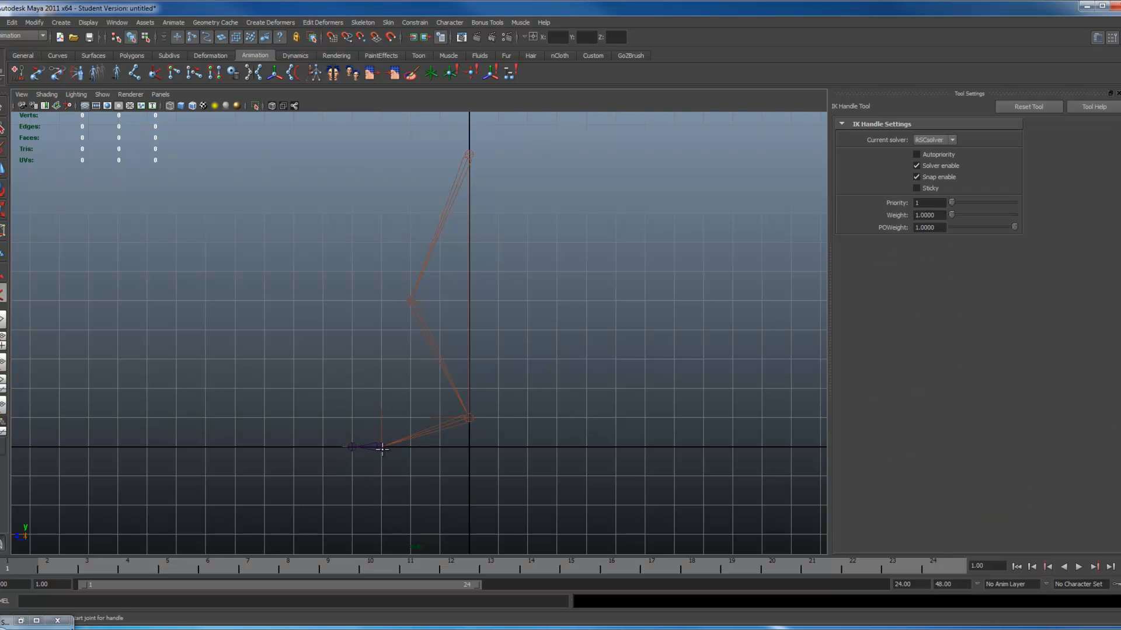
click(381, 448)
click(352, 447)
click(312, 381)
Try moving the toe IK handle, undo the move, and check the toe and ball handles together
alt+middle_drag(312, 381, 318, 295)
alt+right_drag(318, 296, 516, 404)
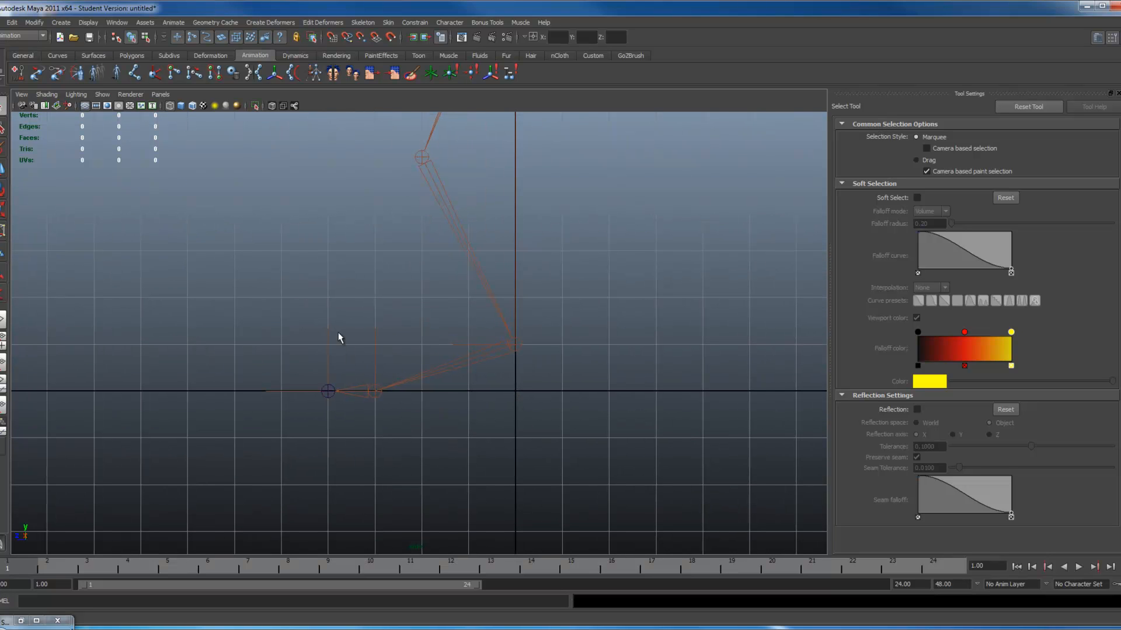
drag(331, 331, 261, 356)
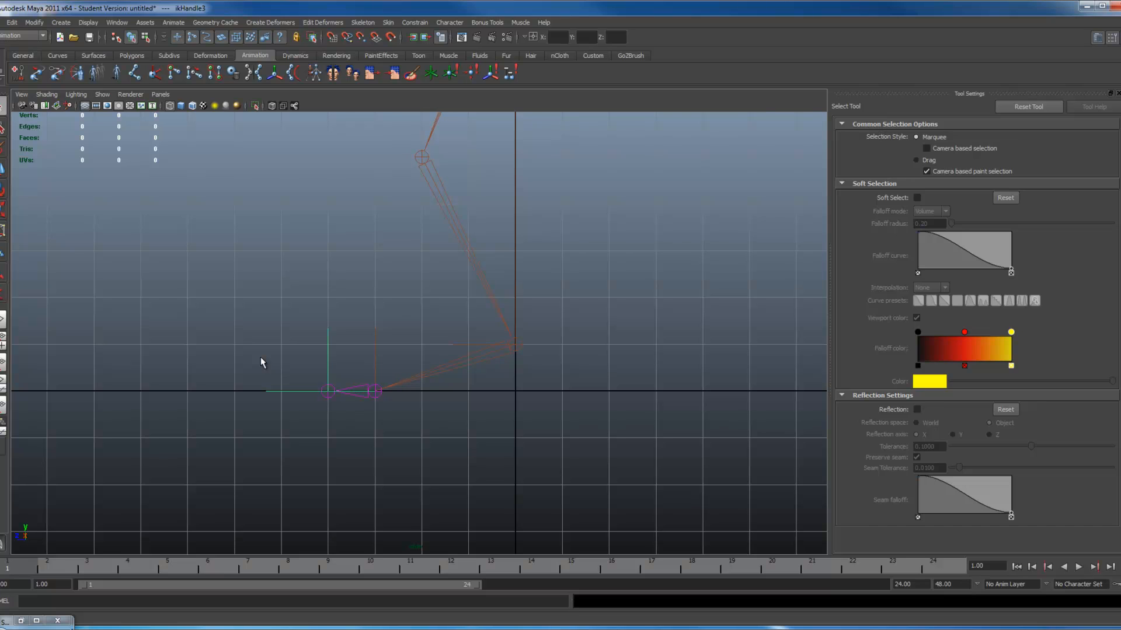
key(w)
mouse_move(329, 362)
mouse_down()
mouse_move(328, 302)
mouse_move(329, 351)
mouse_up()
key(ctrl+z)
drag(394, 324, 313, 295)
key(ctrl+z)
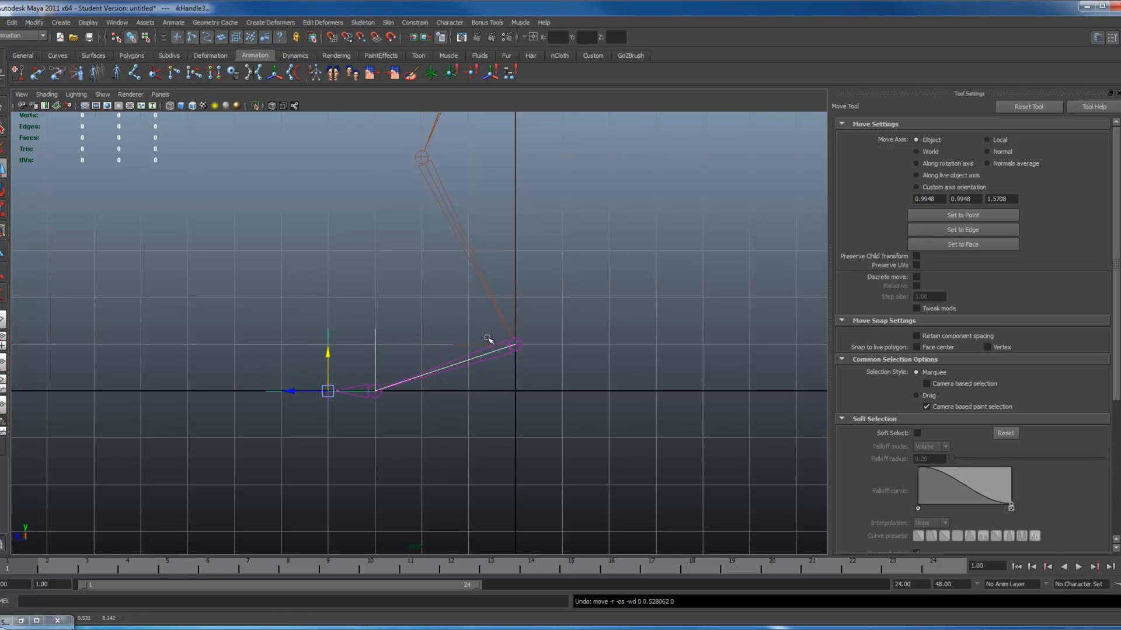
click(395, 399)
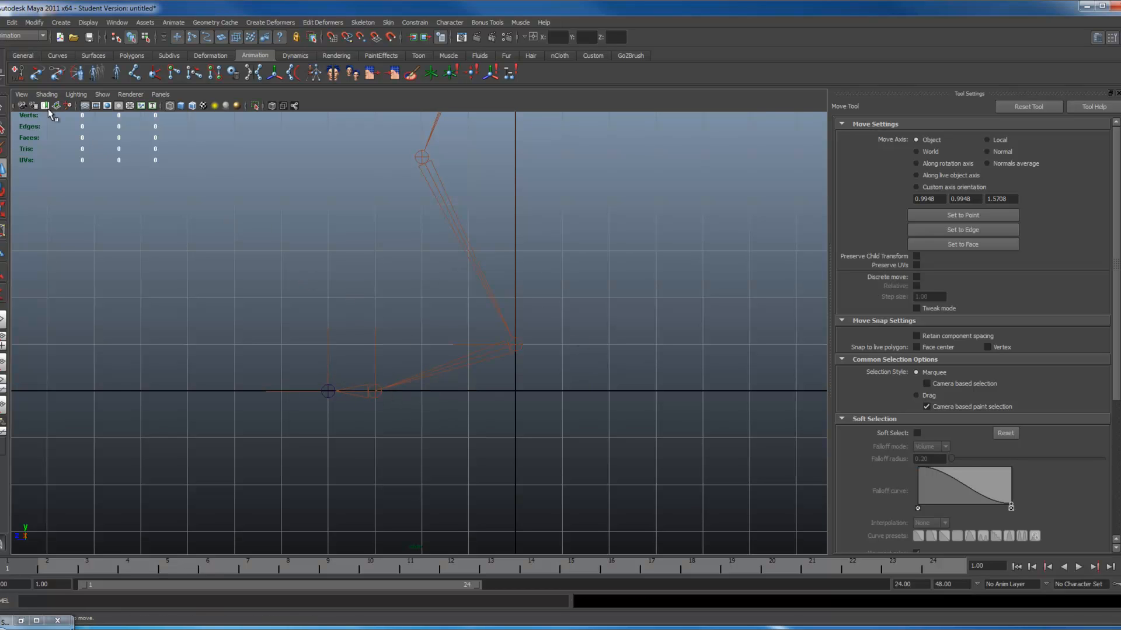
Draw a three-joint test chain behind the leg, running from ground level up to ankle height
click(135, 72)
click(593, 393)
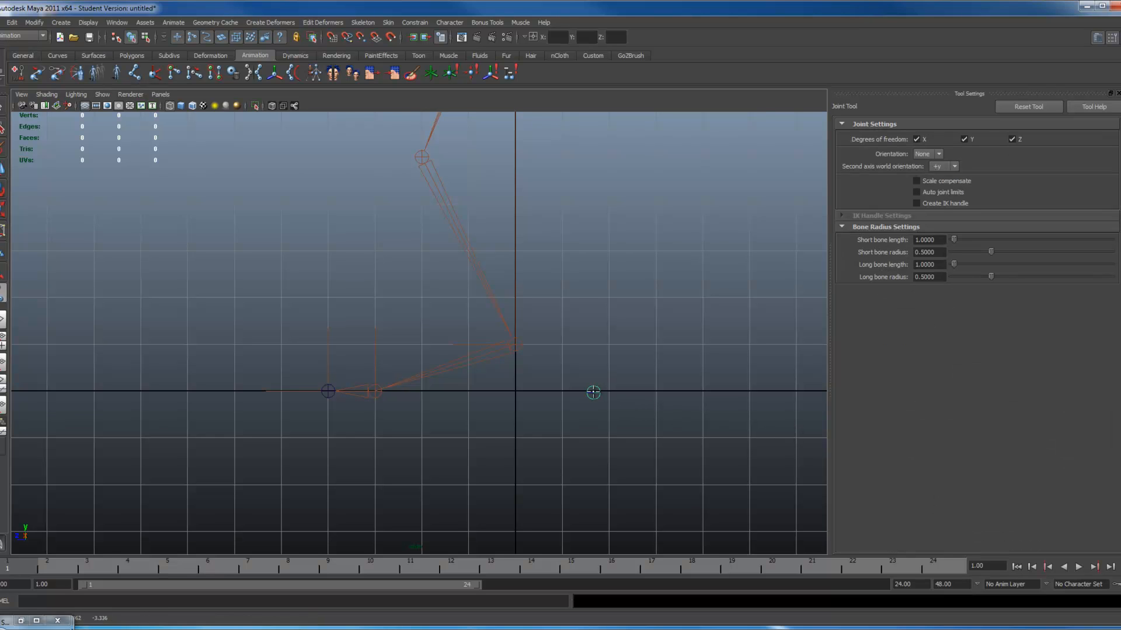
key(ctrl+z)
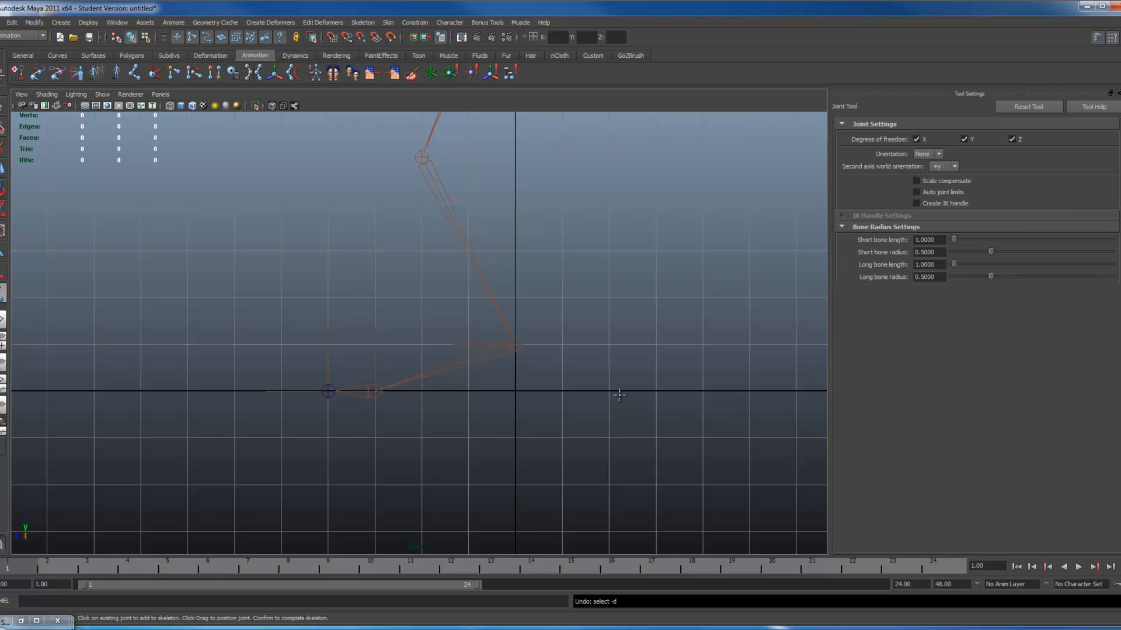
click(609, 392)
click(655, 391)
click(796, 344)
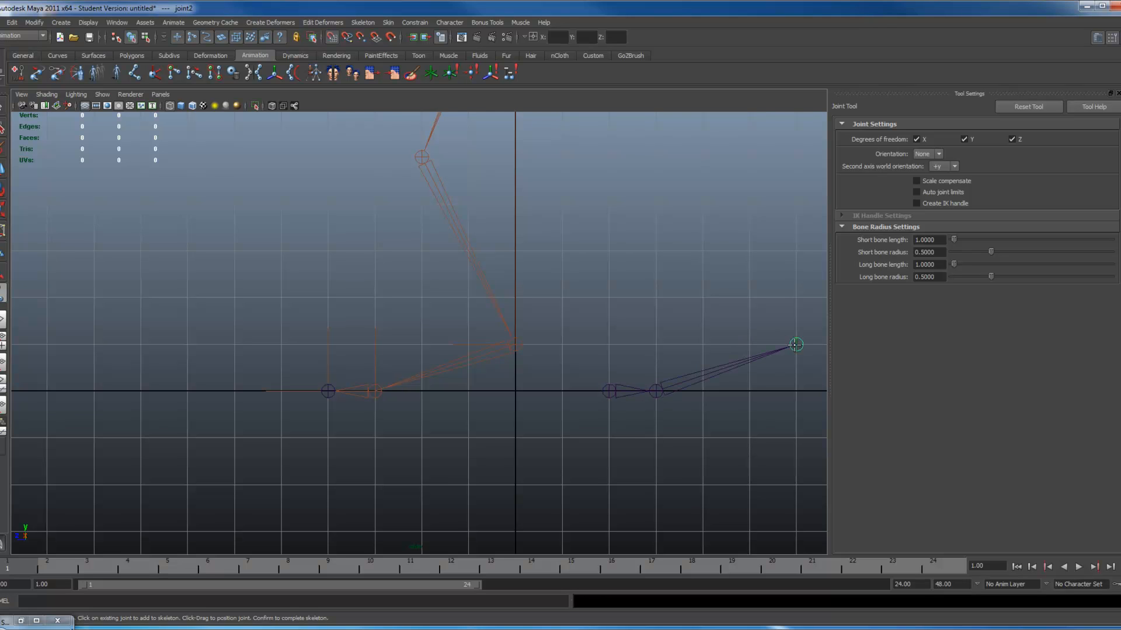
key(q)
Rotate the test chain at its middle and root joints to demonstrate a reverse foot, and delete the whole chain
click(668, 391)
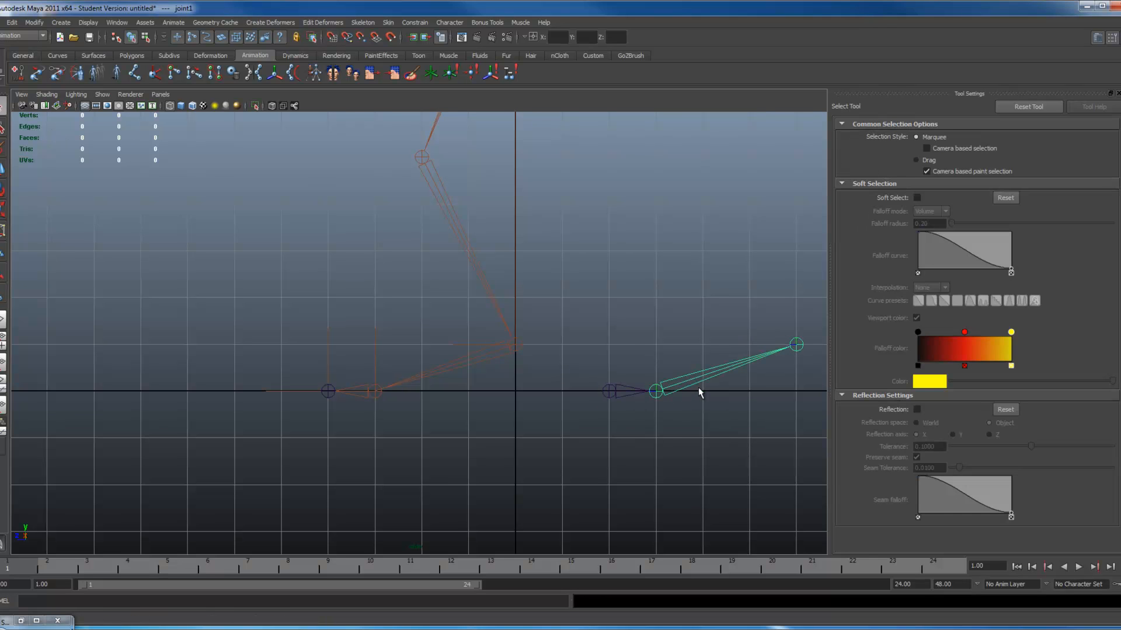
key(e)
drag(627, 349, 562, 371)
key(Up)
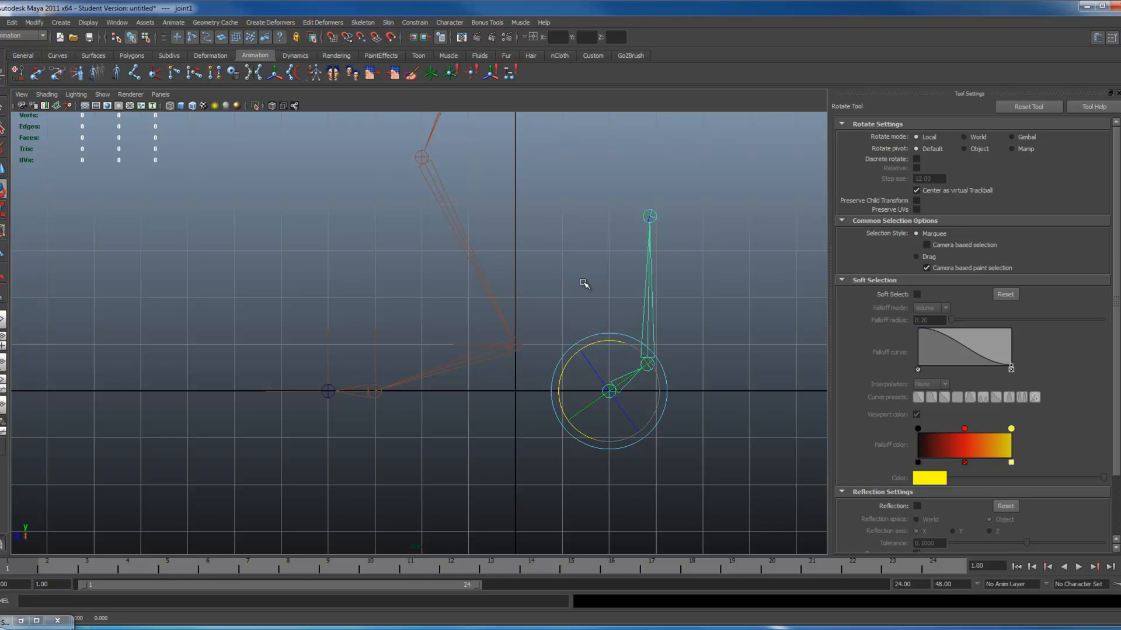
key(Delete)
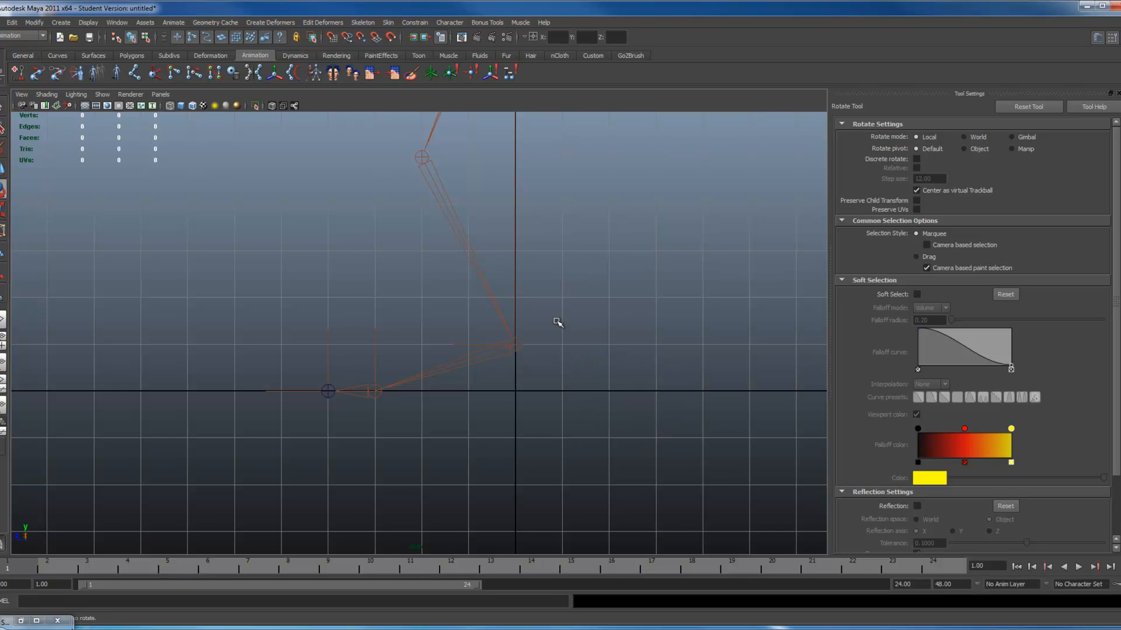
Rename the IK handle at the ankle to ankle_Ik
drag(457, 338, 468, 347)
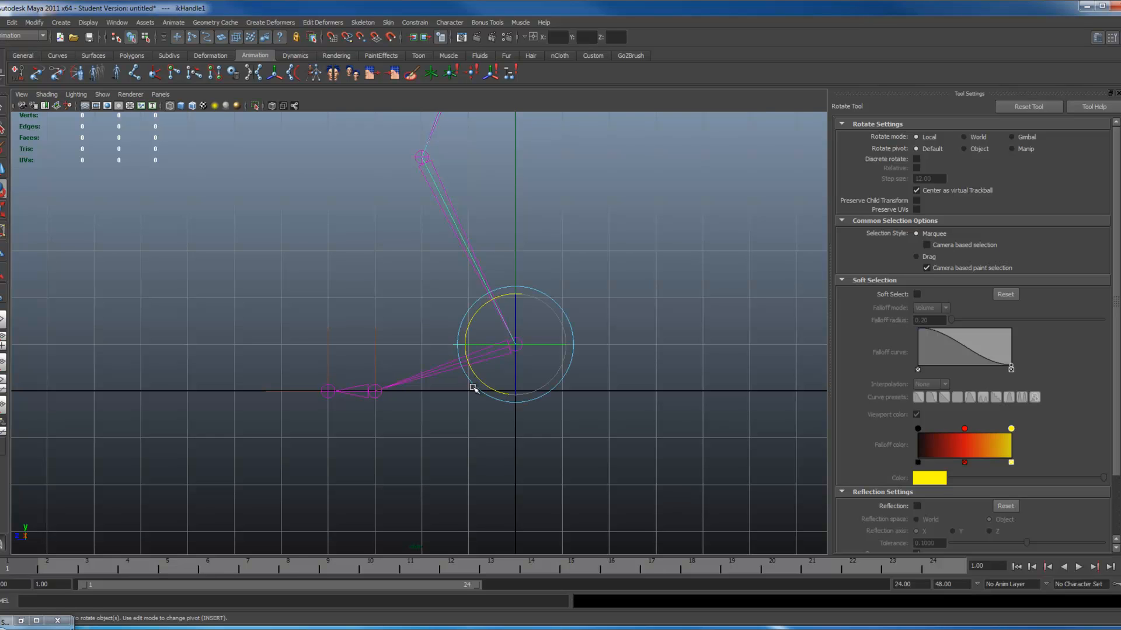
key(ctrl+a)
key(ctrl+a)
double_click(1020, 131)
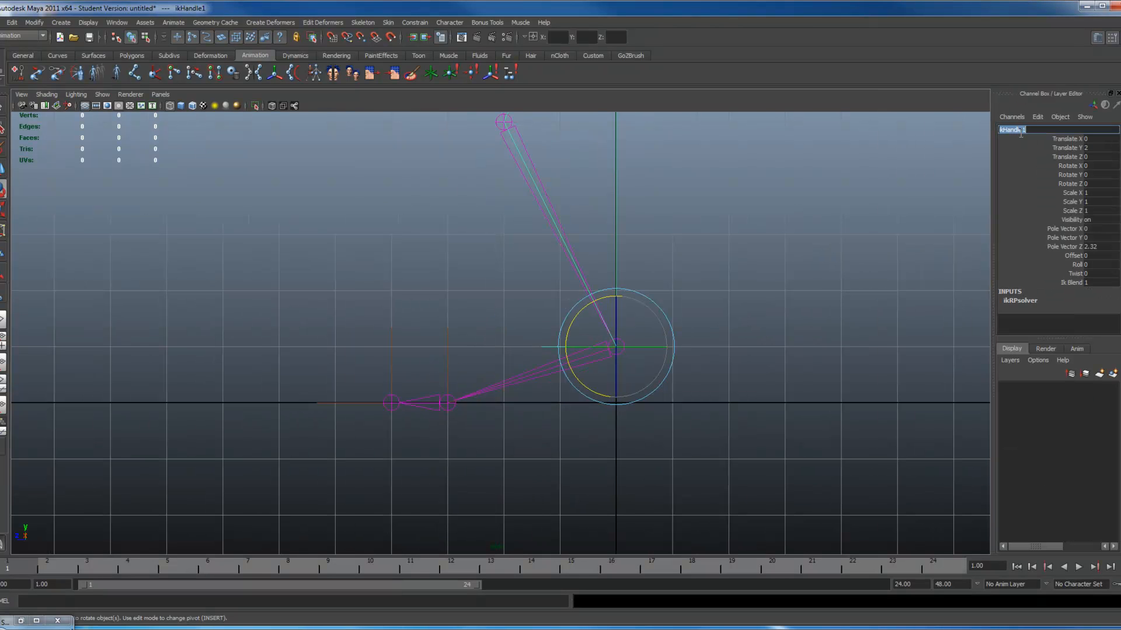
text(ankle_Ik)
key(Return)
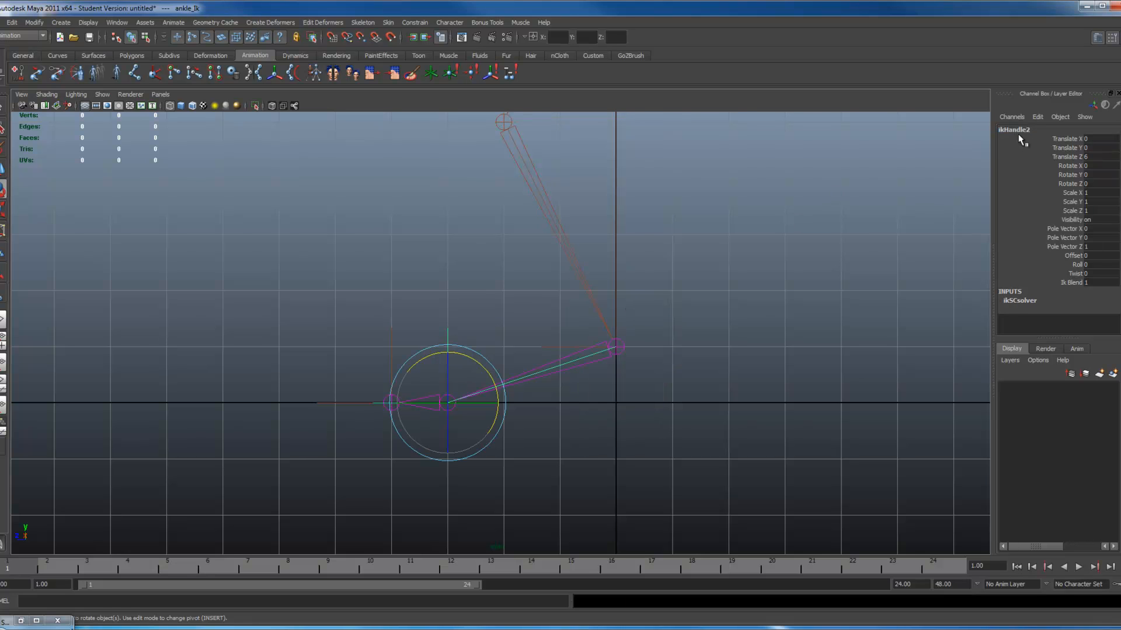
Rename the IK handle at the ball to ball_Ik and the one at the toe to toe_Ik
double_click(1021, 130)
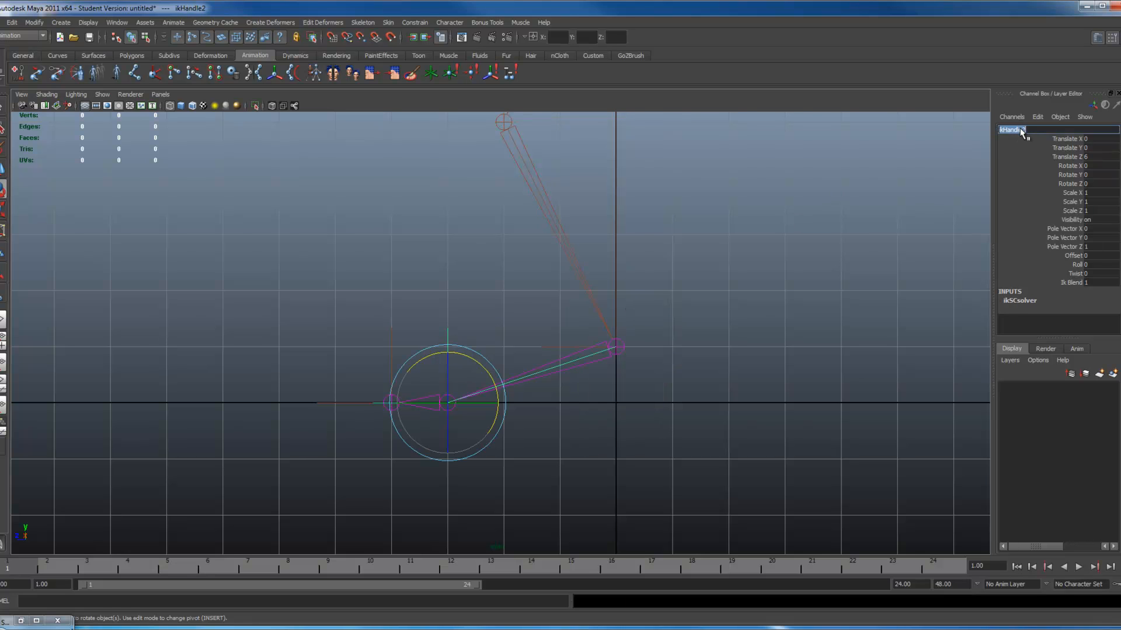
text(ball_Ik)
key(Return)
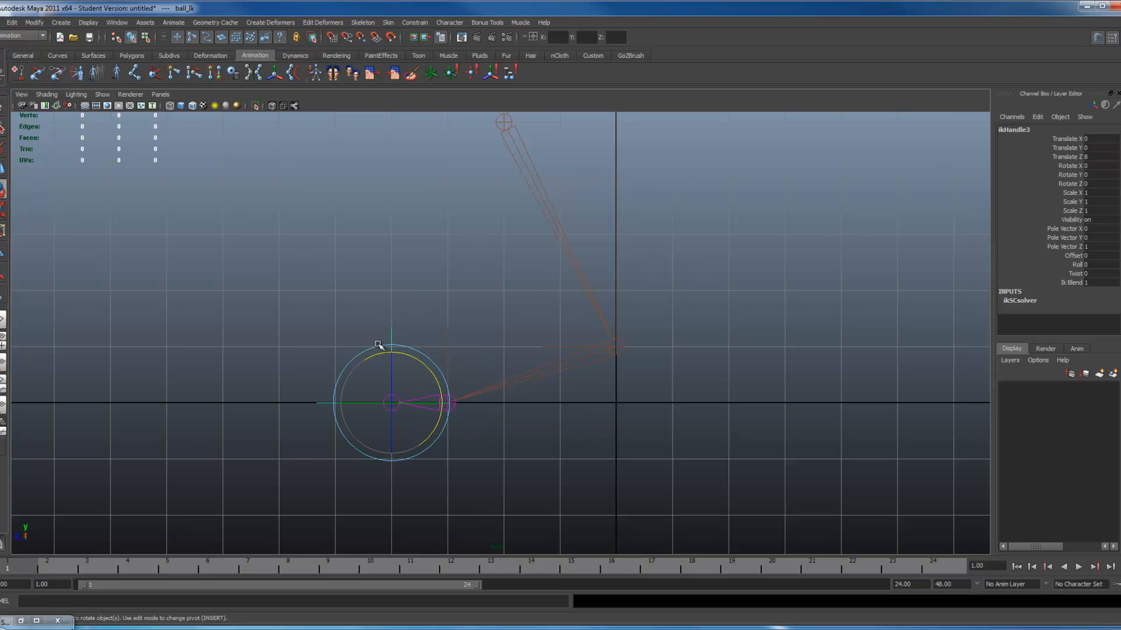
double_click(1031, 131)
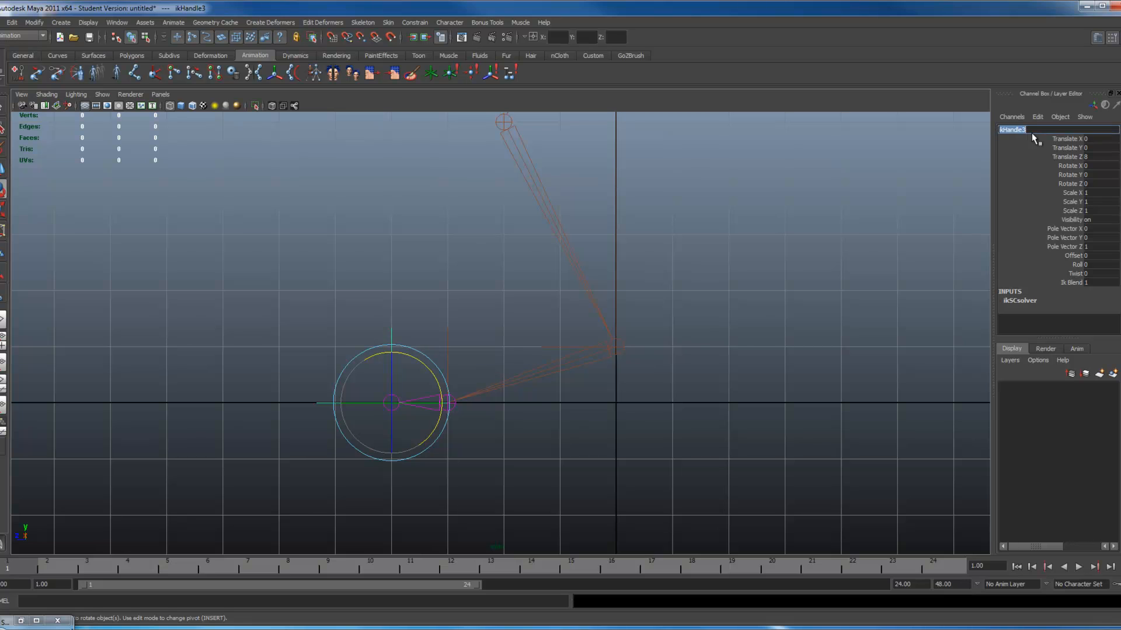
key(Return)
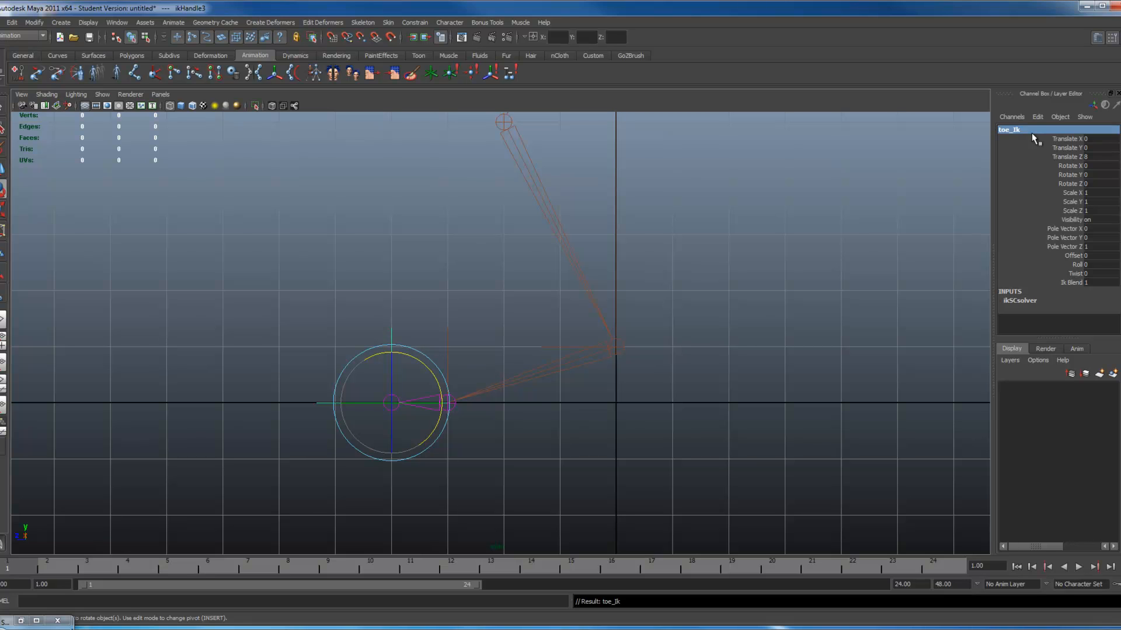
click(582, 333)
drag(572, 341, 553, 358)
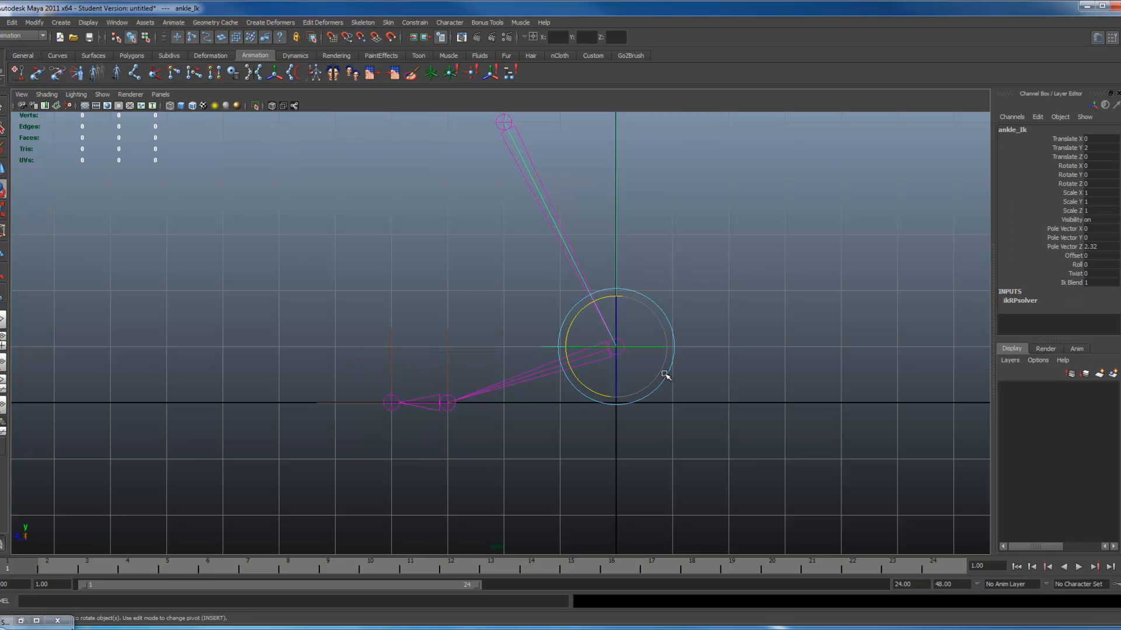
alt+right_drag(822, 391, 868, 429)
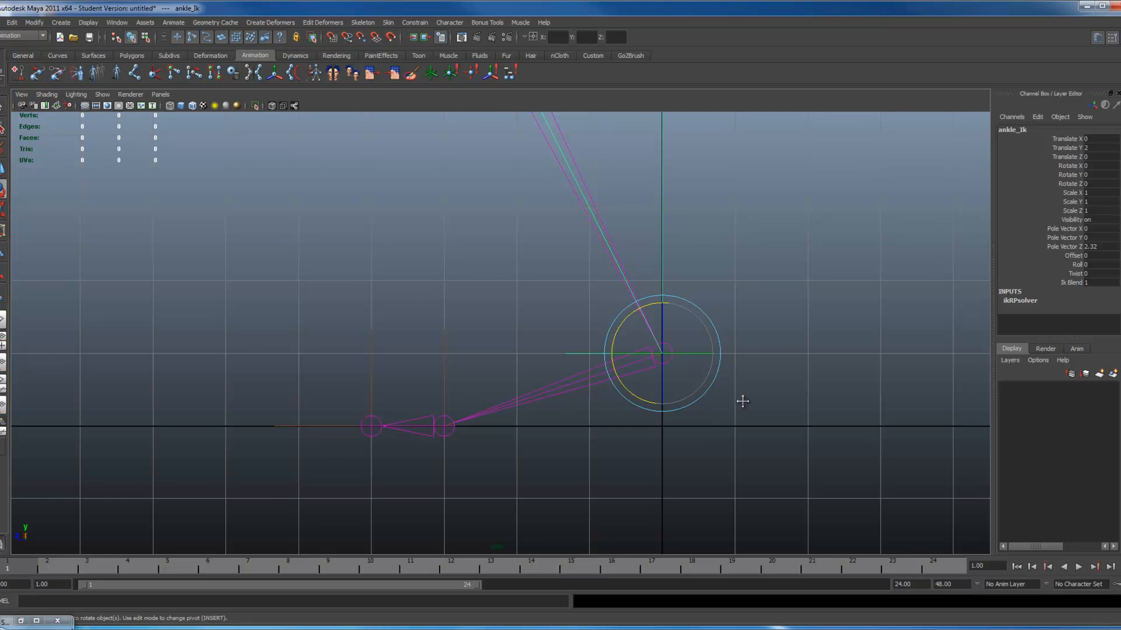
alt+right_drag(740, 400, 648, 380)
click(654, 379)
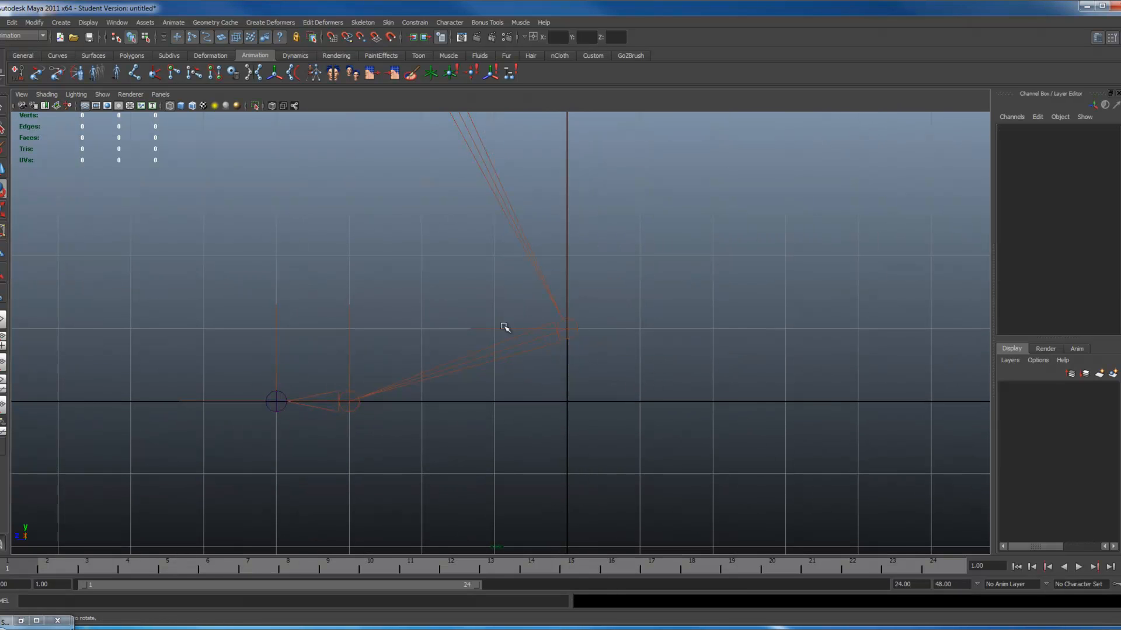
Try moving the ankle, ball and toe IK handles together in several directions, undoing each move
drag(243, 272, 475, 333)
alt+right_drag(475, 333, 245, 317)
alt+middle_drag(378, 303, 363, 380)
alt+right_drag(540, 332, 468, 358)
key(w)
drag(363, 431, 716, 427)
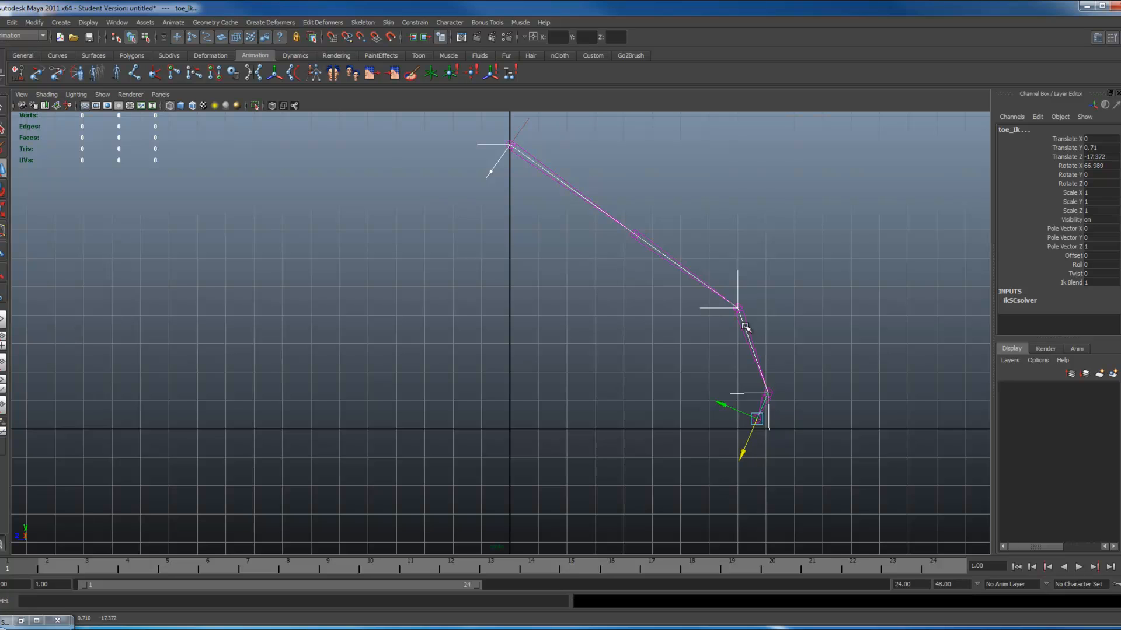
key(ctrl+z)
drag(364, 427, 146, 476)
key(ctrl+z)
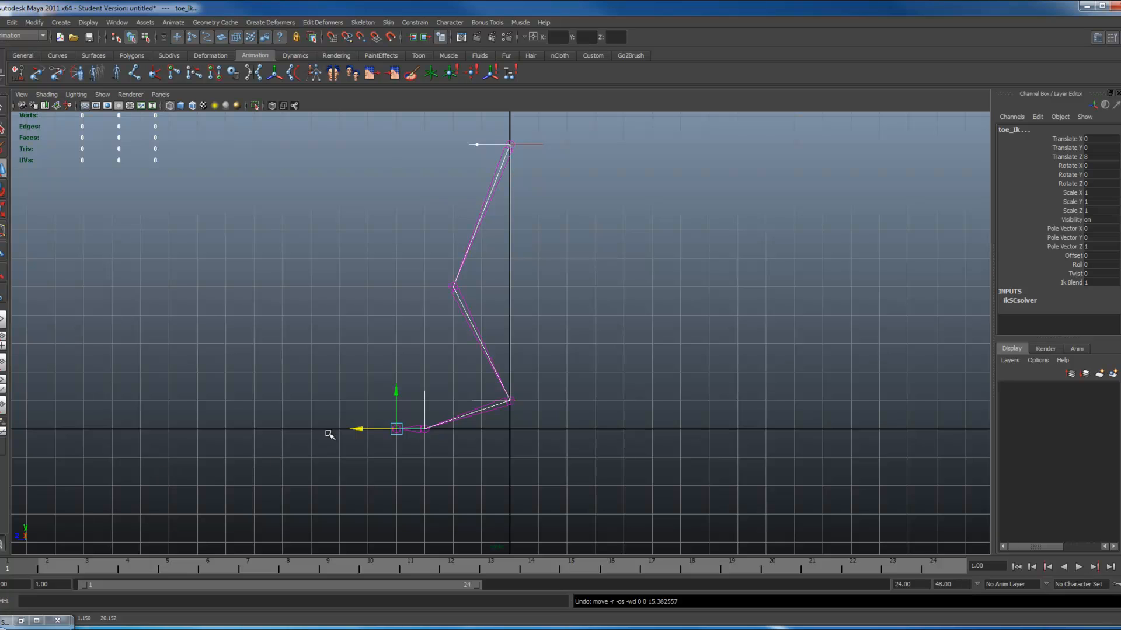
drag(390, 391, 410, 444)
key(ctrl+z)
Draw a reverse foot chain of four joints from the heel at the origin to the leg's toe, ball and ankle joints, snapping to those joints
alt+right_drag(361, 368, 573, 453)
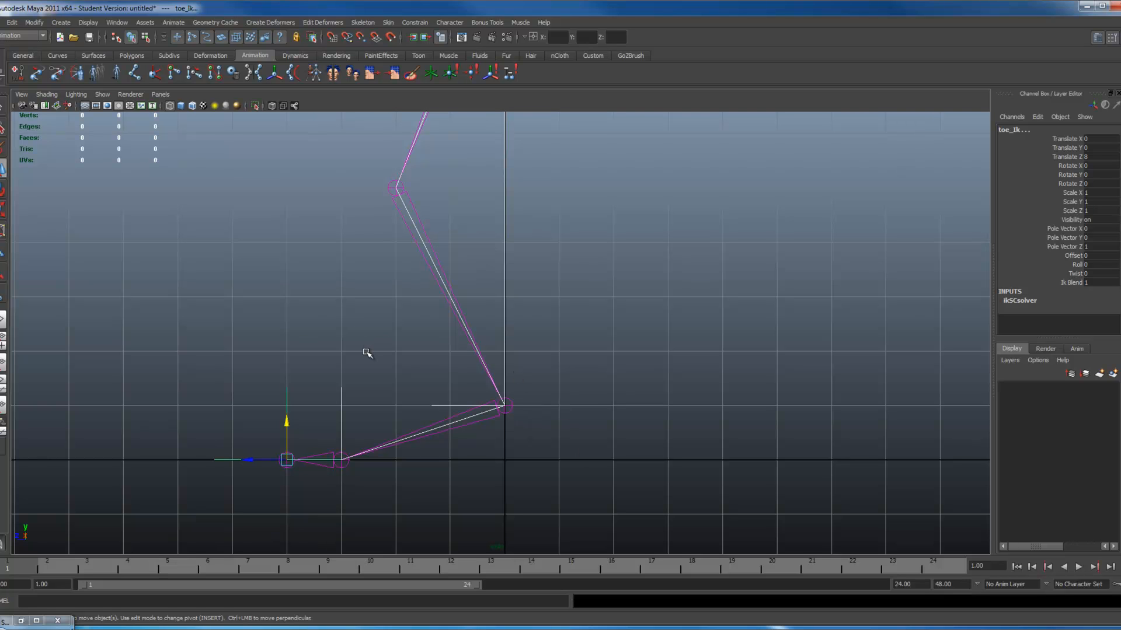
alt+middle_drag(385, 335, 433, 296)
alt+right_drag(432, 295, 467, 303)
click(393, 293)
click(137, 73)
alt+middle_drag(499, 399, 531, 355)
alt+right_drag(530, 355, 608, 418)
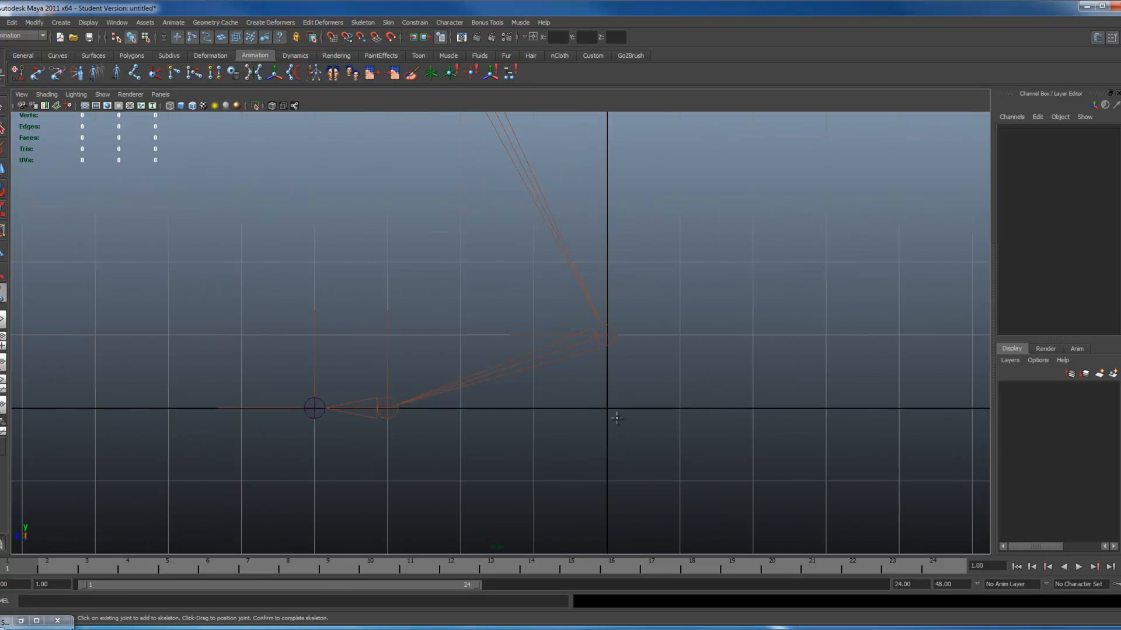
click(610, 412)
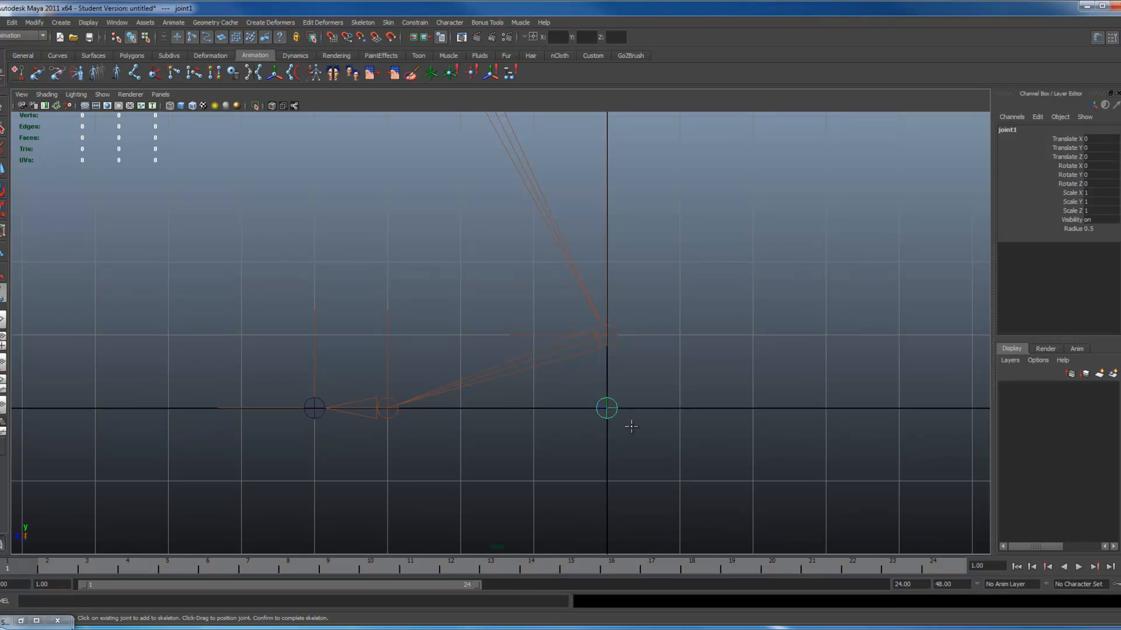
key(v)
click(315, 408)
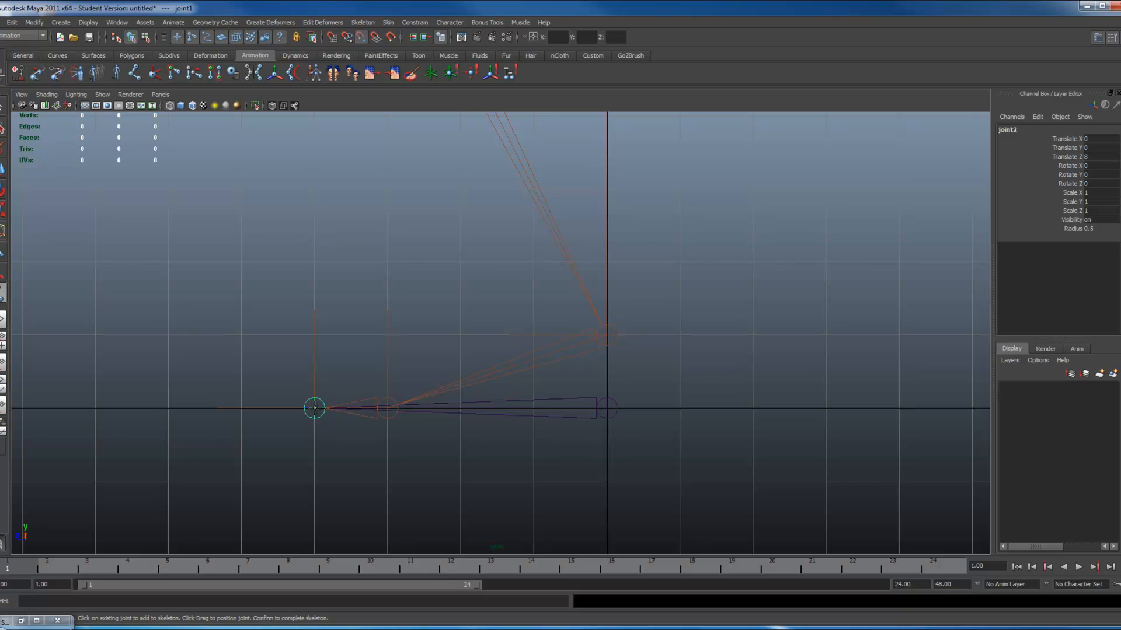
click(388, 409)
click(605, 334)
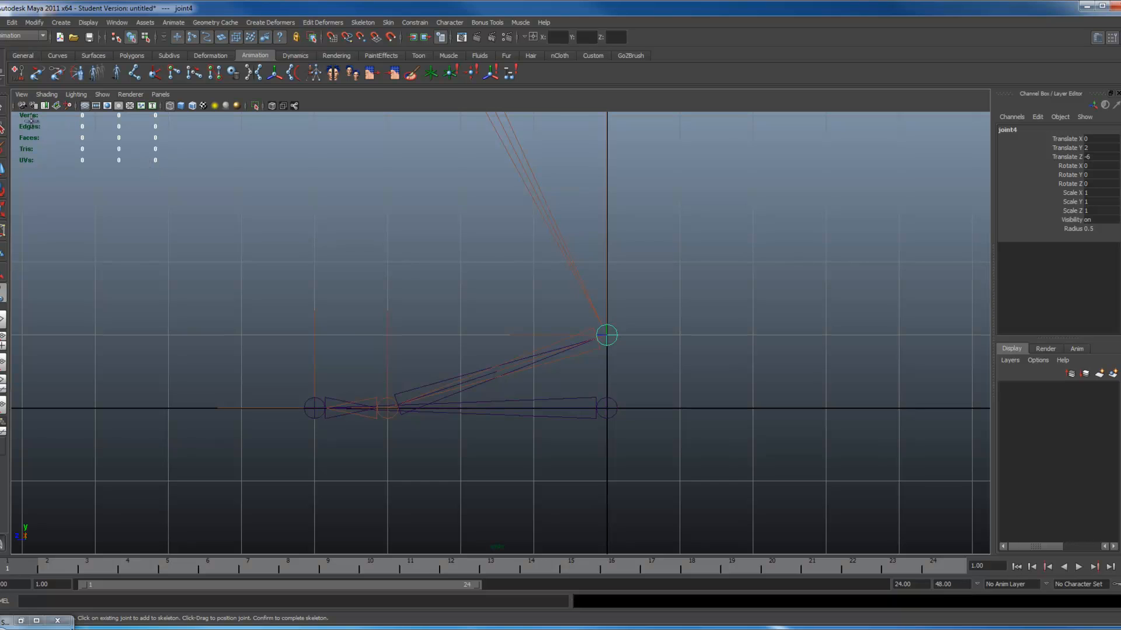
key(Return)
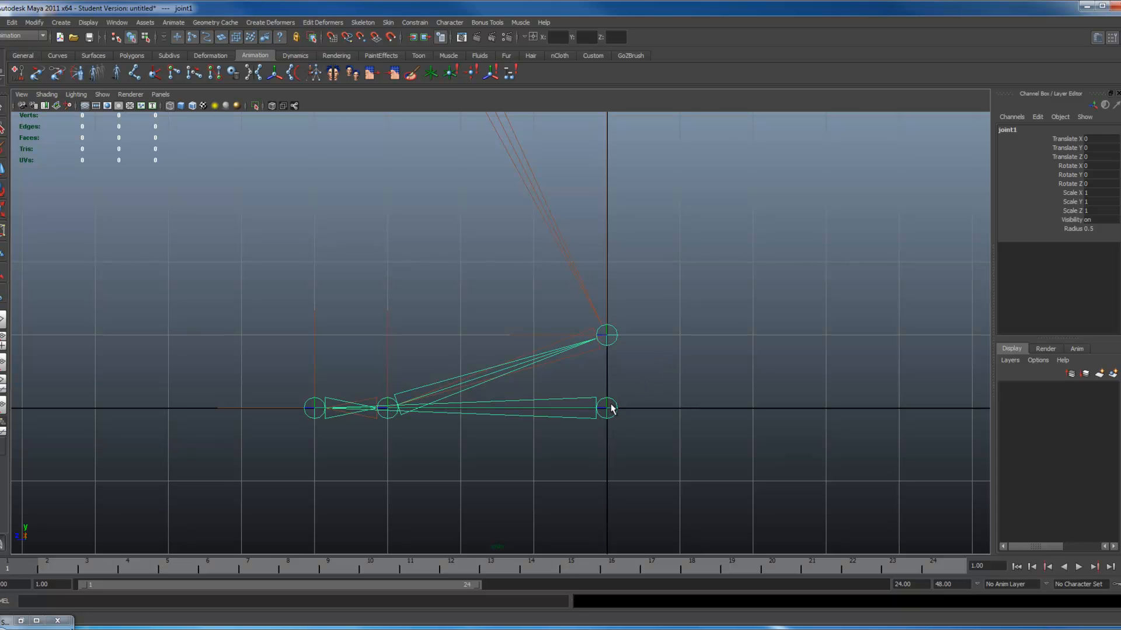
Rename the new chain's heel joint inv_Heel_Jnt and its toe joint inv_Toe_Jnt
click(684, 376)
drag(588, 392, 642, 442)
click(1007, 130)
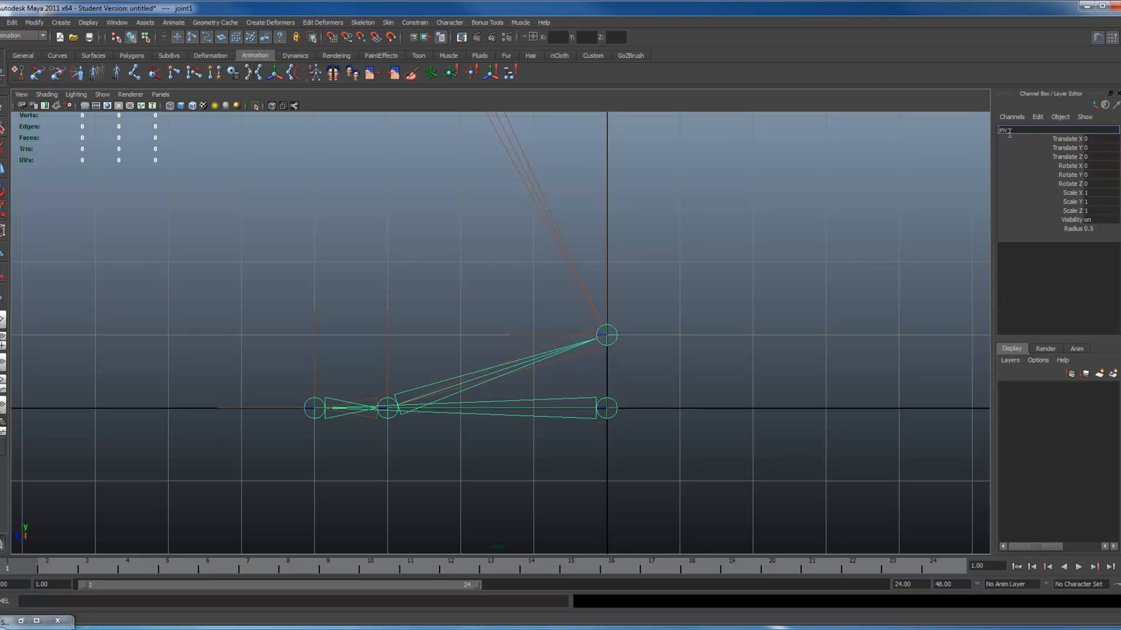
text(inv_Heel_Jnt)
key(Return)
key(Down)
click(1008, 130)
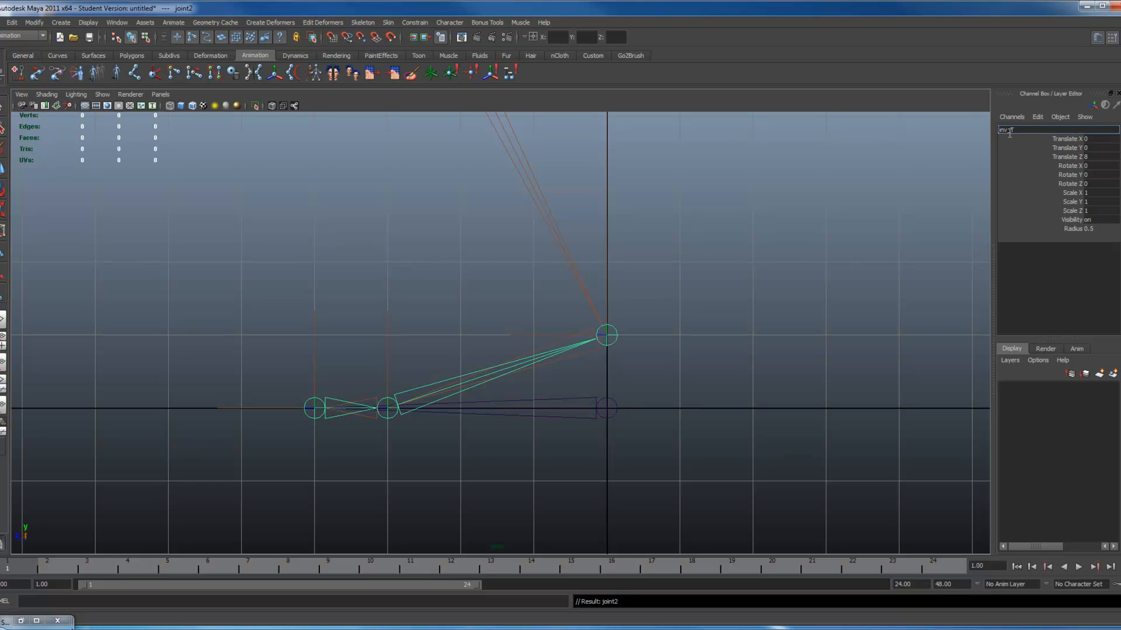
text(inv_Toe_Jnt)
key(Return)
Rename the new chain's ball joint inv_Ball_Jnt and its ankle joint inv_Ankle_Jnt
key(Down)
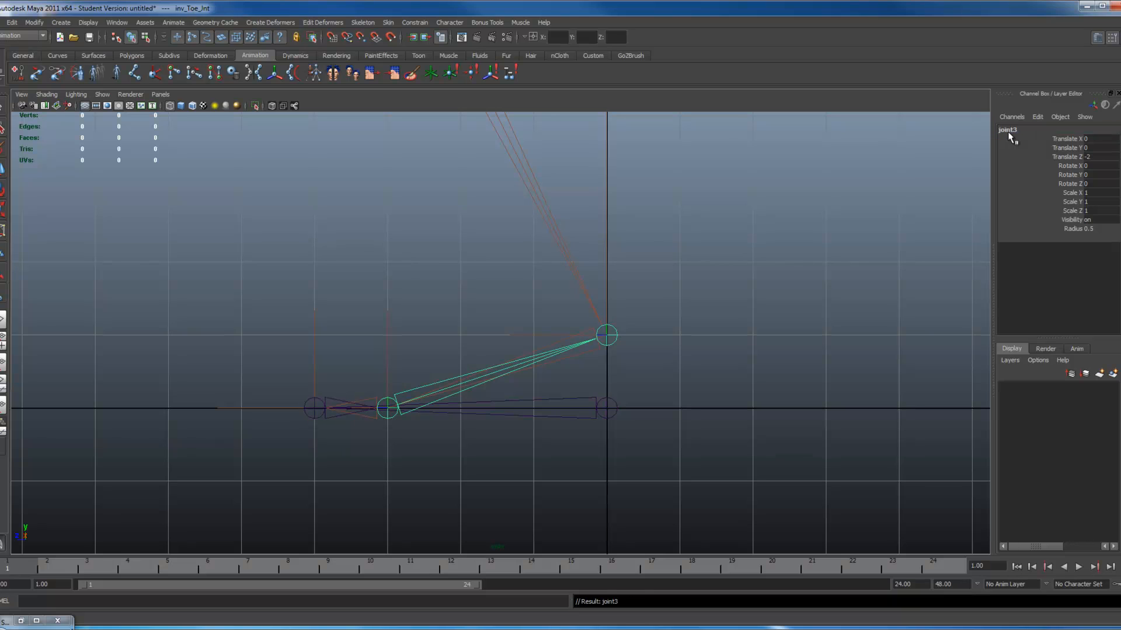
click(1009, 131)
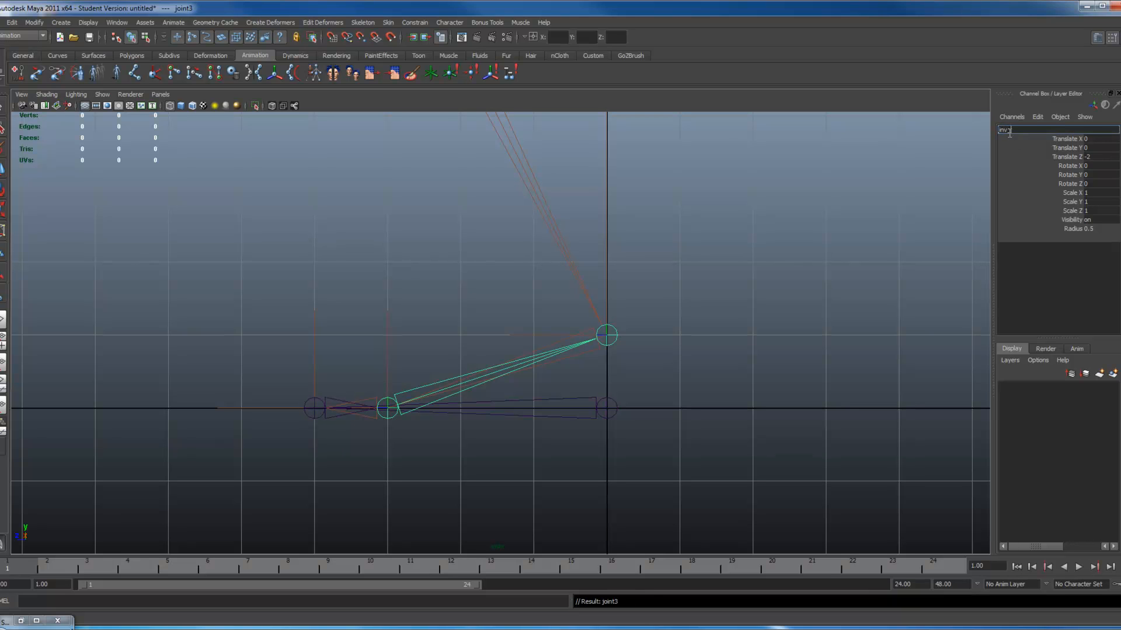
text(inv_Ball_Jnt)
key(Return)
key(Down)
click(1008, 131)
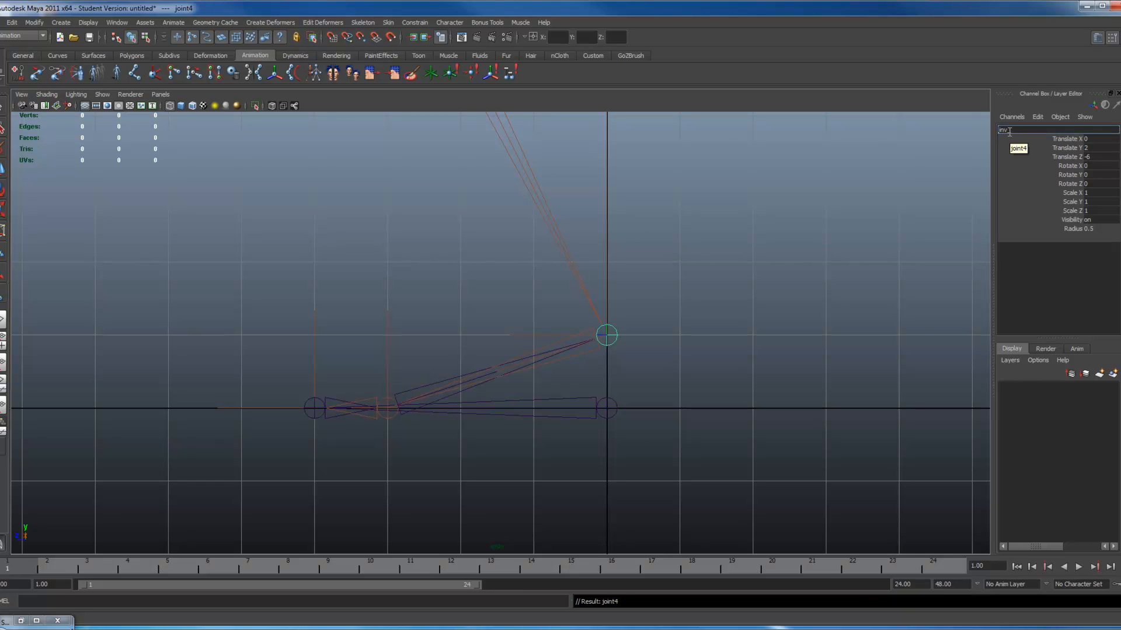
text(inv_Ankle_Jnt)
key(Return)
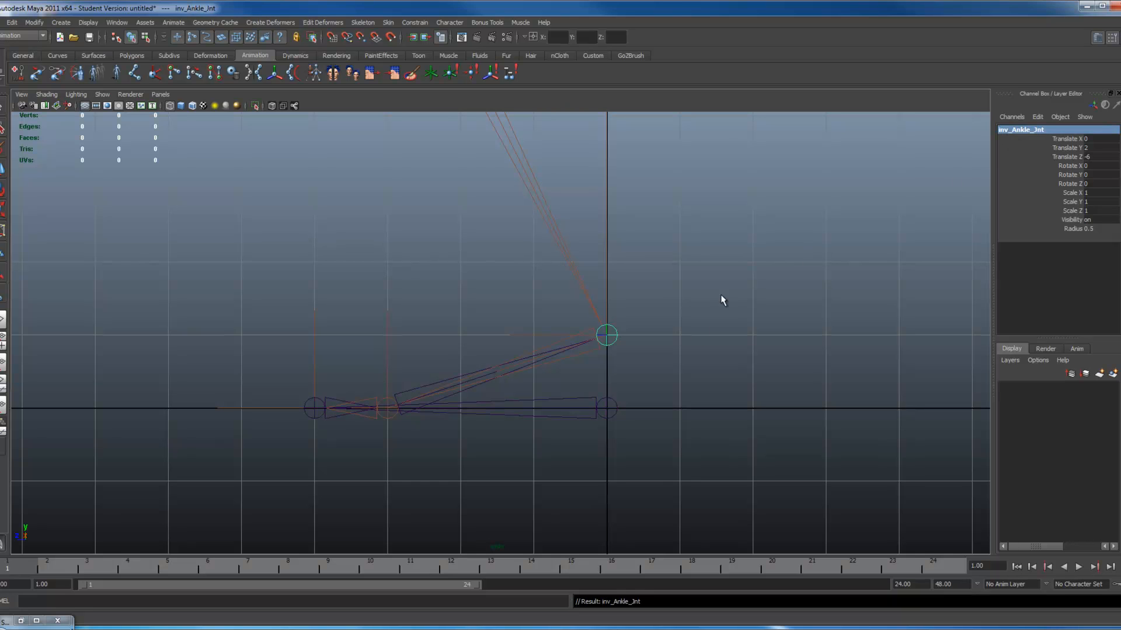
Try rotating inv_Toe_Jnt and undo the rotation
click(597, 411)
key(Down)
key(e)
drag(329, 361, 375, 325)
key(Up)
key(ctrl+z)
key(ctrl+z)
key(ctrl+z)
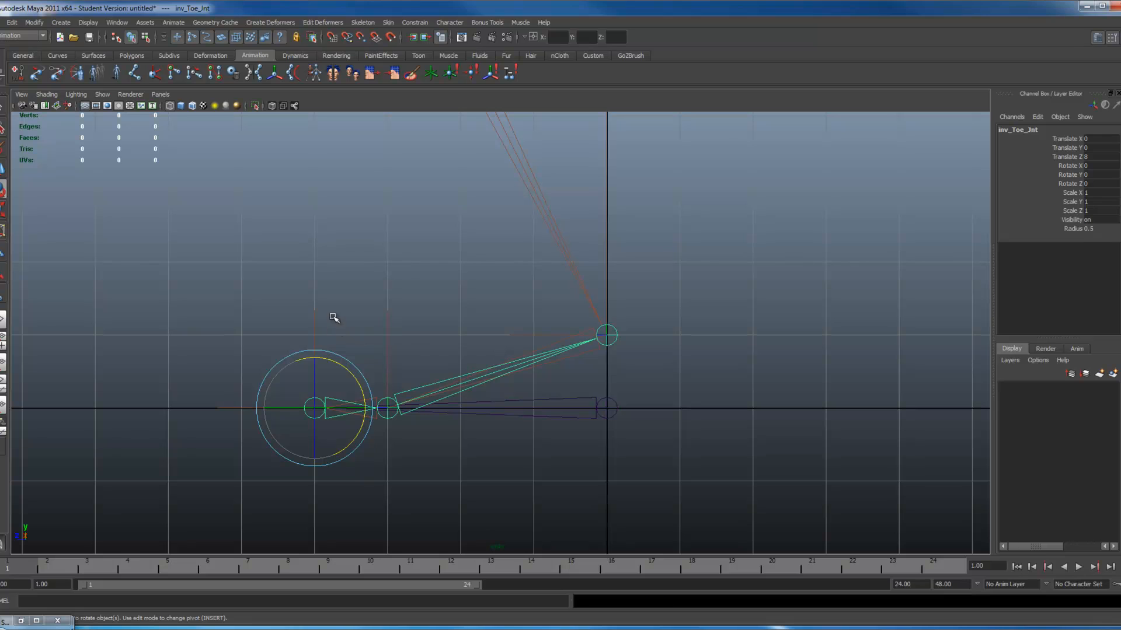
Try moving the toe IK handle and rotating the toe end of the foot, undoing both changes
click(315, 343)
key(w)
drag(314, 372, 325, 372)
key(ctrl+z)
click(348, 360)
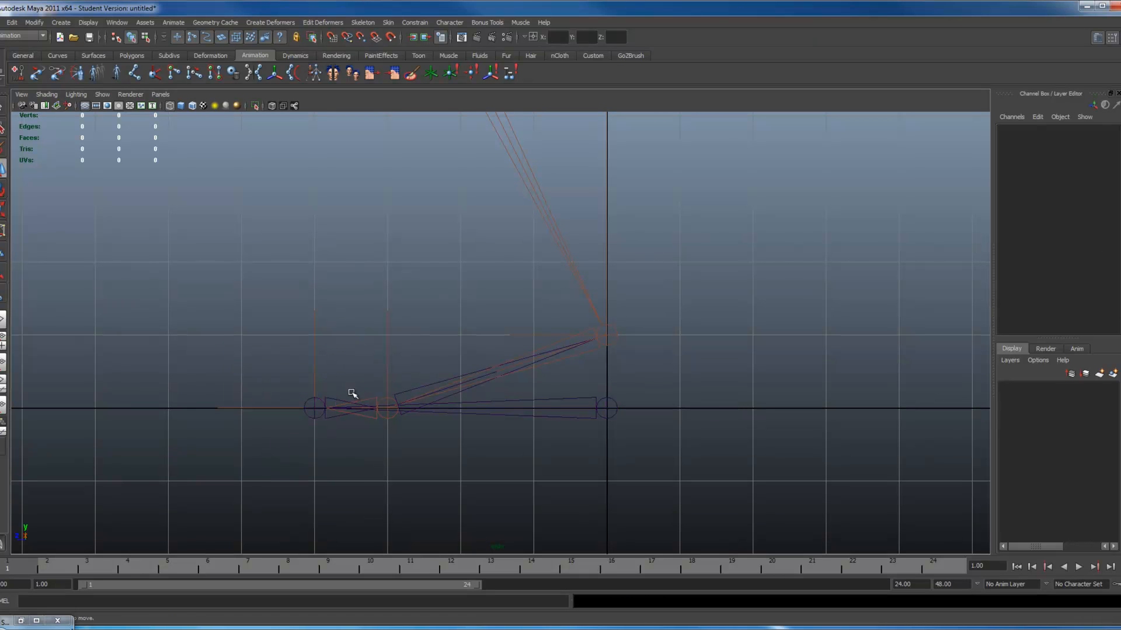
click(327, 399)
key(e)
drag(350, 374, 324, 354)
key(ctrl+z)
Select inv_Heel_Jnt and examine the reverse foot chain in the perspective view
alt+middle_drag(495, 400, 671, 415)
click(678, 418)
alt+right_drag(701, 430, 665, 425)
click(662, 417)
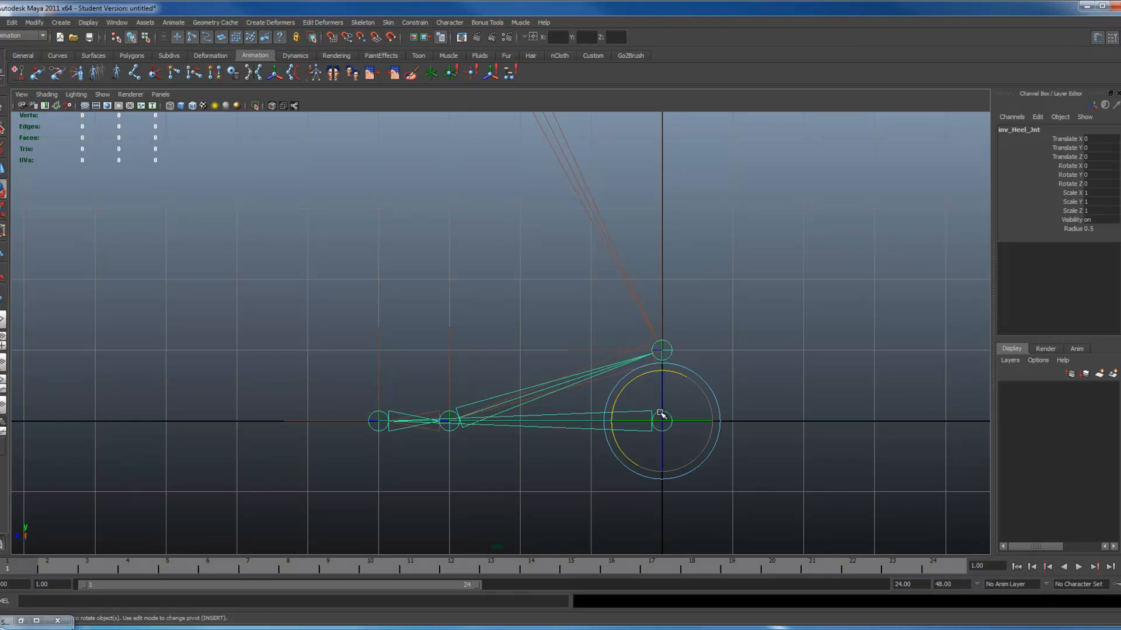
key(space)
drag(660, 415, 660, 392)
alt+drag(566, 392, 388, 383)
alt+right_drag(388, 383, 684, 445)
alt+middle_drag(488, 359, 523, 406)
alt+drag(523, 405, 494, 390)
alt+right_drag(493, 390, 566, 422)
Open the Hypergraph Hierarchy and maximize its window to work on the IK handle and reverse foot joint nodes
click(121, 23)
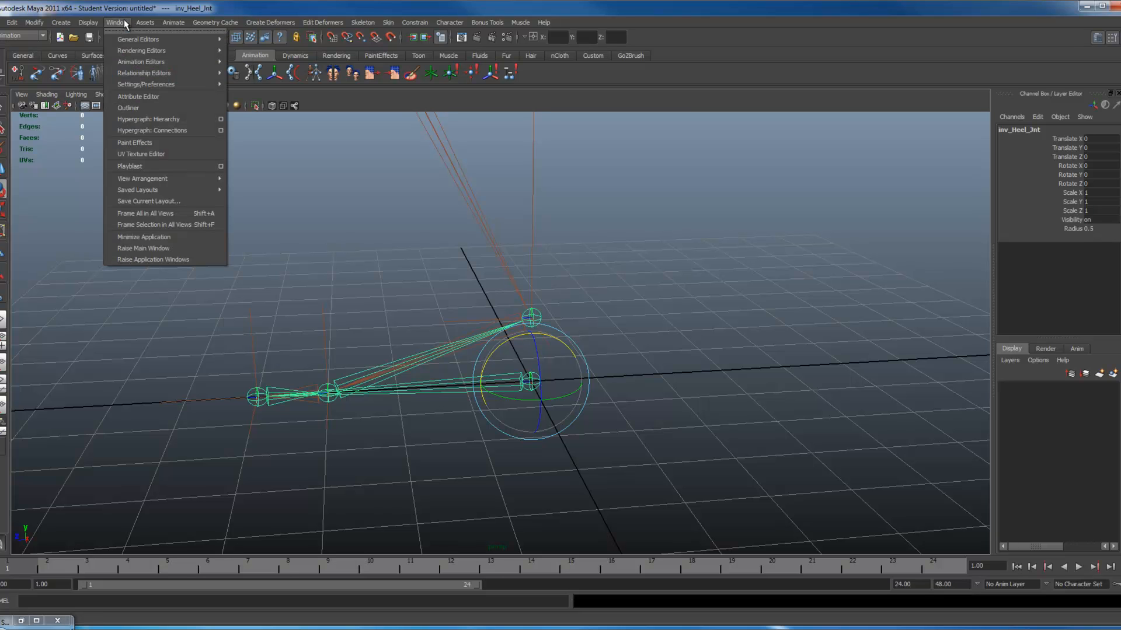
click(141, 120)
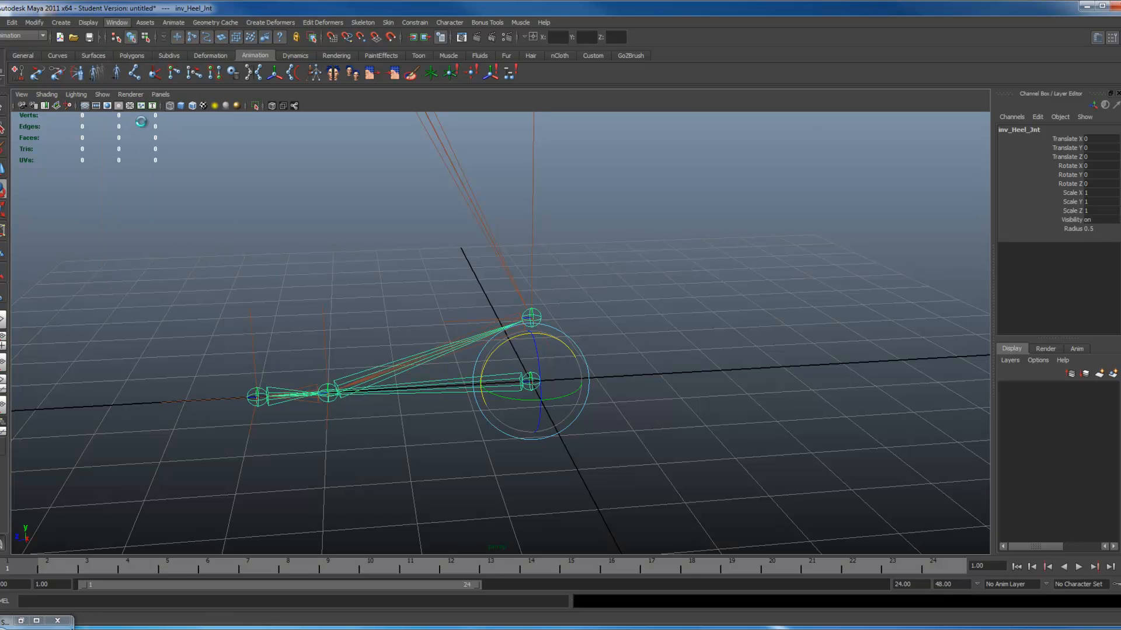
drag(306, 91, 658, 73)
alt+right_drag(716, 236, 408, 190)
alt+middle_drag(595, 226, 508, 224)
alt+right_drag(509, 224, 768, 252)
click(764, 72)
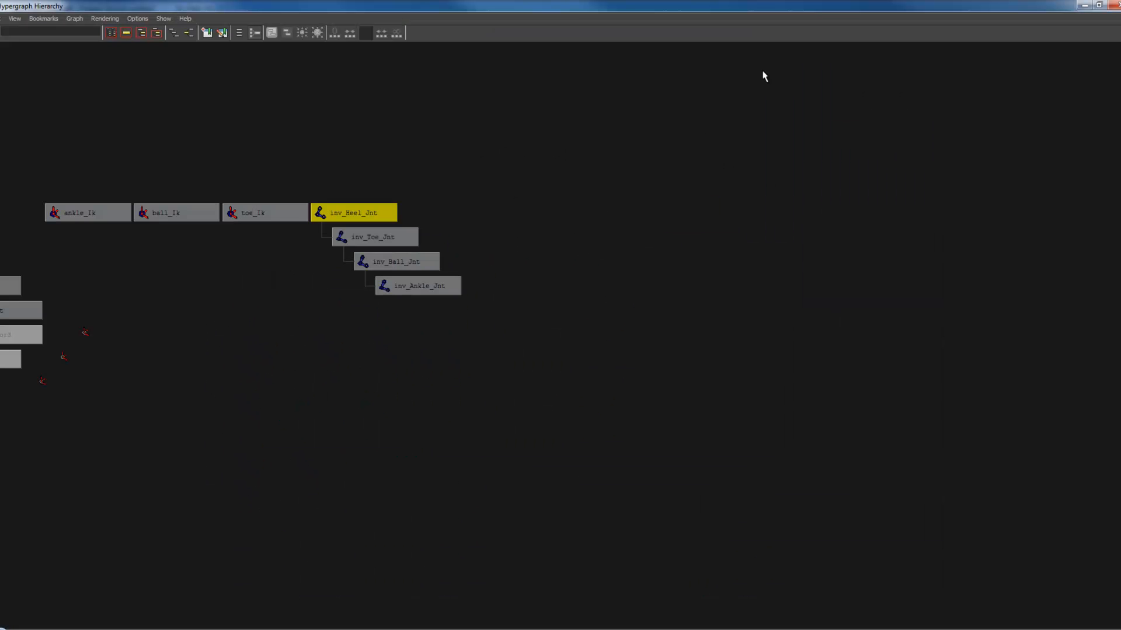
alt+middle_drag(318, 207, 564, 235)
alt+right_drag(392, 216, 611, 248)
alt+middle_drag(490, 185, 589, 243)
Parent toe_Ik under inv_Toe_Jnt in the hierarchy
click(593, 294)
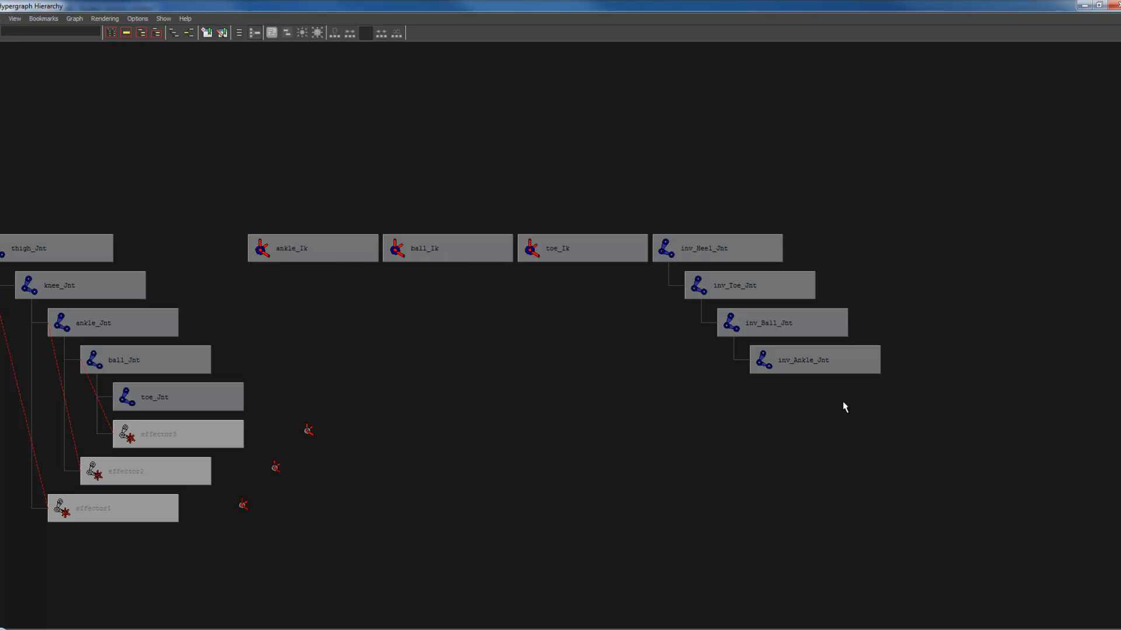
middle_drag(576, 251, 670, 296)
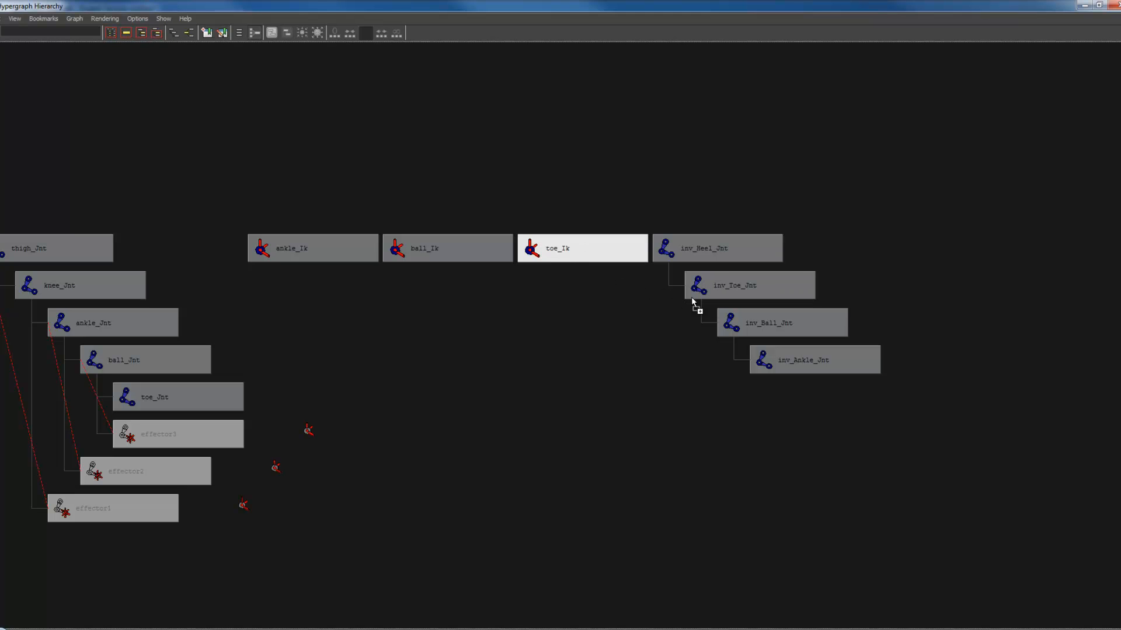
middle_drag(740, 291, 742, 294)
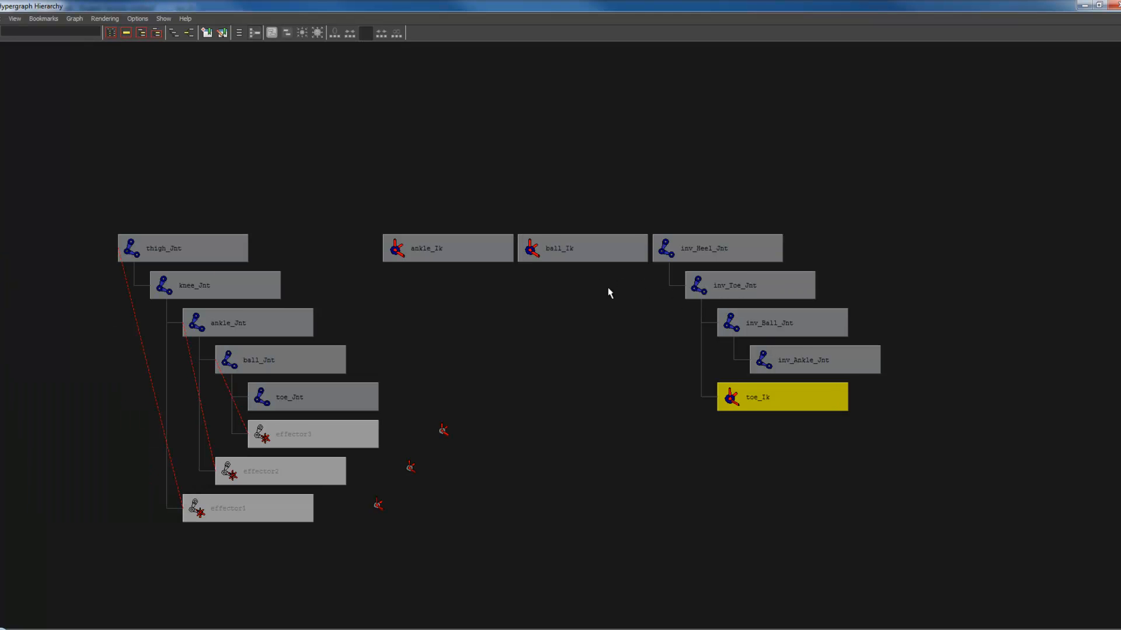
Parent ball_Ik under inv_Ball_Jnt and ankle_Ik under inv_Ankle_Jnt
alt+middle_drag(607, 292, 518, 292)
click(490, 252)
middle_drag(489, 252, 550, 303)
middle_drag(695, 330, 695, 330)
middle_drag(487, 254, 487, 255)
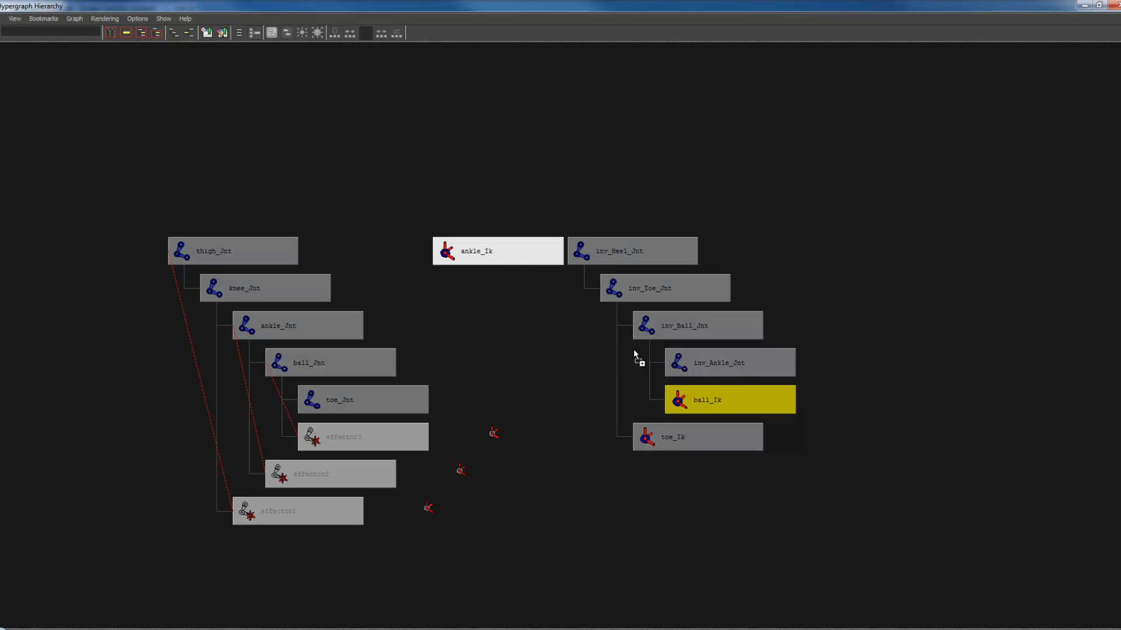
middle_drag(734, 374, 747, 374)
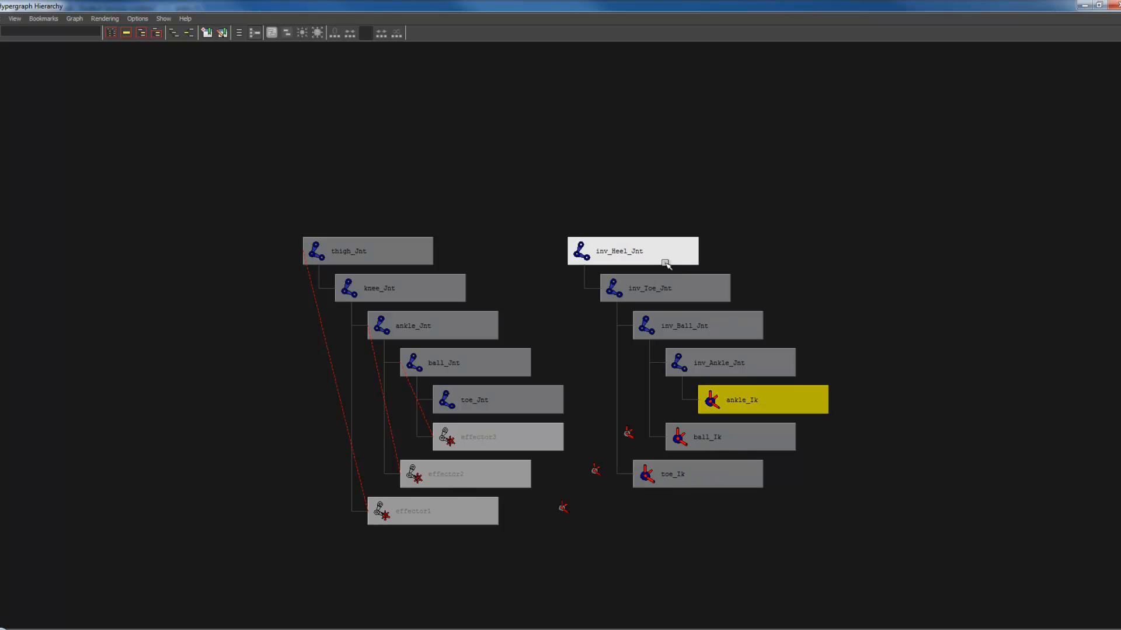
Close the Hypergraph Hierarchy and select inv_Heel_Jnt in the perspective view for moving
click(1115, 5)
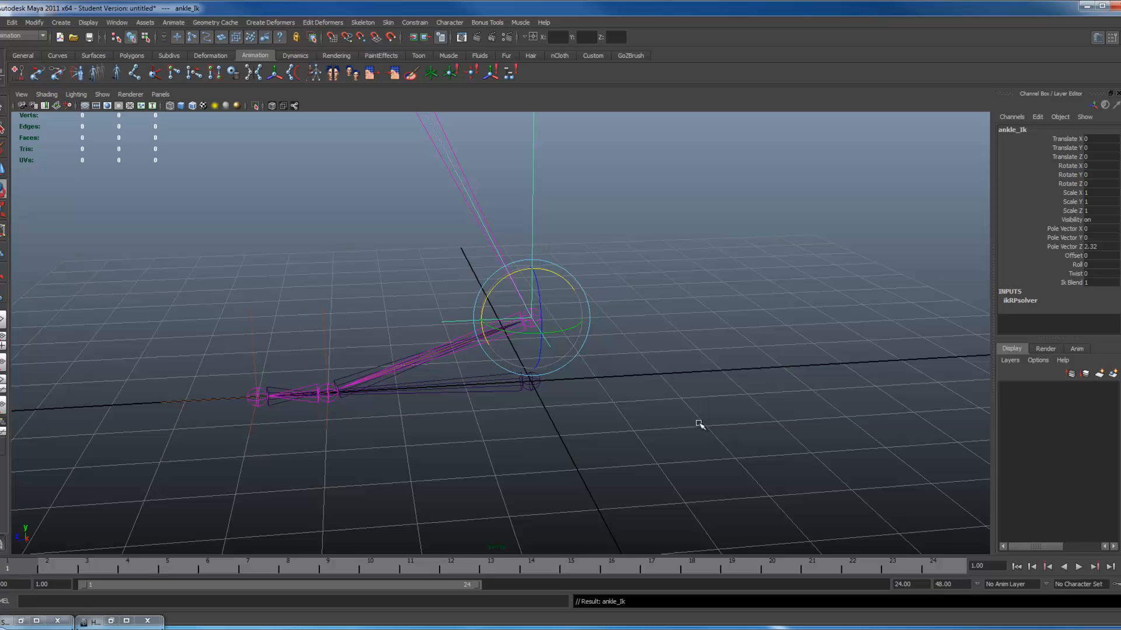
click(534, 384)
alt+right_drag(749, 417, 550, 379)
key(w)
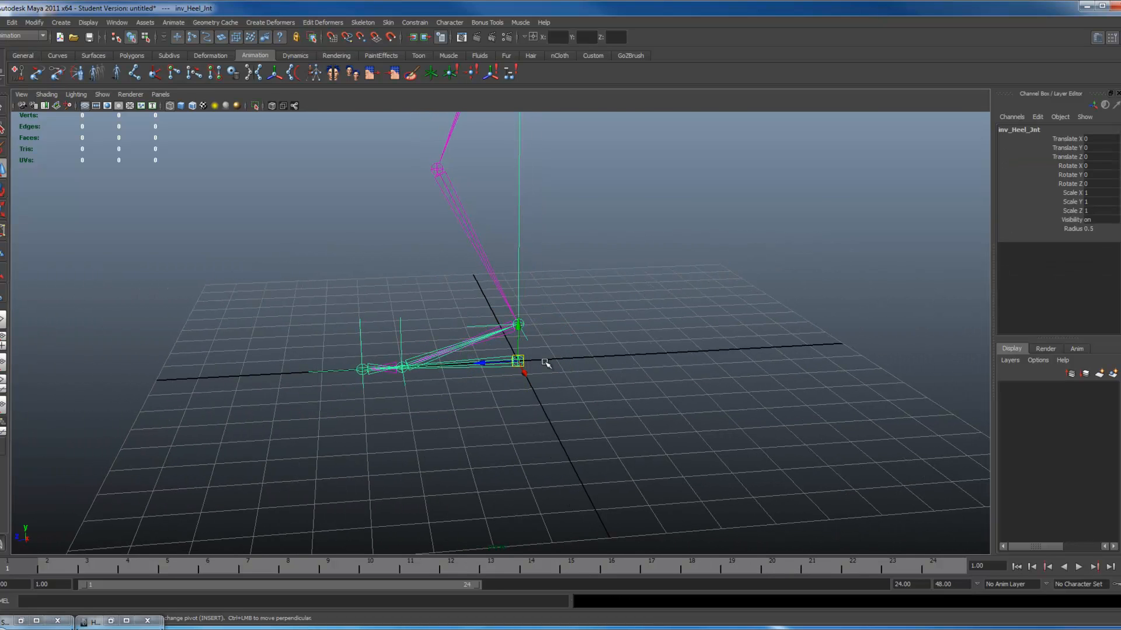
Test the rig by moving inv_Heel_Jnt and thigh_Jnt in turn, undoing each move
alt+right_drag(665, 398, 551, 342)
alt+middle_drag(527, 354, 525, 409)
drag(476, 416, 229, 462)
key(ctrl+z)
alt+middle_drag(569, 354, 571, 380)
alt+right_drag(570, 381, 548, 357)
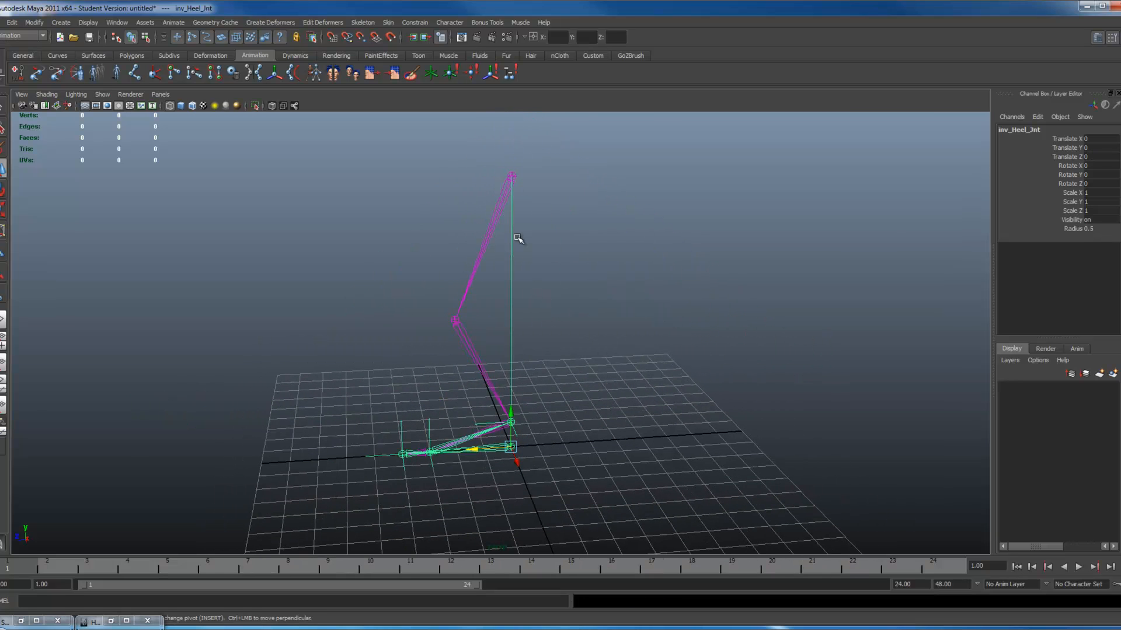
click(517, 170)
drag(513, 175, 532, 320)
key(ctrl+z)
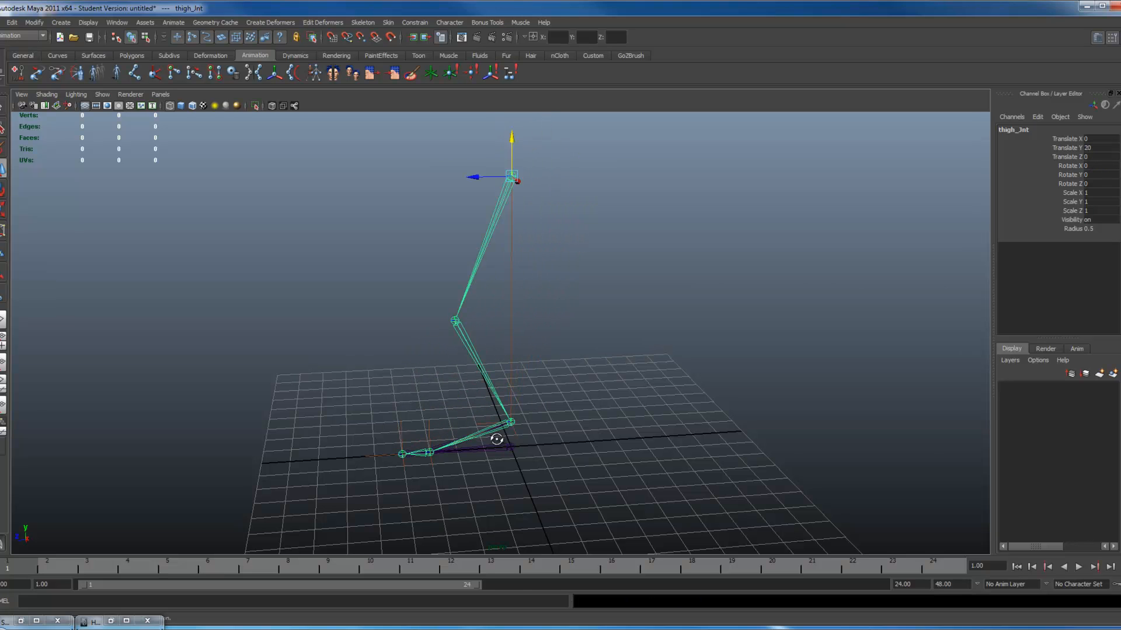
Test the toe pivot by rotating inv_Toe_Jnt about 25° in X, and undo the rotation
alt+drag(497, 441, 509, 417)
alt+right_drag(509, 417, 640, 508)
alt+drag(640, 508, 520, 498)
alt+middle_drag(521, 498, 591, 360)
alt+right_drag(590, 360, 650, 456)
click(639, 426)
key(Down)
key(e)
drag(388, 404, 449, 375)
click(452, 395)
key(ctrl+z)
key(ctrl+z)
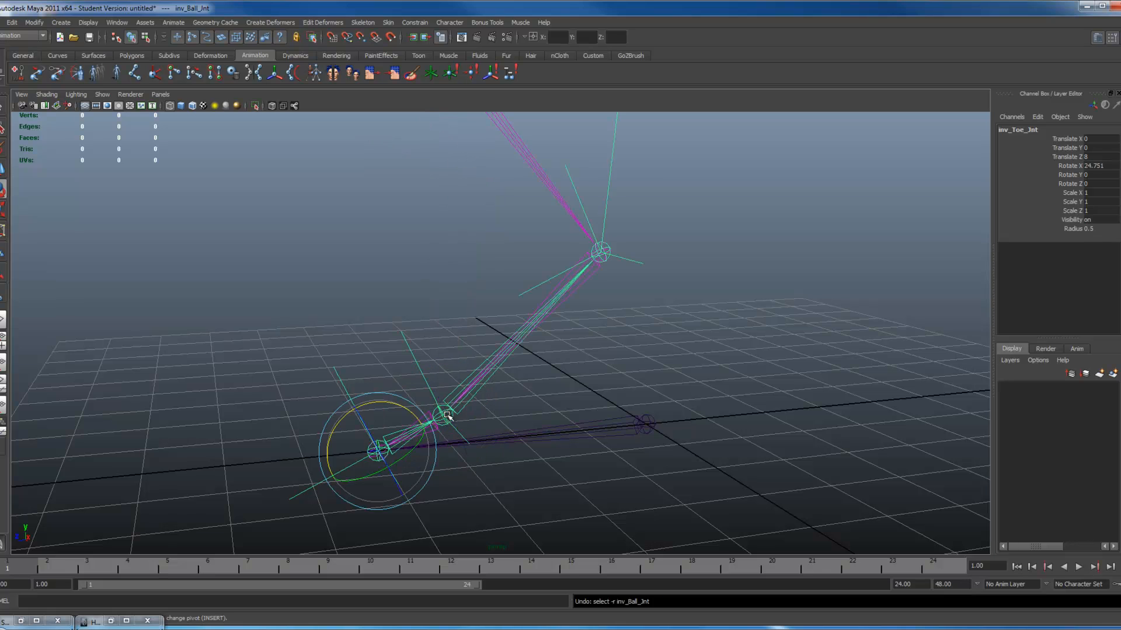
key(ctrl+z)
Select toe_Ik and inv_Heel_Jnt in turn to examine which parts of the foot belong to each
click(376, 373)
key(w)
click(376, 412)
alt+drag(403, 415, 544, 429)
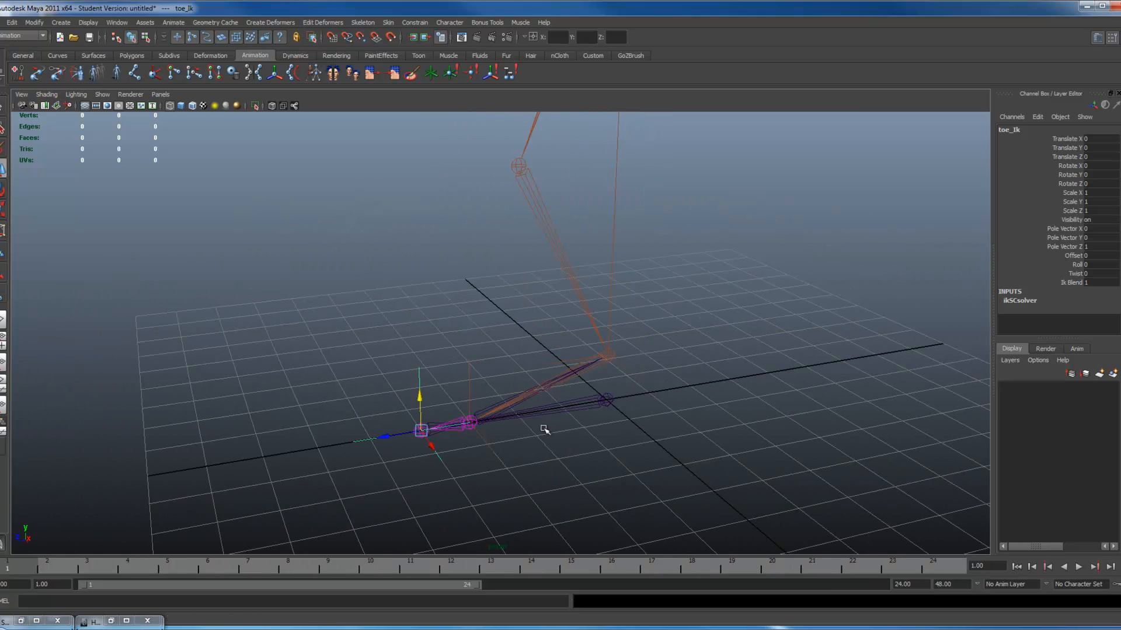
click(593, 416)
click(588, 399)
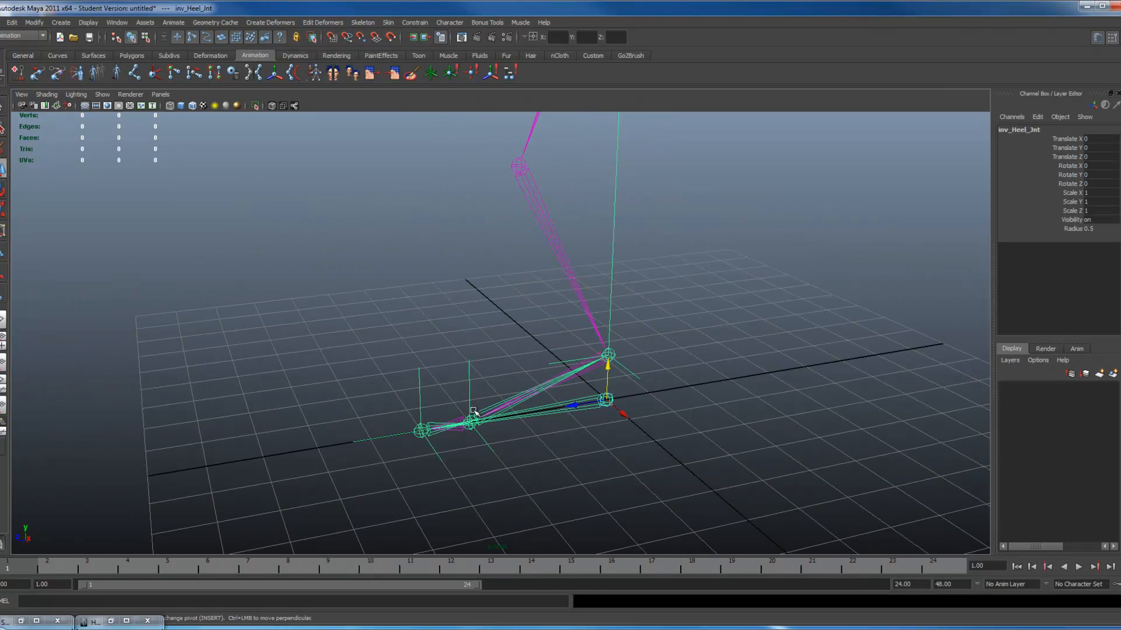
Test rotations at the toe end of the foot and on inv_Heel_Jnt, and undo them
click(443, 421)
click(423, 429)
key(e)
drag(458, 442, 424, 454)
key(ctrl+z)
click(602, 417)
drag(583, 418, 580, 393)
key(ctrl+z)
key(ctrl+z)
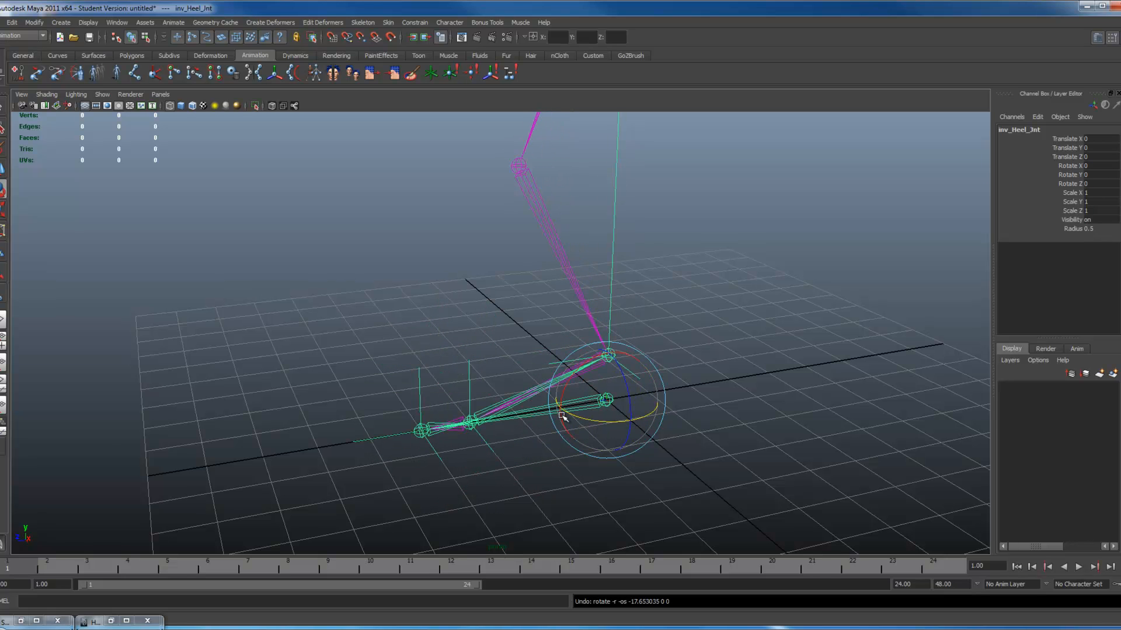
Test the leg bend by moving inv_Heel_Jnt up and forward in the side view, and undo the move
alt+drag(470, 427, 493, 359)
key(space)
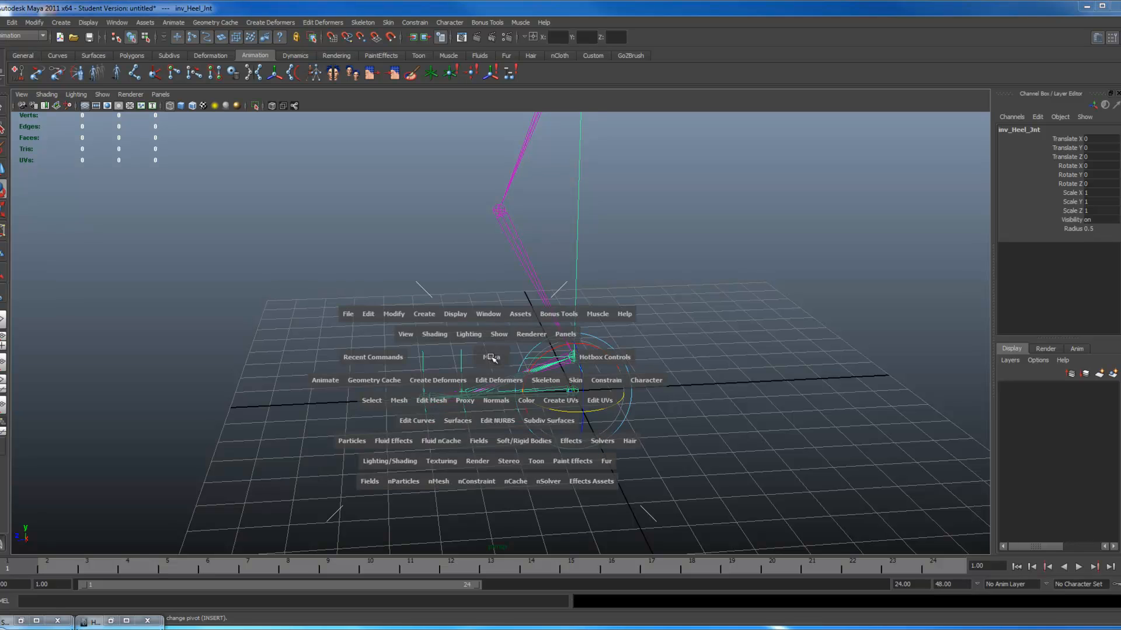
key(space)
drag(494, 359, 516, 359)
alt+right_drag(784, 434, 461, 338)
alt+middle_drag(518, 345, 511, 415)
alt+right_drag(759, 417, 520, 317)
alt+middle_drag(520, 318, 513, 358)
key(w)
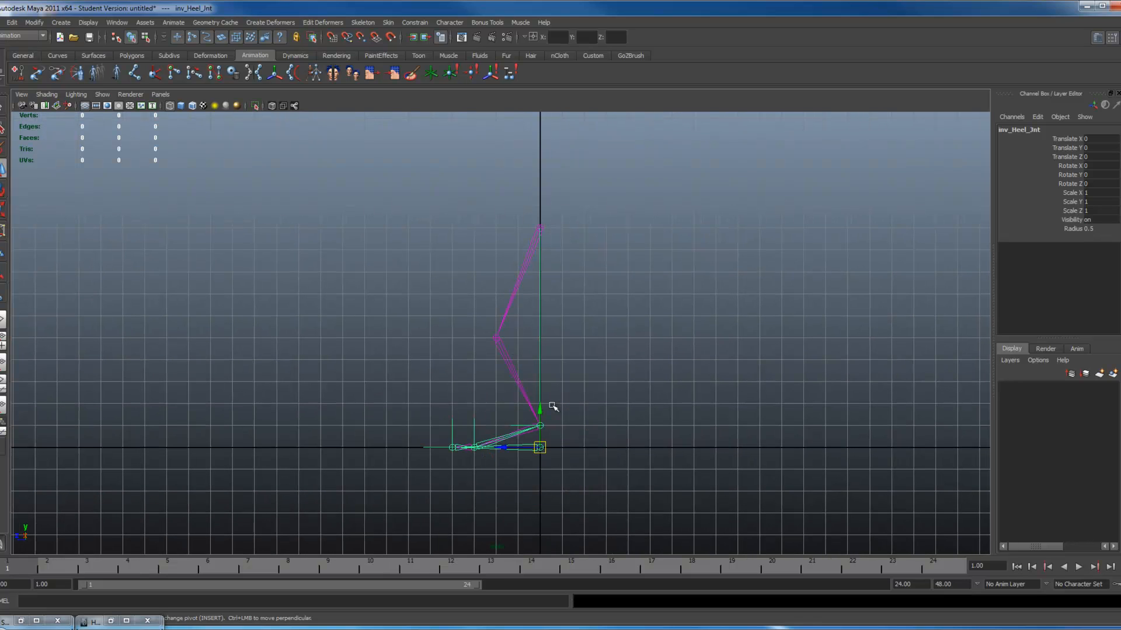
drag(539, 448, 467, 243)
key(ctrl+z)
key(space)
drag(592, 385, 590, 353)
alt+drag(531, 391, 631, 396)
alt+right_drag(630, 395, 509, 341)
alt+middle_drag(509, 341, 520, 380)
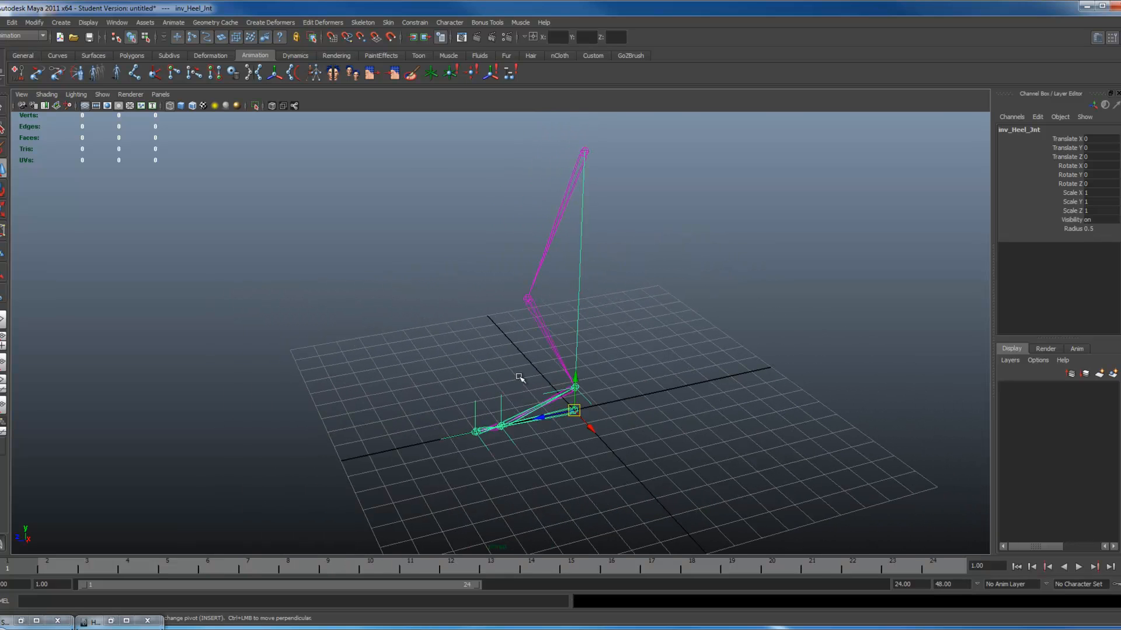
Create a polygon cone at the origin with Subdivisions Axis set to 4
click(490, 370)
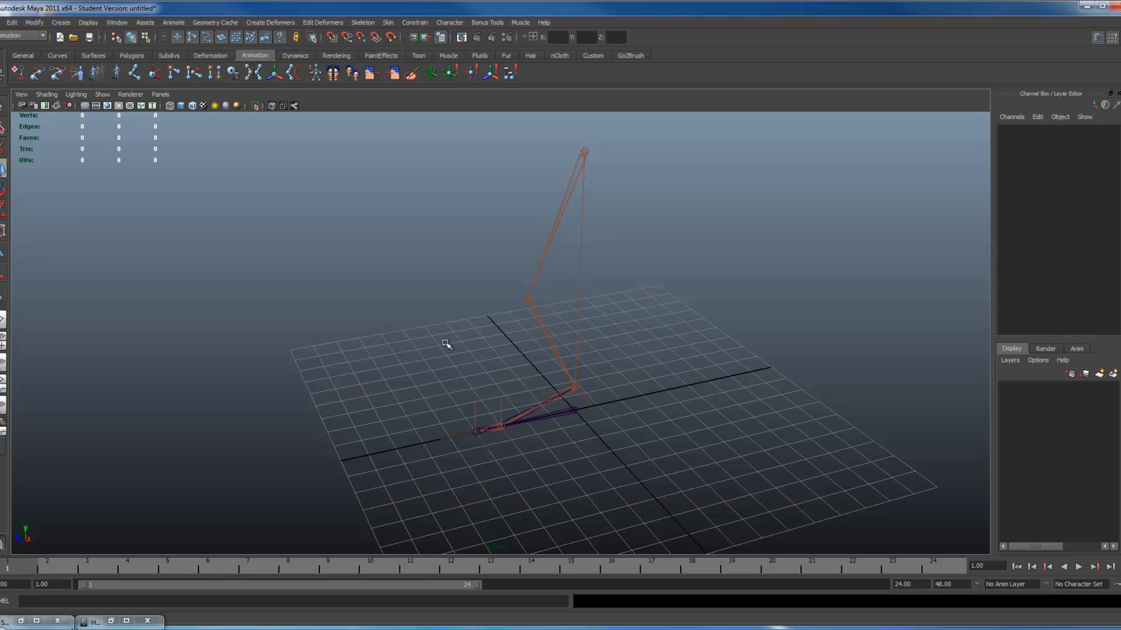
click(139, 55)
click(78, 72)
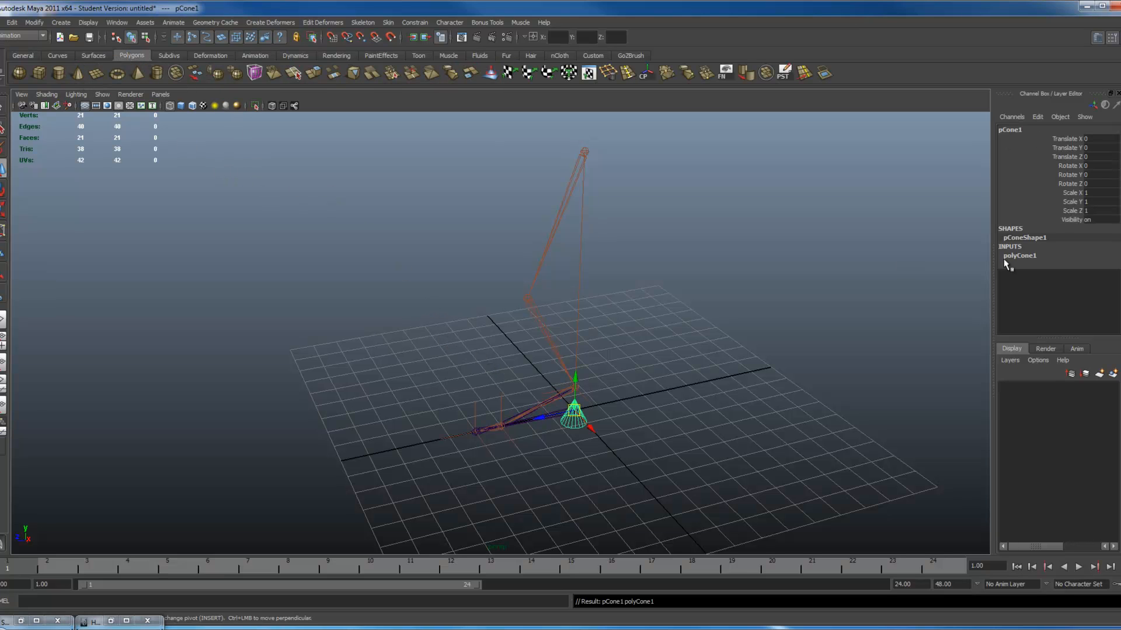
click(1024, 258)
click(1093, 283)
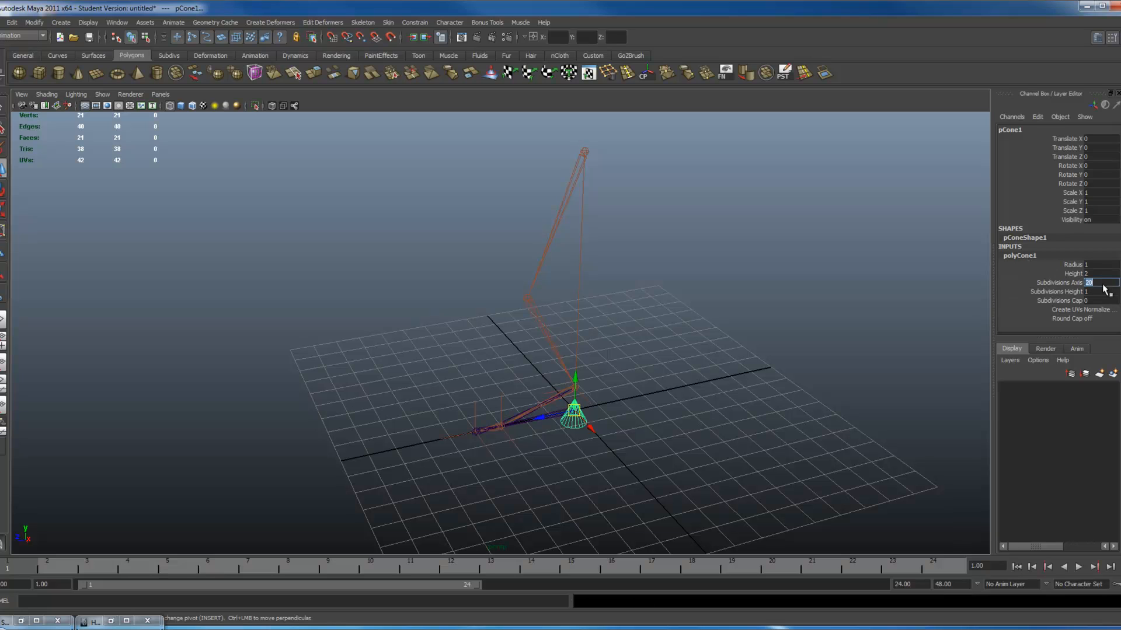
text(4)
key(Return)
Snap the cone to the knee joint and set its Rotate X to 90
drag(580, 414, 527, 302)
key(e)
drag(498, 266, 463, 306)
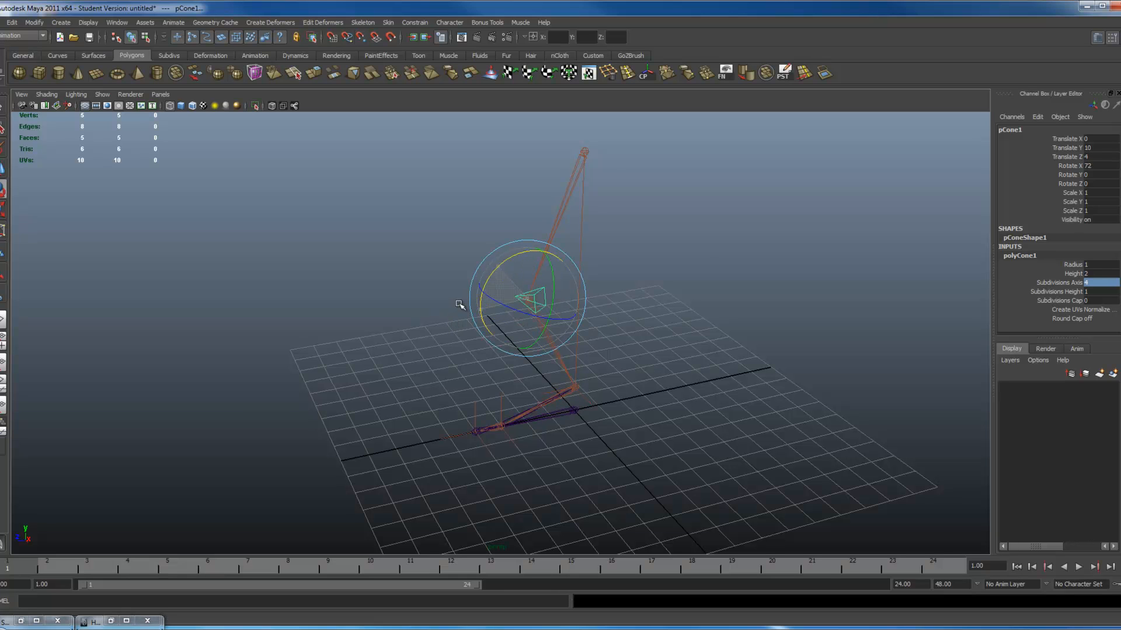
click(1091, 166)
text(90)
key(Return)
Move the cone in front of the knee to Translate Z about 9.9, scale it to about 0.47 and freeze its transformations
click(482, 304)
key(w)
drag(484, 308, 431, 318)
key(r)
click(35, 22)
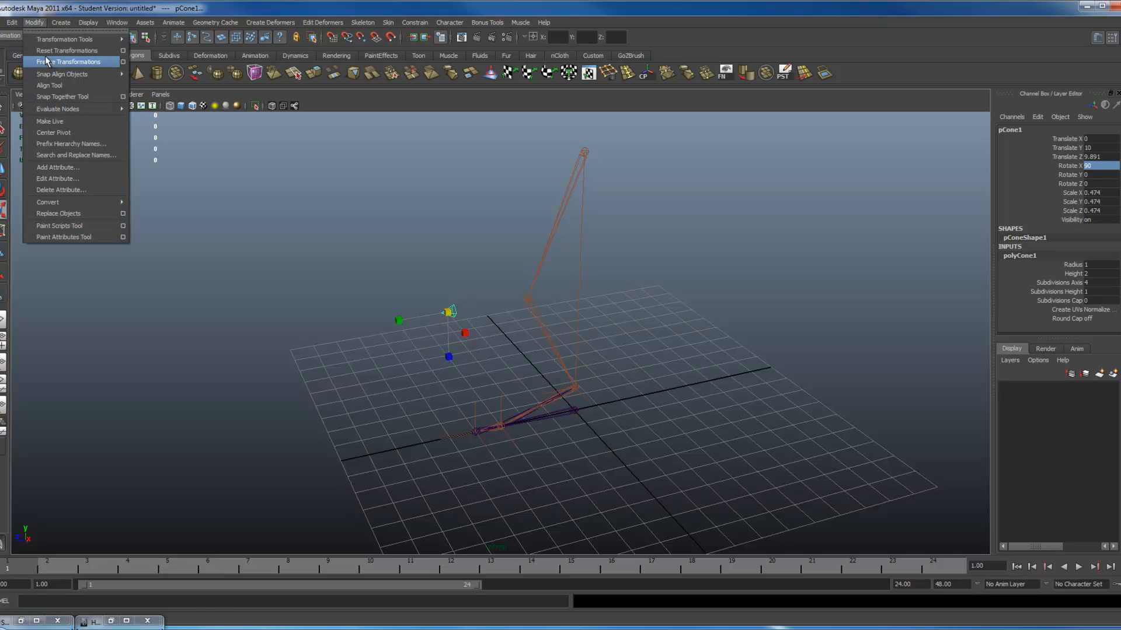
click(52, 63)
Apply a Pole Vector constraint from the cone to ankle_Ik
alt+right_drag(219, 237, 499, 421)
alt+drag(508, 397, 422, 265)
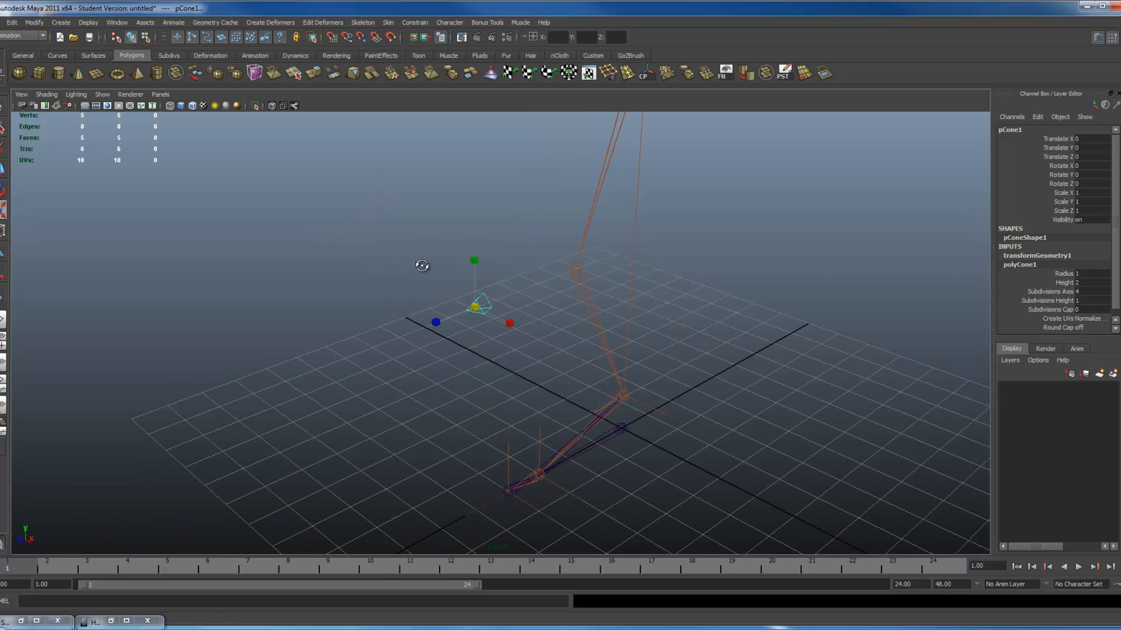
click(660, 412)
alt+drag(684, 352, 655, 348)
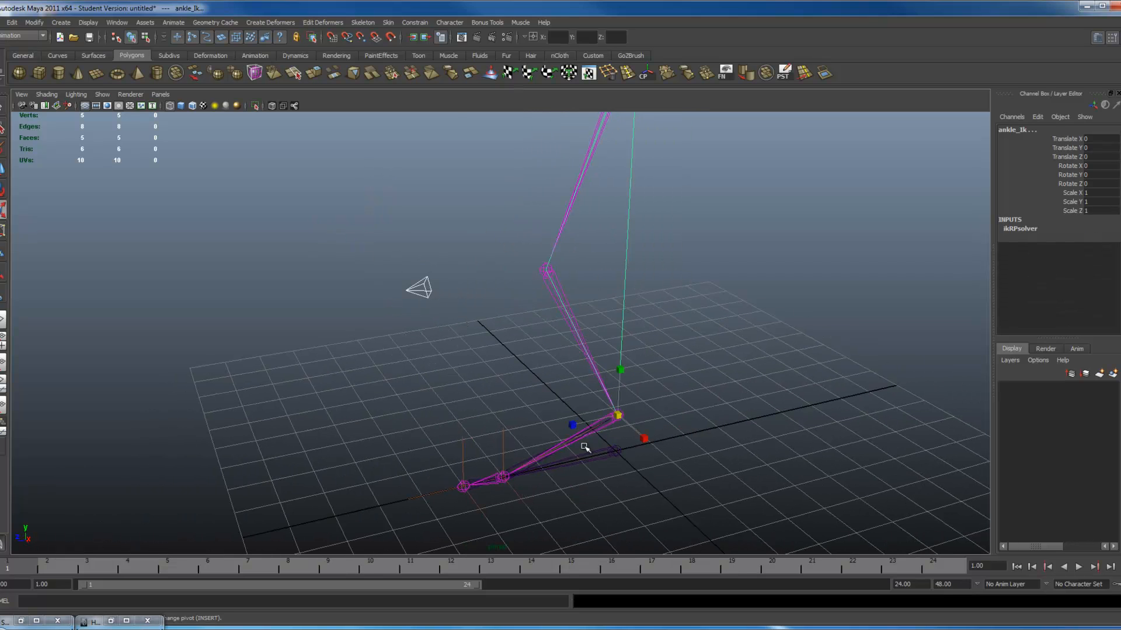
click(415, 22)
click(447, 144)
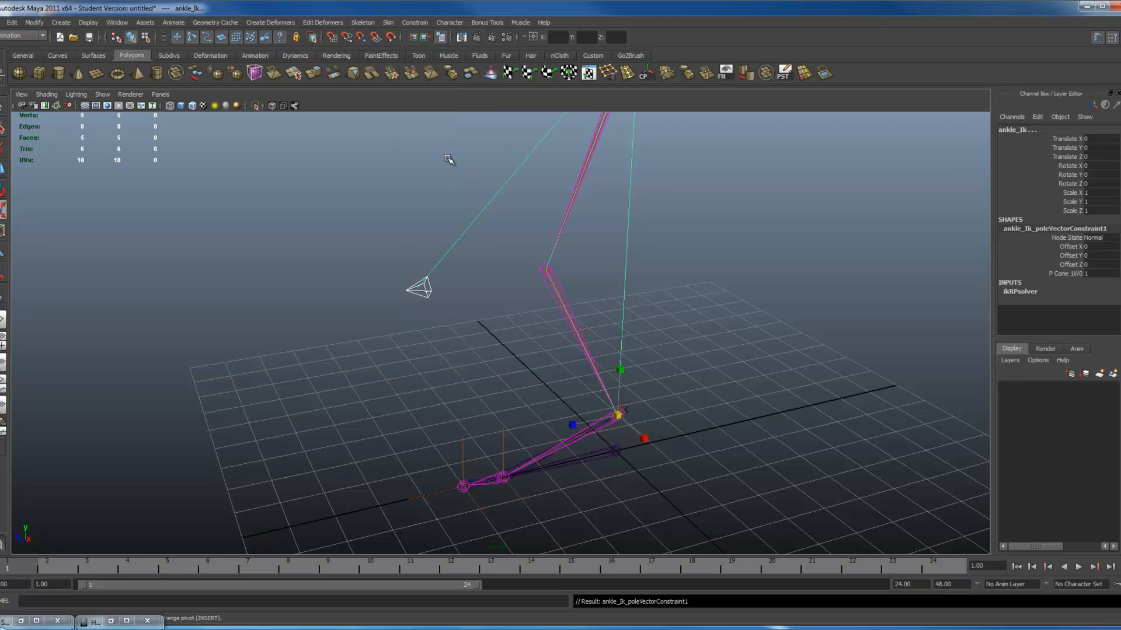
Test the constrained leg in the side view by moving inv_Heel_Jnt to about Translate Y 18.6 and Z 12.4
alt+right_drag(509, 393, 456, 342)
alt+drag(457, 343, 450, 335)
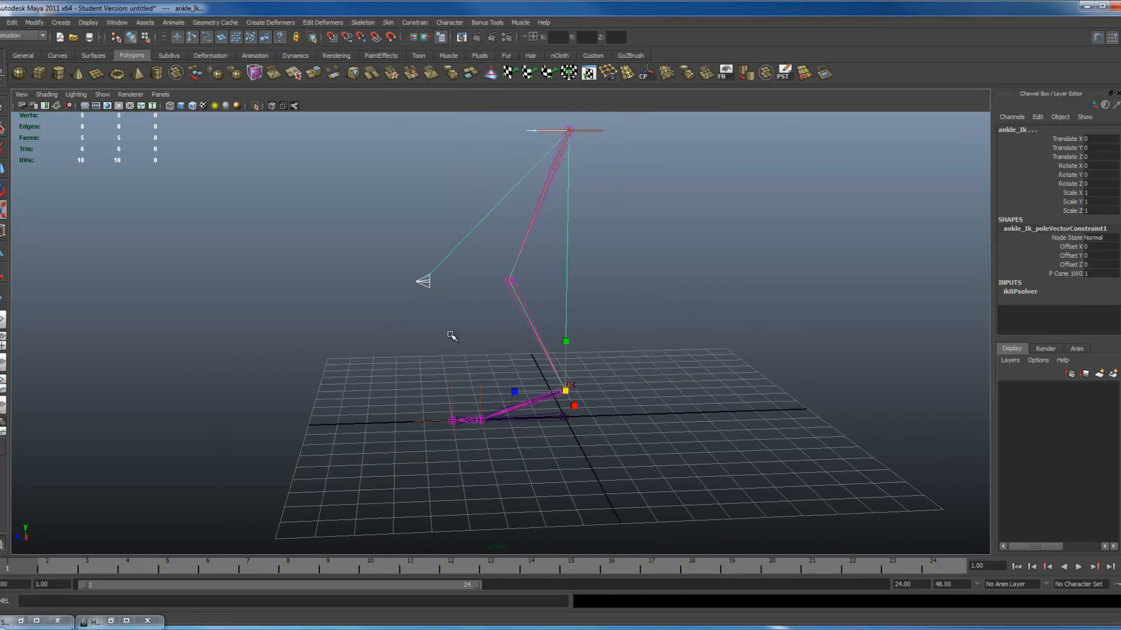
click(563, 417)
key(space)
drag(586, 434, 613, 435)
alt+right_drag(613, 435, 630, 437)
key(w)
drag(538, 444, 406, 245)
Move the pole vector cone above the leg to flip the knee, and undo the test moves of cone and heel
drag(421, 317, 472, 382)
drag(437, 341, 461, 122)
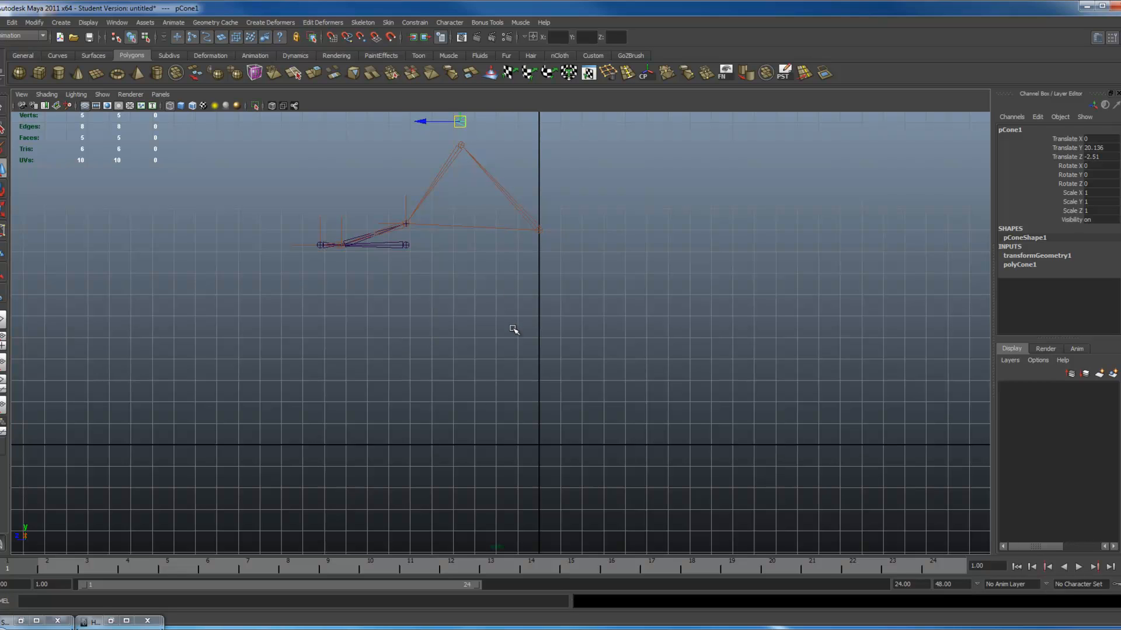
key(ctrl+z)
key(ctrl+z)
key(ctrl+z)
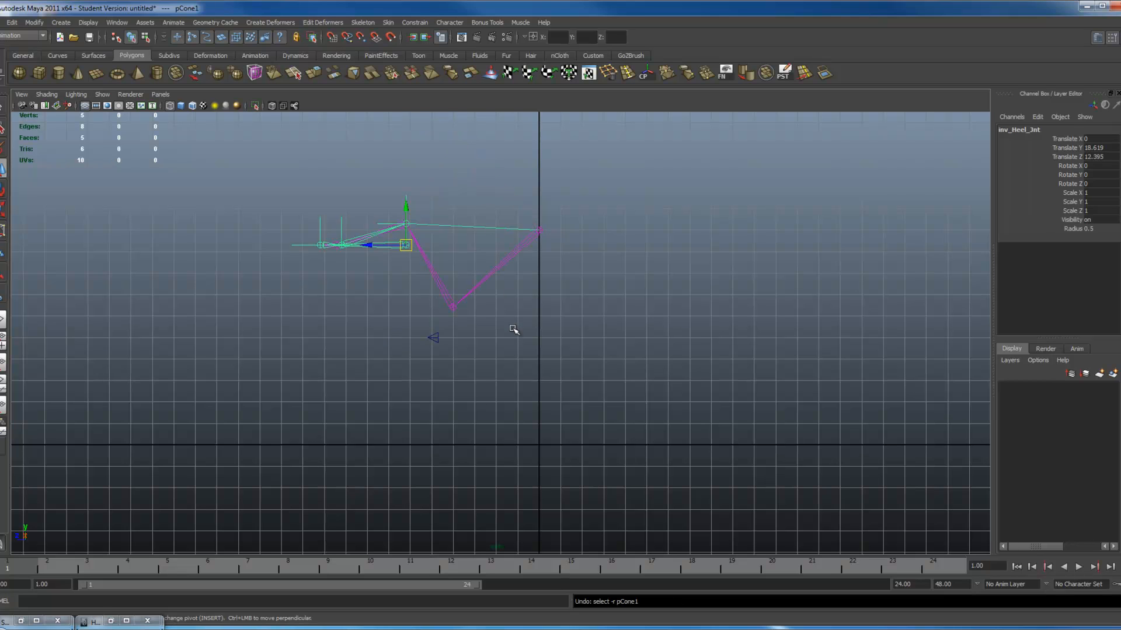
key(space)
mouse_move(514, 330)
mouse_down()
mouse_move(505, 309)
mouse_move(525, 344)
mouse_up()
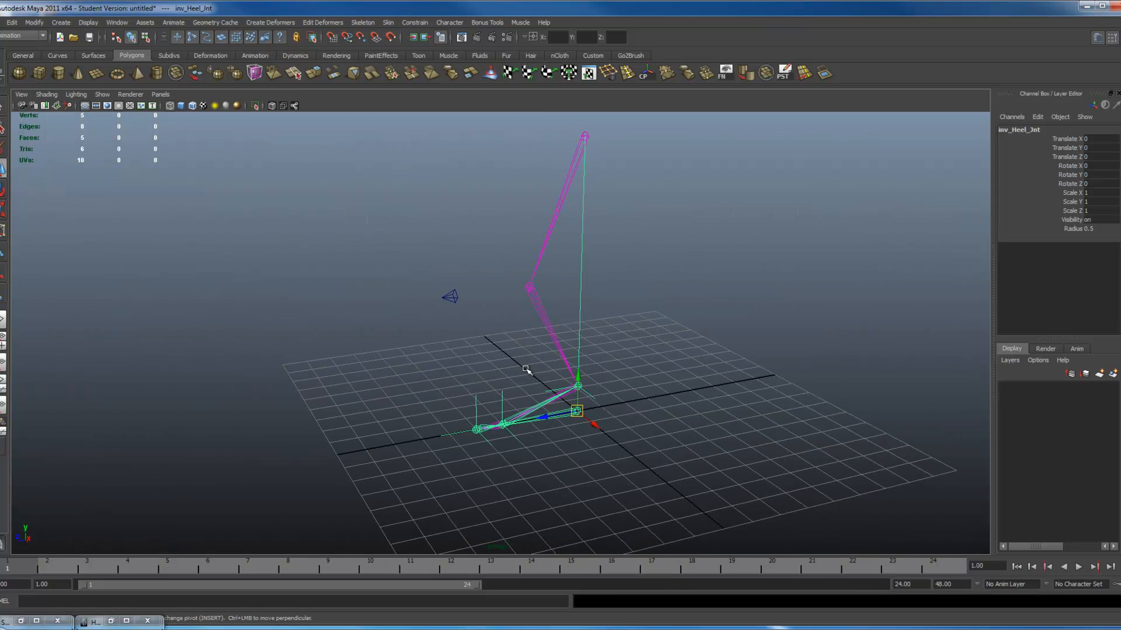
alt+drag(534, 383, 525, 385)
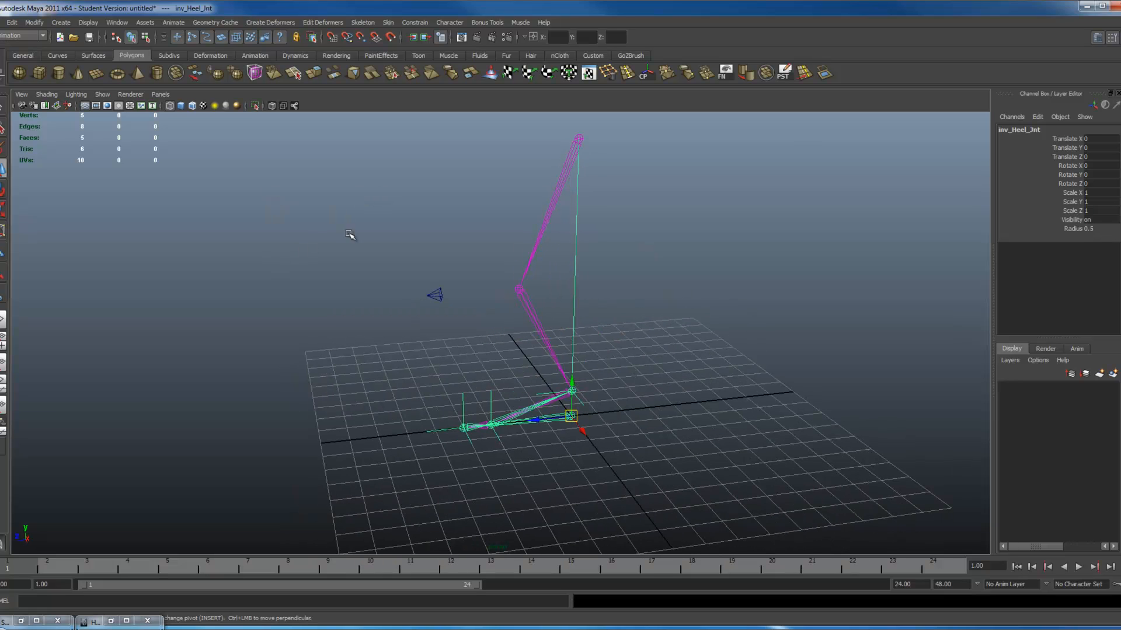
Select the pole vector cone and clear it from the viewport
drag(461, 289, 426, 318)
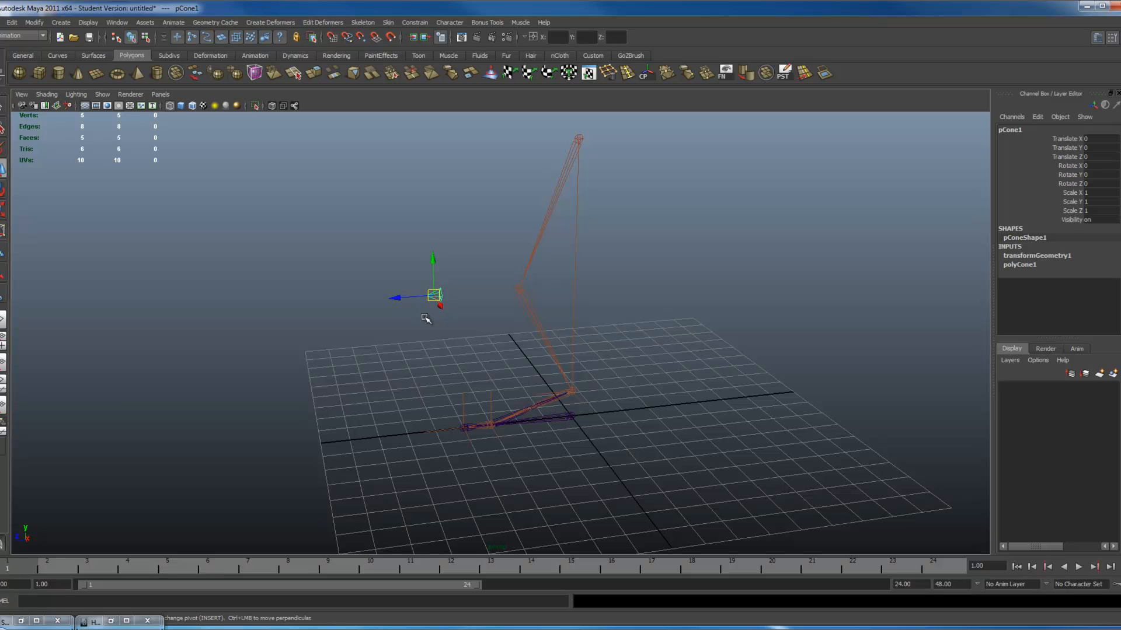
click(426, 319)
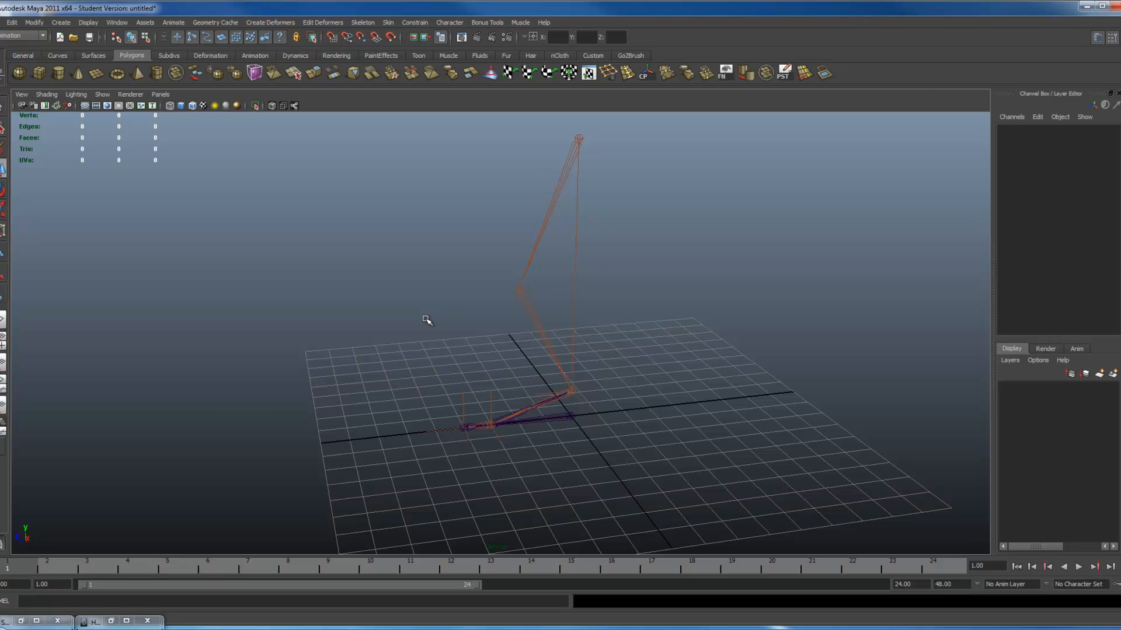
alt+drag(440, 348, 483, 372)
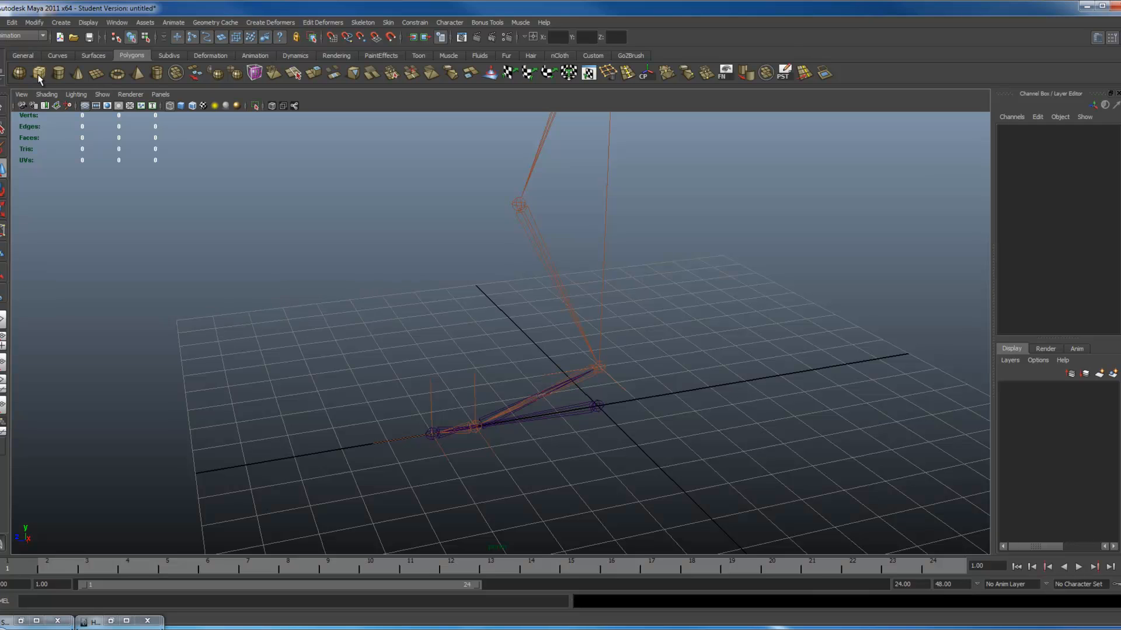
Create a NURBS circle under the foot at Translate Z about 3.8, scaled to about 2
click(57, 55)
click(18, 73)
drag(596, 410, 409, 446)
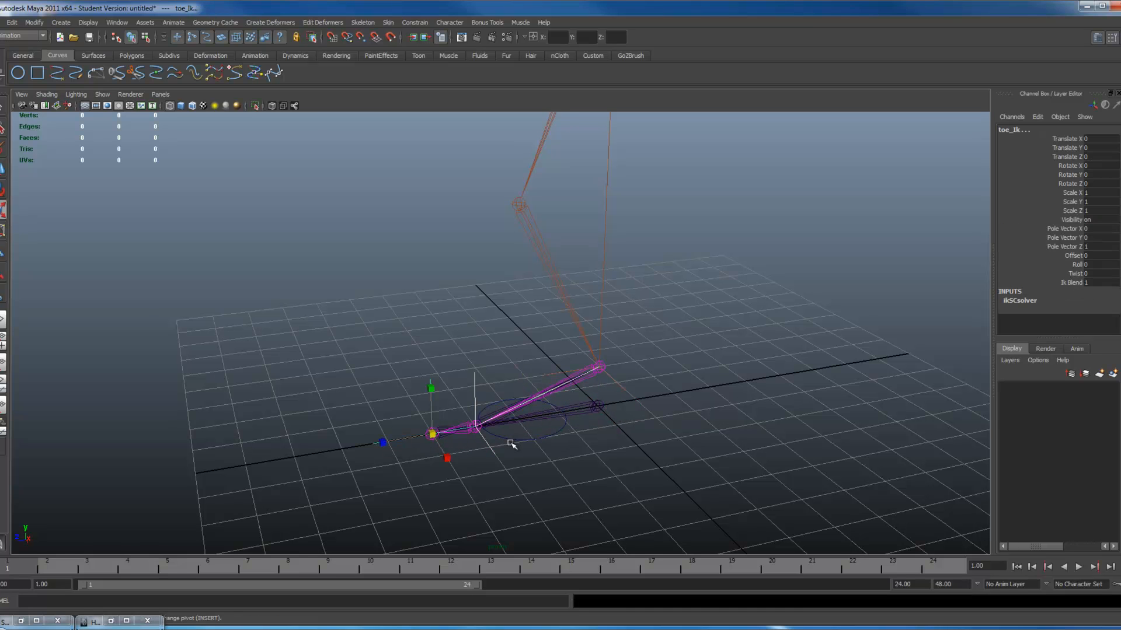
click(508, 439)
Try stretching the circle along Z by about 2.5 times, and undo the scaling
drag(474, 428, 393, 446)
alt+drag(526, 415, 730, 343)
key(ctrl+z)
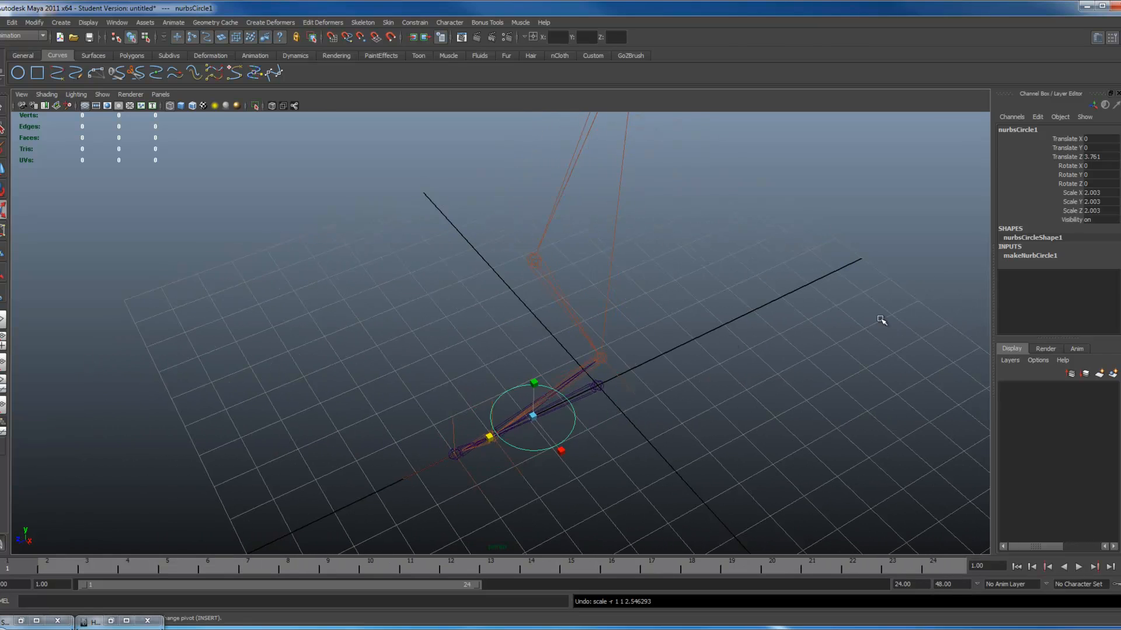
Set the circle's Sections to 12 and stretch it around the foot to Scale Z about 5.3
click(1022, 260)
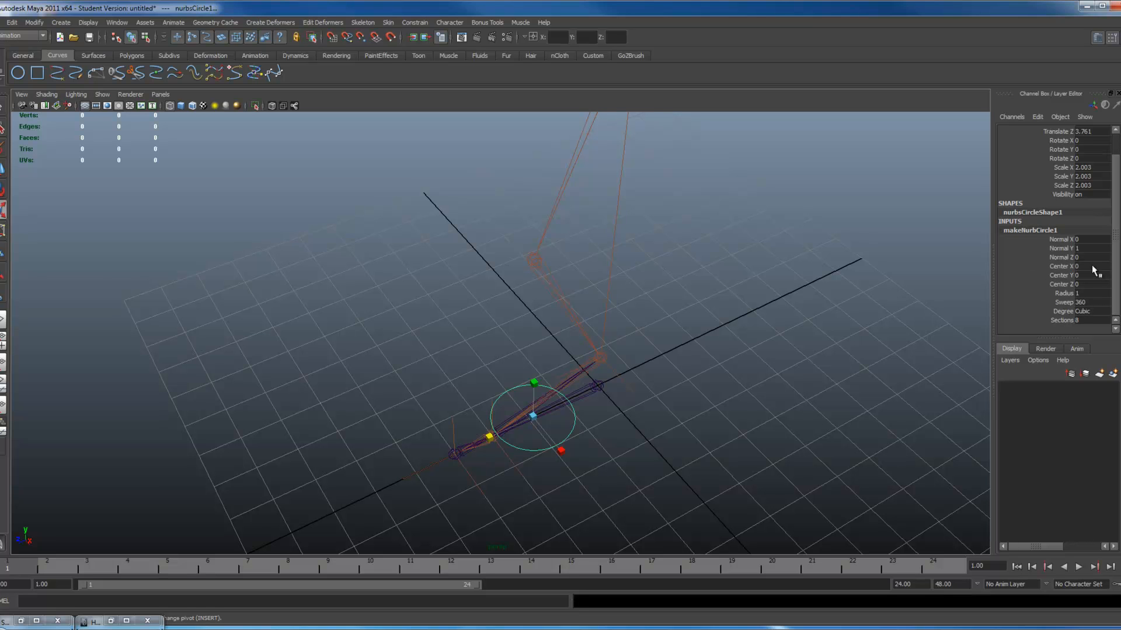
click(1062, 320)
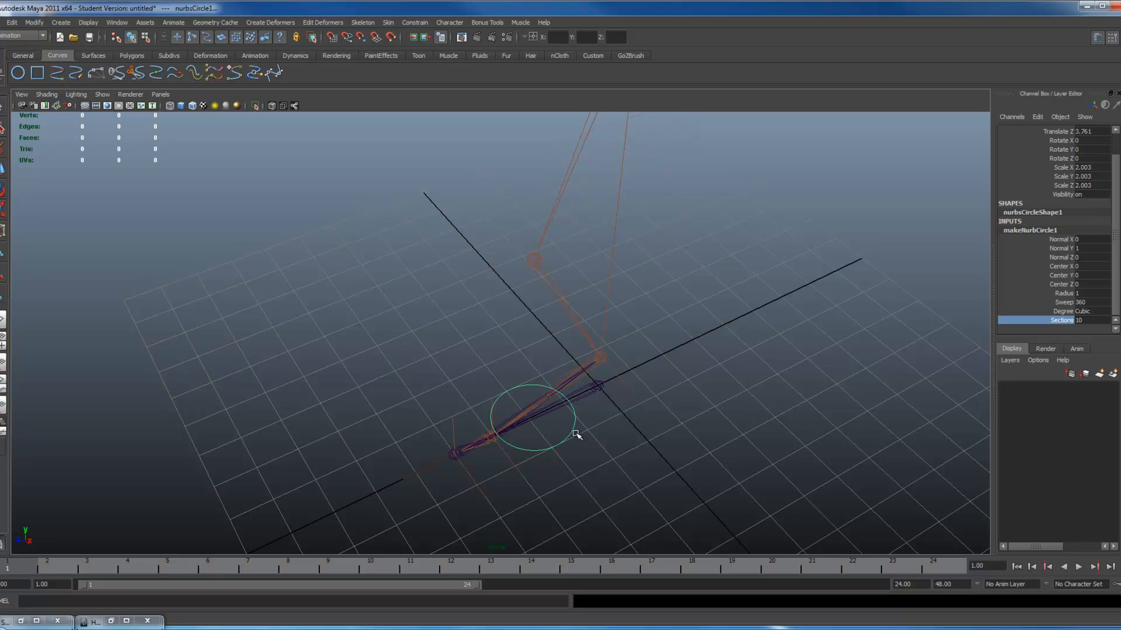
key(r)
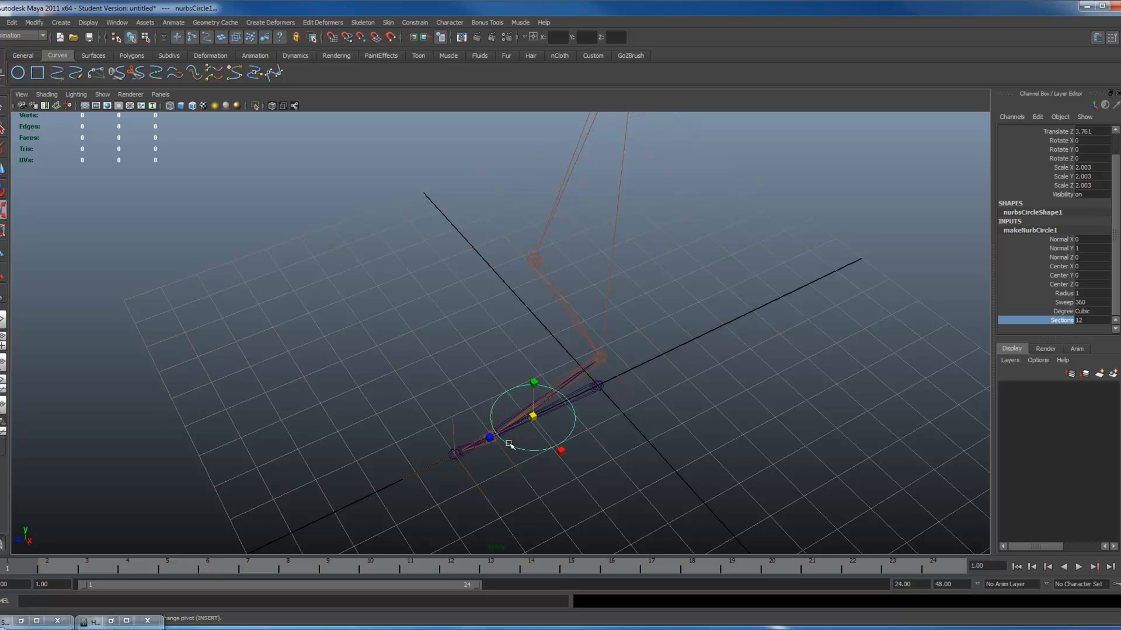
drag(492, 439, 413, 469)
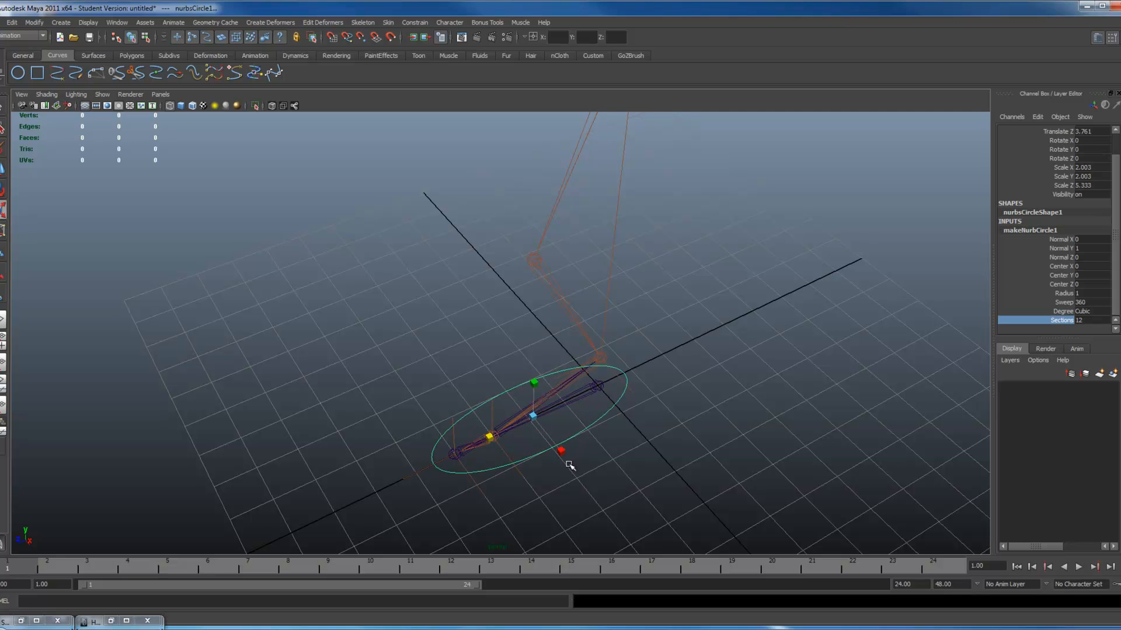
Reshape the circle's control vertices into a footprint with a widened toe area, a narrowed arch and a rounded heel
key(F8)
alt+drag(509, 456, 537, 467)
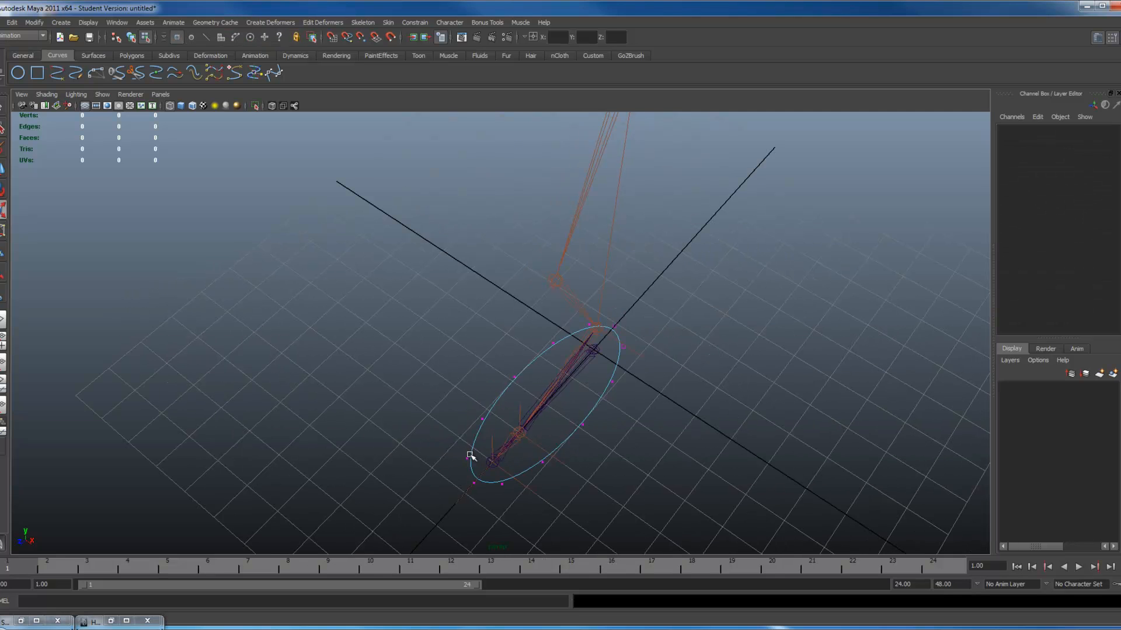
drag(472, 460, 400, 422)
drag(503, 366, 589, 436)
drag(523, 380, 617, 353)
key(w)
shift+drag(584, 314, 592, 353)
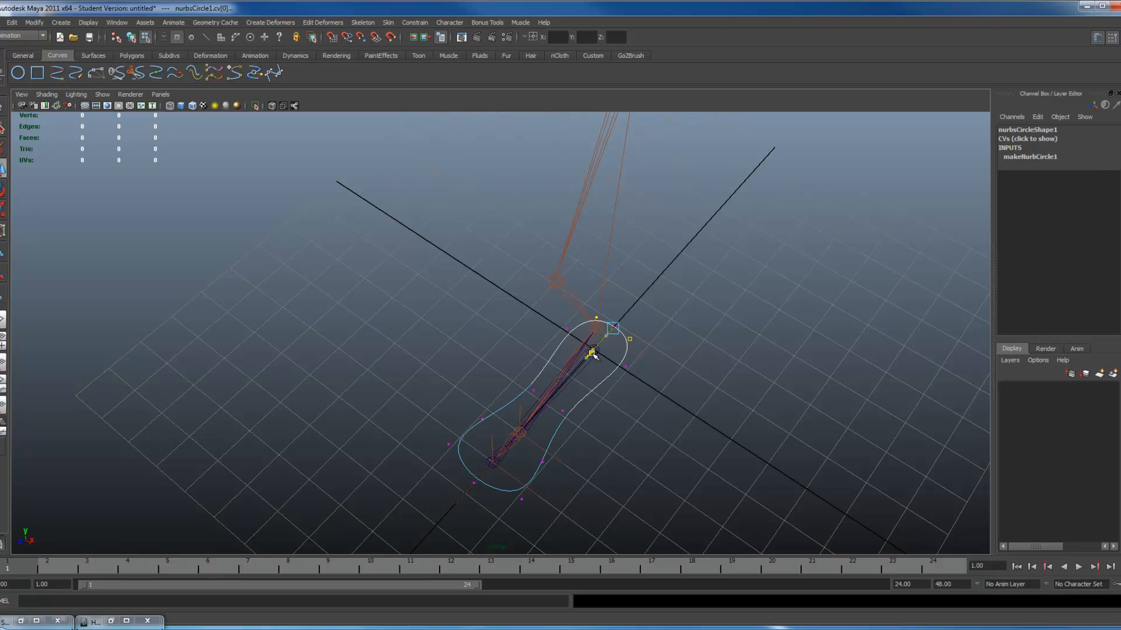
click(474, 482)
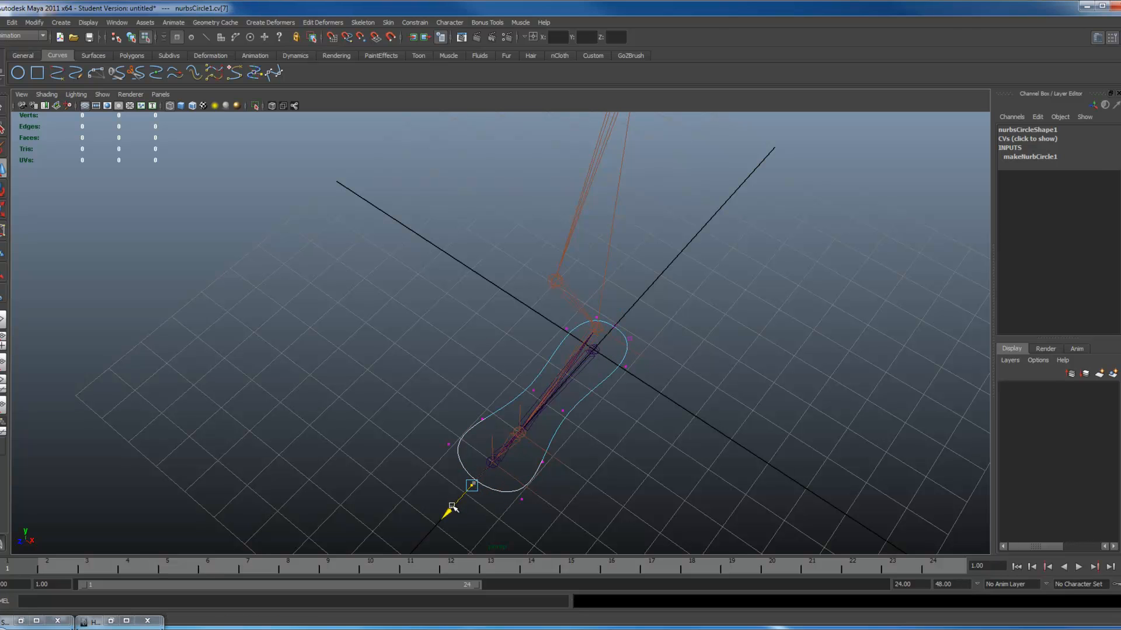
key(F8)
Rename the footprint-shaped curve foot_Control
alt+drag(622, 426, 660, 374)
double_click(1025, 131)
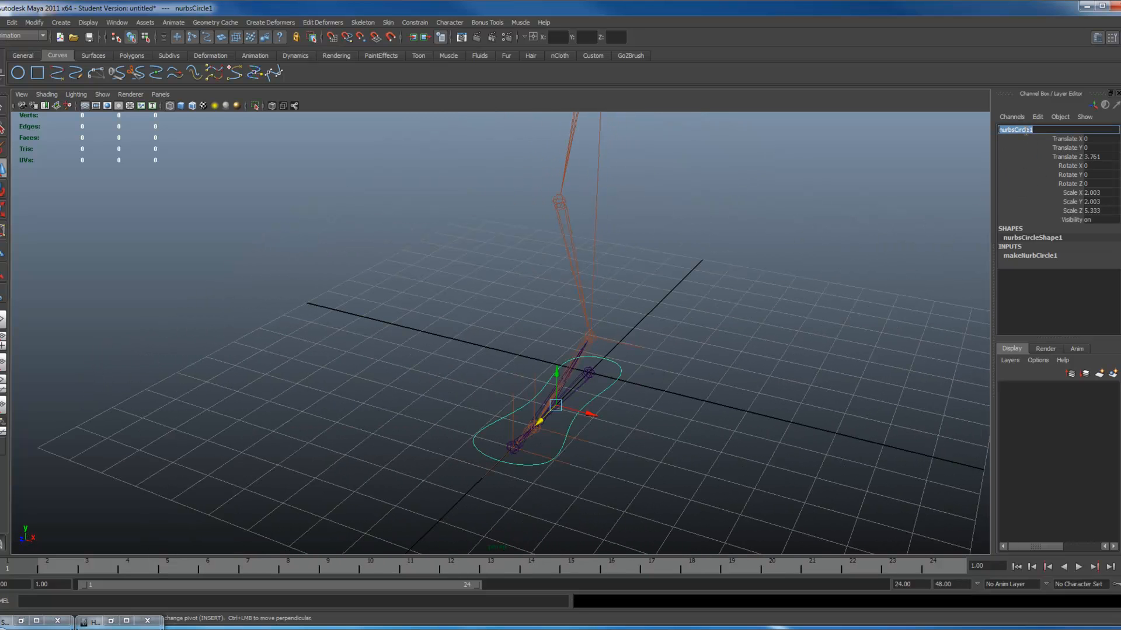
text(foot_Control)
key(Return)
Snap the pivot of foot_Control to the ankle joint and freeze the curve's transformations
alt+drag(667, 380, 589, 452)
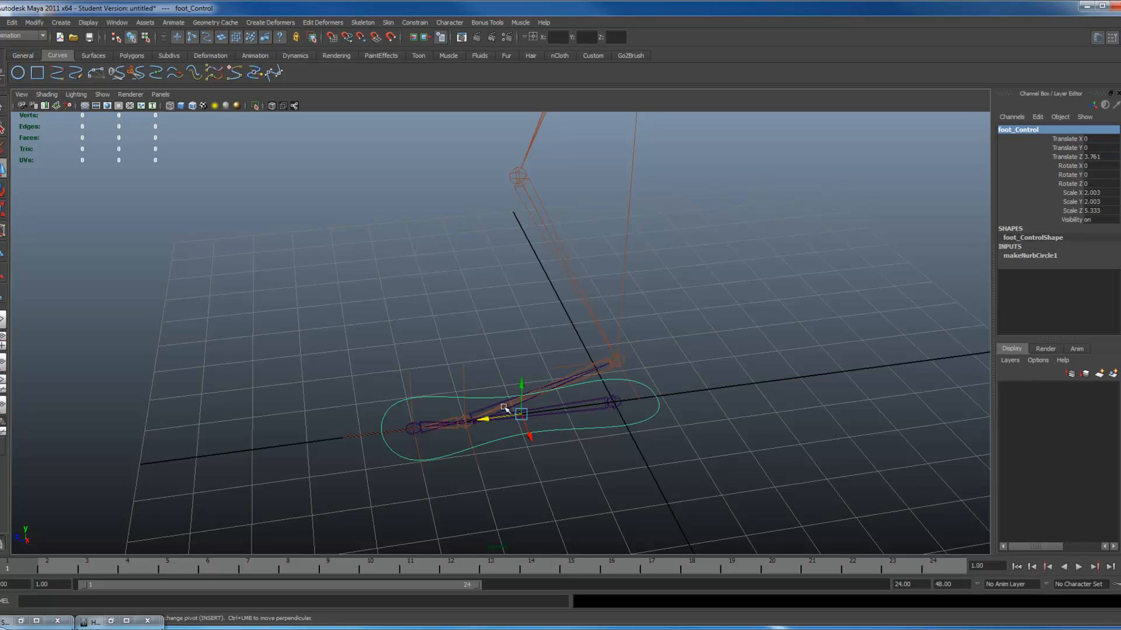
key(d)
key(v)
drag(521, 415, 623, 383)
click(34, 22)
click(64, 69)
Parent inv_Heel_Jnt under the foot_Control curve and select the curve
alt+drag(510, 380, 595, 452)
click(599, 427)
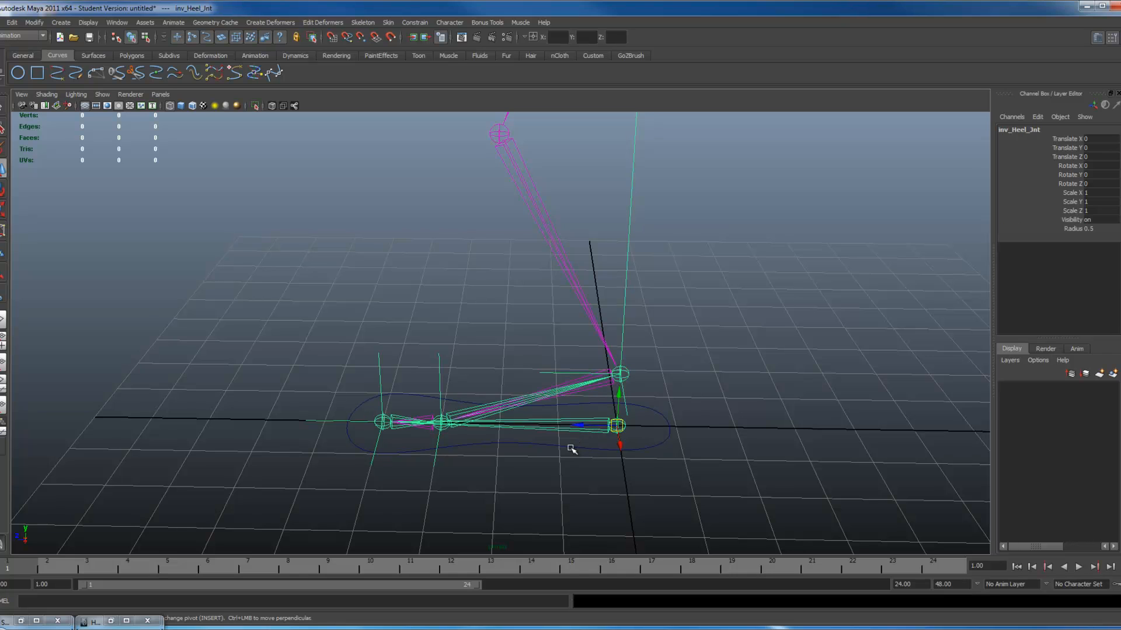
click(555, 446)
alt+drag(551, 450, 515, 446)
click(610, 444)
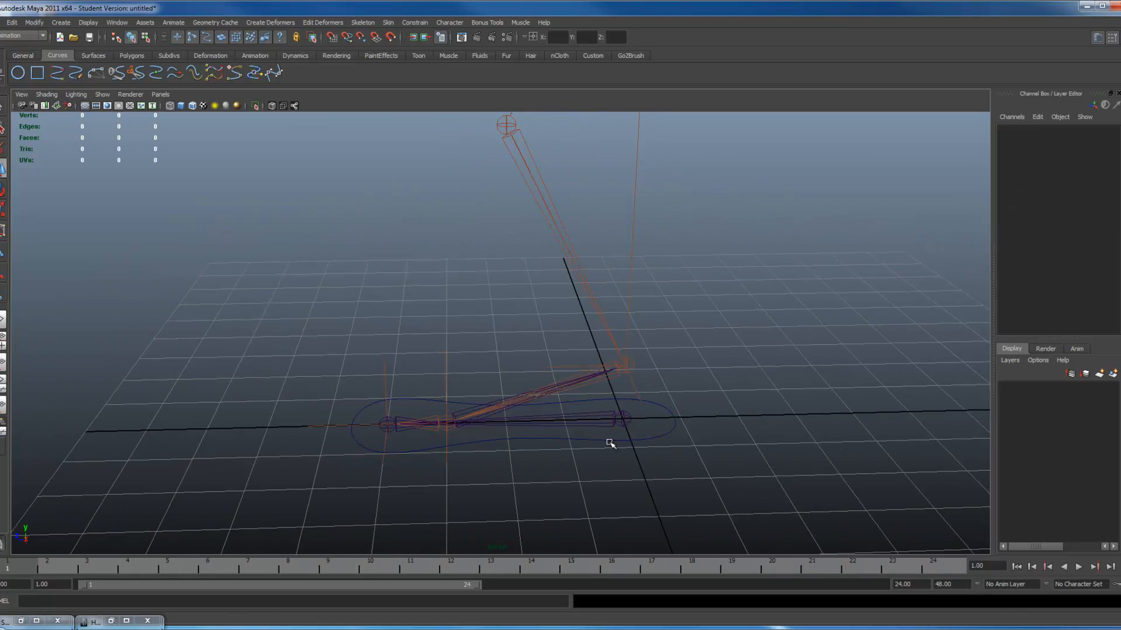
click(610, 442)
Try moving foot_Control to test the leg rig, and undo the move
drag(579, 361, 223, 372)
key(ctrl+z)
alt+drag(673, 395, 619, 382)
Add two keyable float attributes named kneeTwist and kneeFix to foot_Control
click(35, 22)
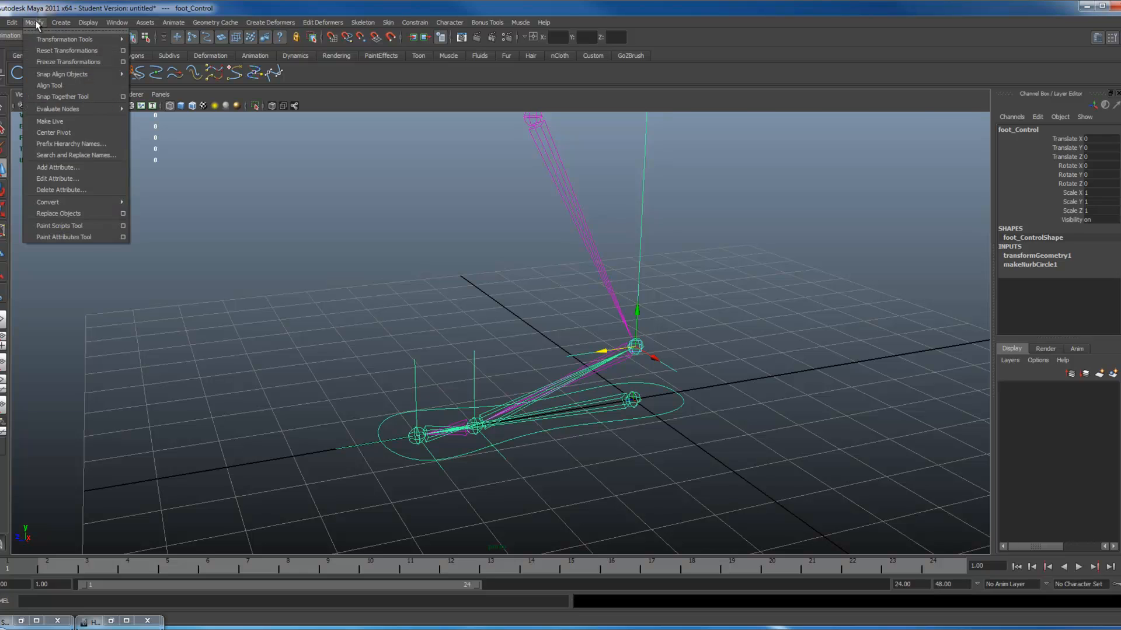
click(58, 167)
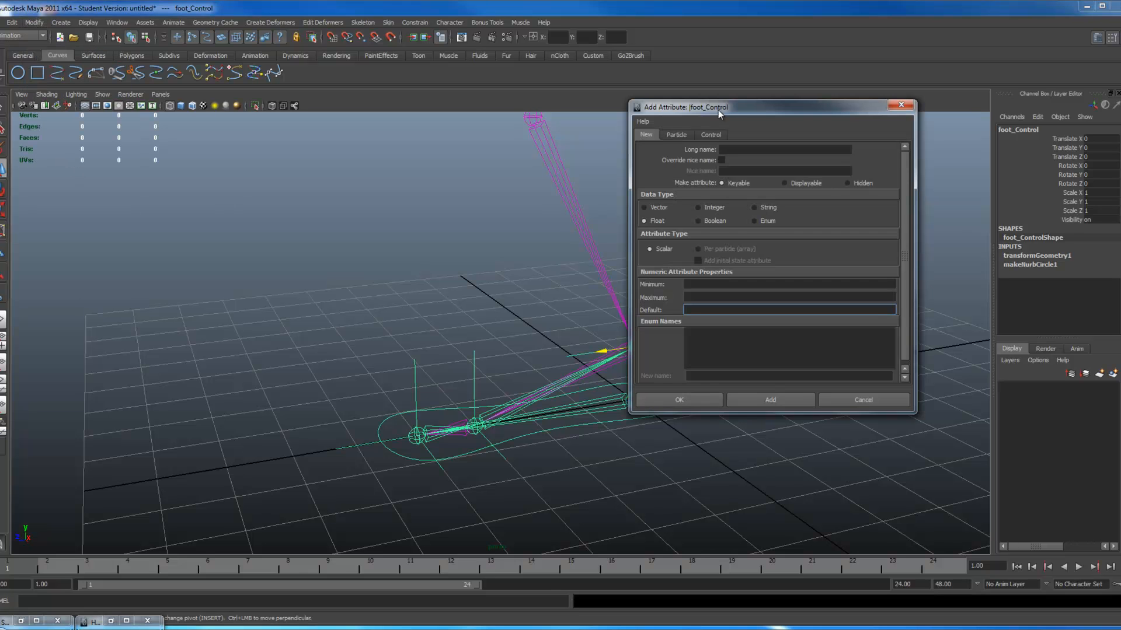
drag(717, 110, 798, 82)
alt+drag(507, 254, 461, 224)
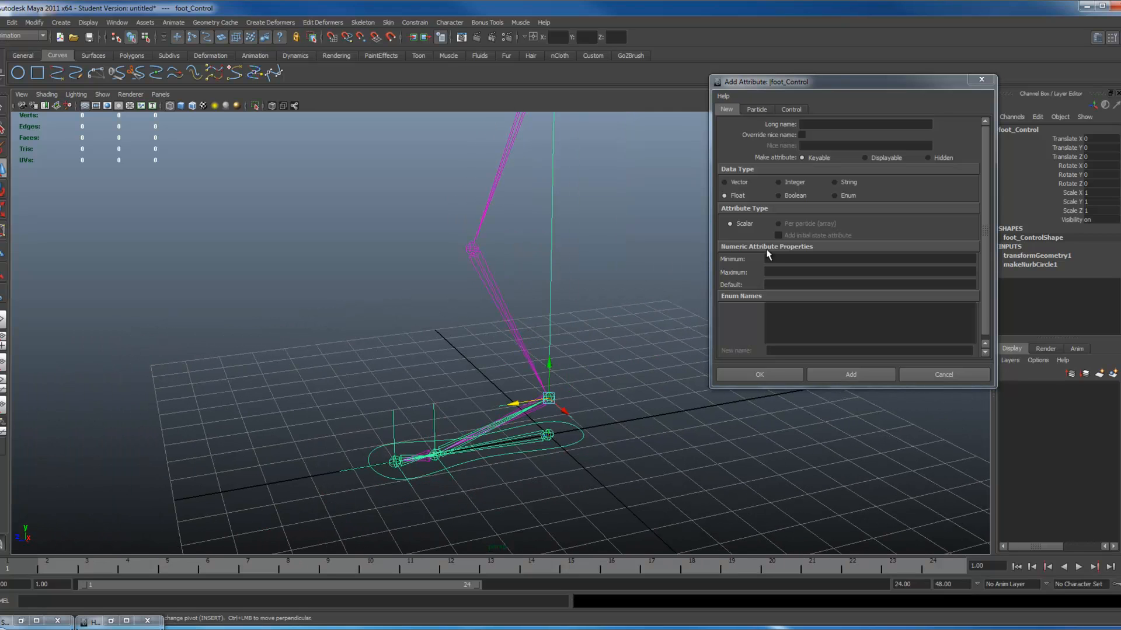
click(835, 124)
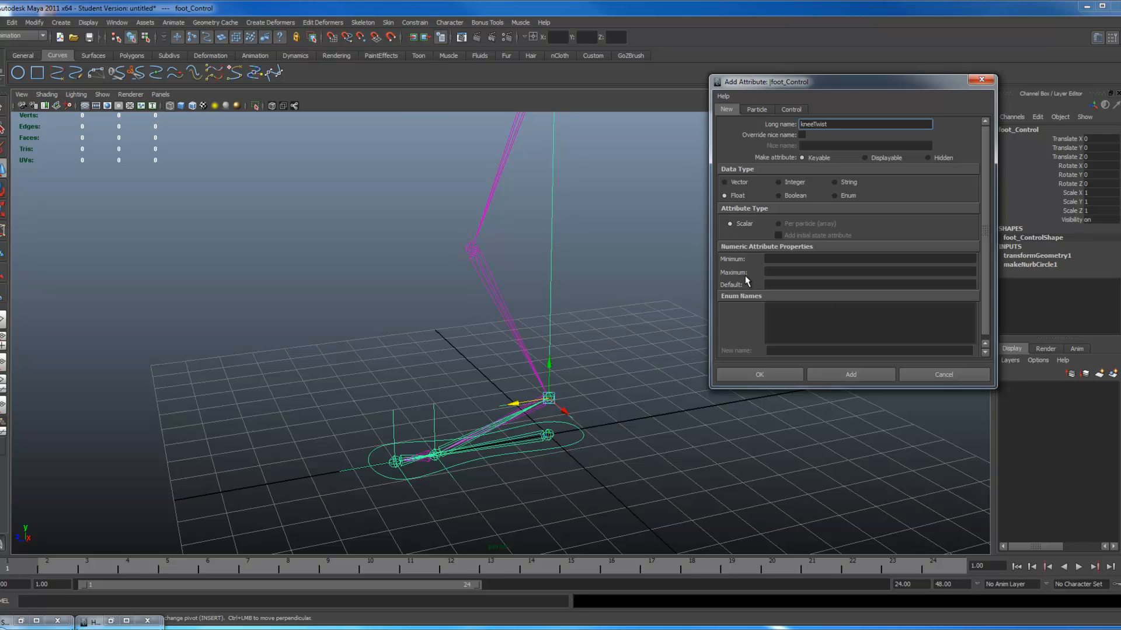
click(860, 371)
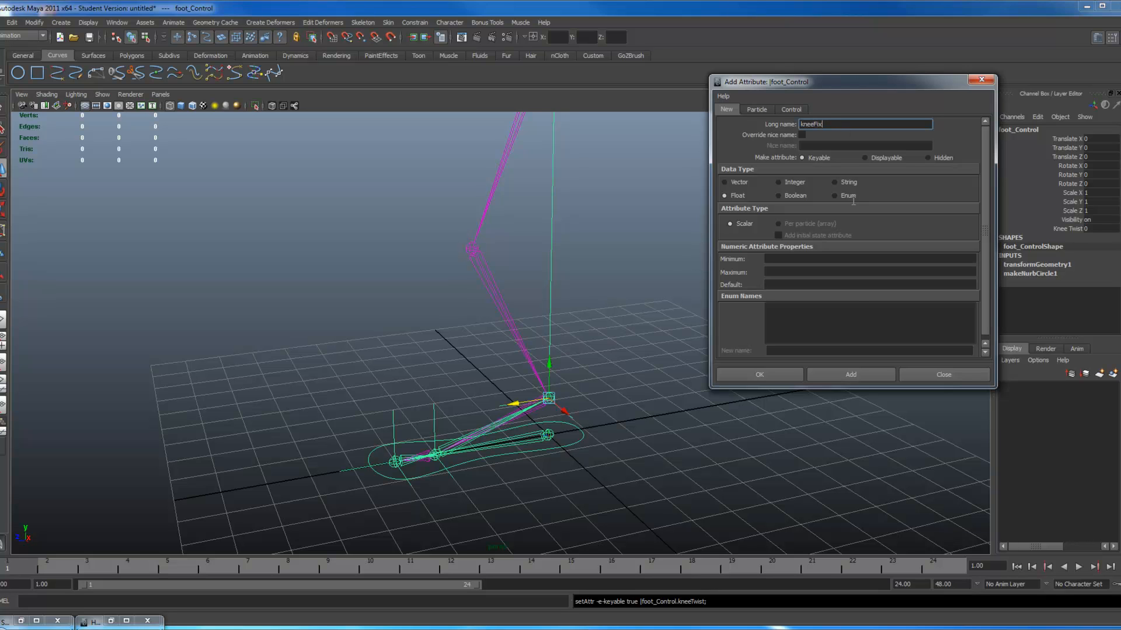
click(850, 375)
click(941, 374)
Set Pole Vector X, Y and Z of the ankle_Ik handle to 0
alt+drag(736, 356, 628, 353)
click(594, 420)
alt+drag(594, 420, 561, 433)
alt+drag(642, 386, 776, 388)
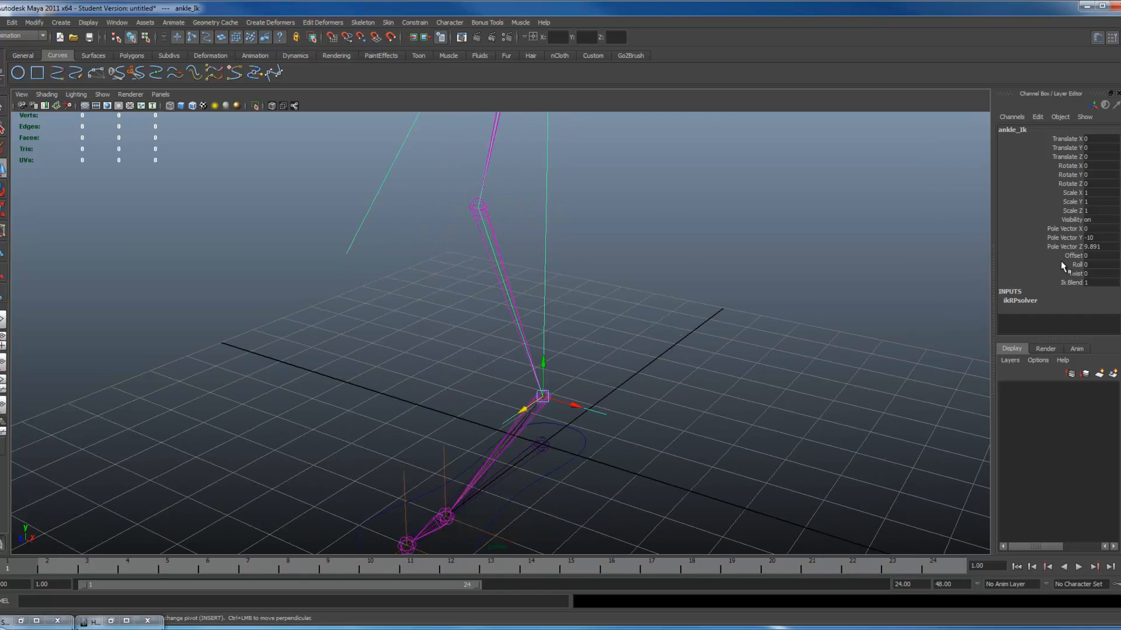
drag(1096, 228, 1098, 246)
text(0)
key(Return)
Set Pole Vector X of the ankle_Ik handle to 1 and inspect the knee direction
alt+drag(725, 342, 631, 327)
click(637, 336)
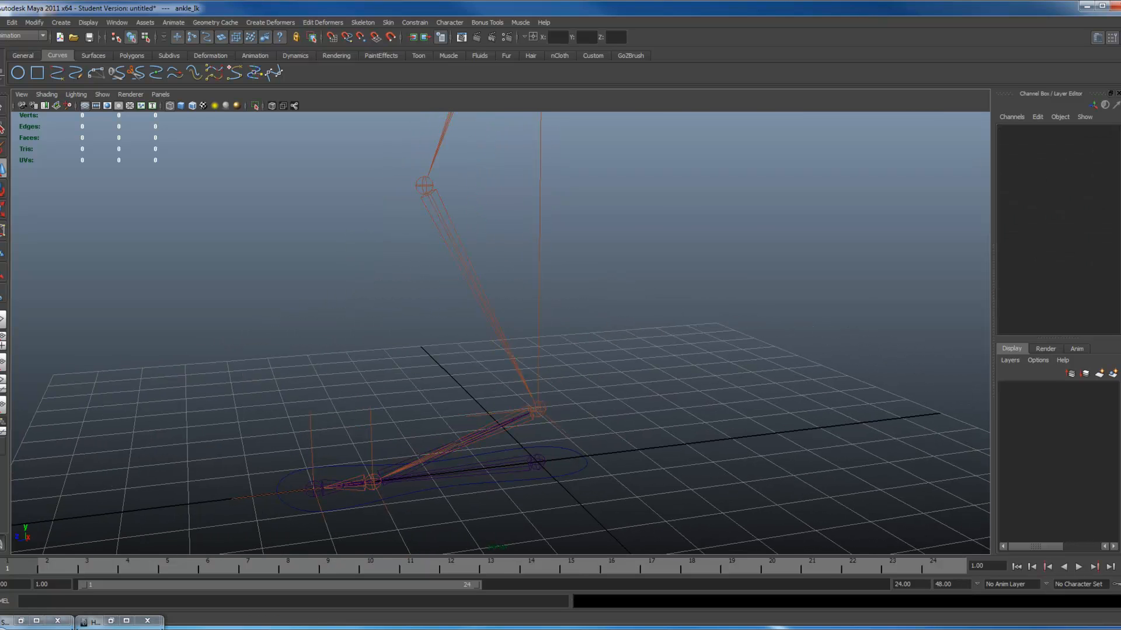
click(549, 423)
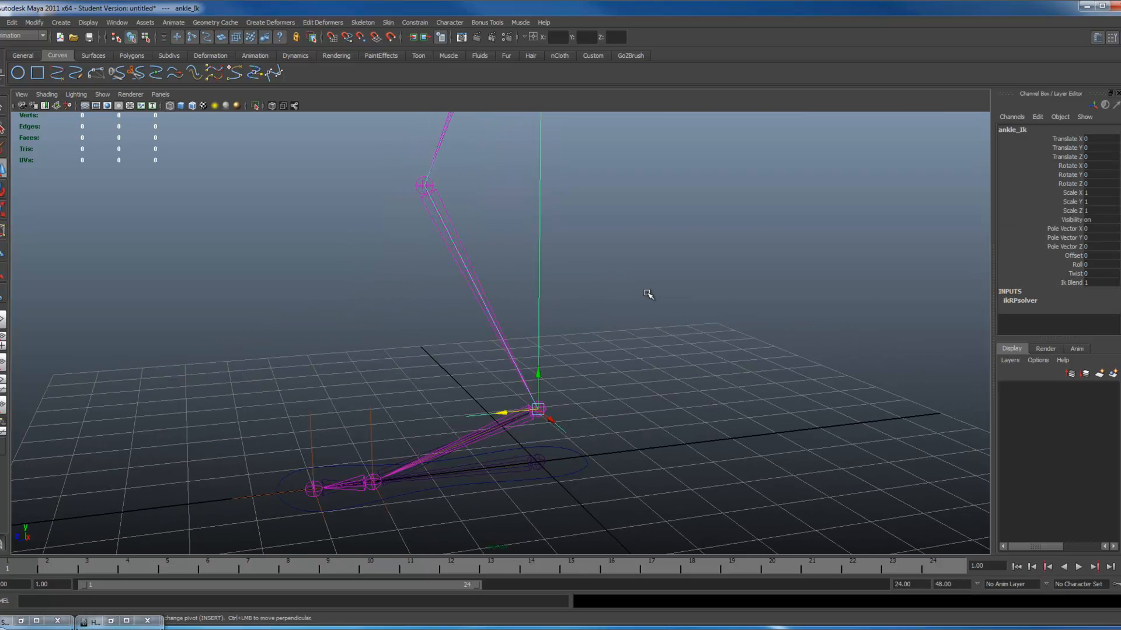
alt+drag(645, 295, 679, 295)
click(1102, 230)
text(1)
key(Return)
scroll(533, 310, down, 5)
alt+middle_drag(533, 310, 525, 340)
alt+drag(526, 341, 570, 321)
alt+drag(651, 392, 785, 351)
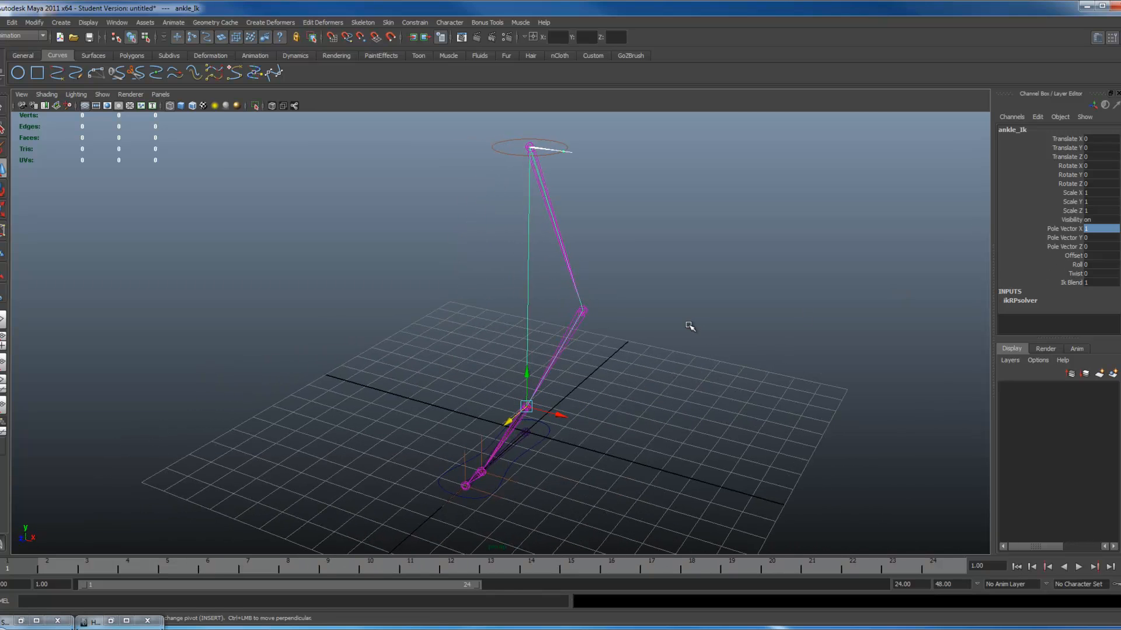
click(1086, 237)
alt+drag(570, 415, 500, 430)
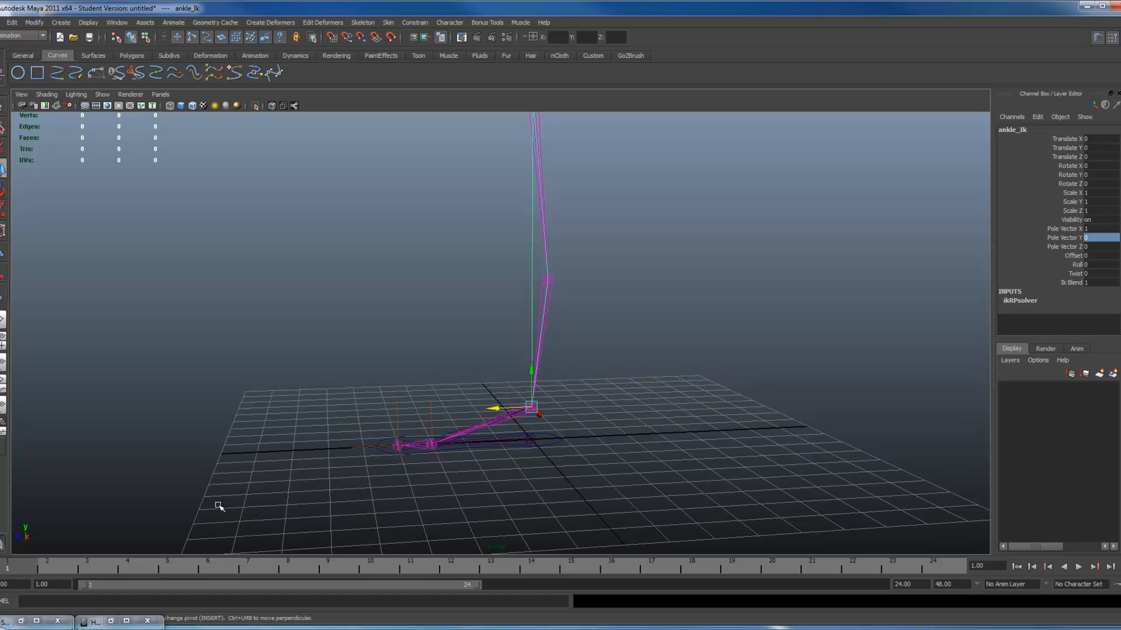
Check the rig hierarchy in the Hypergraph, and switch the workspace to the Hypershade/Persp layout
click(108, 620)
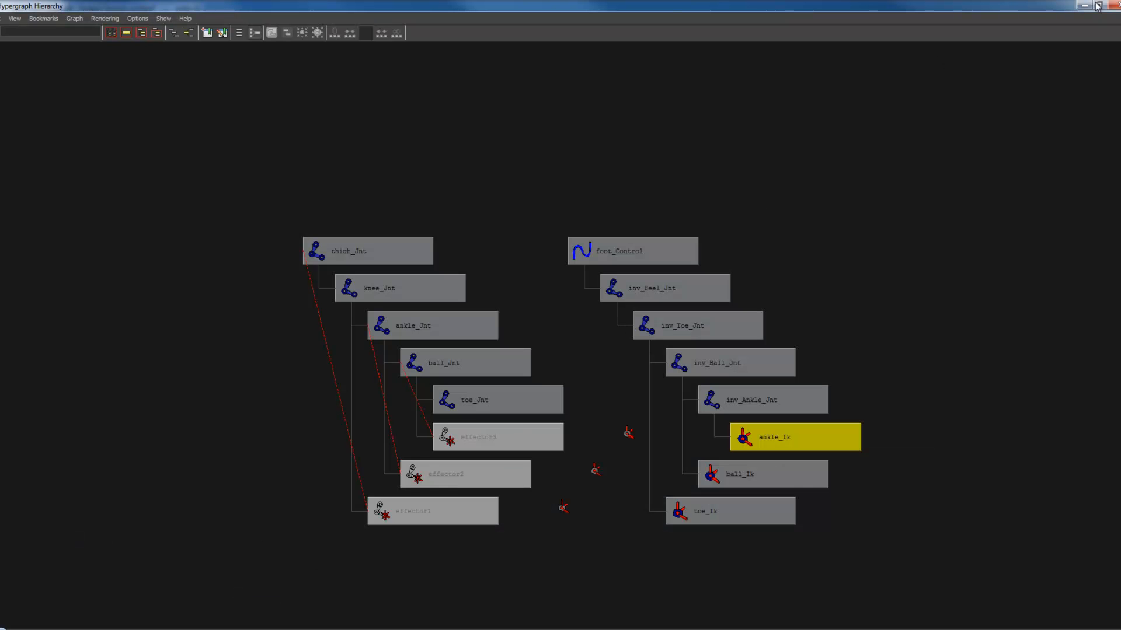
click(1097, 5)
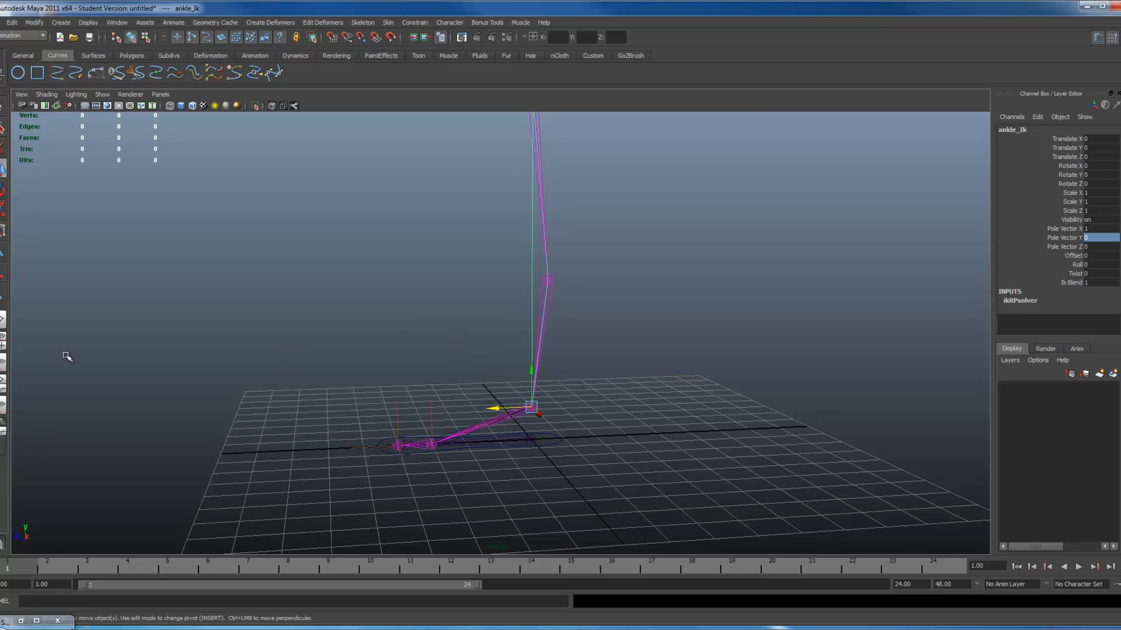
key(space)
drag(412, 214, 467, 220)
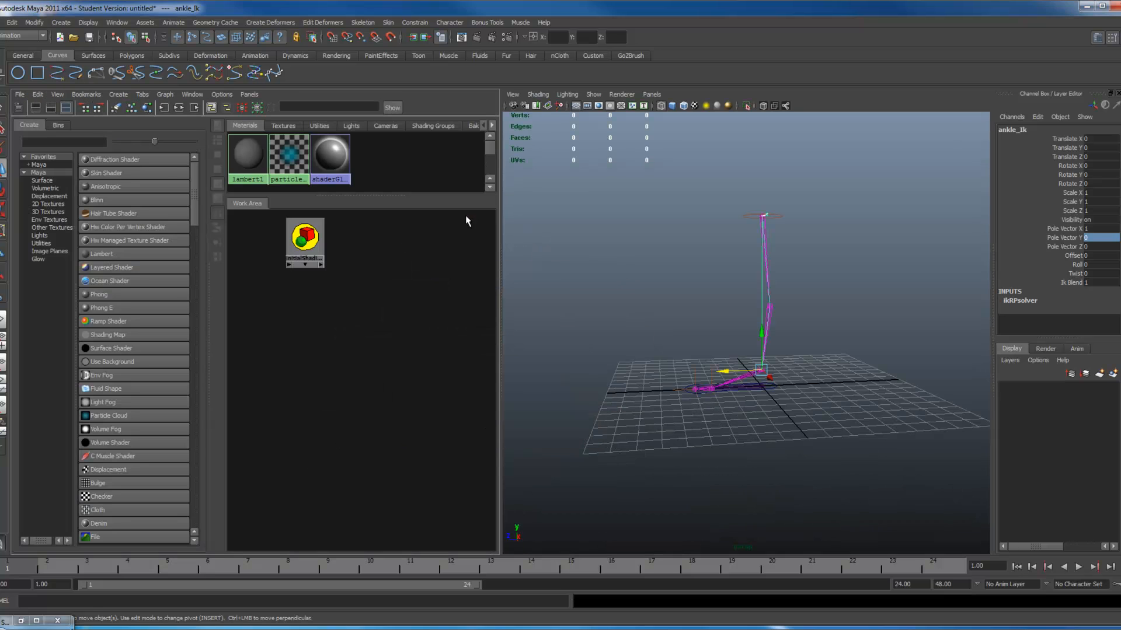
Clear the Hypershade work area and add the foot_Control curve to the graph
alt+drag(757, 405, 674, 416)
alt+right_drag(689, 417, 911, 470)
alt+drag(910, 470, 804, 427)
click(805, 437)
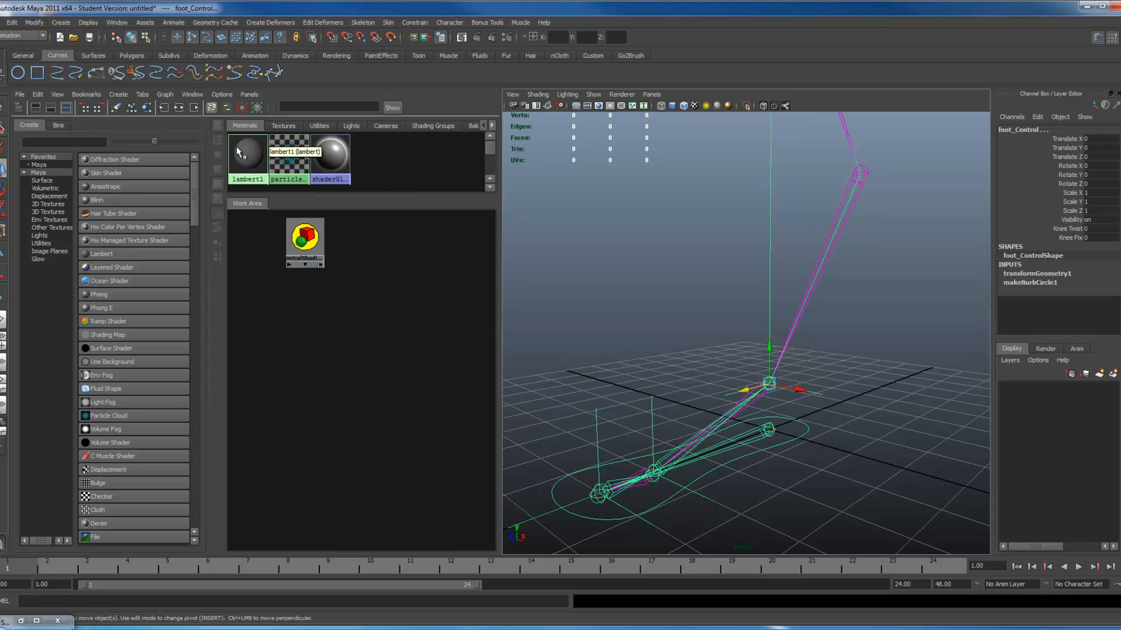
click(168, 94)
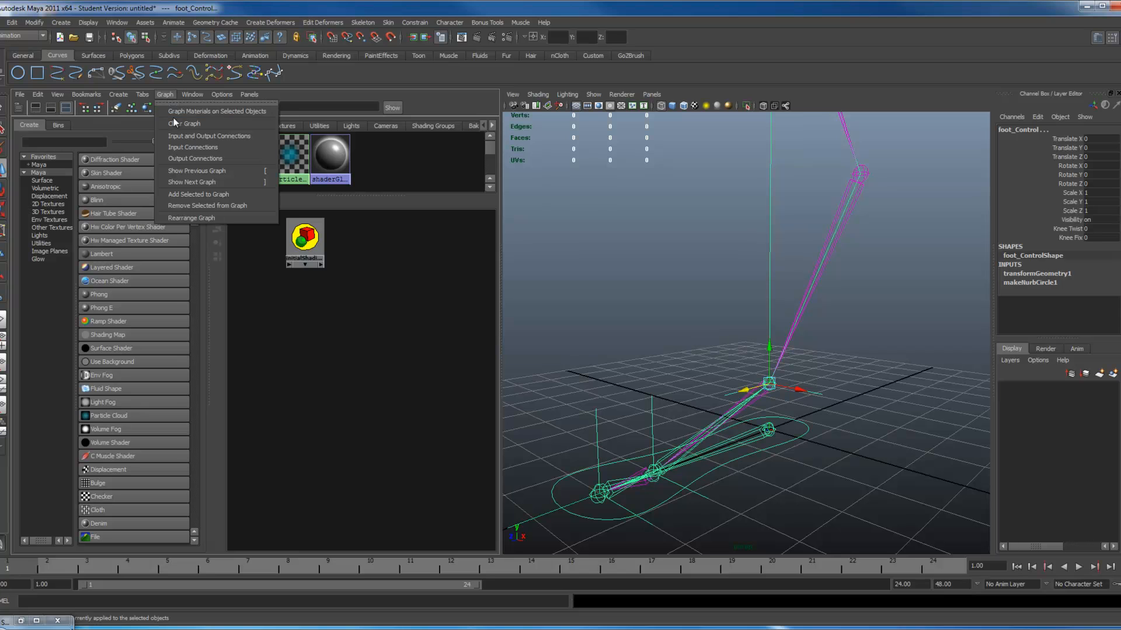
click(182, 124)
click(168, 94)
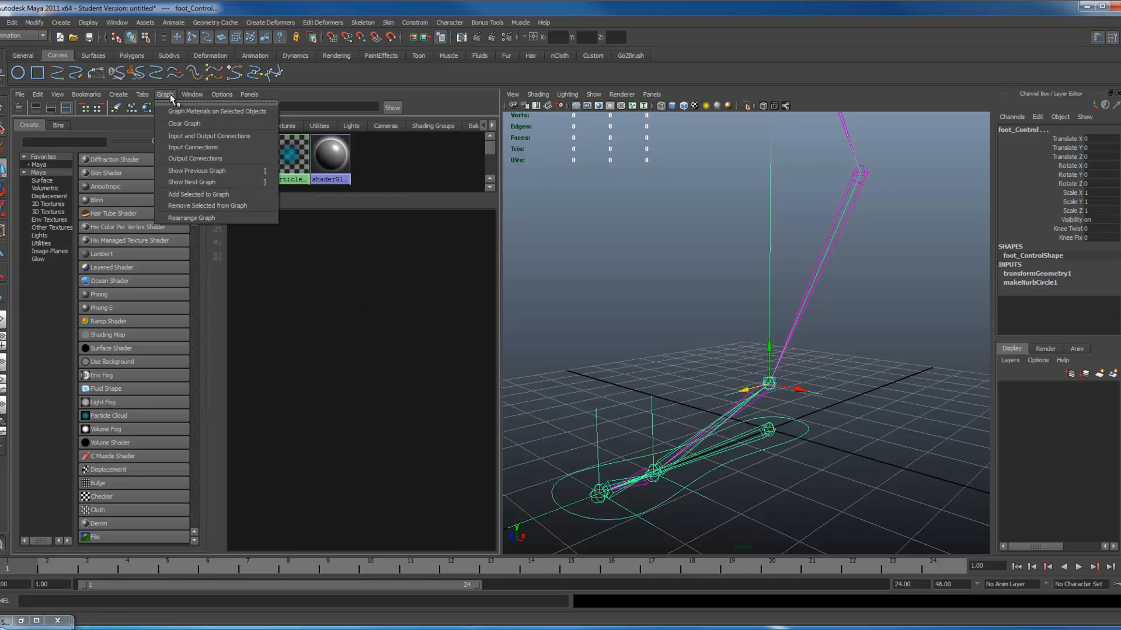
click(194, 195)
Bring ankle_Ik into the work area and space it apart from foot_Control, roughly level with it
click(306, 286)
drag(232, 232, 446, 269)
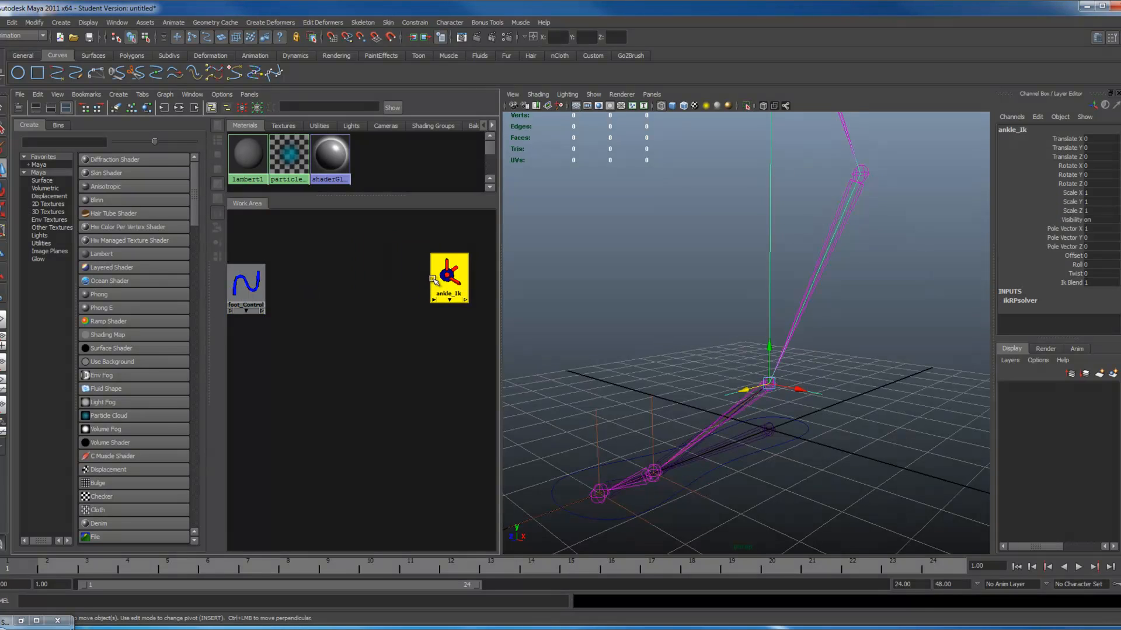
drag(245, 286, 261, 257)
drag(460, 274, 462, 257)
Create a +/- Average utility node and place it between foot_Control and ankle_Ik in the work area
click(27, 164)
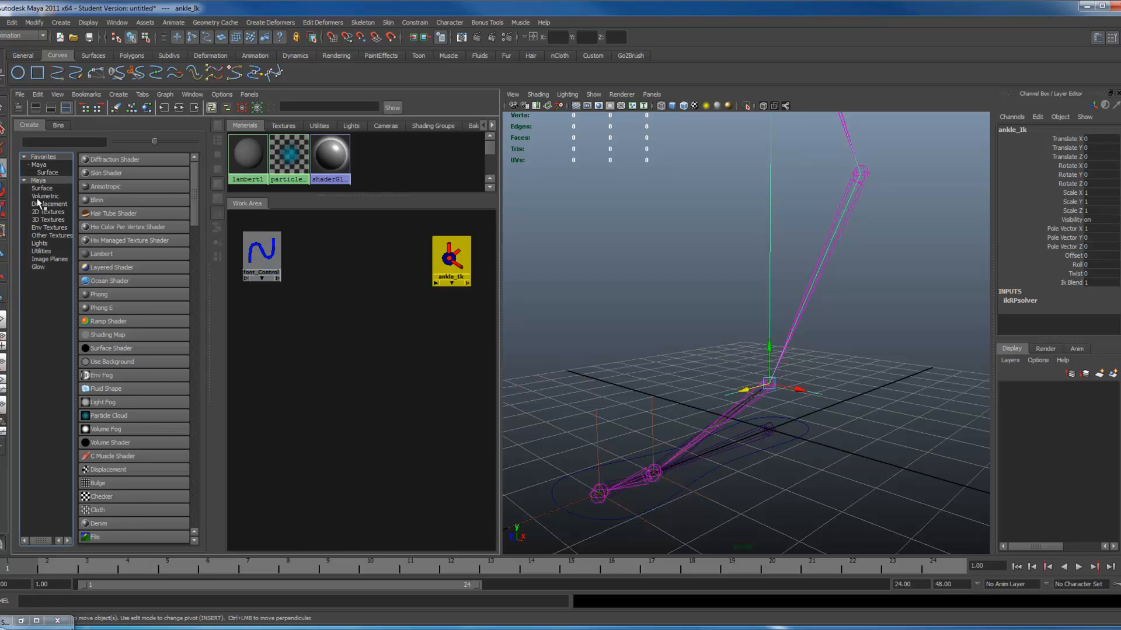
click(40, 251)
drag(192, 231, 181, 347)
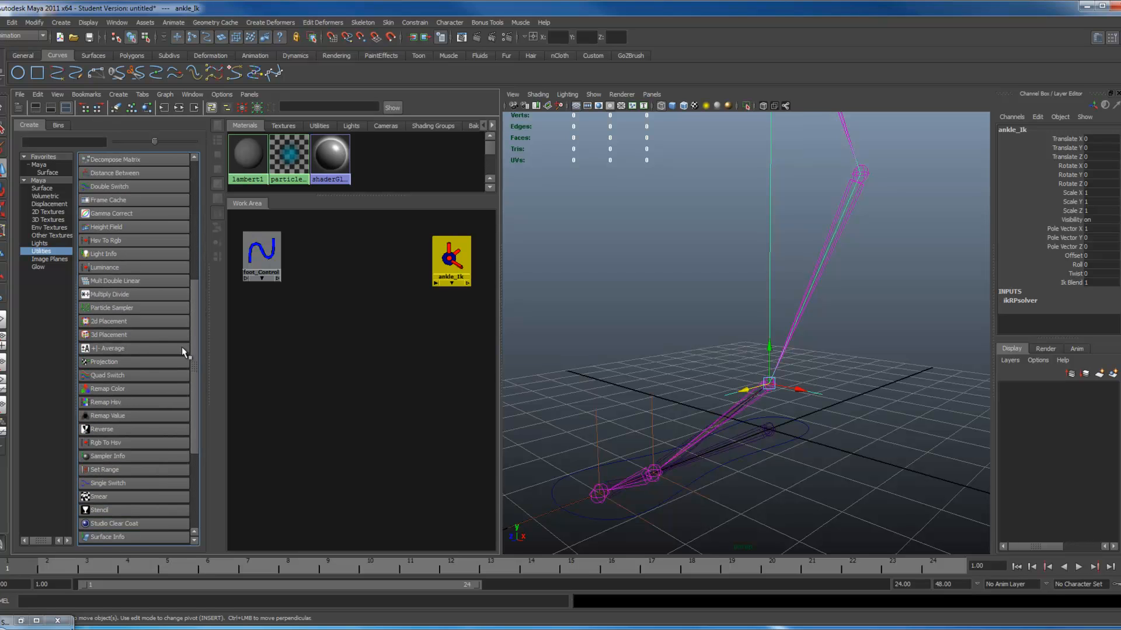
click(111, 348)
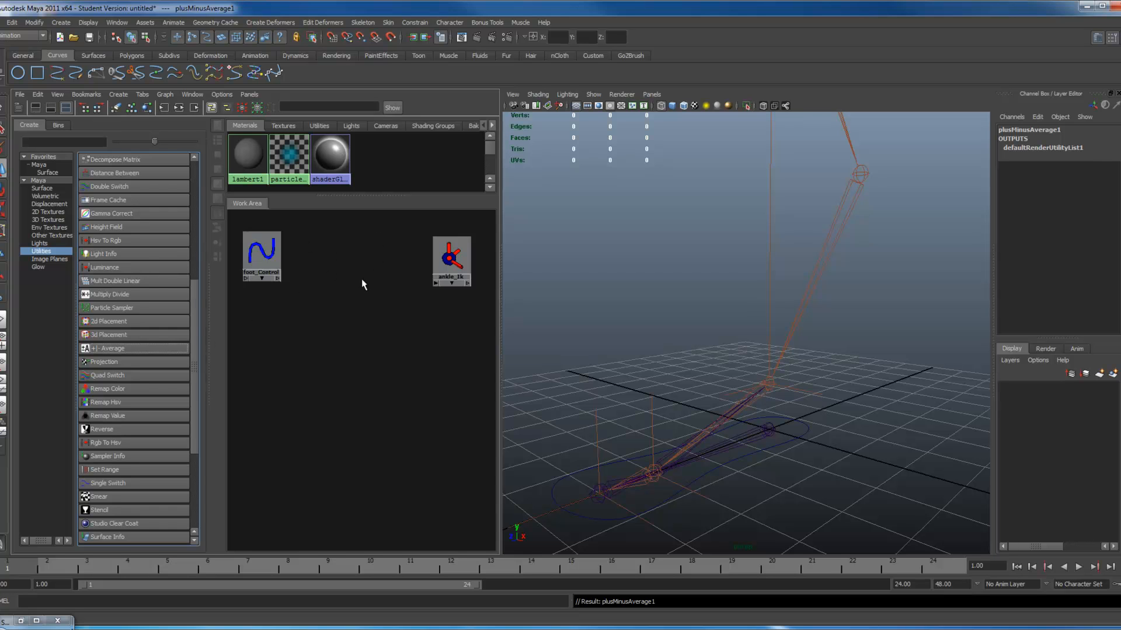
click(318, 124)
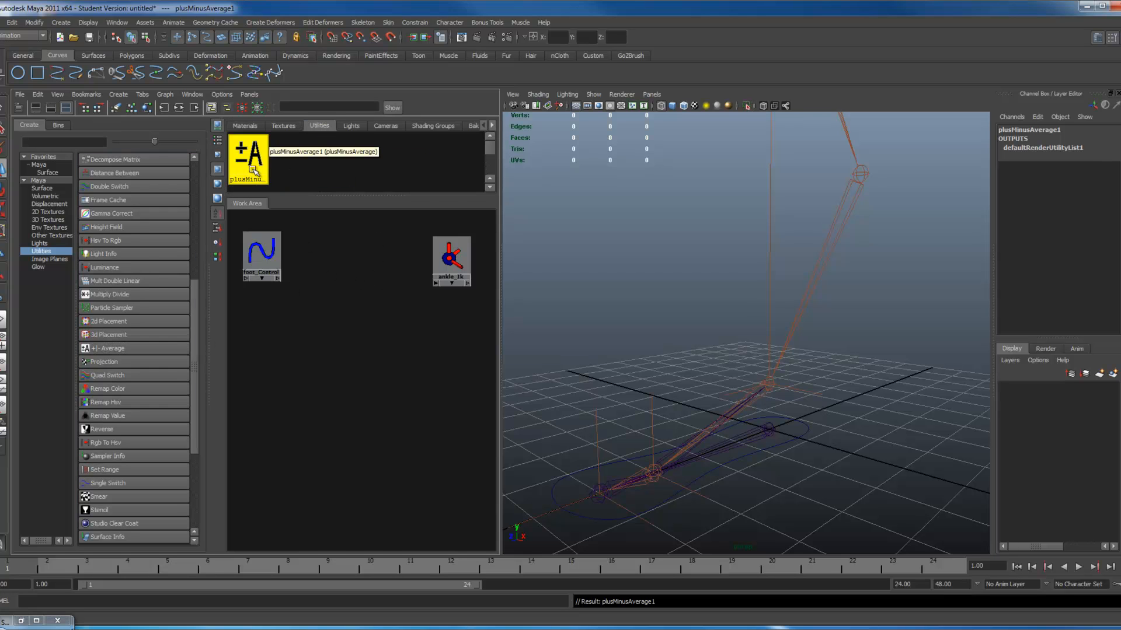
middle_drag(242, 155, 363, 268)
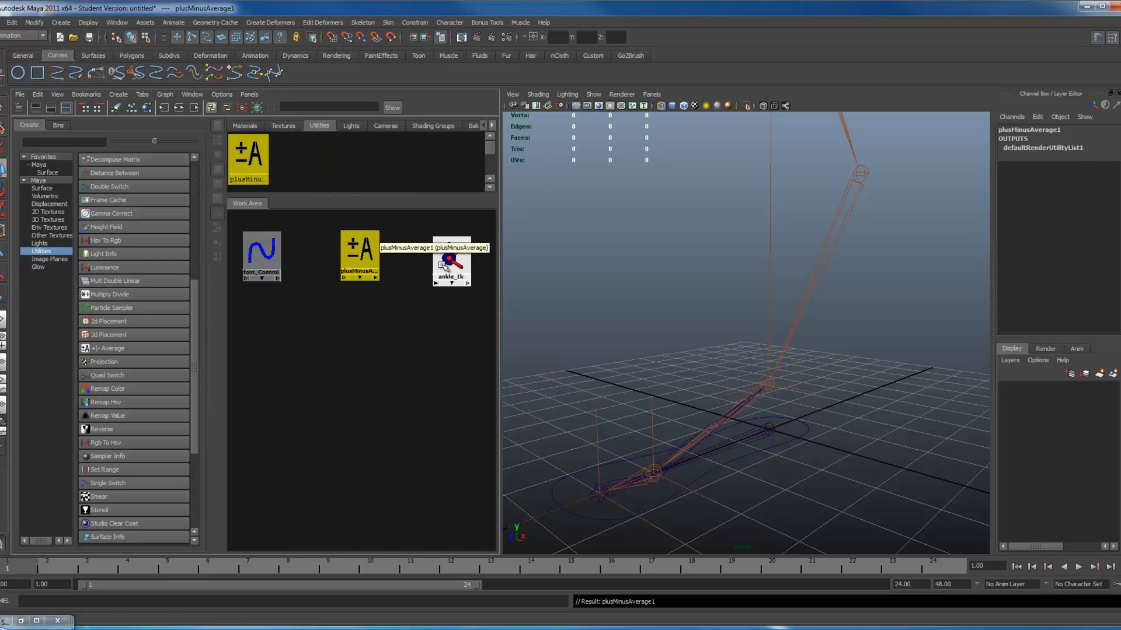
drag(446, 260, 450, 256)
drag(382, 266, 385, 267)
Try adjusting the Twist of ankle_Ik interactively, and undo the change
click(275, 262)
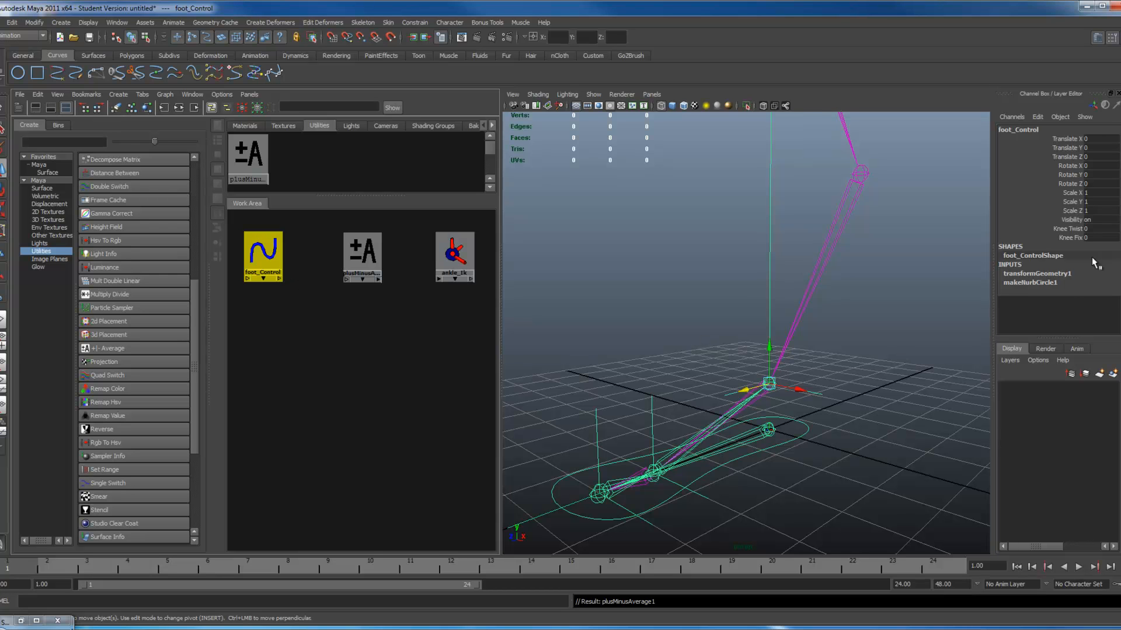
click(841, 377)
click(770, 385)
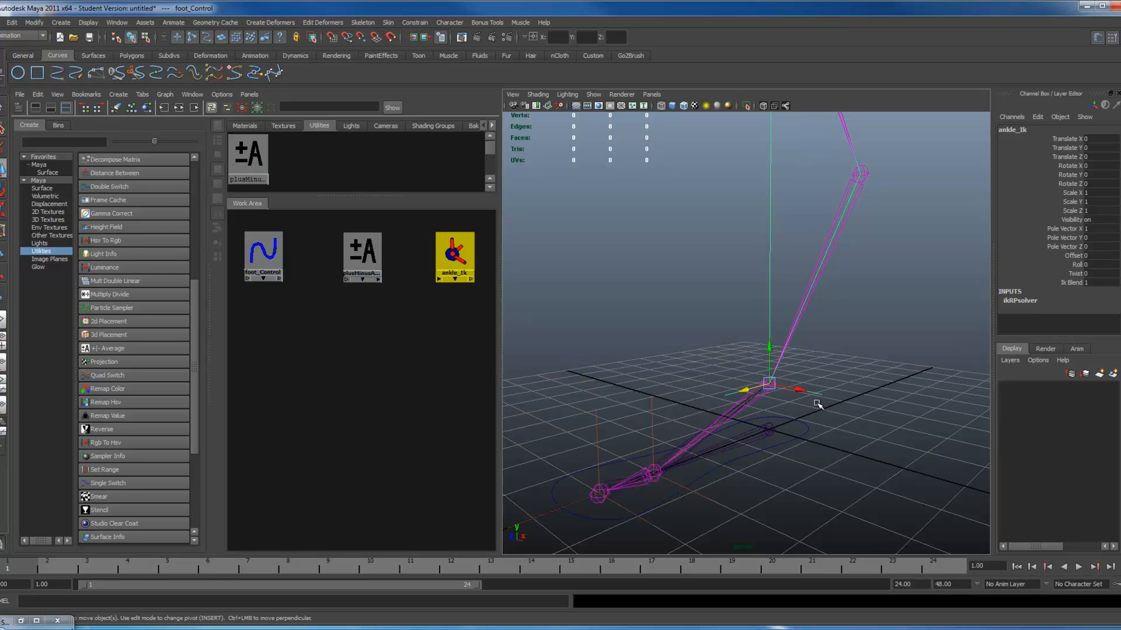
click(1074, 273)
middle_drag(844, 334, 868, 327)
key(ctrl+z)
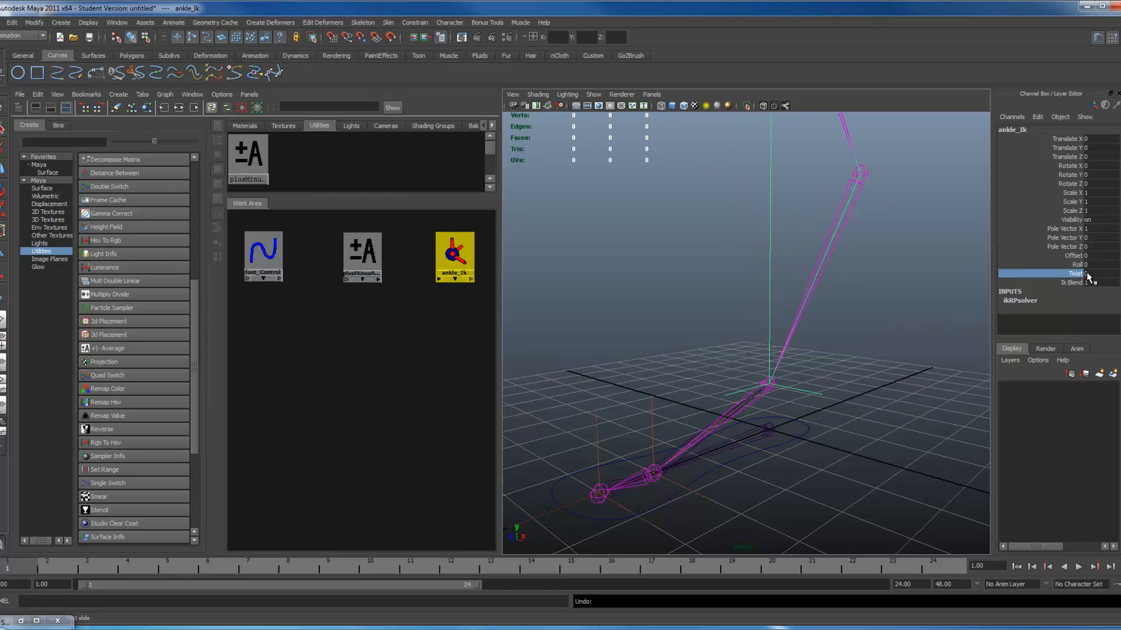
Test a Twist of 90 on ankle_Ik, reset it to 0 and reselect foot_Control
click(807, 424)
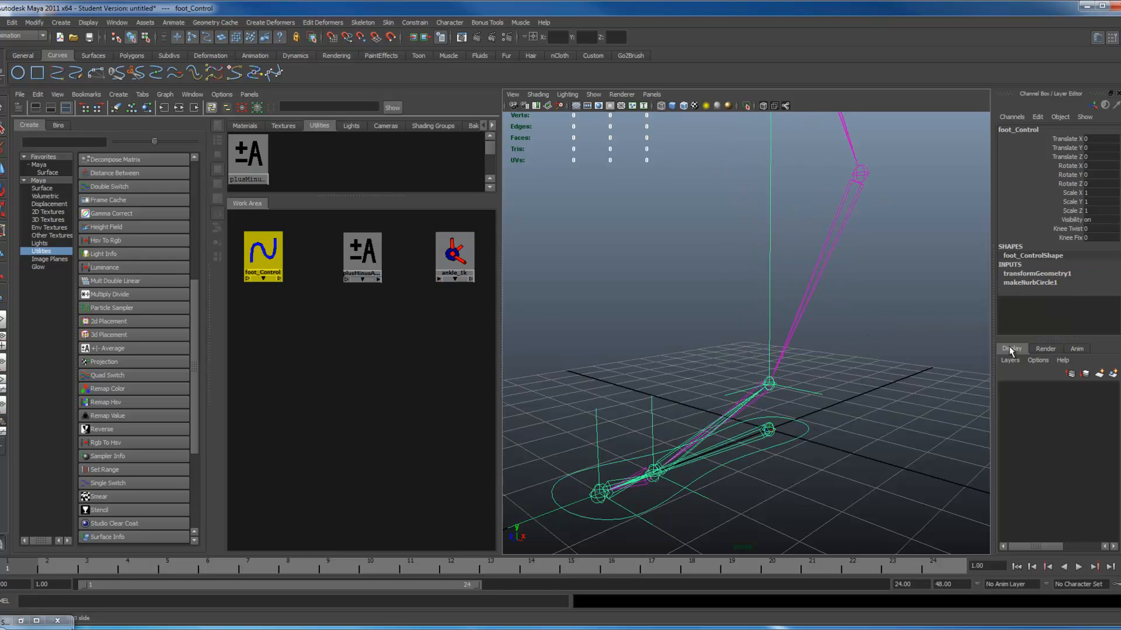
click(824, 399)
click(1098, 274)
text(90)
key(Return)
text(0)
key(Return)
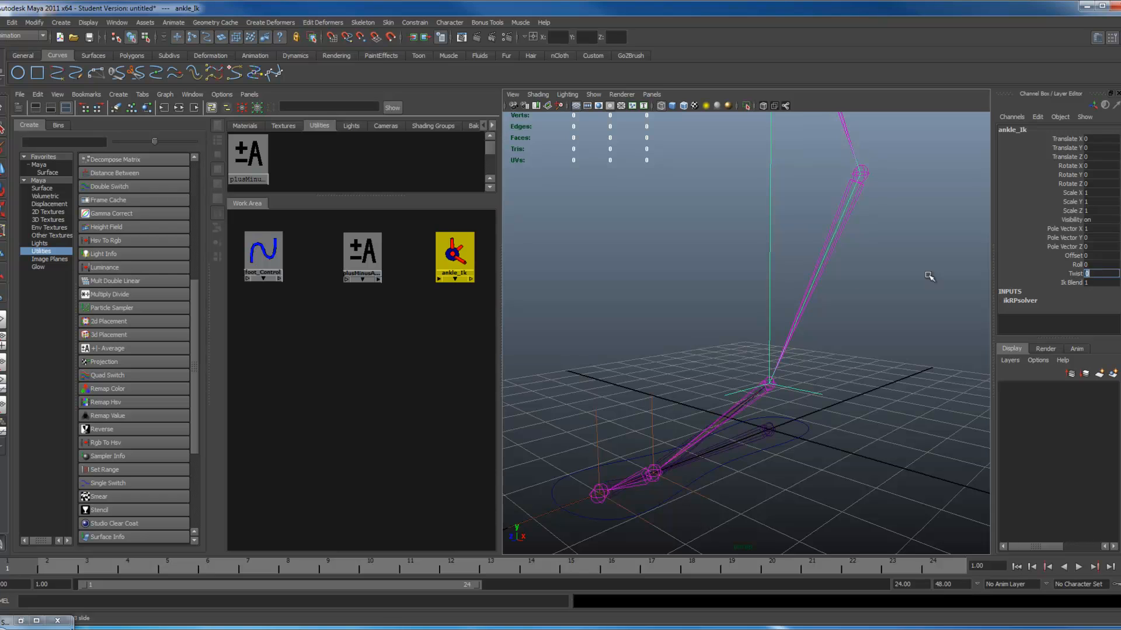
click(807, 429)
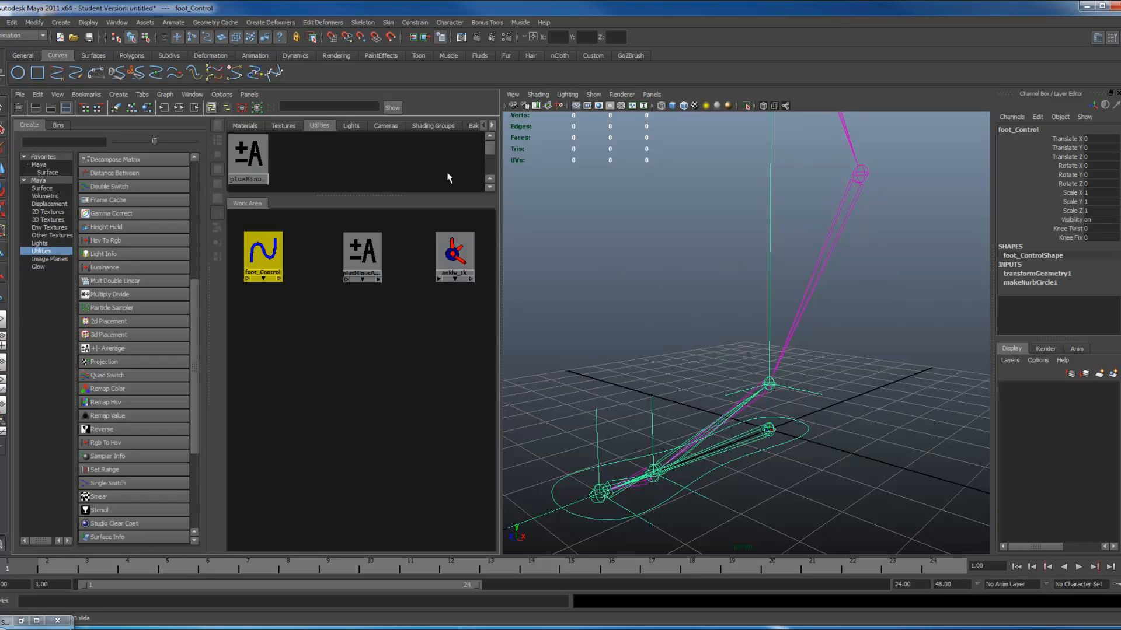
Connect foot_Control's kneeFix output to input1D[0] of the plusMinusAverage1 node in the enlarged work area
drag(498, 265, 854, 292)
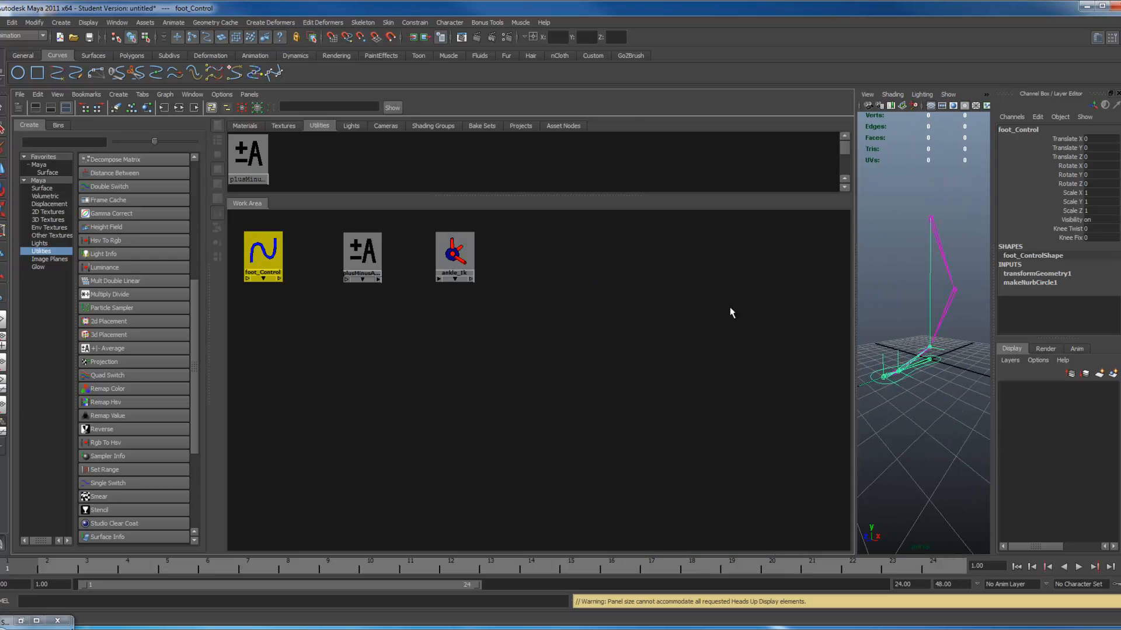
alt+middle_drag(537, 344, 689, 414)
alt+right_drag(575, 397, 783, 456)
alt+middle_drag(473, 385, 506, 404)
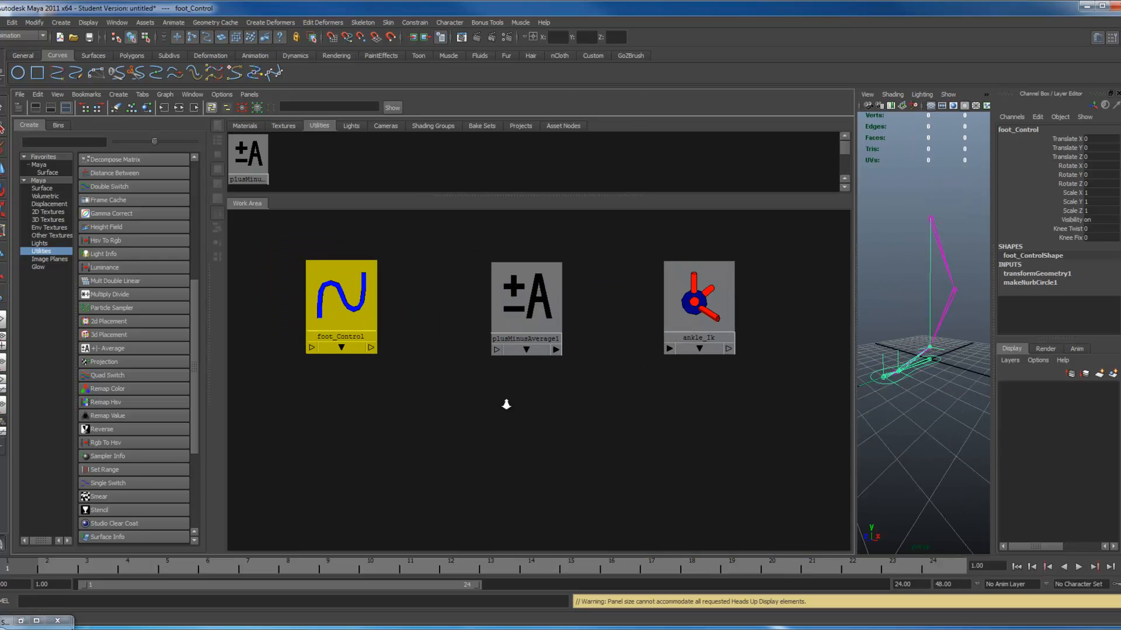
alt+right_drag(506, 404, 534, 411)
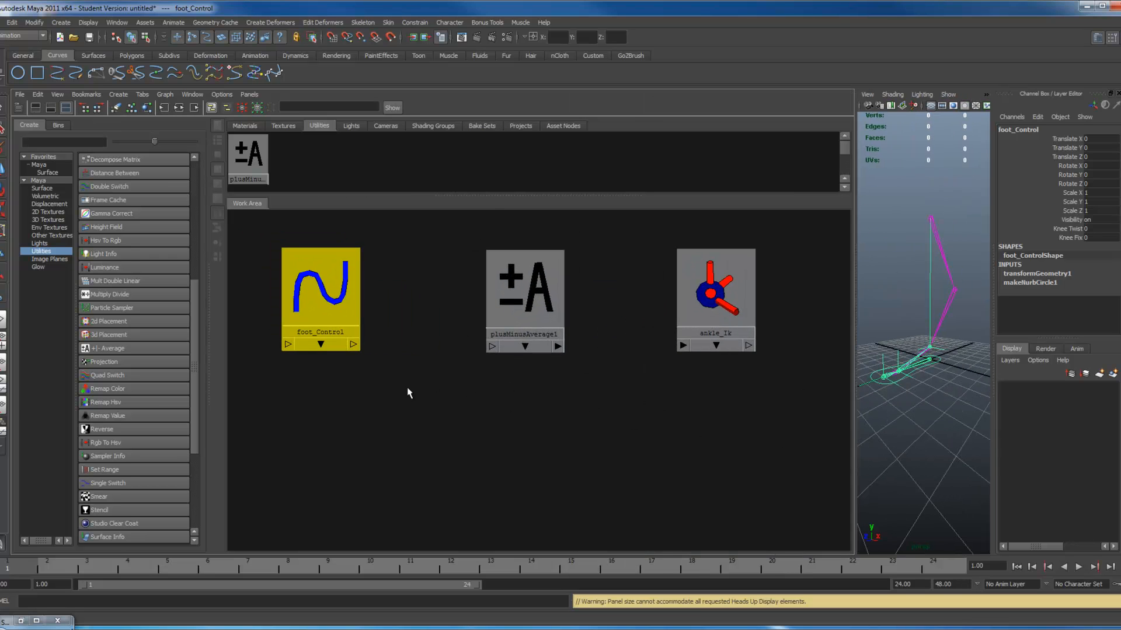
click(345, 344)
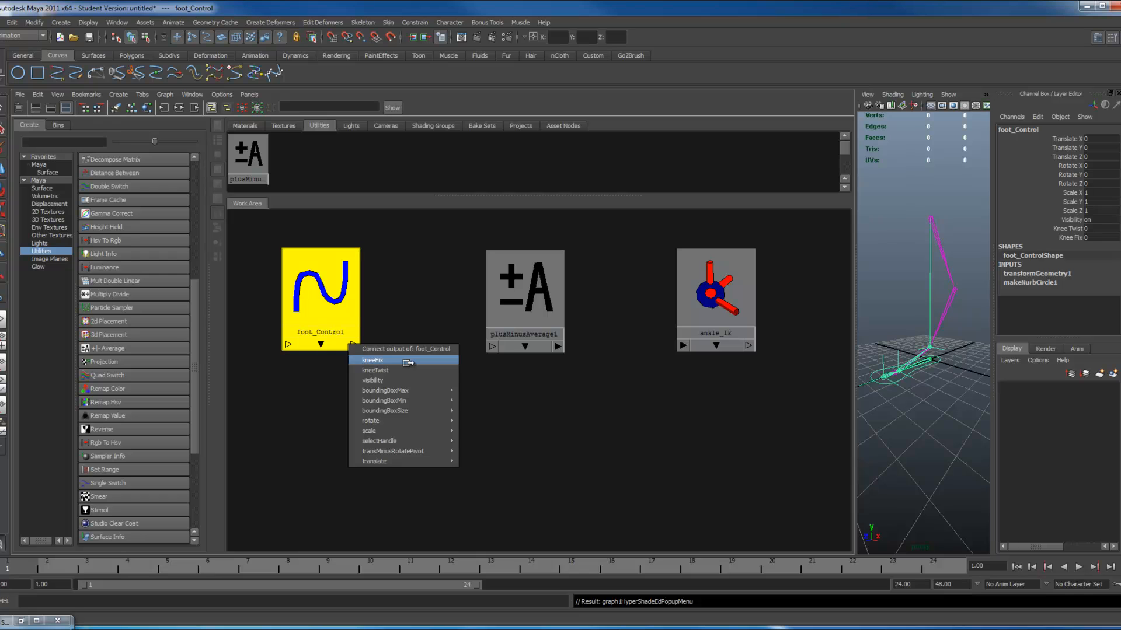
click(300, 375)
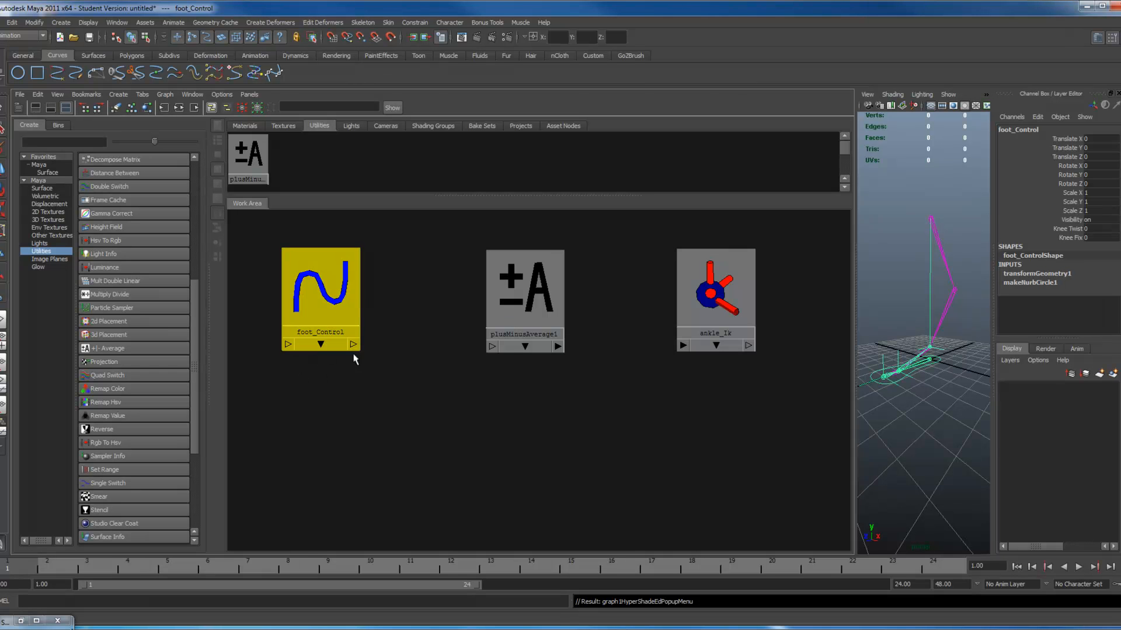
click(349, 344)
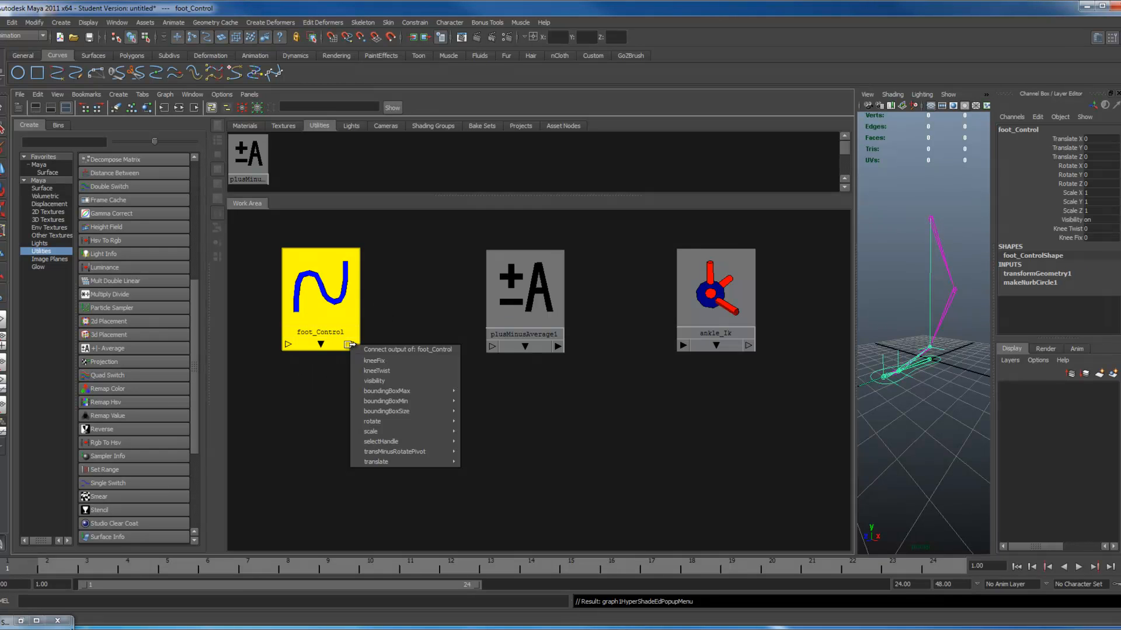
click(372, 361)
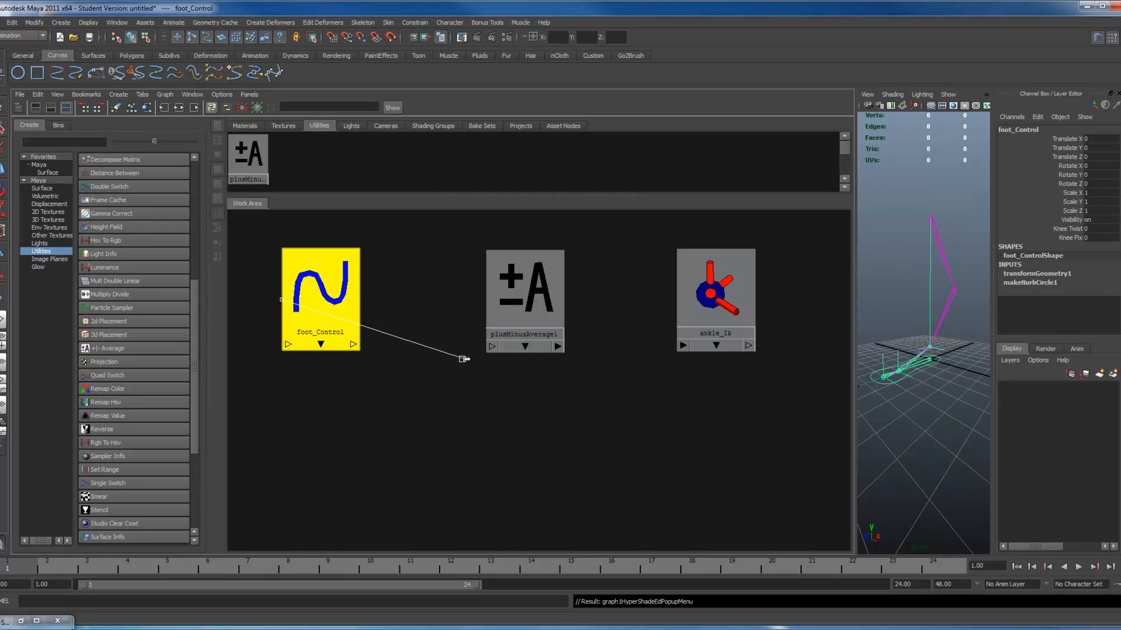
click(493, 345)
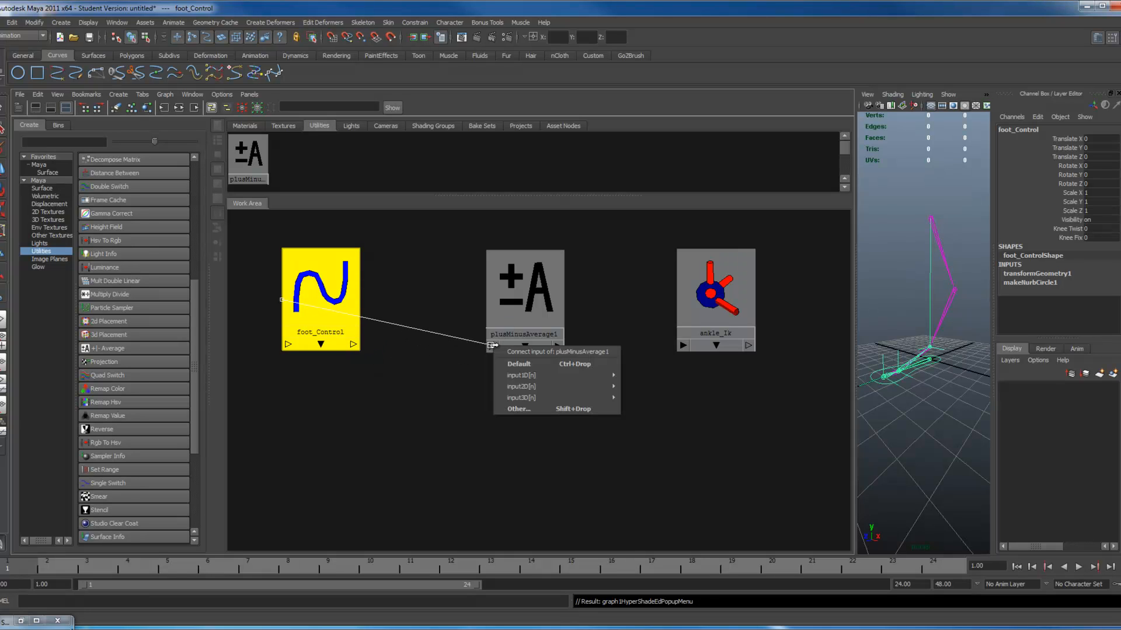
mouse_move(517, 377)
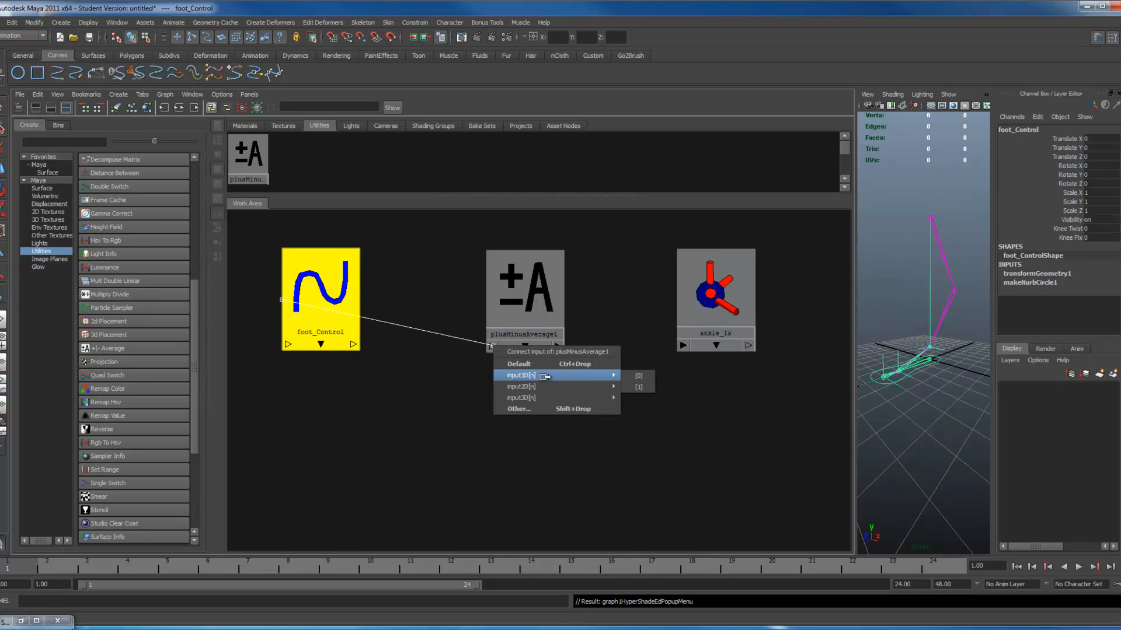
click(638, 377)
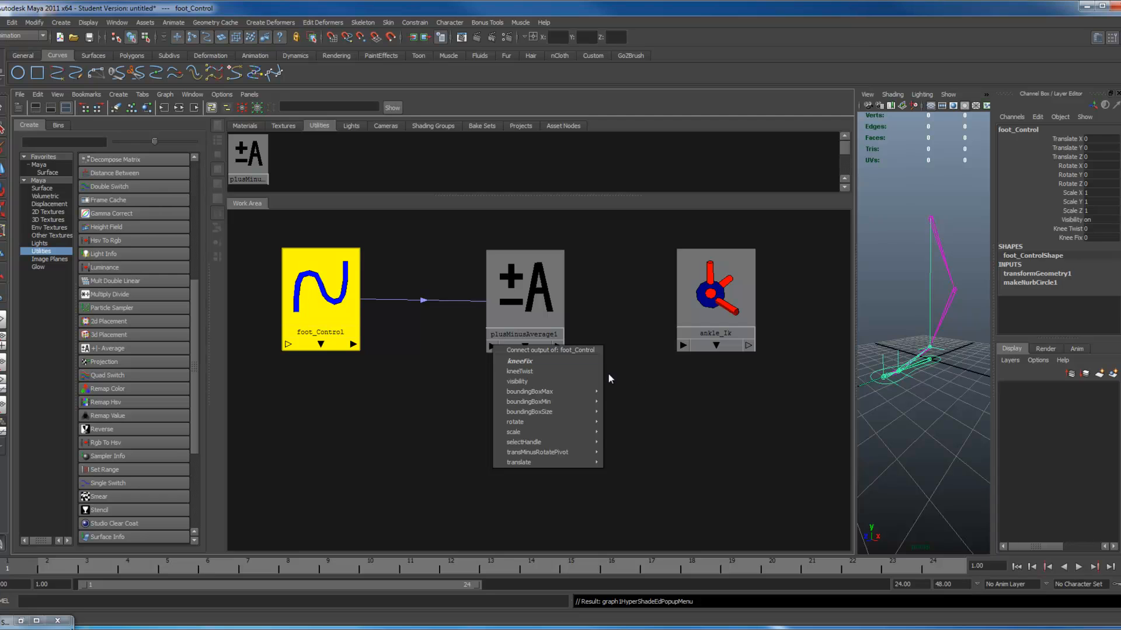
click(415, 368)
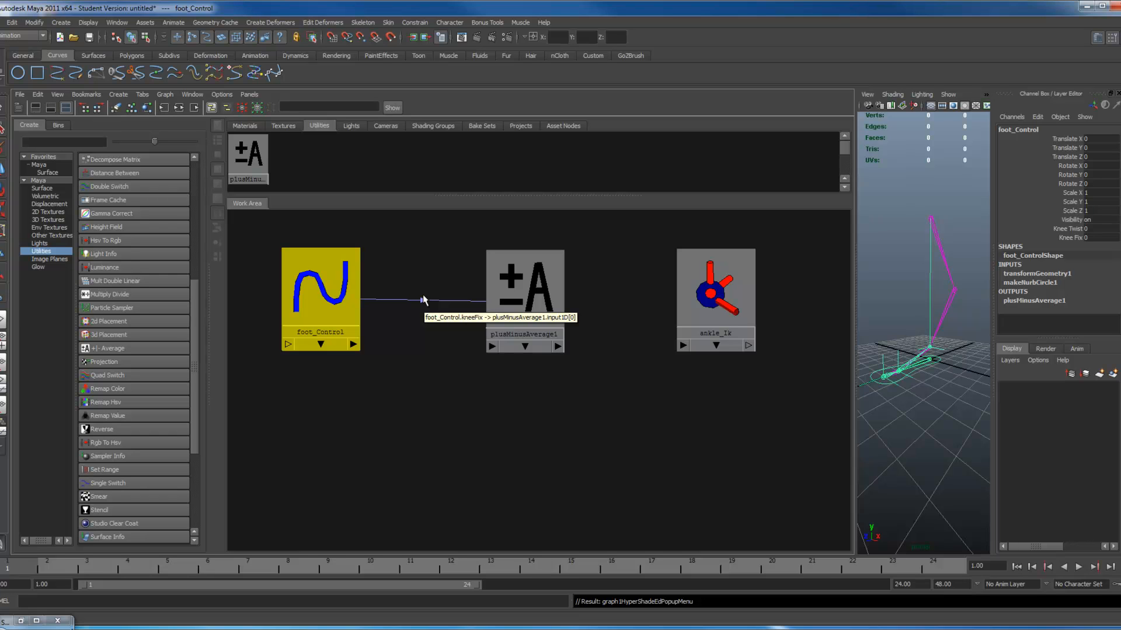
Connect foot_Control's kneeTwist output to input1D[1] of the plusMinusAverage1 node
click(353, 345)
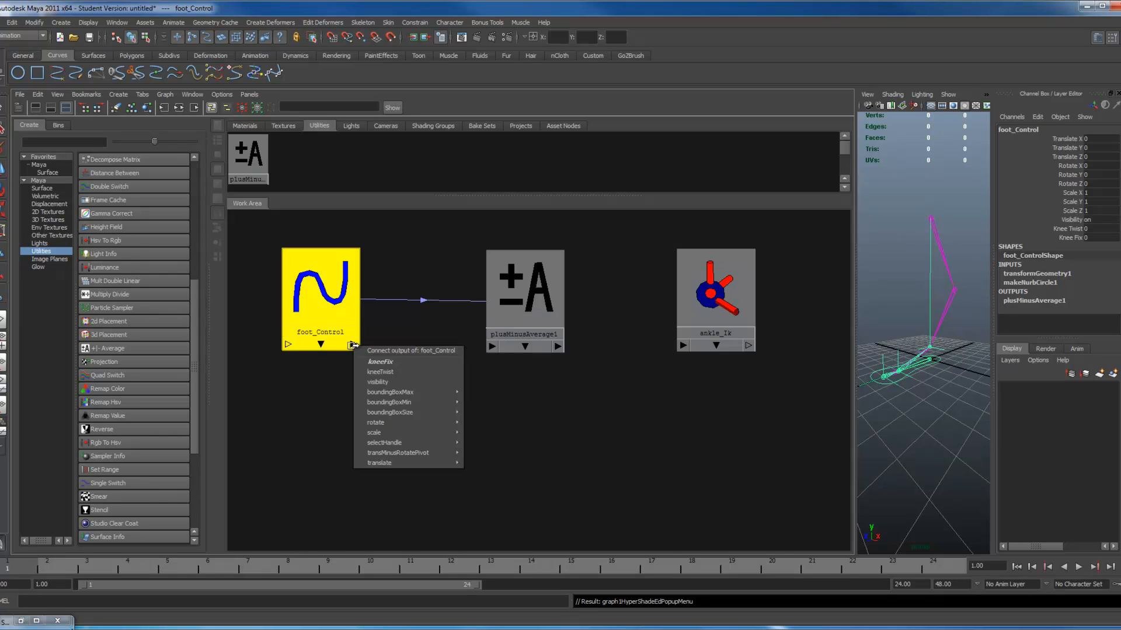
click(380, 372)
click(492, 346)
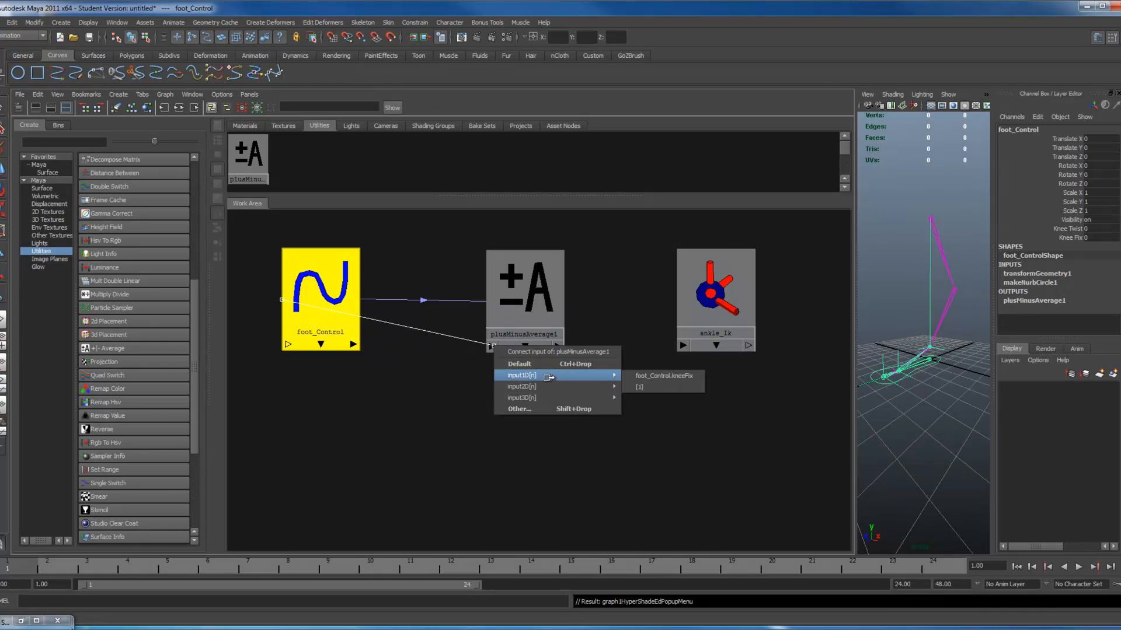
click(642, 385)
click(534, 296)
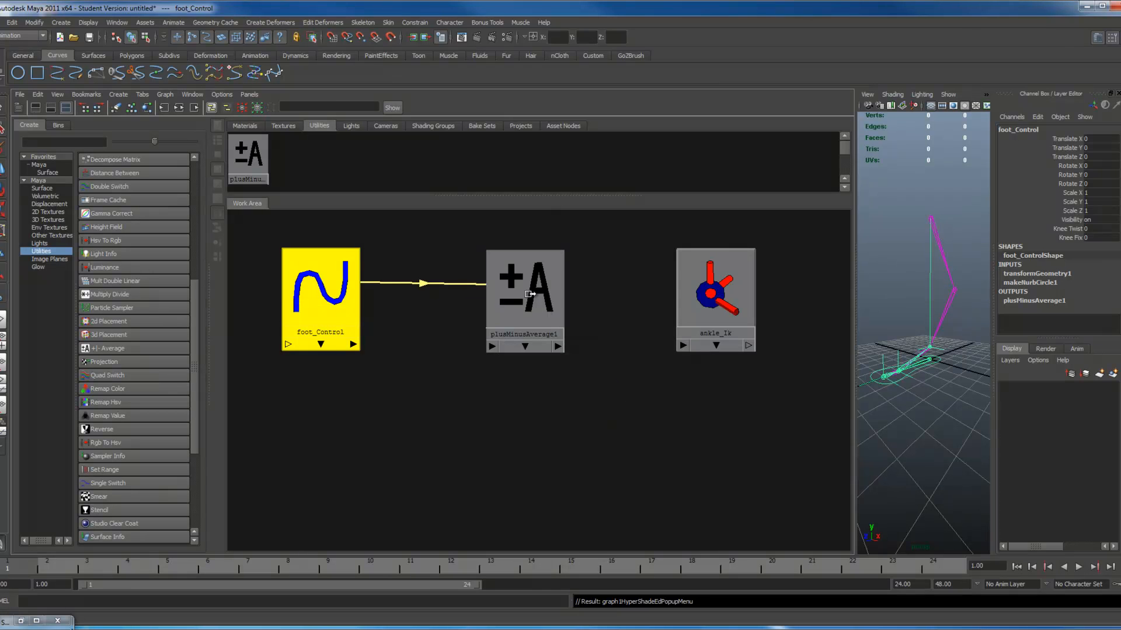
Choose Sum as the Operation of plusMinusAverage1, and reselect foot_Control with its channels shown
click(513, 292)
double_click(513, 292)
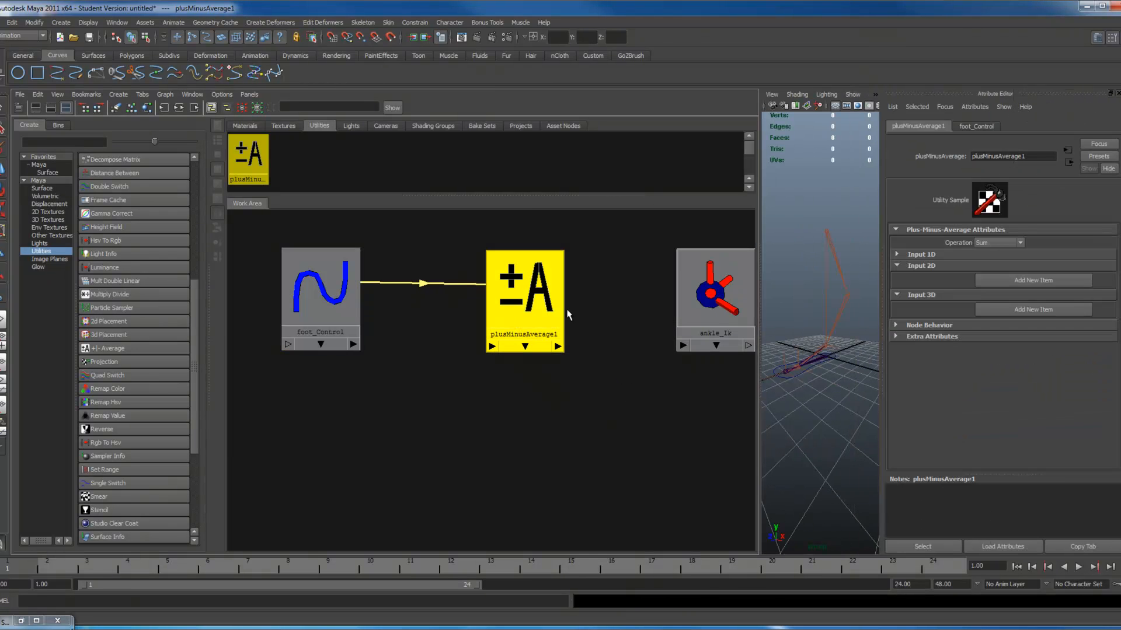
click(987, 247)
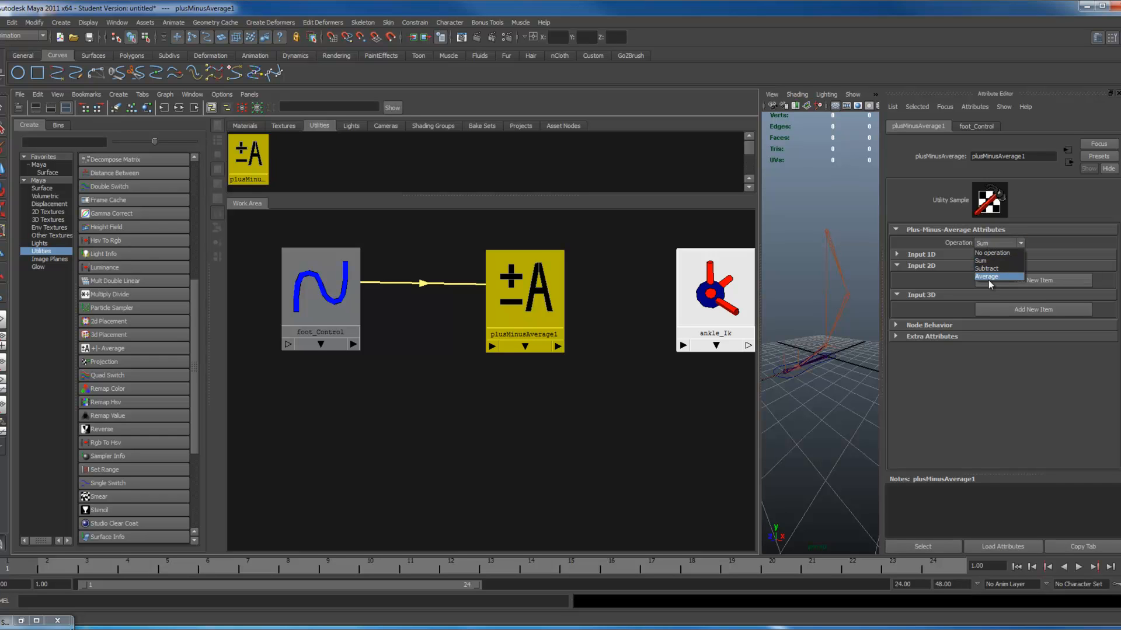
click(985, 261)
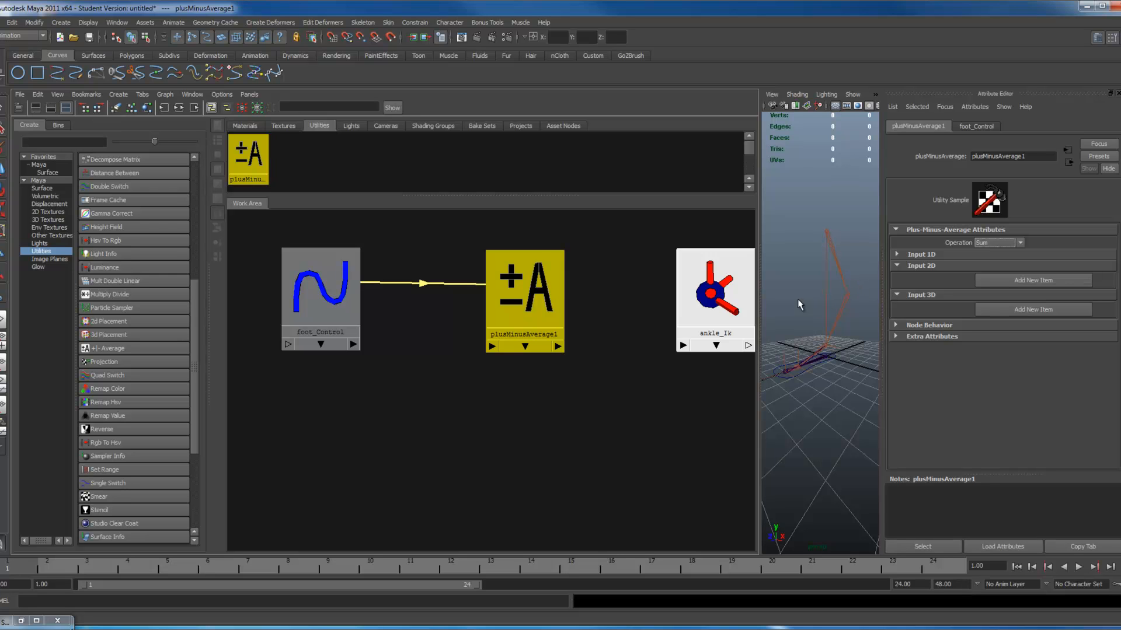
click(320, 298)
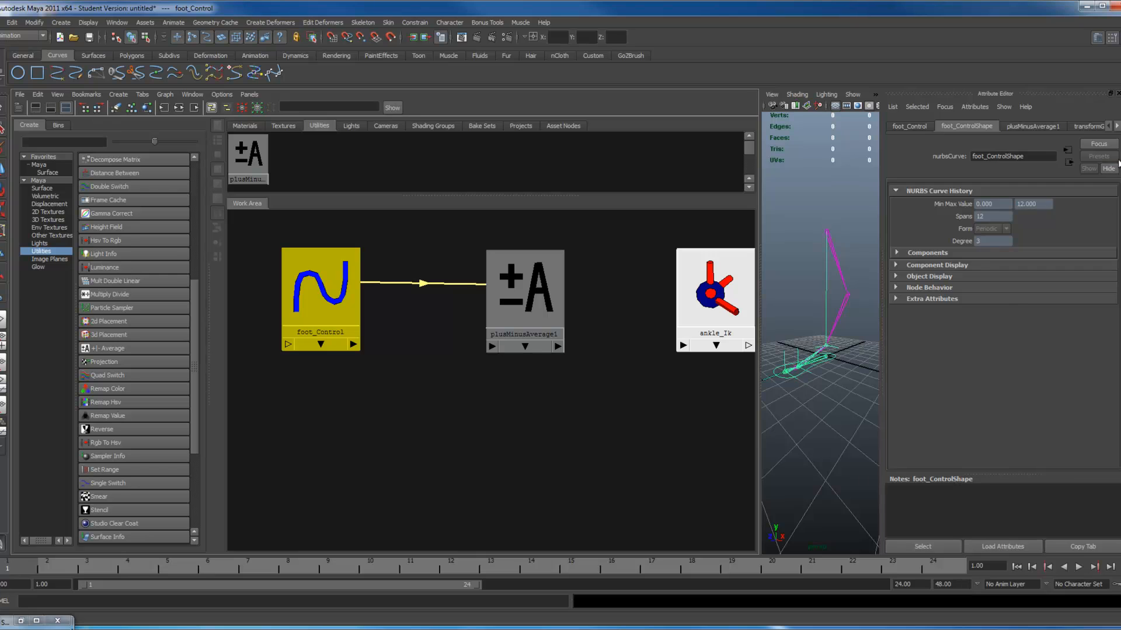
key(ctrl+a)
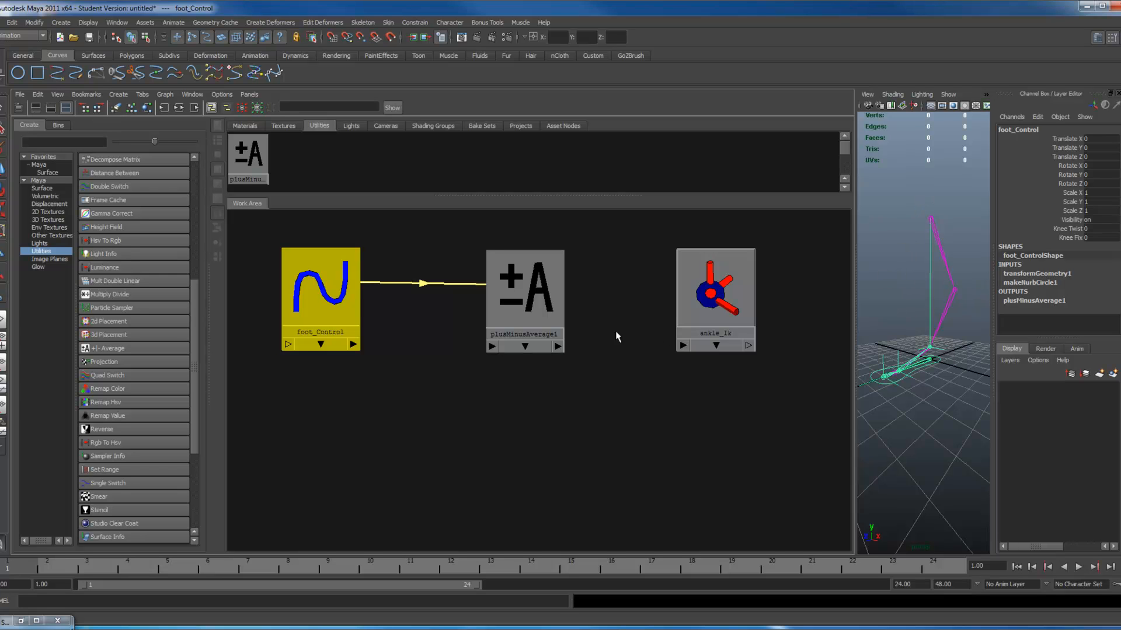
Examine the Operation and Input 1D attributes of plusMinusAverage1
drag(517, 305, 498, 301)
double_click(509, 288)
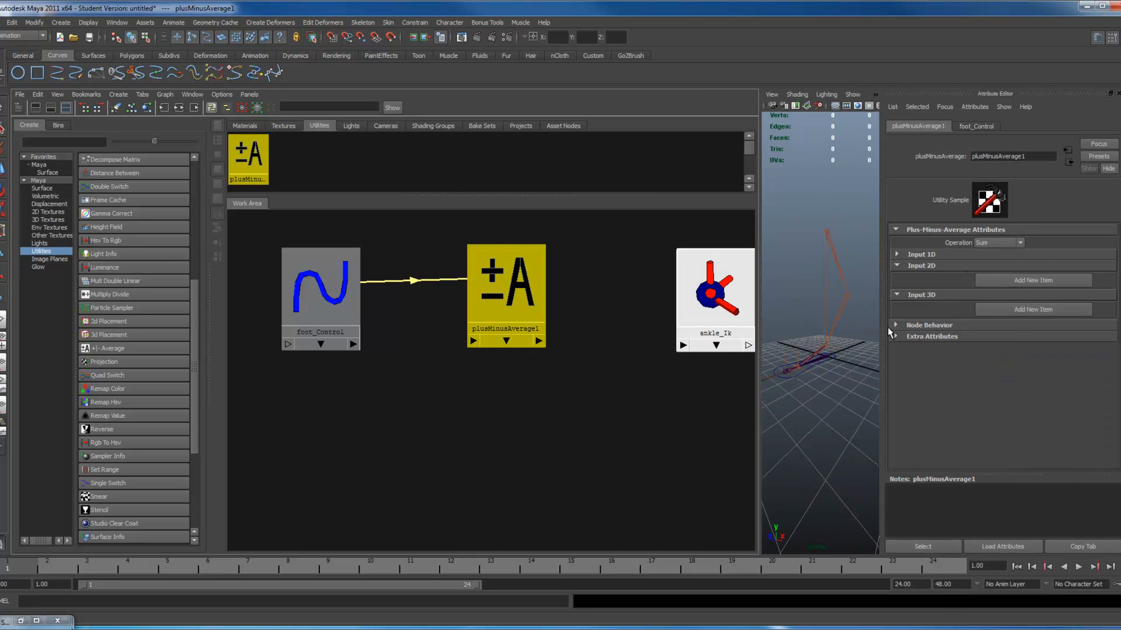
click(997, 255)
click(998, 243)
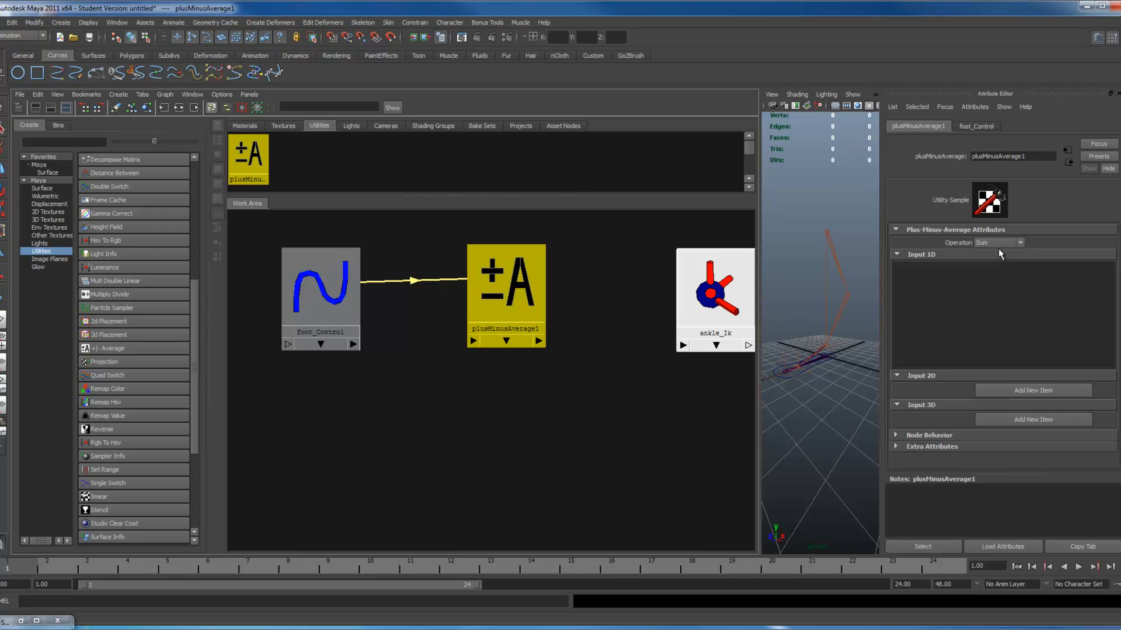
click(898, 257)
Move plusMinusAverage1 and ankle_Ik closer to foot_Control so the three nodes sit level in a row
click(518, 280)
drag(519, 296, 506, 299)
drag(715, 292, 666, 292)
Connect the output1D of plusMinusAverage1 to the twist input of ankle_Ik
mouse_move(392, 270)
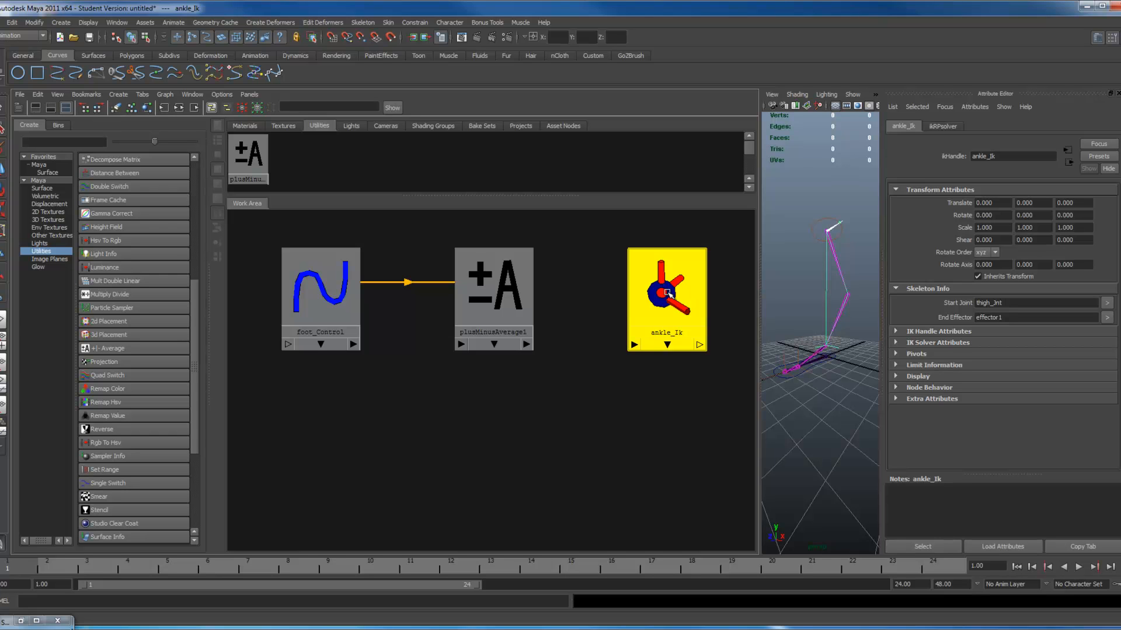
click(524, 344)
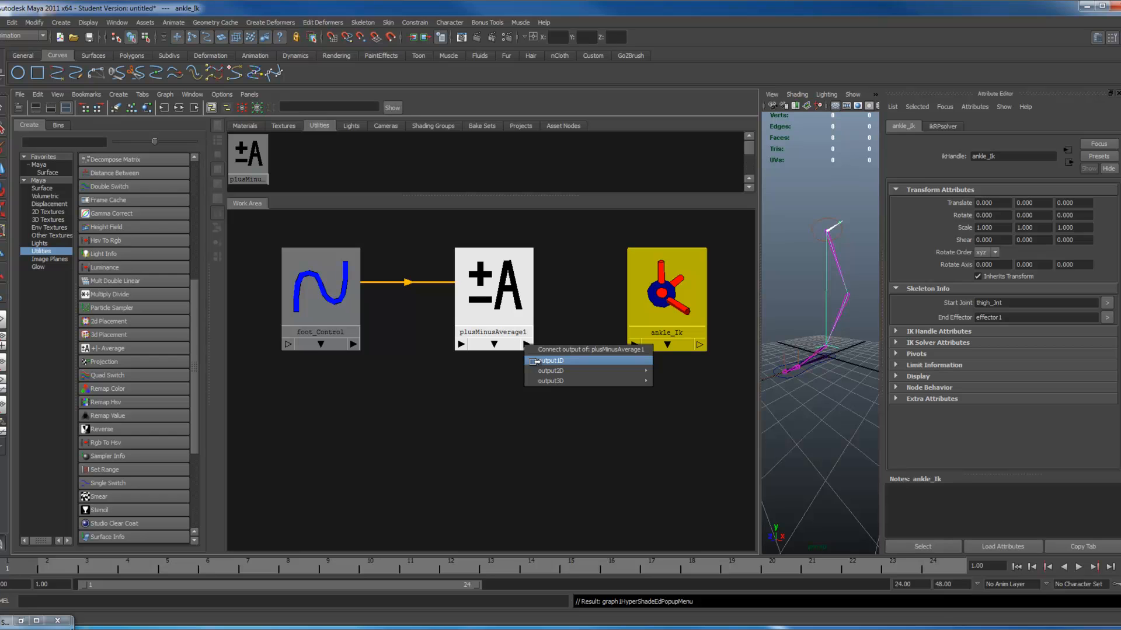
click(534, 361)
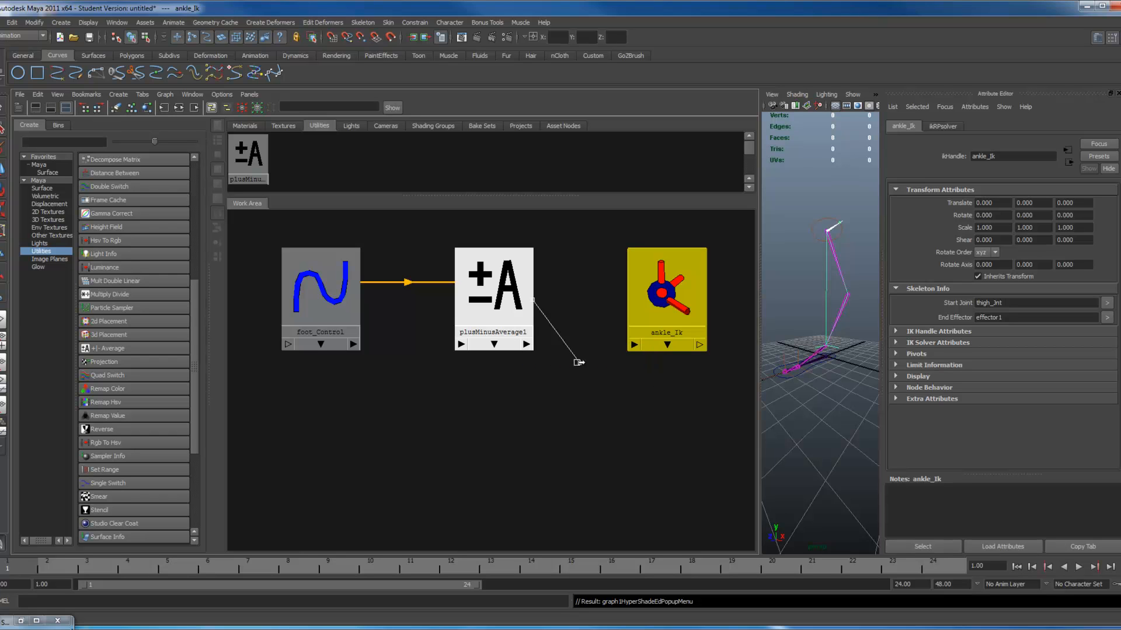
click(636, 345)
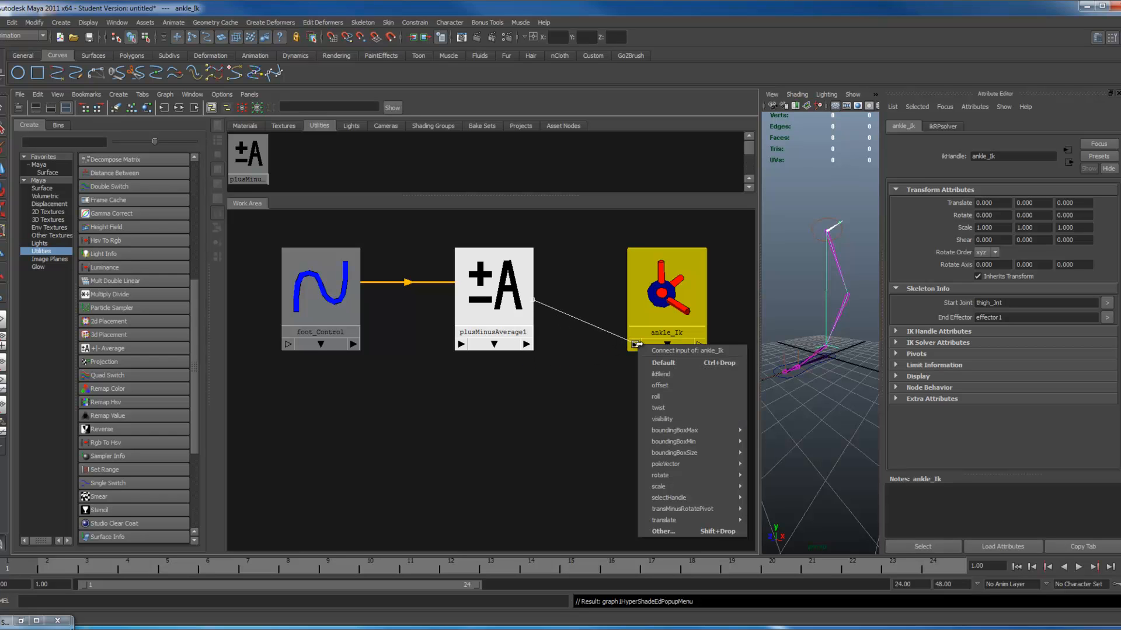
click(657, 408)
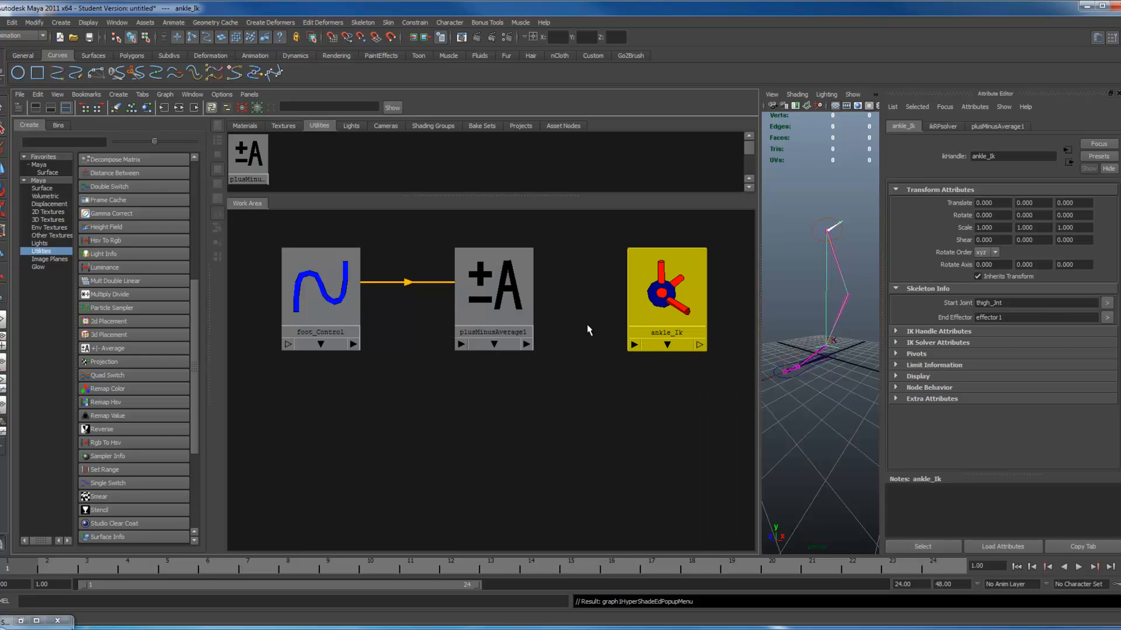
Graph the connections of plusMinusAverage1 and ankle_Ik, and spread the nodes apart to inspect the link between them
drag(483, 234, 680, 289)
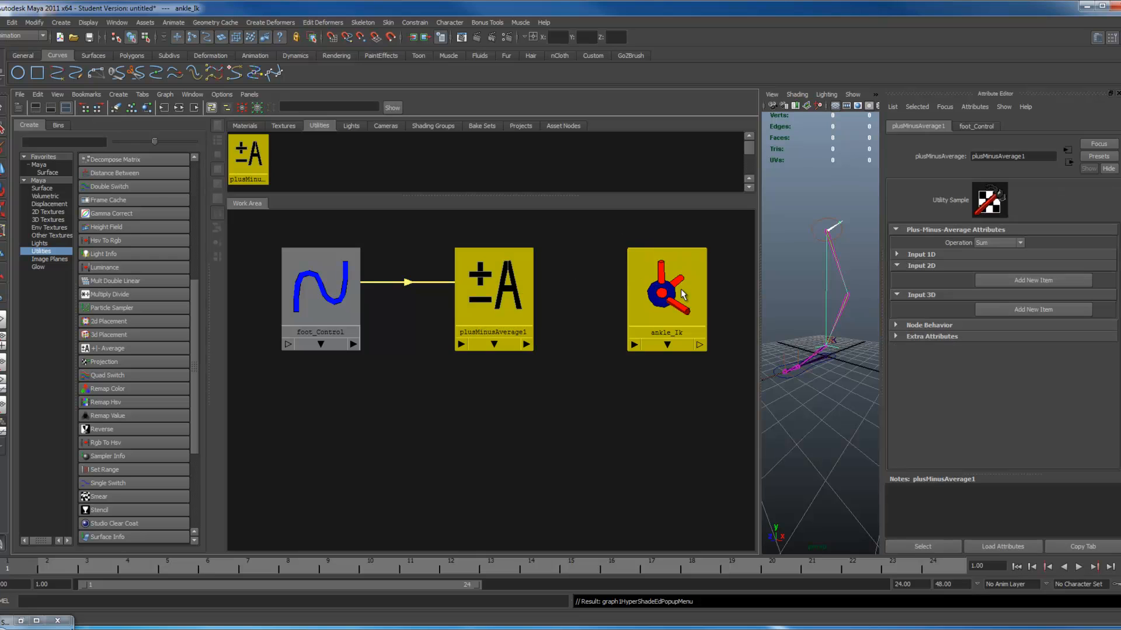
click(216, 125)
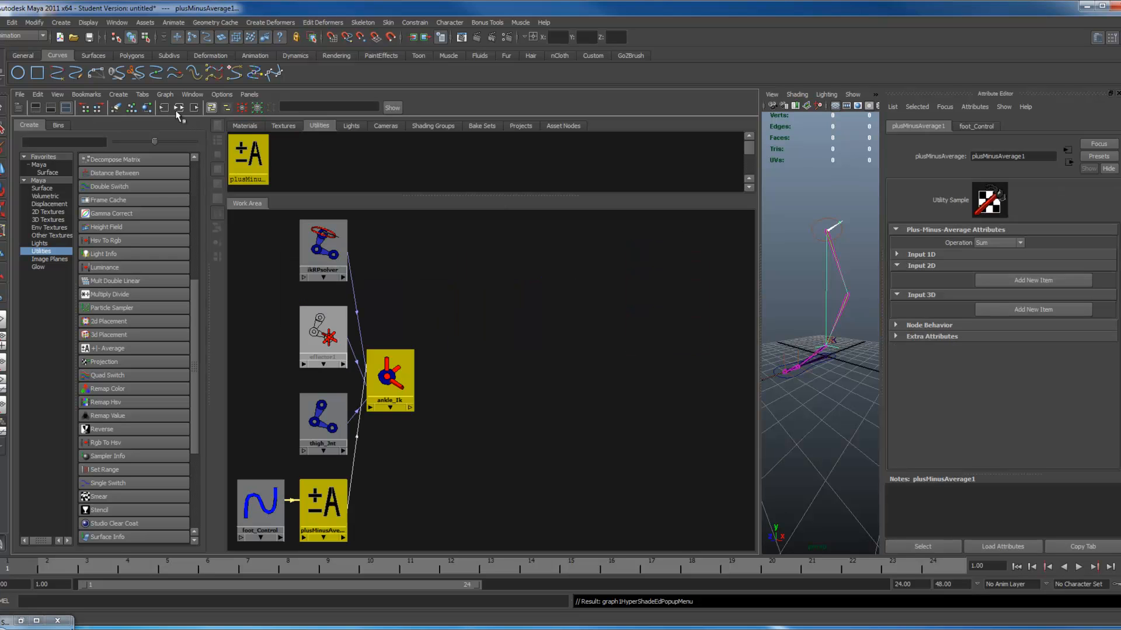
drag(395, 373, 579, 378)
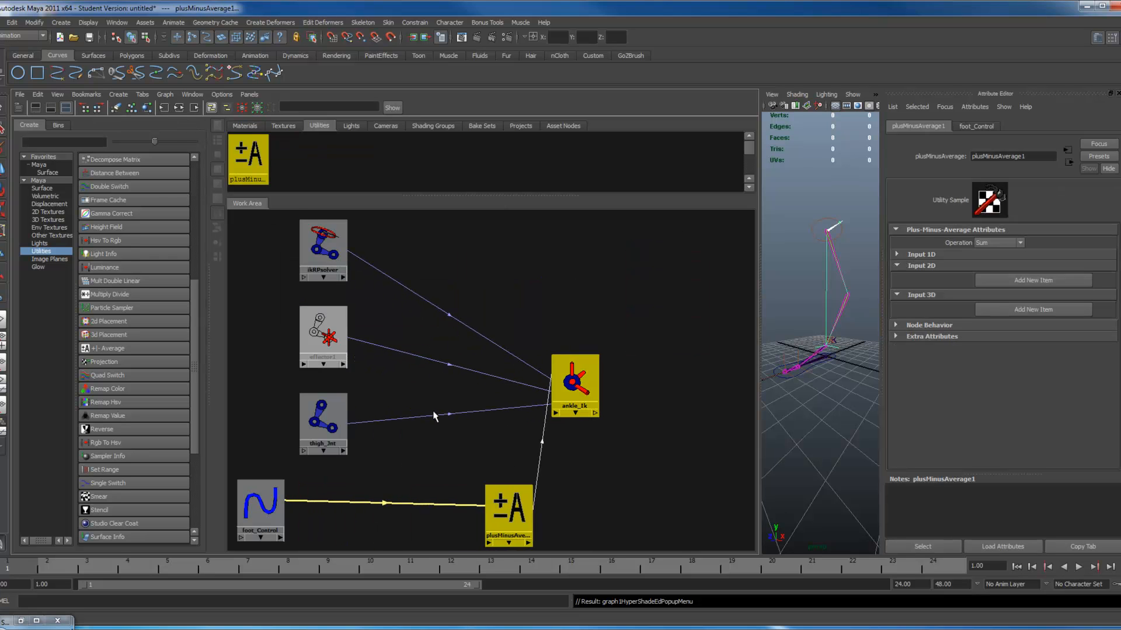
click(406, 385)
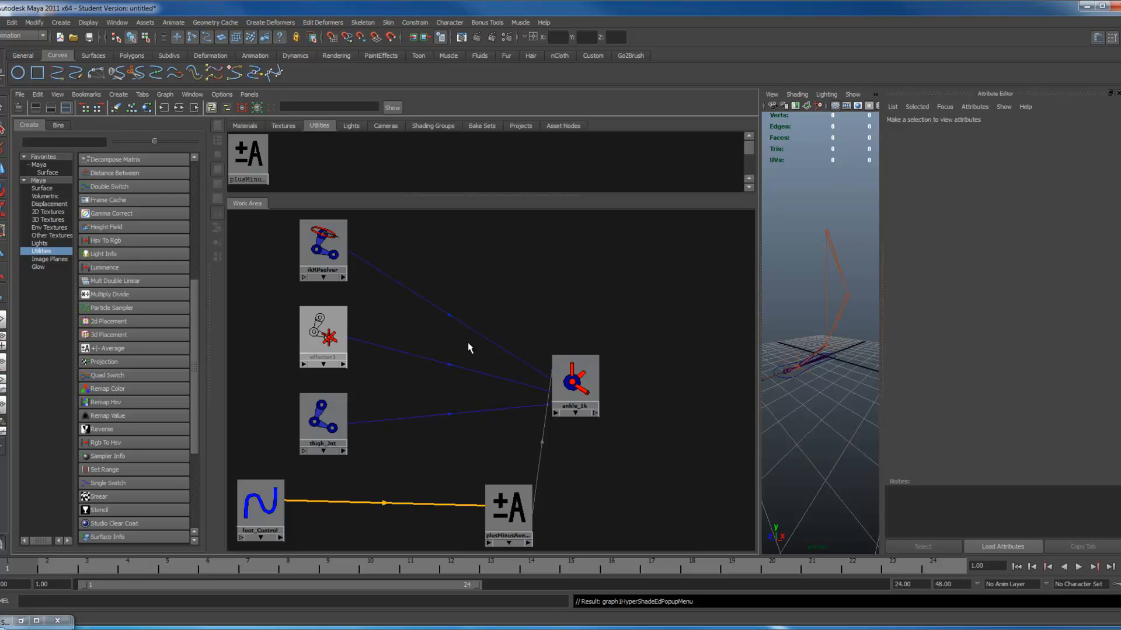
drag(506, 499, 453, 244)
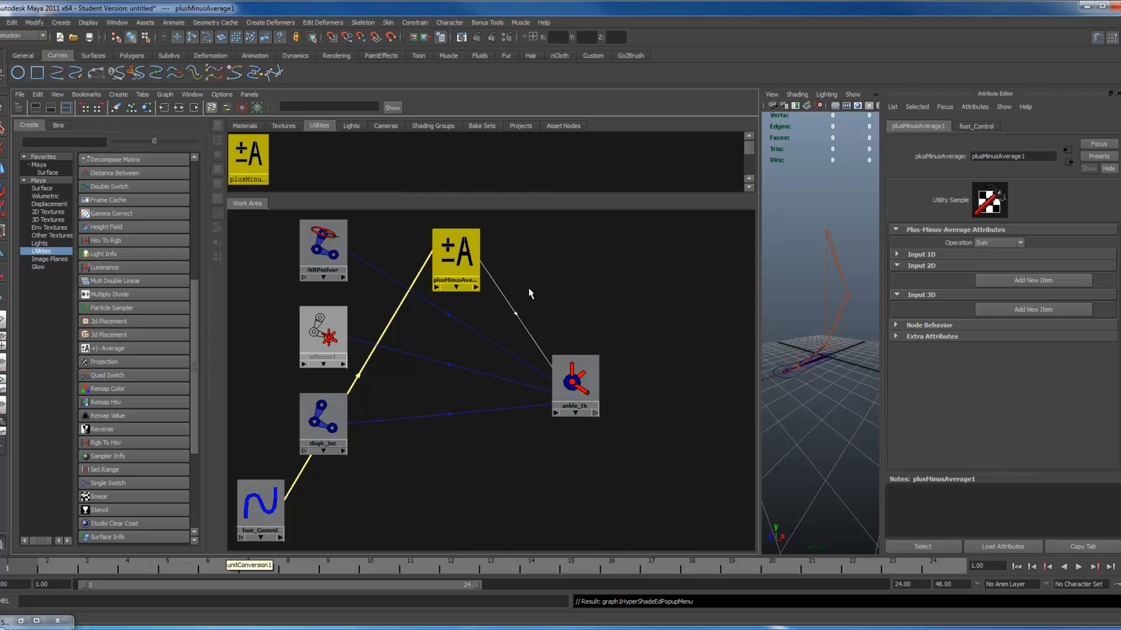
click(519, 317)
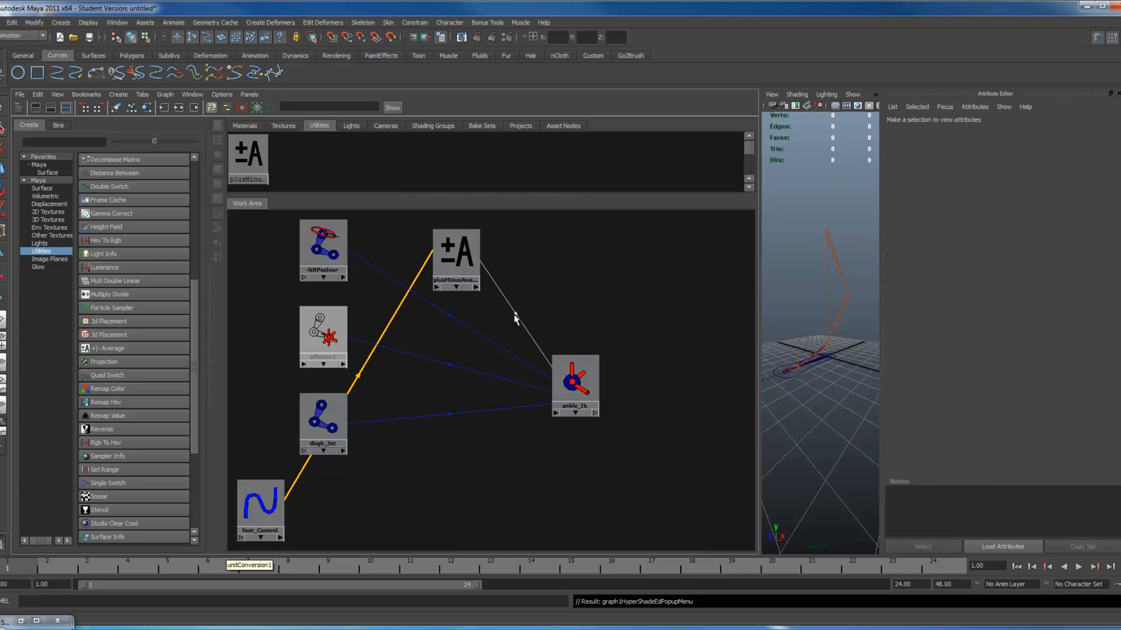
drag(456, 251, 448, 465)
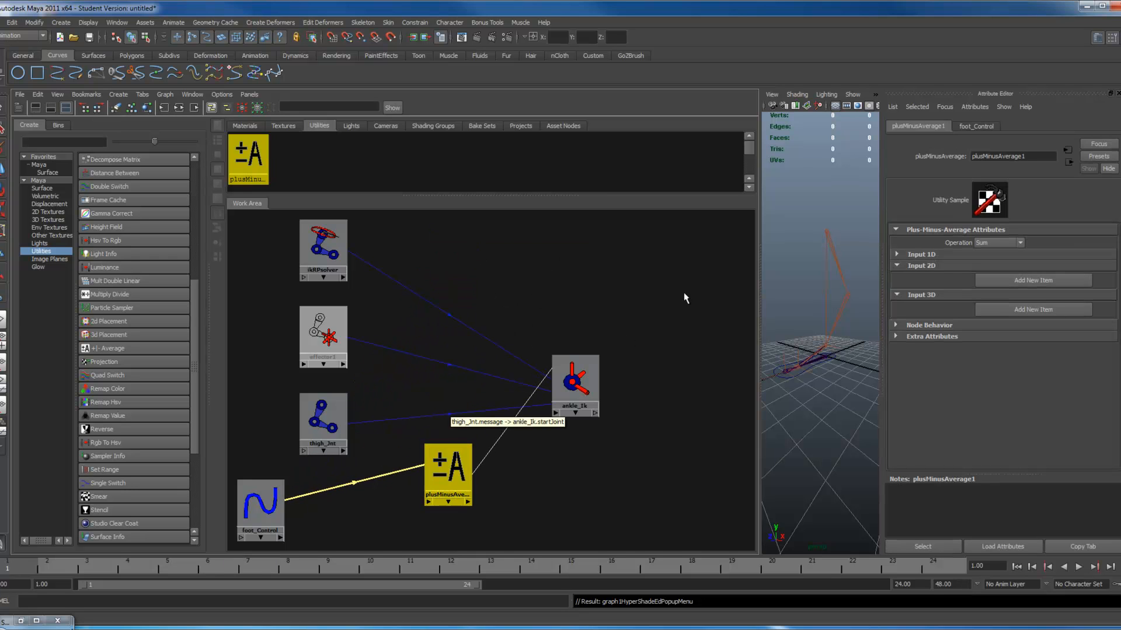
Show the perspective view full size, and select foot_Control with its Knee Twist and Knee Fix channels displayed
click(780, 222)
key(space)
alt+drag(625, 344, 490, 370)
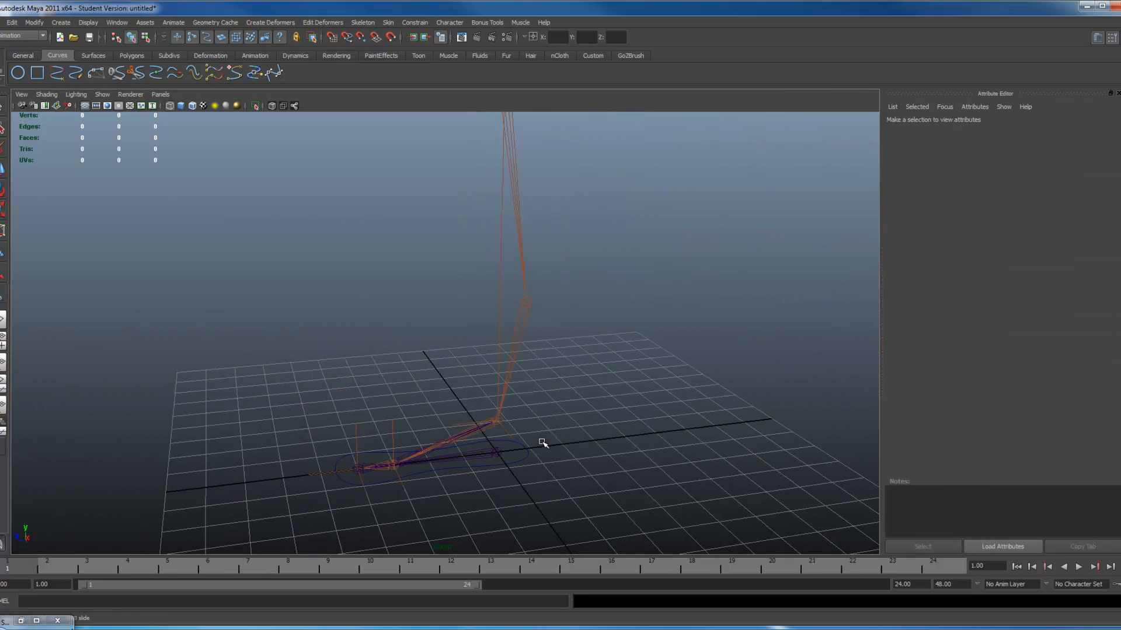
click(520, 458)
alt+drag(520, 458, 568, 446)
key(ctrl+a)
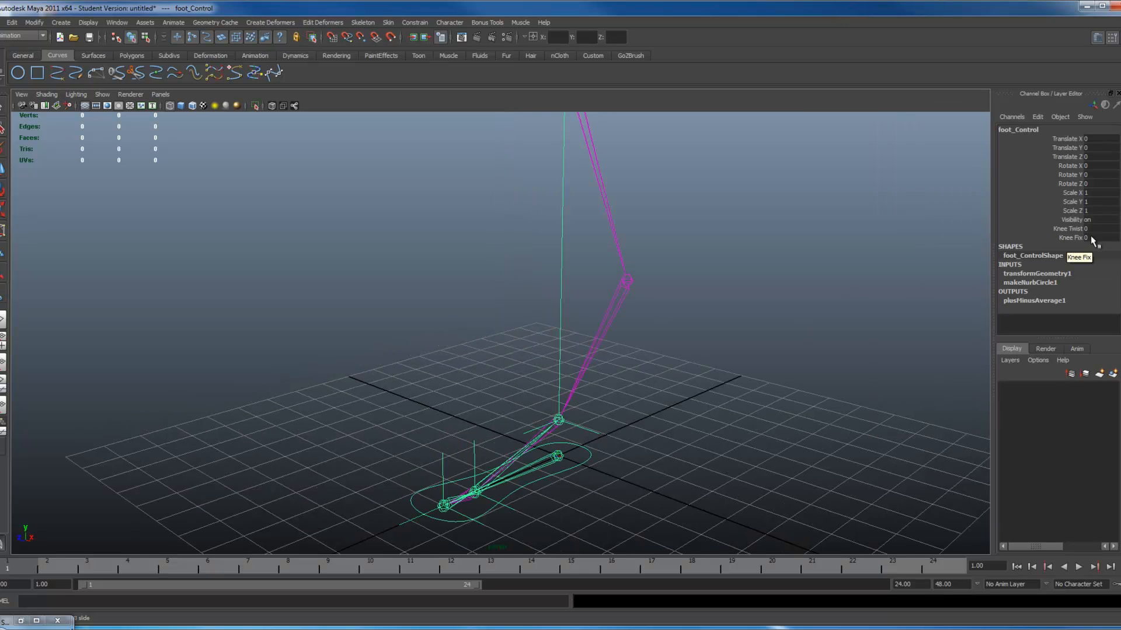
Compare Knee Fix values of 90 and -90 on foot_Control, and leave it set to 90
key(Return)
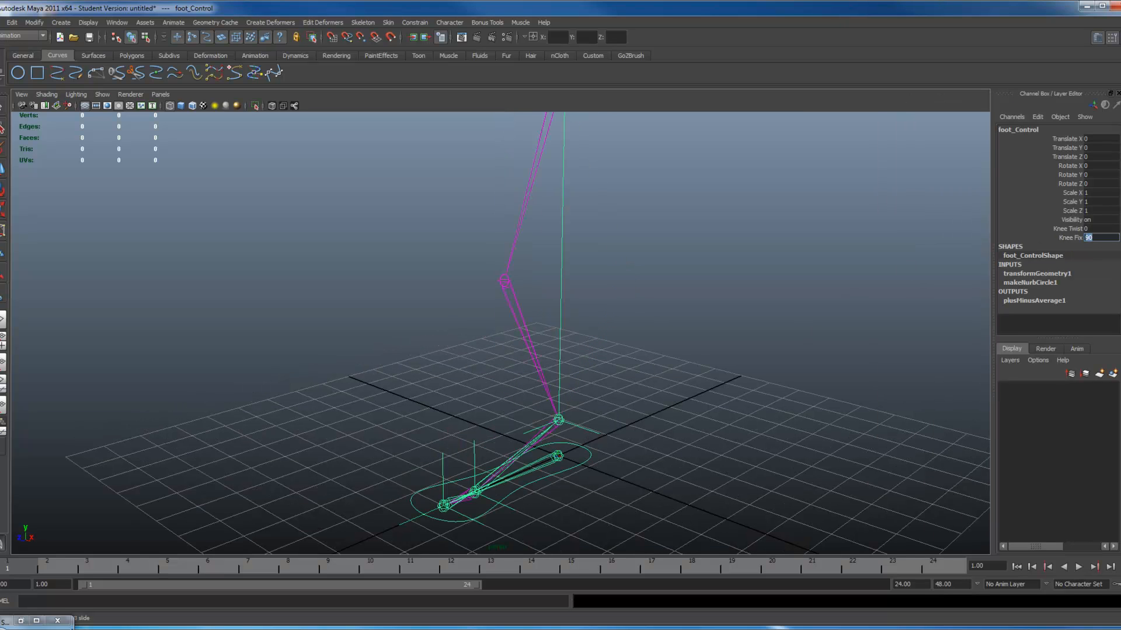
click(1073, 239)
alt+drag(671, 363, 630, 366)
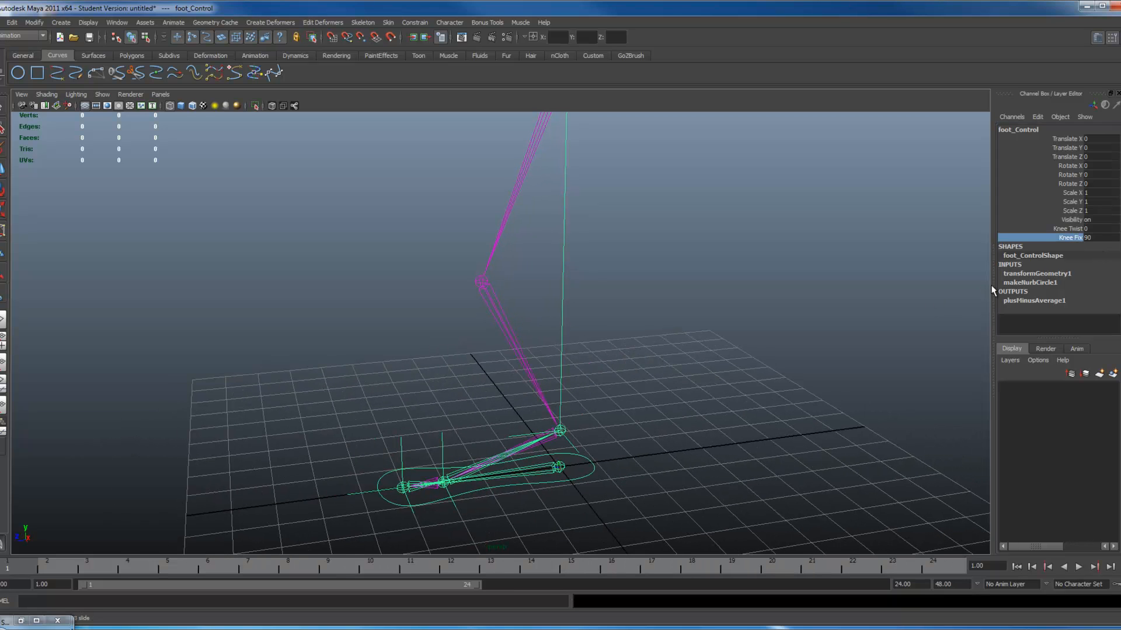
click(1100, 238)
text(-90)
key(Return)
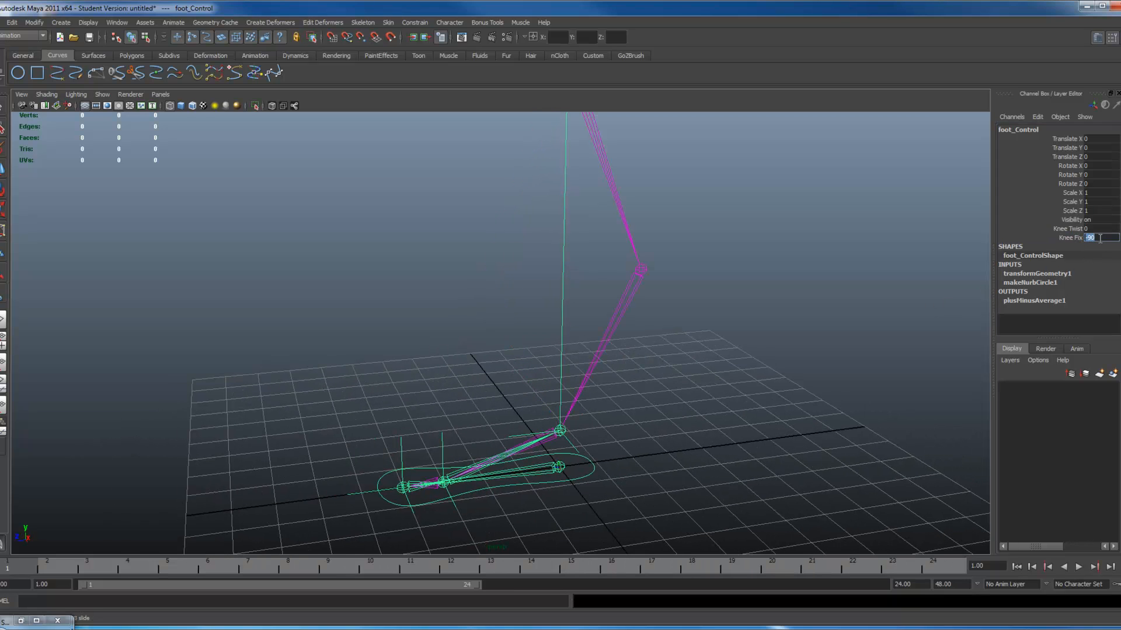
text(90)
key(Return)
alt+drag(770, 342, 582, 368)
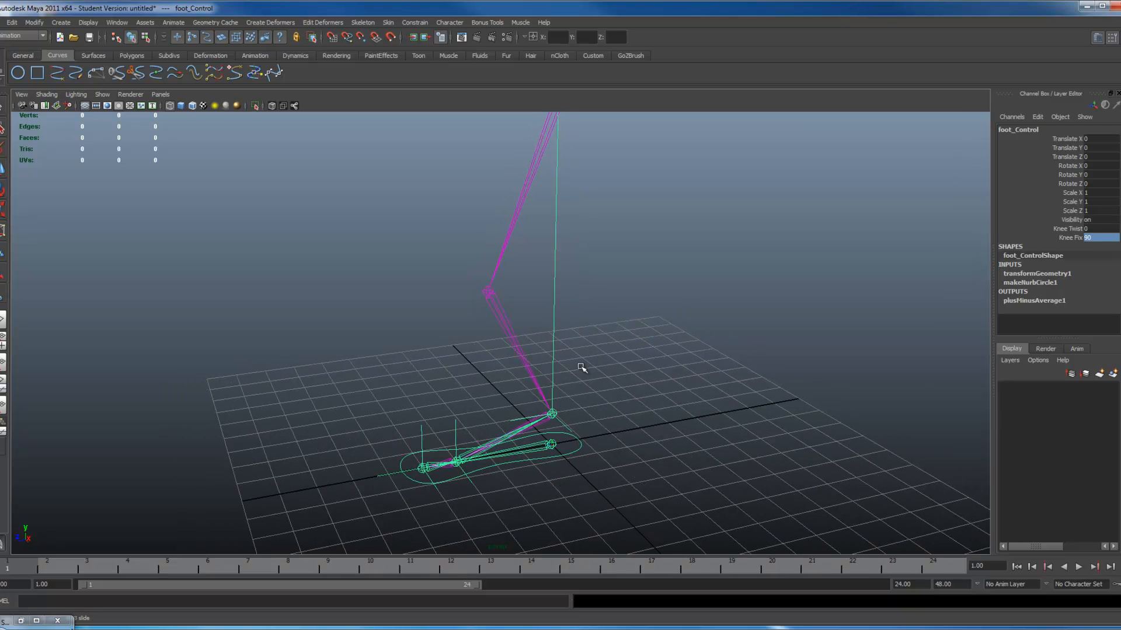
Try swinging the knee by varying Knee Twist on foot_Control from different view angles, and undo each change
click(1074, 229)
mouse_move(533, 355)
middle_down()
mouse_move(424, 344)
mouse_move(616, 358)
mouse_move(445, 350)
mouse_move(569, 356)
mouse_move(523, 364)
middle_up()
key(ctrl+z)
alt+drag(525, 398, 572, 406)
middle_drag(685, 356, 846, 335)
key(ctrl+z)
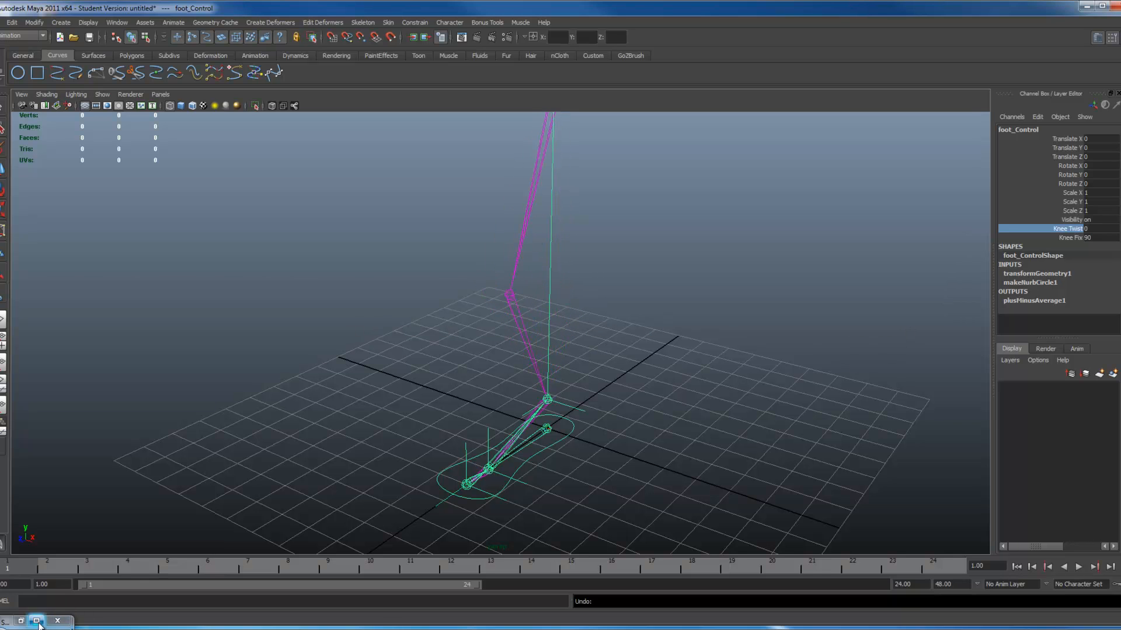
Close the leftover Set Driven Key window and bring back the Hypershade layout
click(21, 620)
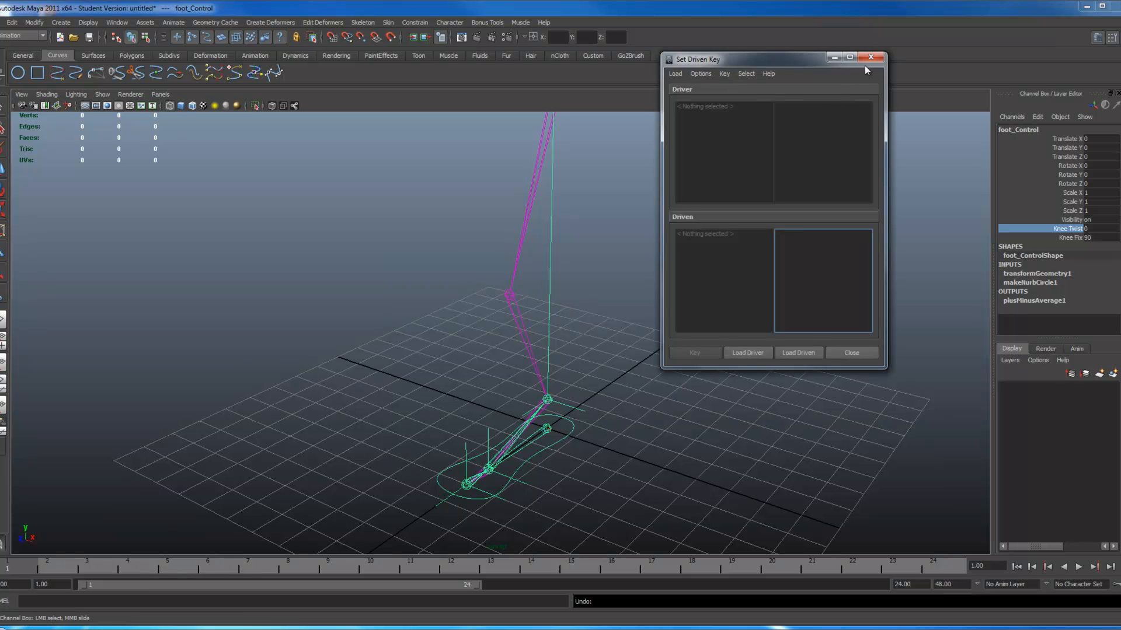
click(871, 58)
key(space)
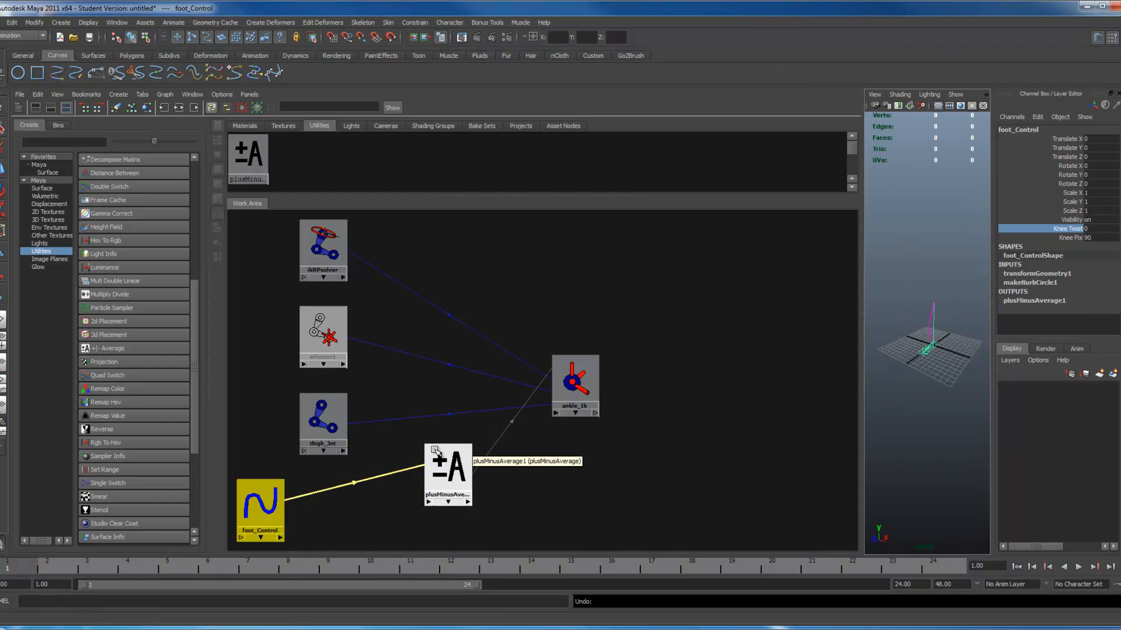
Open the attributes of plusMinusAverage1, and return to the full-size perspective view with the channels of foot_Control displayed
double_click(435, 450)
click(998, 243)
click(986, 269)
click(839, 383)
key(space)
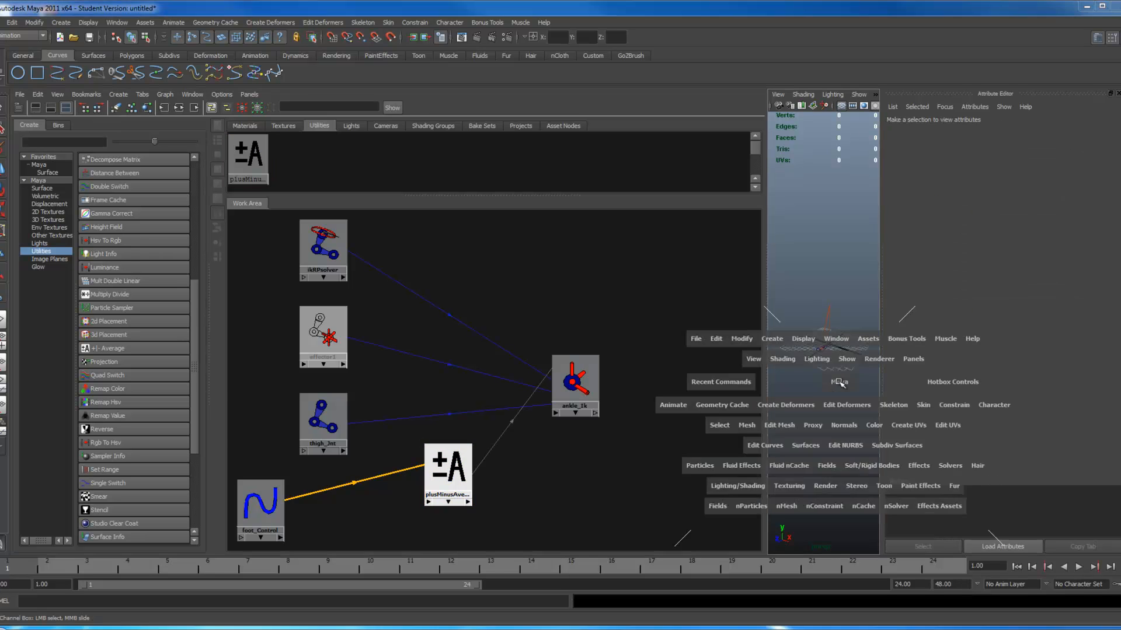
click(504, 432)
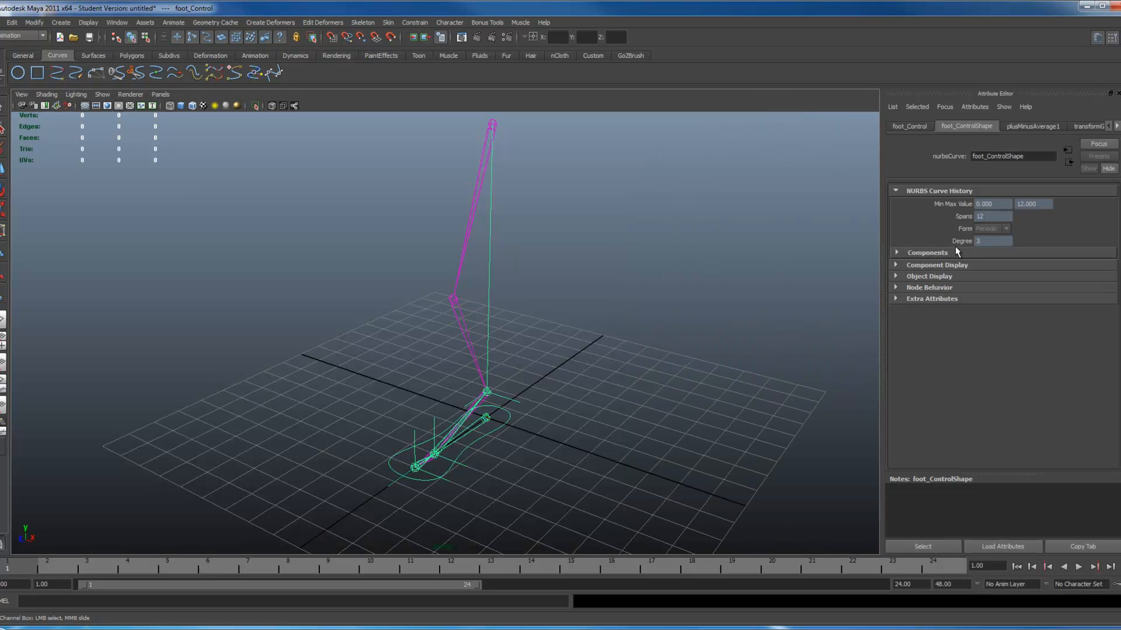
key(ctrl+a)
Try varying Knee Twist on foot_Control again while orbiting the leg, and undo the changes
click(1074, 228)
middle_drag(758, 351, 776, 387)
alt+drag(776, 388, 660, 366)
middle_drag(660, 367, 779, 404)
key(ctrl+z)
key(ctrl+z)
Try raising foot_Control about 11.4 units and moving it about 4 units back in the side view, and undo the move
alt+drag(731, 410, 568, 400)
alt+drag(625, 426, 580, 421)
click(686, 472)
alt+drag(686, 472, 754, 461)
click(584, 458)
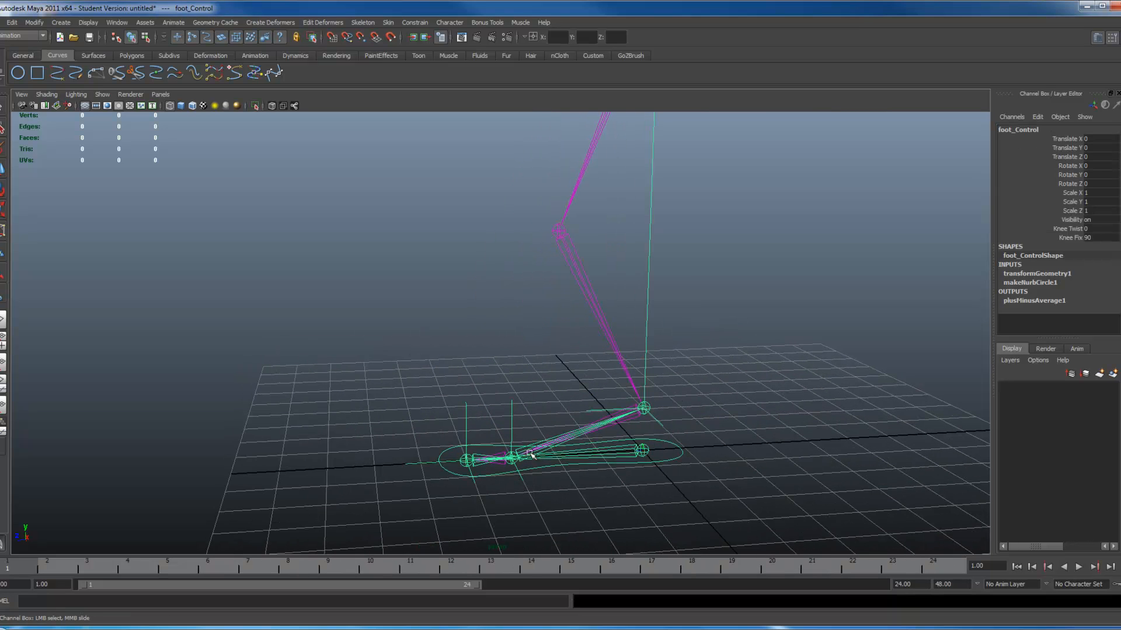
alt+right_drag(699, 466, 565, 387)
key(space)
mouse_move(565, 387)
alt+mouse_down()
mouse_move(551, 379)
mouse_move(580, 378)
alt+mouse_up()
alt+right_drag(581, 377, 520, 374)
key(w)
drag(529, 407, 562, 307)
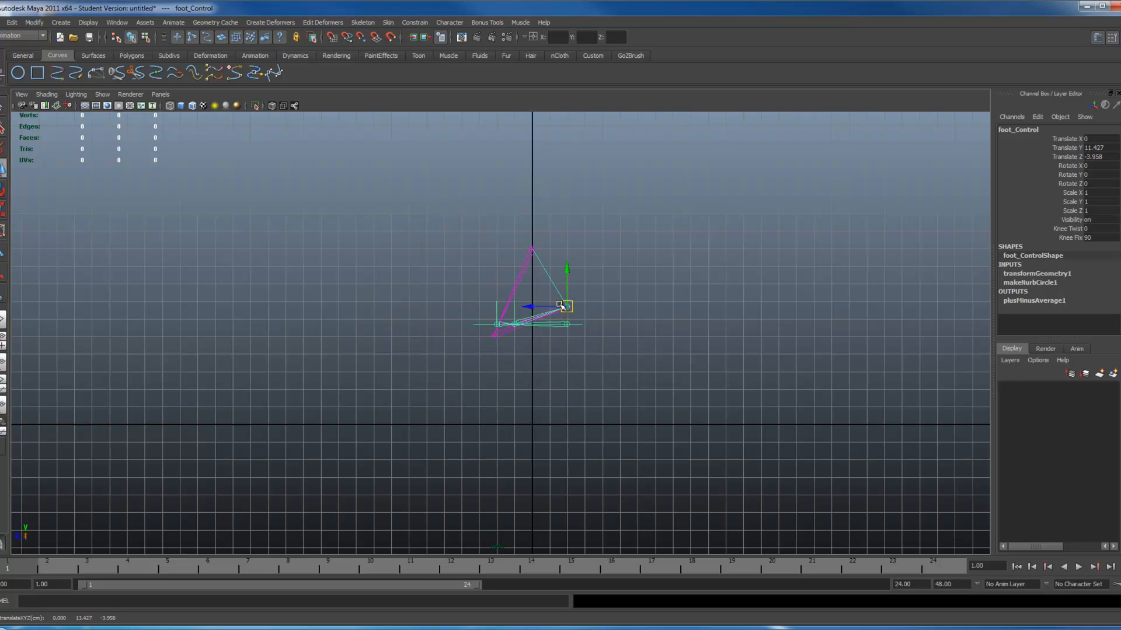
key(ctrl+z)
Try rotating foot_Control about 22.5 degrees around Y while varying Knee Twist in the perspective view, and undo everything
key(space)
drag(587, 372, 601, 395)
key(e)
click(1077, 229)
middle_drag(818, 348, 872, 361)
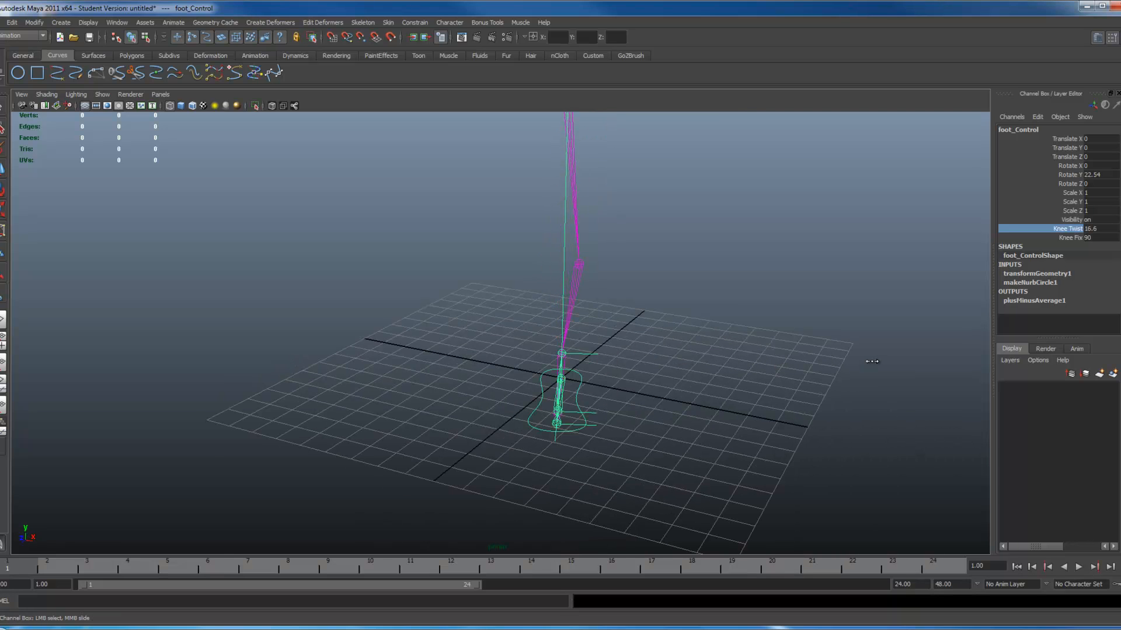
middle_drag(718, 359, 540, 343)
alt+drag(540, 343, 496, 388)
key(ctrl+z)
key(ctrl+z)
key(ctrl+z)
Examine the reverse foot joints up close from the side, and select the inverse heel joint
alt+right_drag(496, 388, 700, 429)
alt+drag(700, 429, 663, 403)
alt+right_drag(663, 402, 635, 413)
alt+middle_drag(598, 395, 553, 390)
alt+right_drag(540, 408, 636, 454)
alt+drag(636, 454, 632, 393)
click(607, 436)
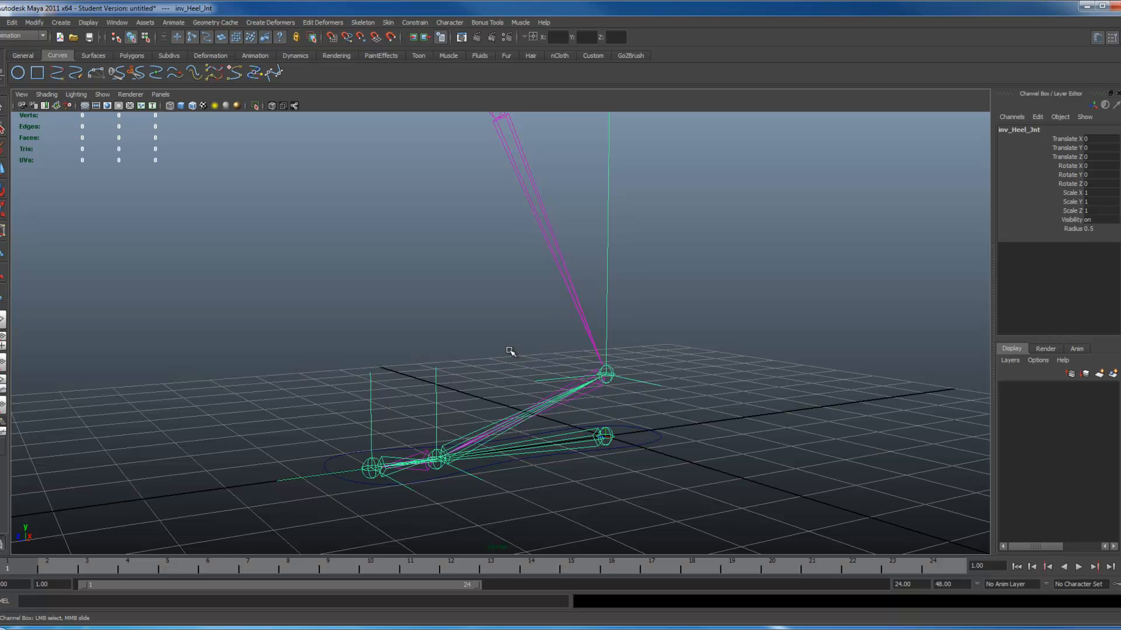
Add a keyable float attribute footRoll to foot_Control with minimum -5, maximum 10 and default 0
click(637, 442)
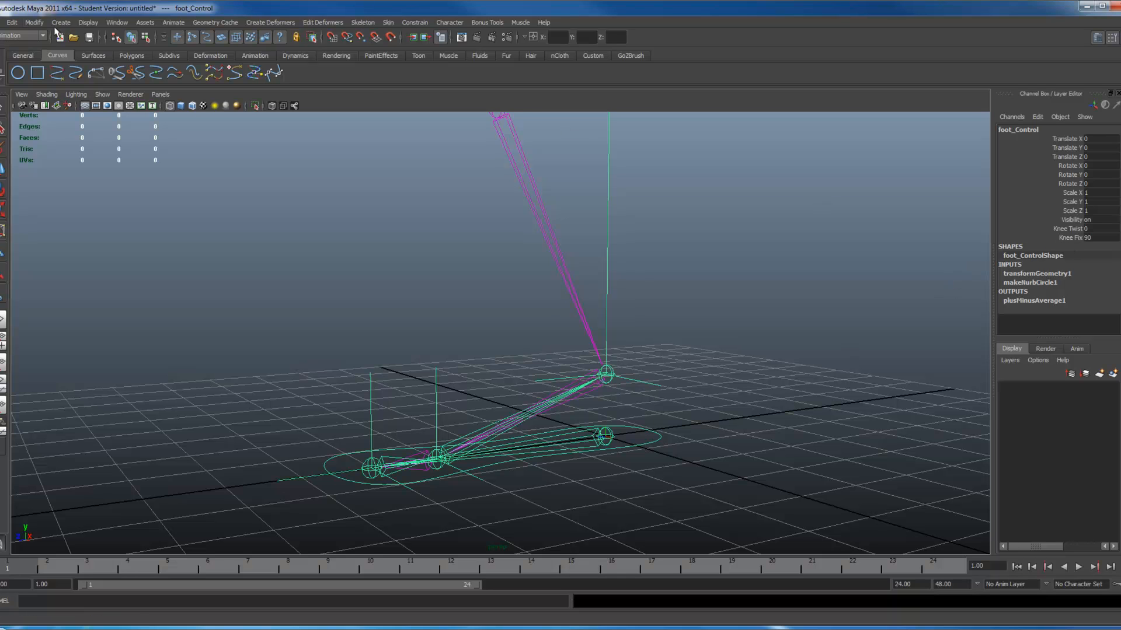
click(33, 22)
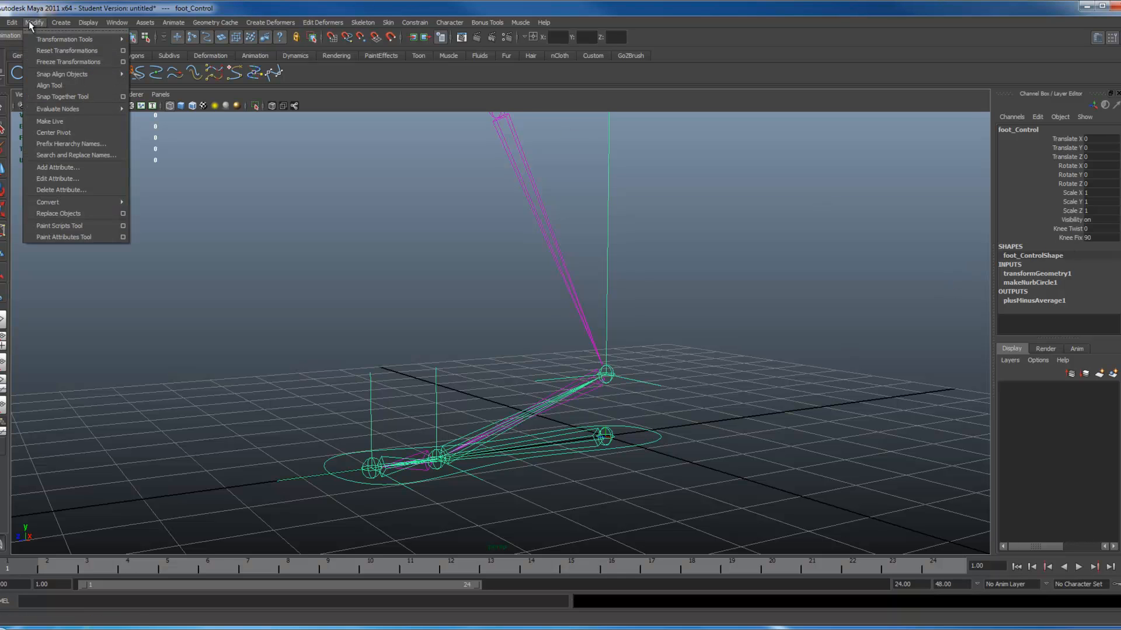
click(69, 169)
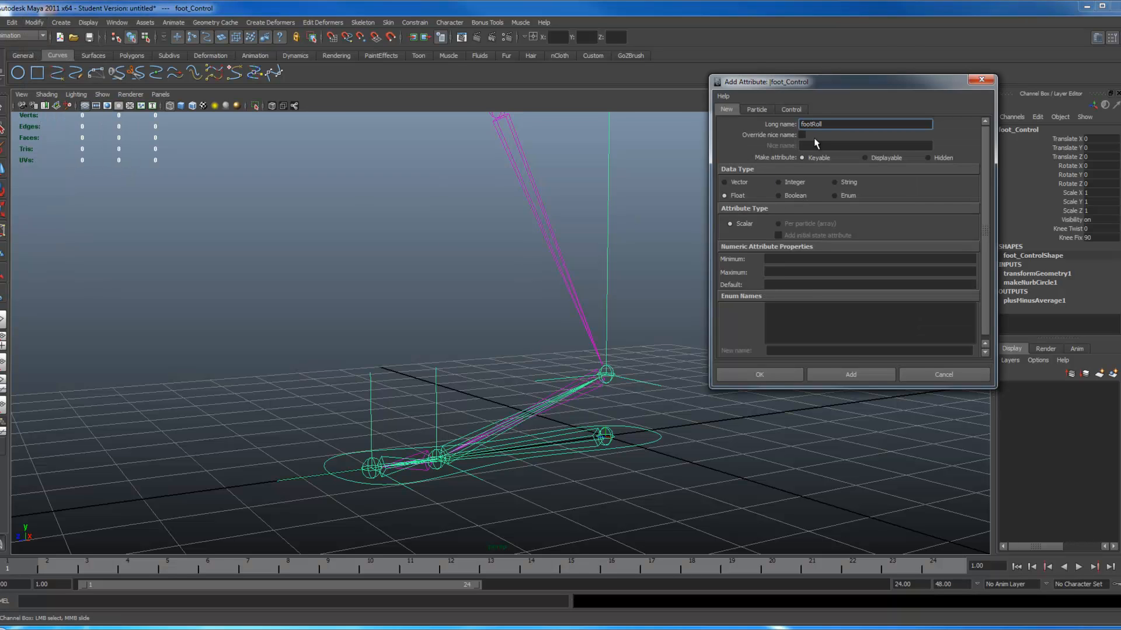
click(772, 259)
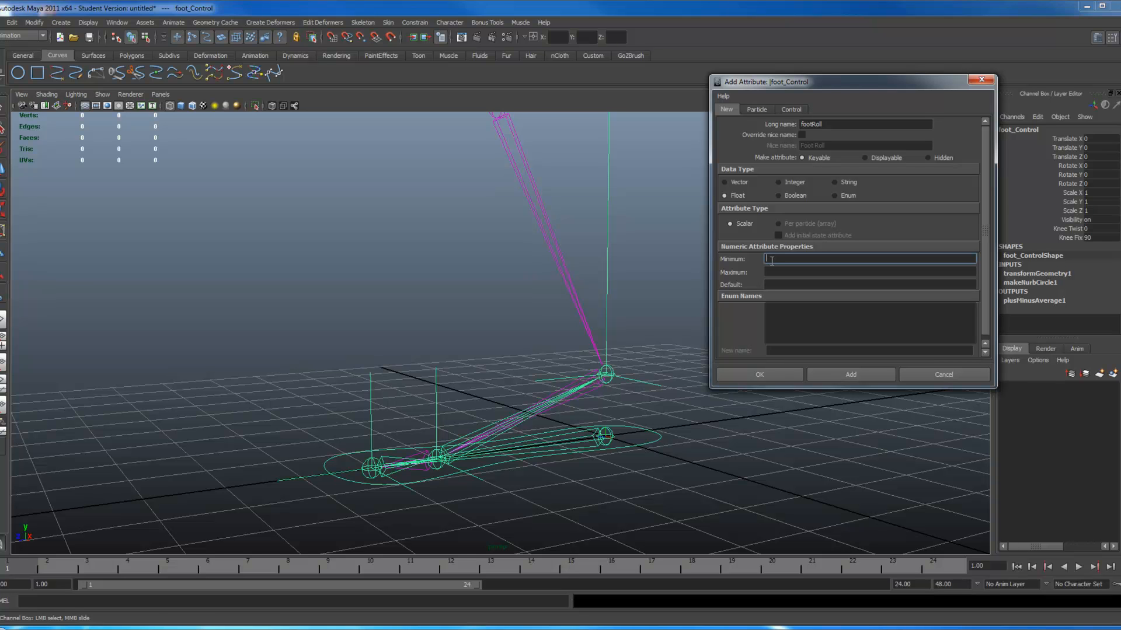
click(777, 269)
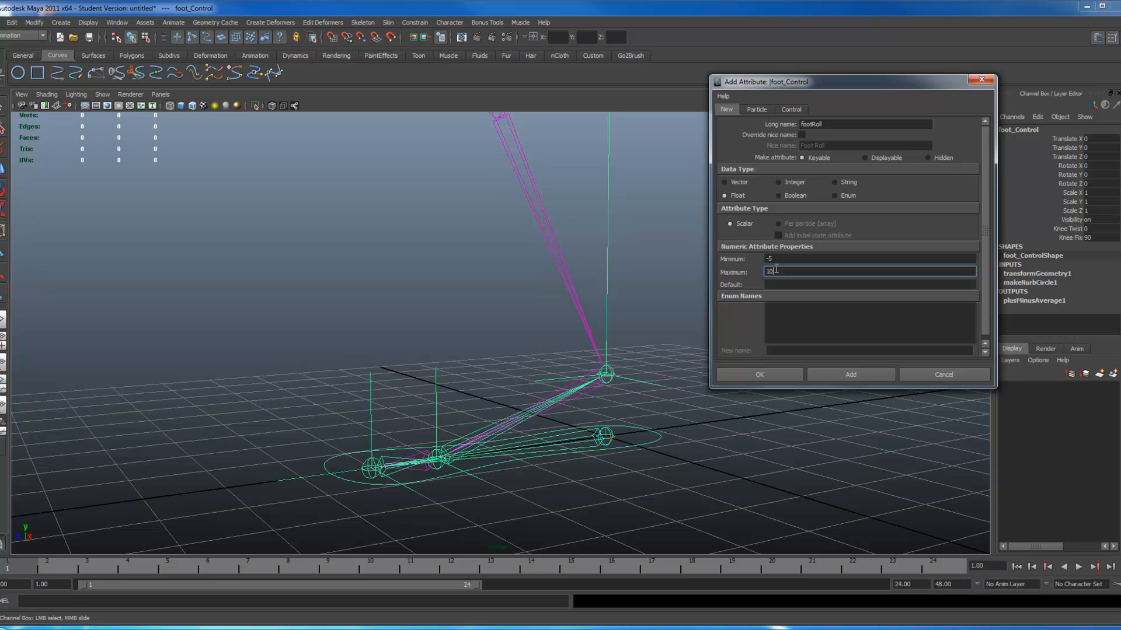
click(783, 284)
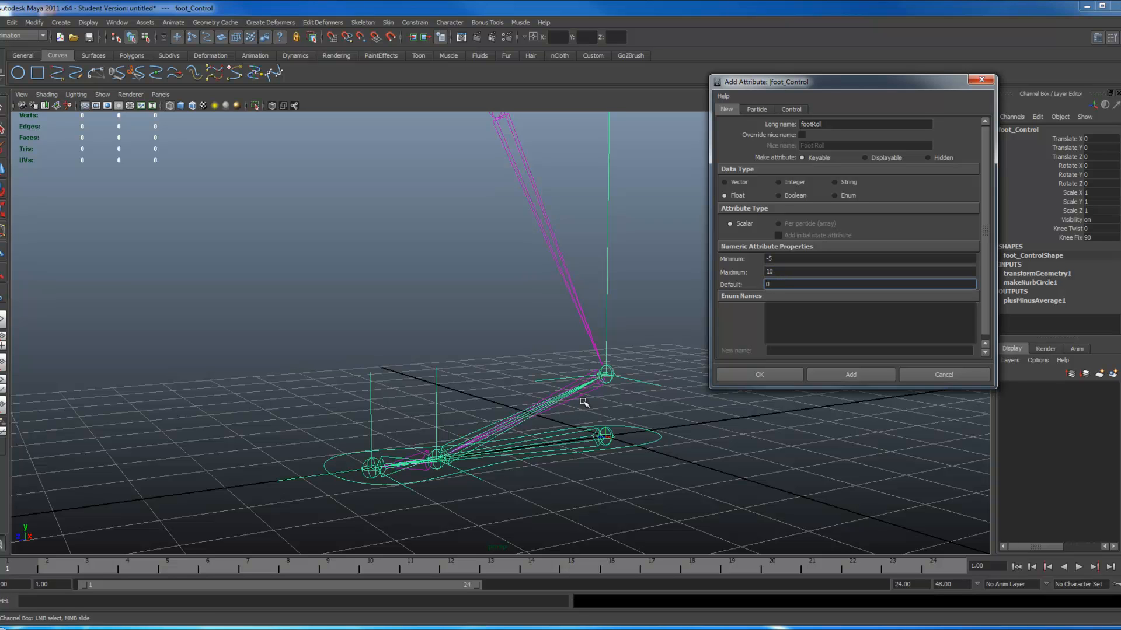
alt+drag(635, 407, 646, 453)
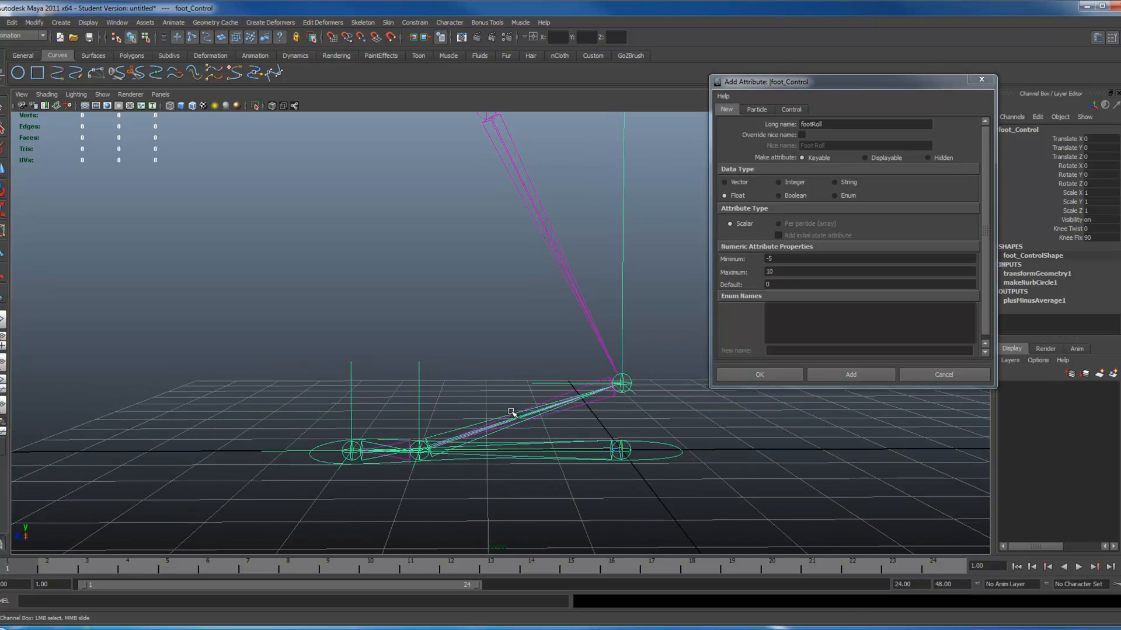
click(870, 378)
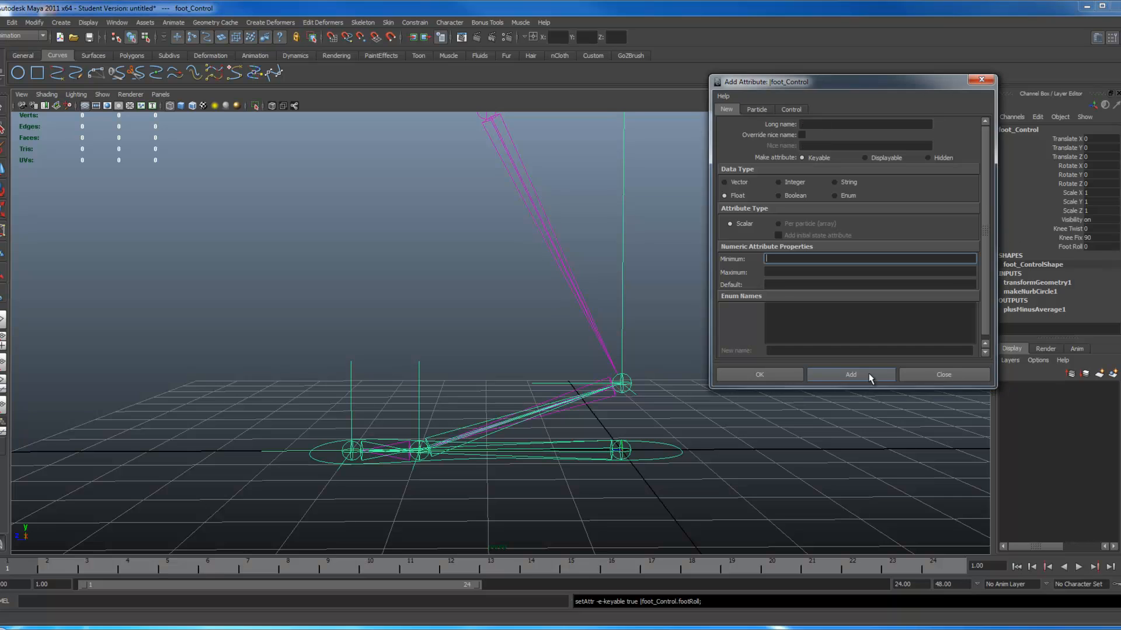
click(944, 375)
Open the Set Driven Key window beside the leg and load foot_Control as the driver
alt+drag(467, 404, 531, 420)
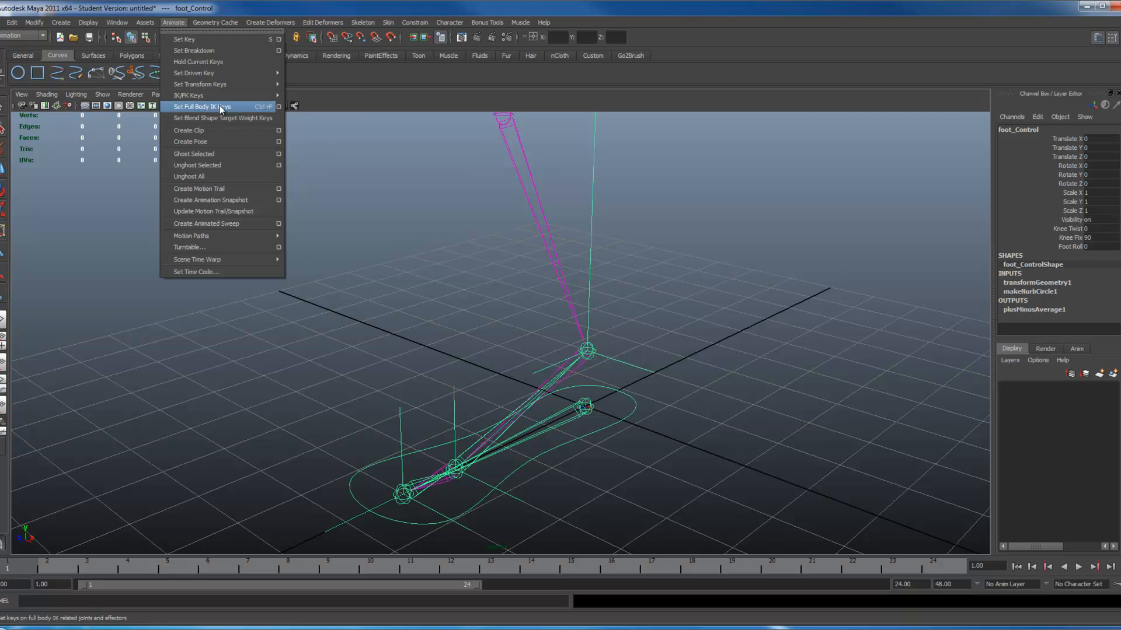
mouse_move(236, 73)
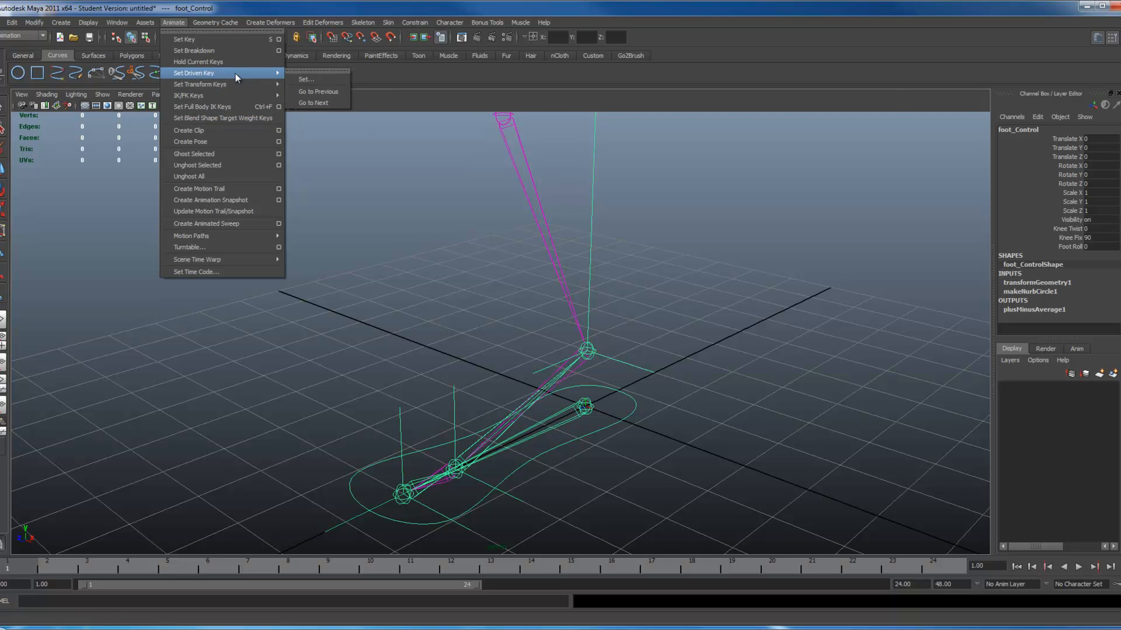
click(306, 79)
drag(710, 53, 118, 102)
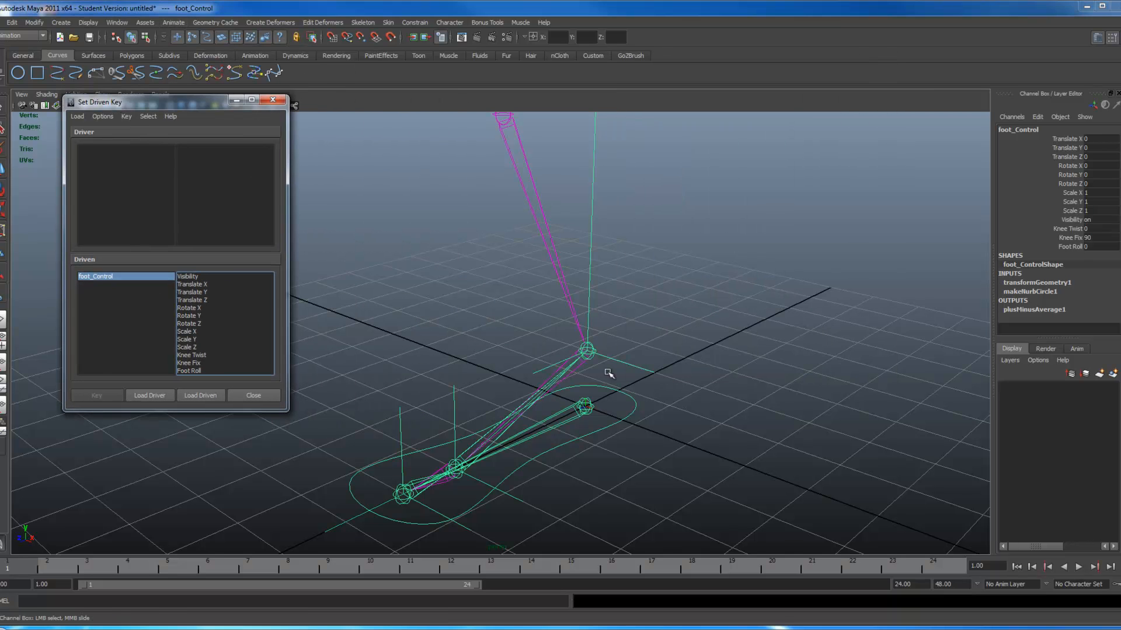
click(149, 396)
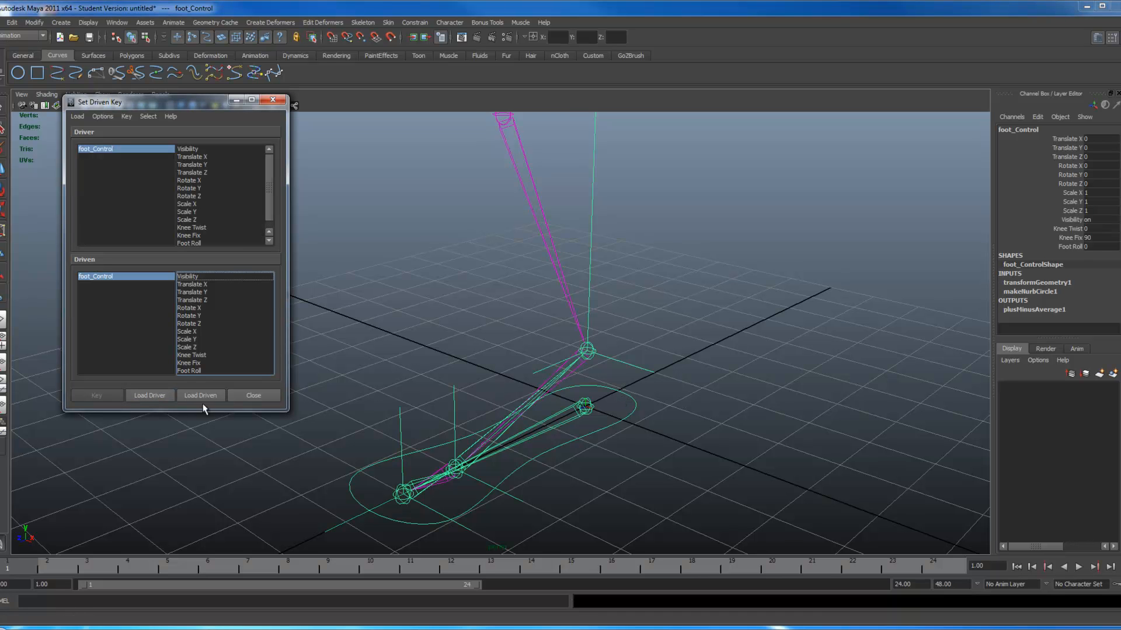
Try to select the inverse heel, toe and ball joints together in the perspective view
click(593, 410)
alt+drag(600, 450, 490, 430)
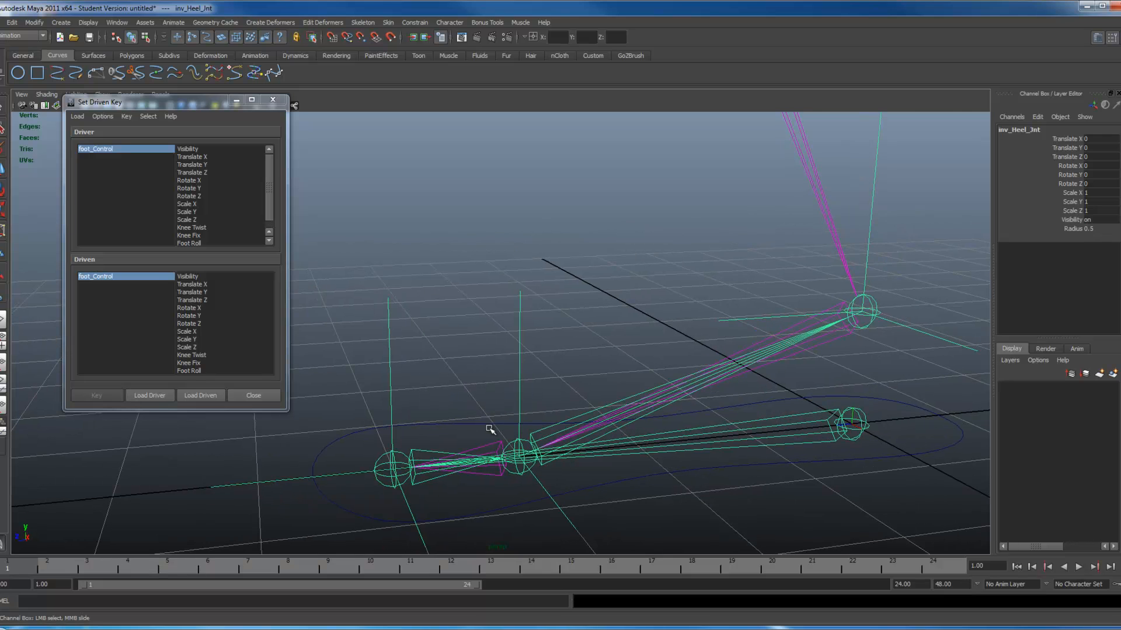
shift+click(422, 450)
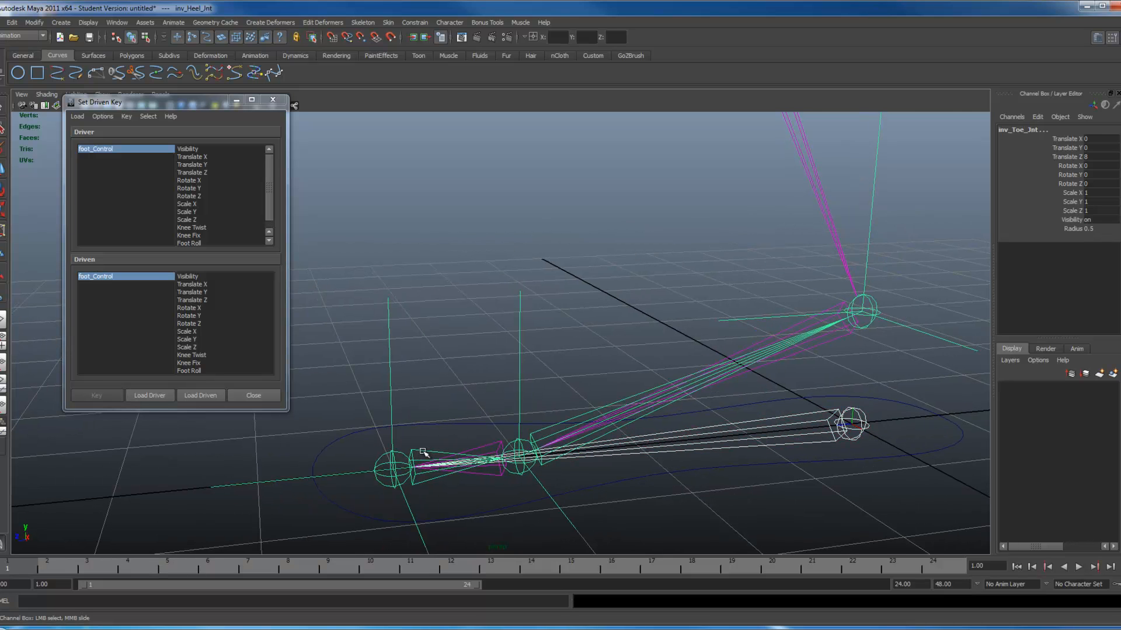
shift+click(539, 430)
alt+drag(540, 432, 426, 370)
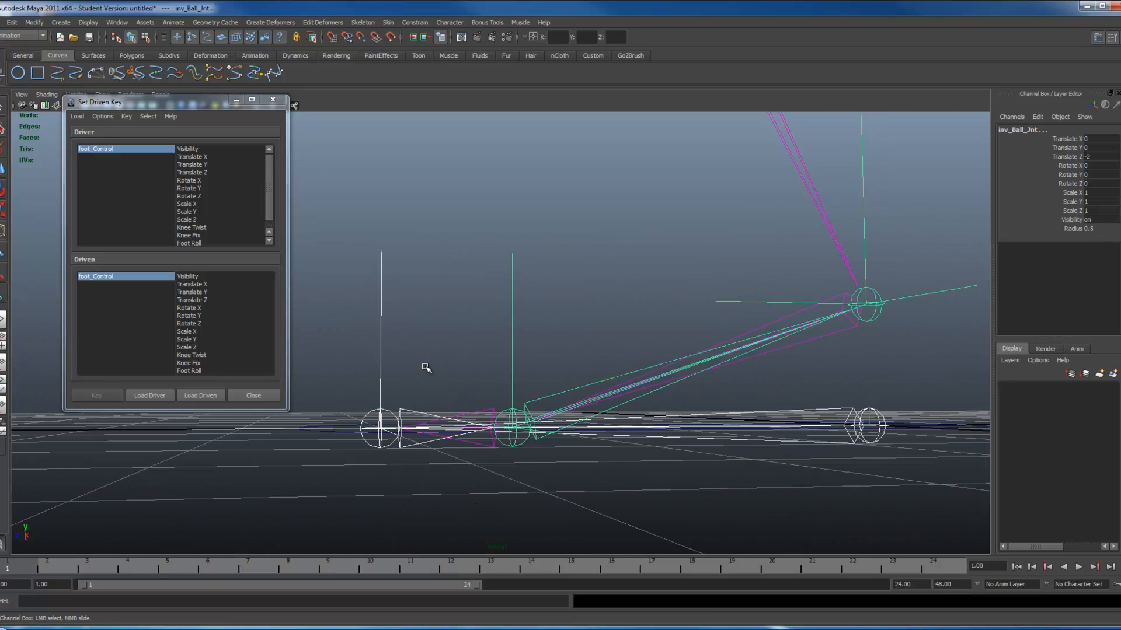
click(490, 423)
alt+drag(531, 399, 573, 431)
click(539, 450)
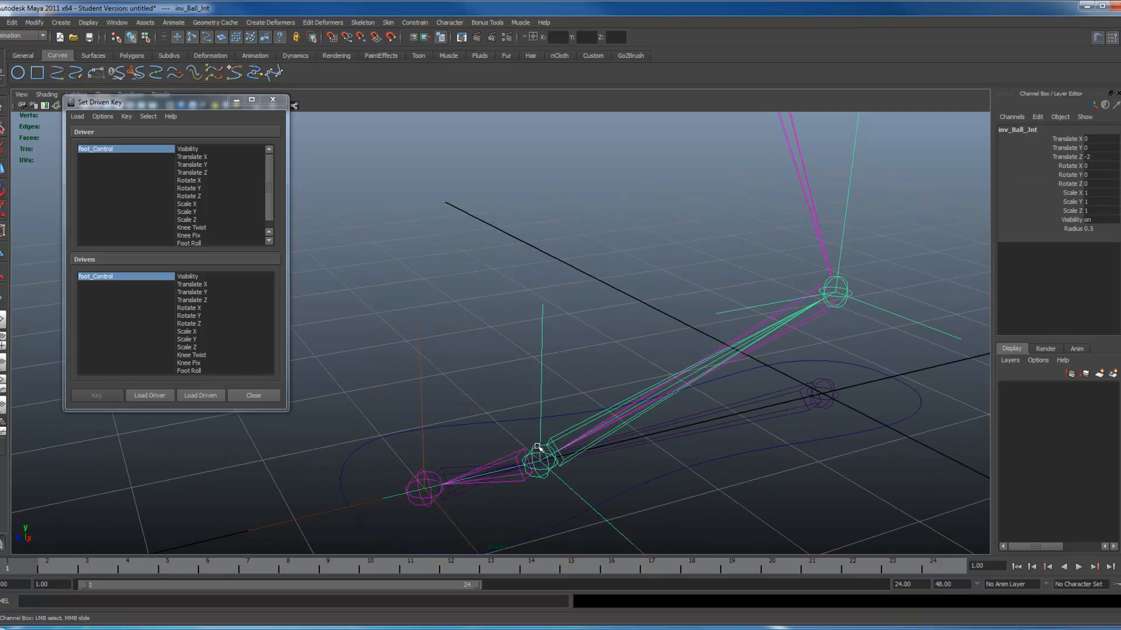
Select inv_Heel_Jnt, inv_Toe_Jnt and inv_Ball_Jnt together in the Hypergraph Hierarchy, and put its window away
click(117, 22)
click(162, 120)
click(1102, 6)
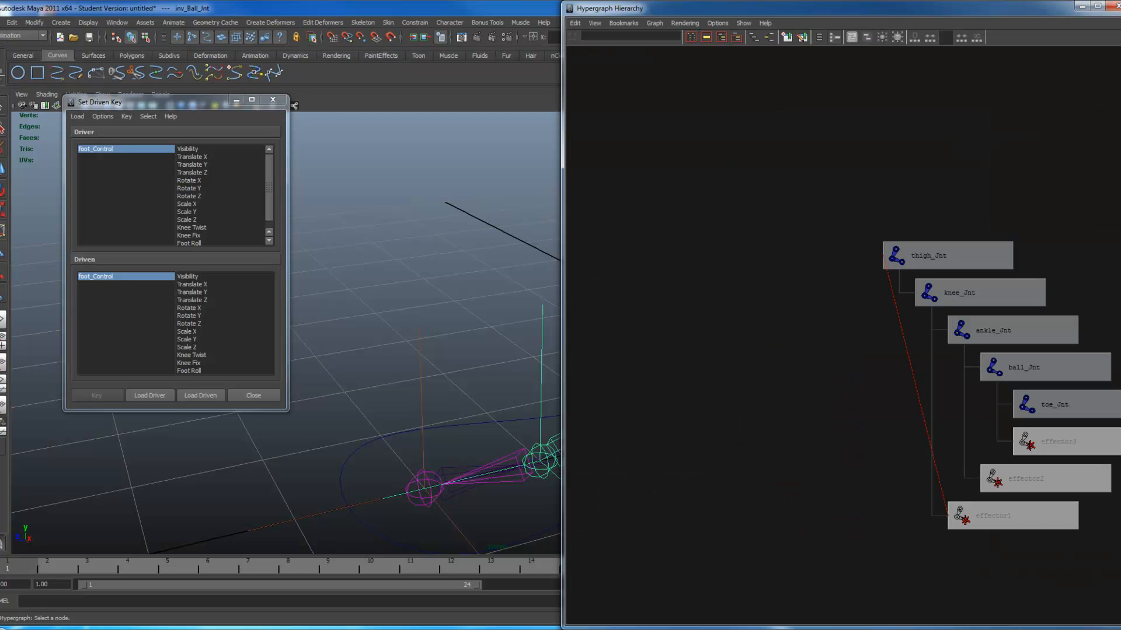
key(a)
key(f)
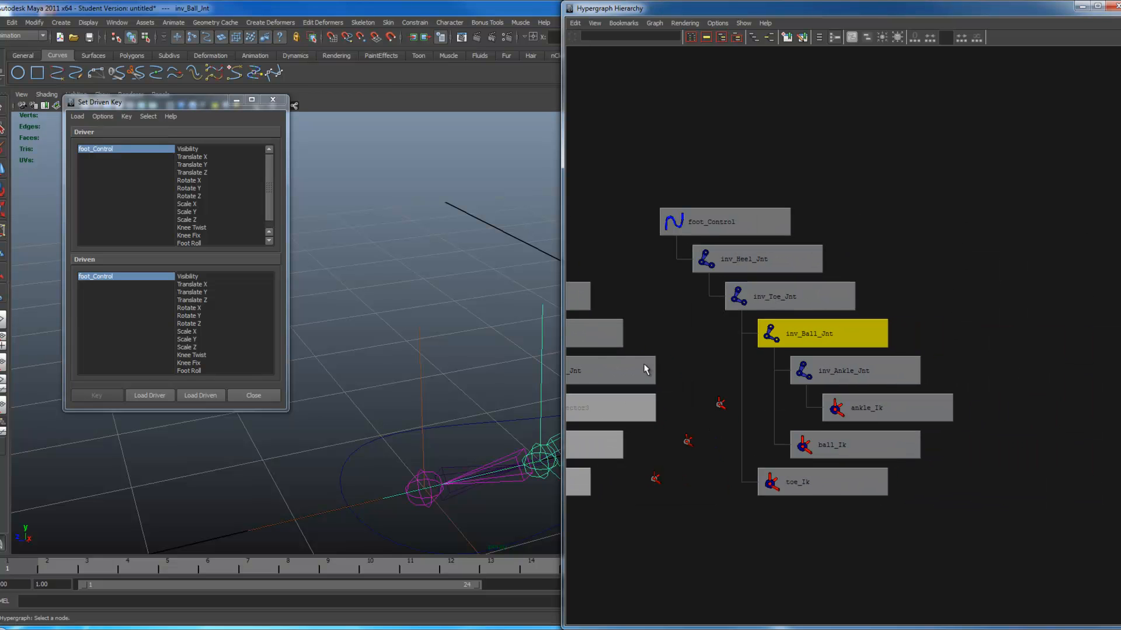
click(759, 261)
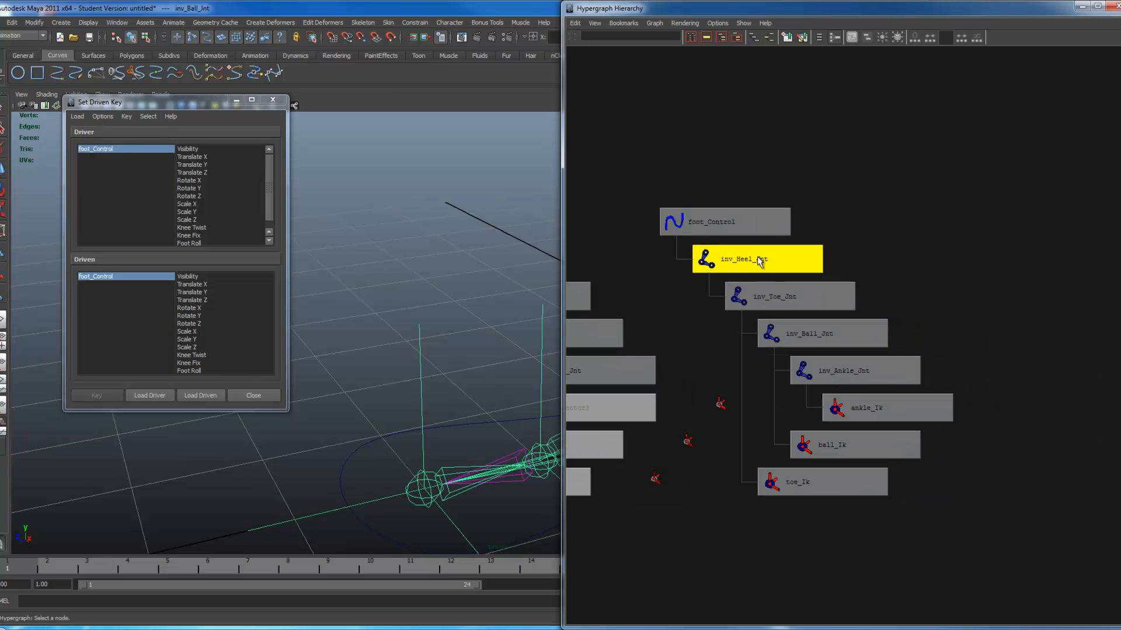
shift+click(803, 302)
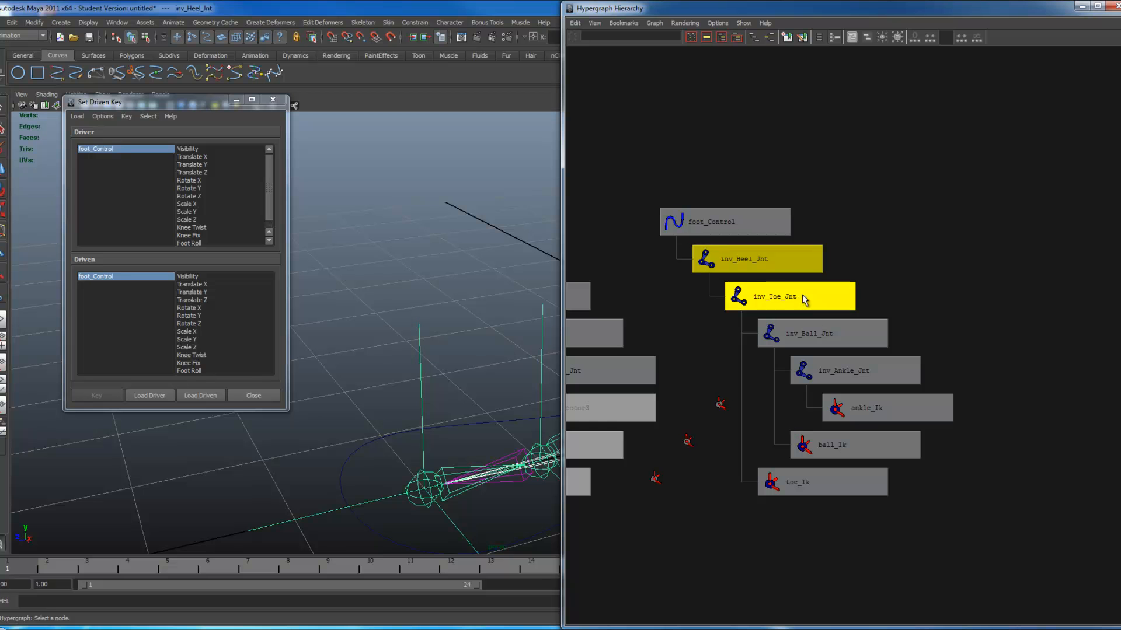
shift+click(841, 335)
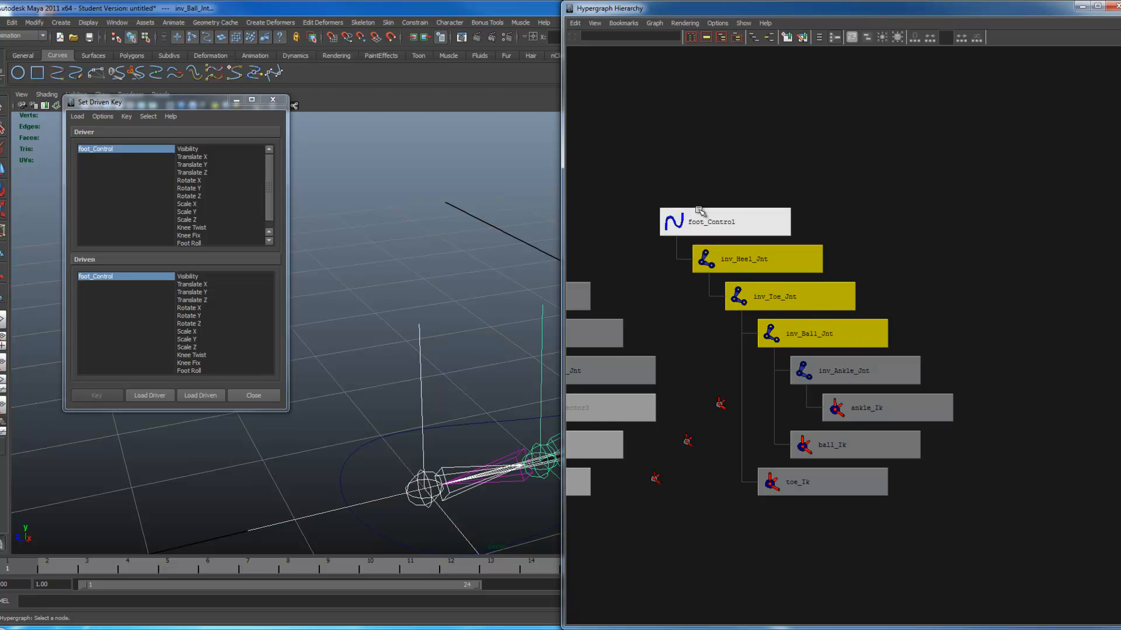
click(1086, 9)
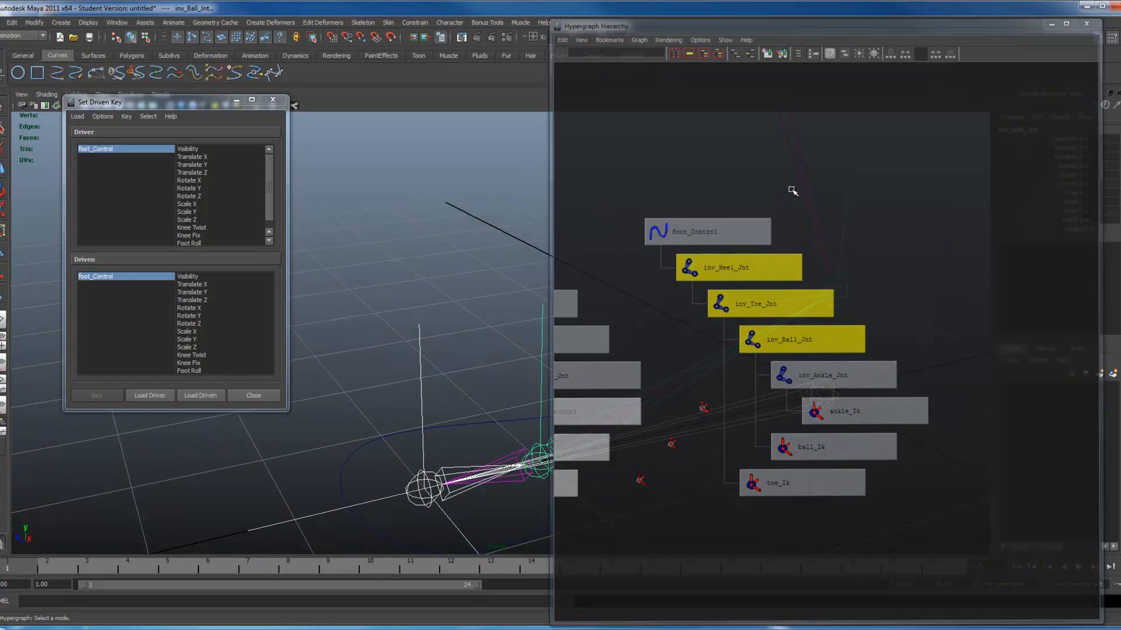
Load the three inverse joints as driven objects and pair foot_Control's Foot Roll with Rotate X of inv_Heel_Jnt, inv_Toe_Jnt and inv_Ball_Jnt
click(205, 397)
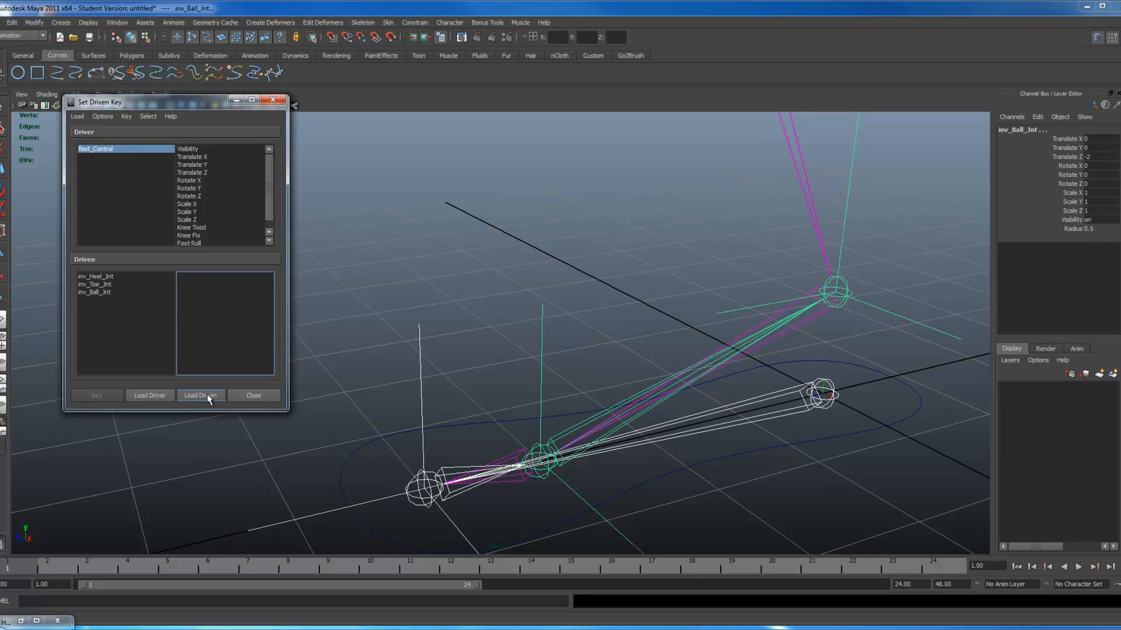
drag(271, 199, 271, 208)
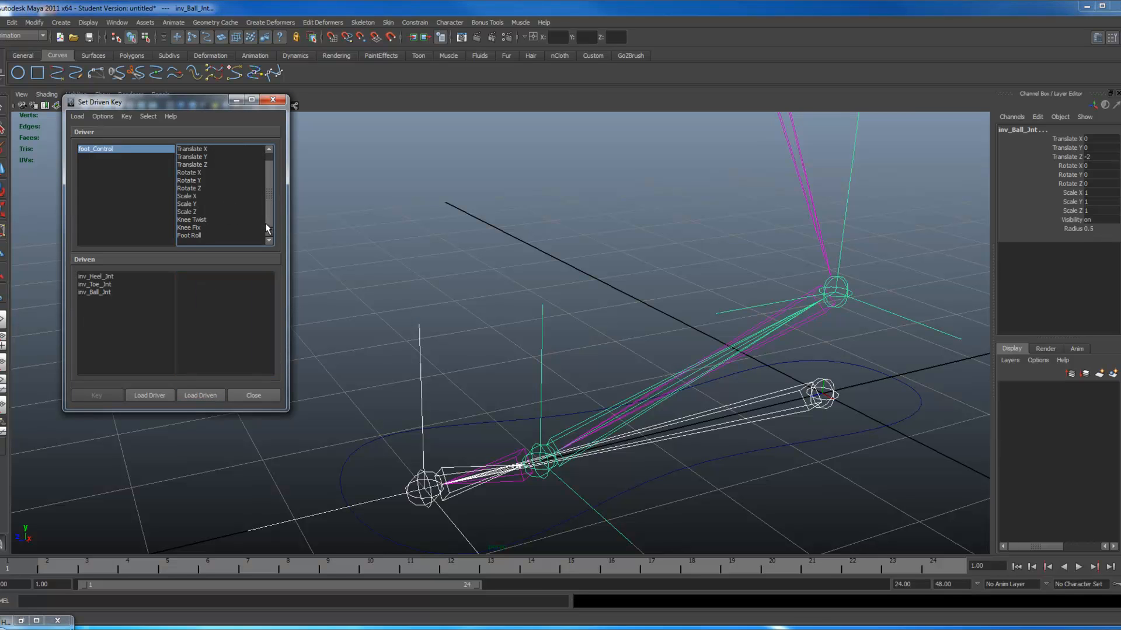
click(198, 236)
click(89, 278)
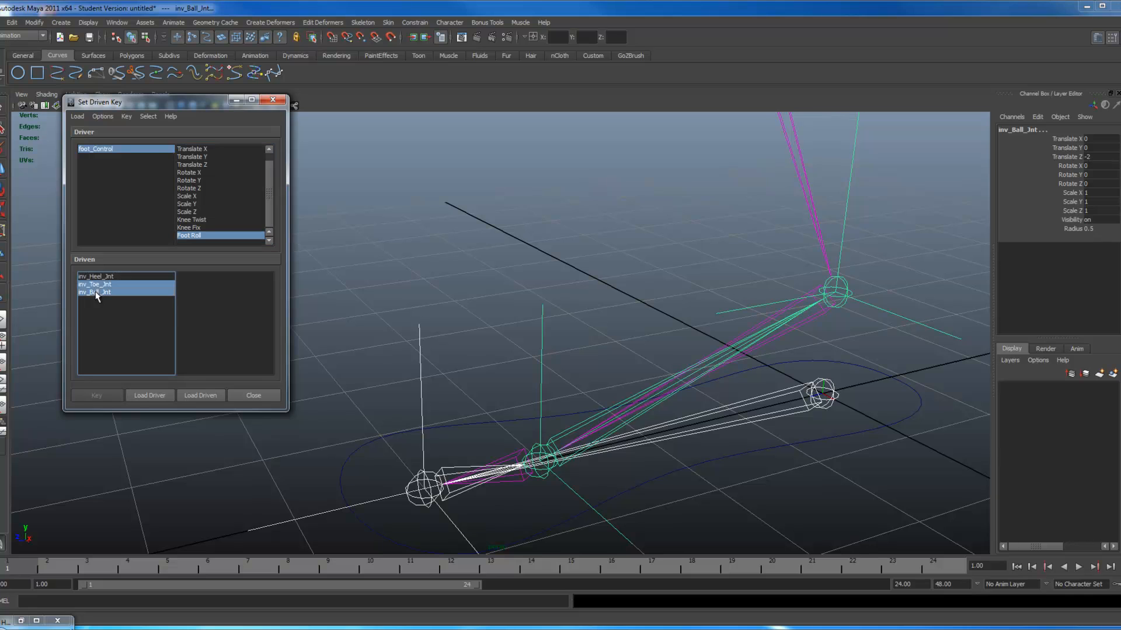
shift+click(96, 293)
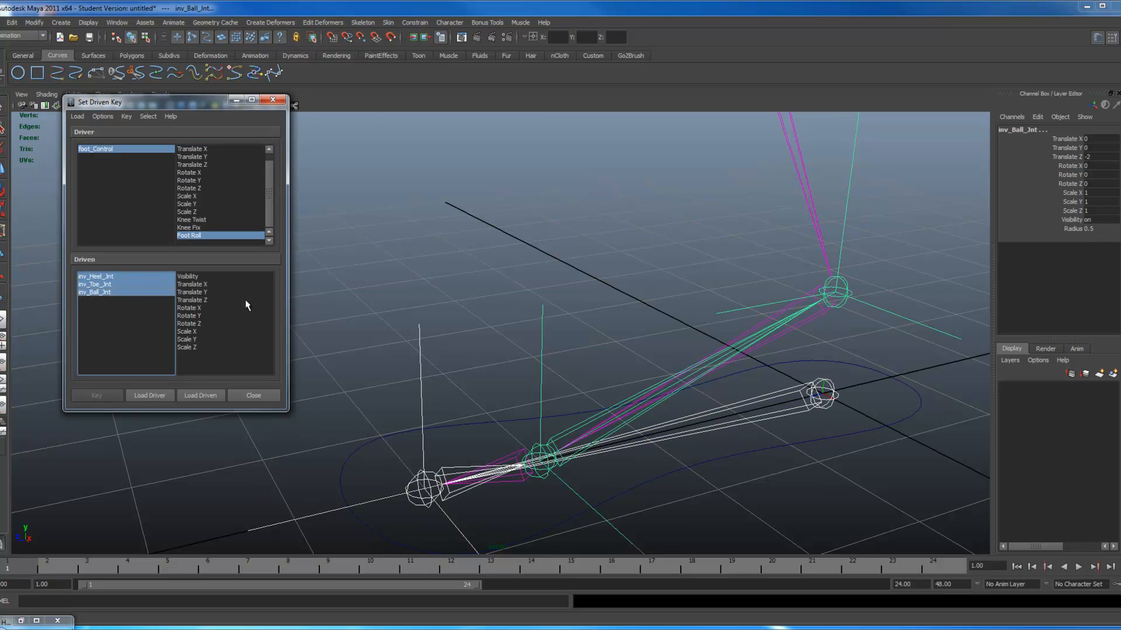
click(198, 308)
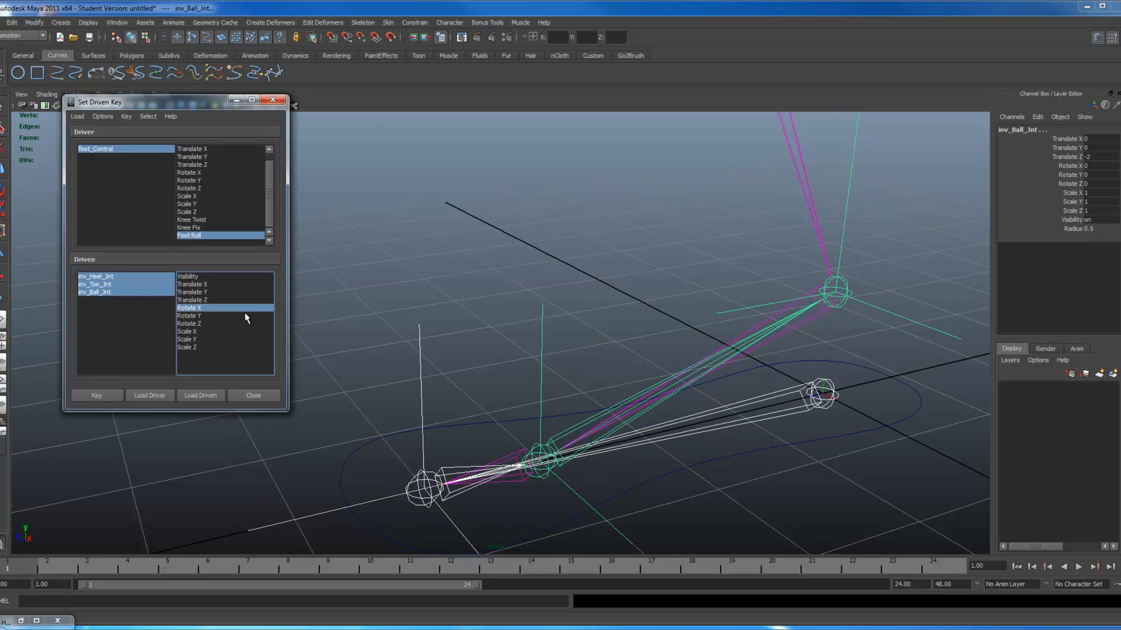
Try rotating inv_Ball_Jnt about X in the viewport, undoing each trial rotation
click(560, 436)
key(e)
drag(560, 415, 528, 422)
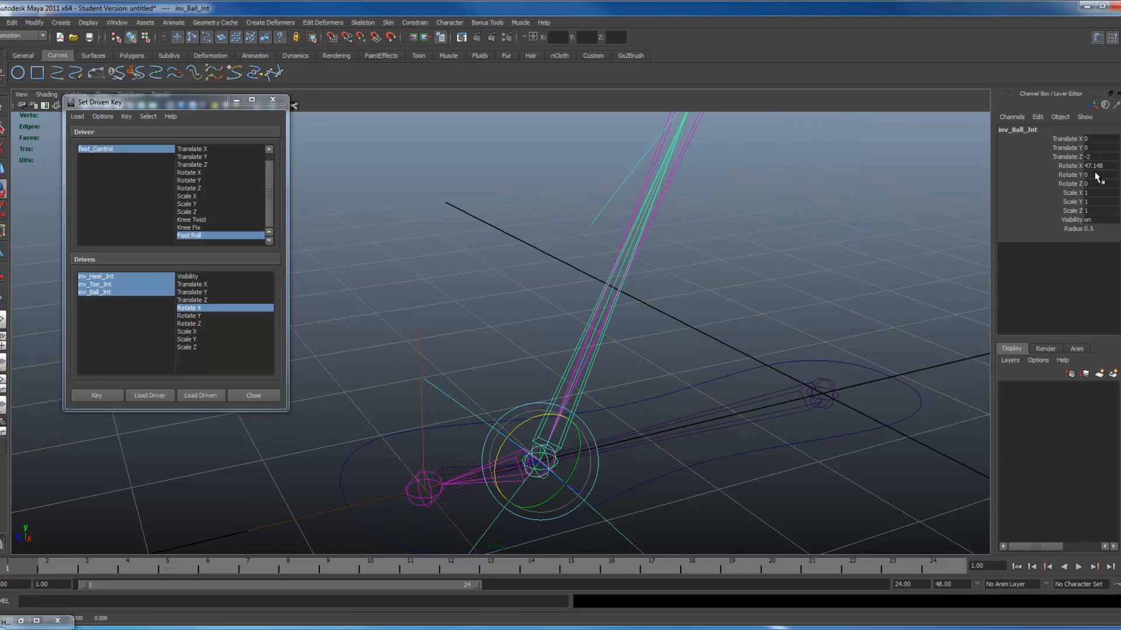
key(ctrl+z)
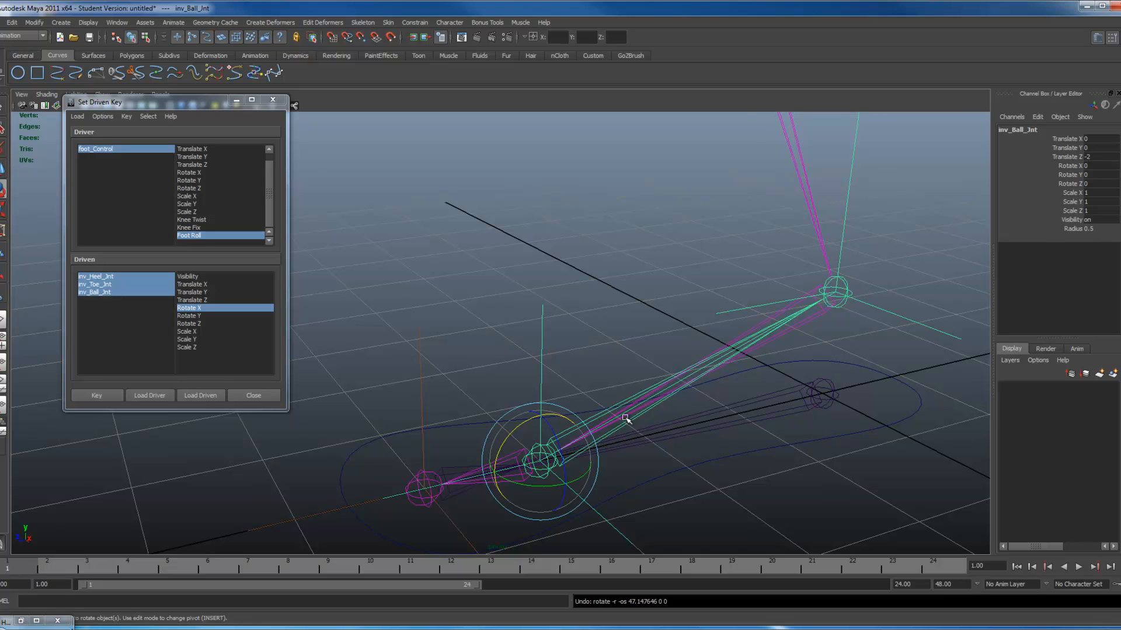
drag(521, 425, 500, 450)
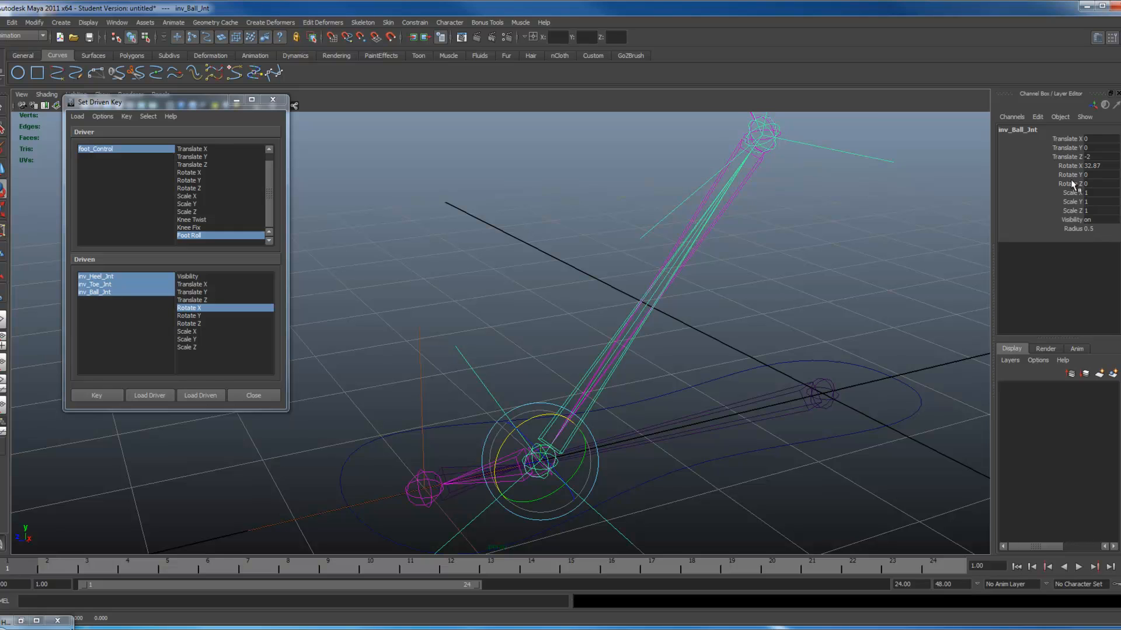
key(ctrl+z)
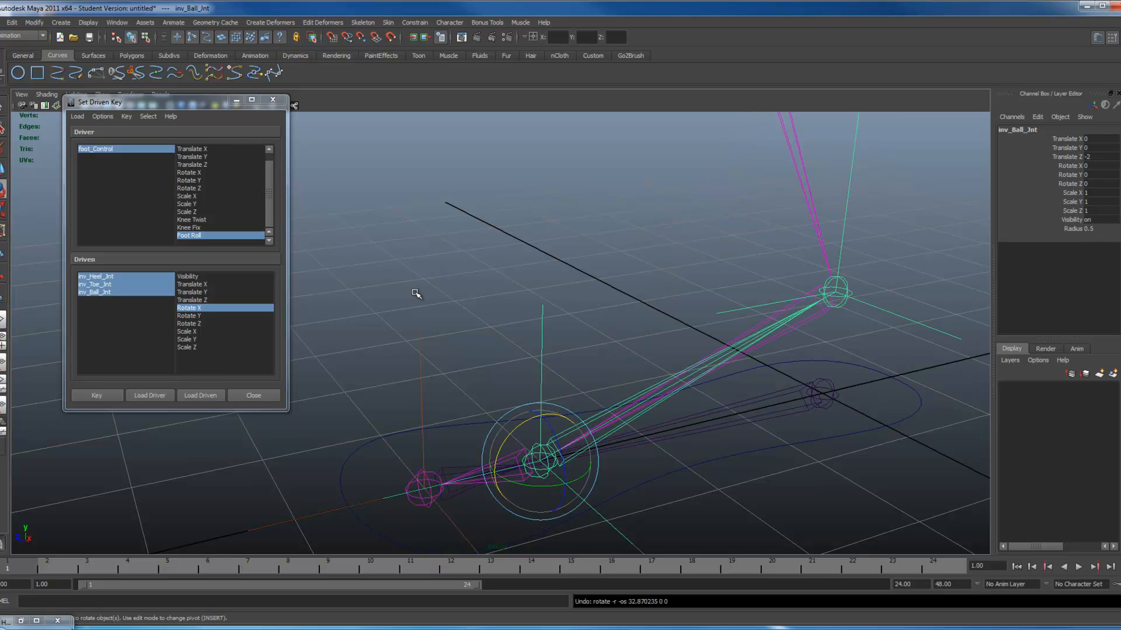
Set a driven key linking foot_Control's Foot Roll to Rotate X of all three inverse joints in the neutral pose
click(129, 151)
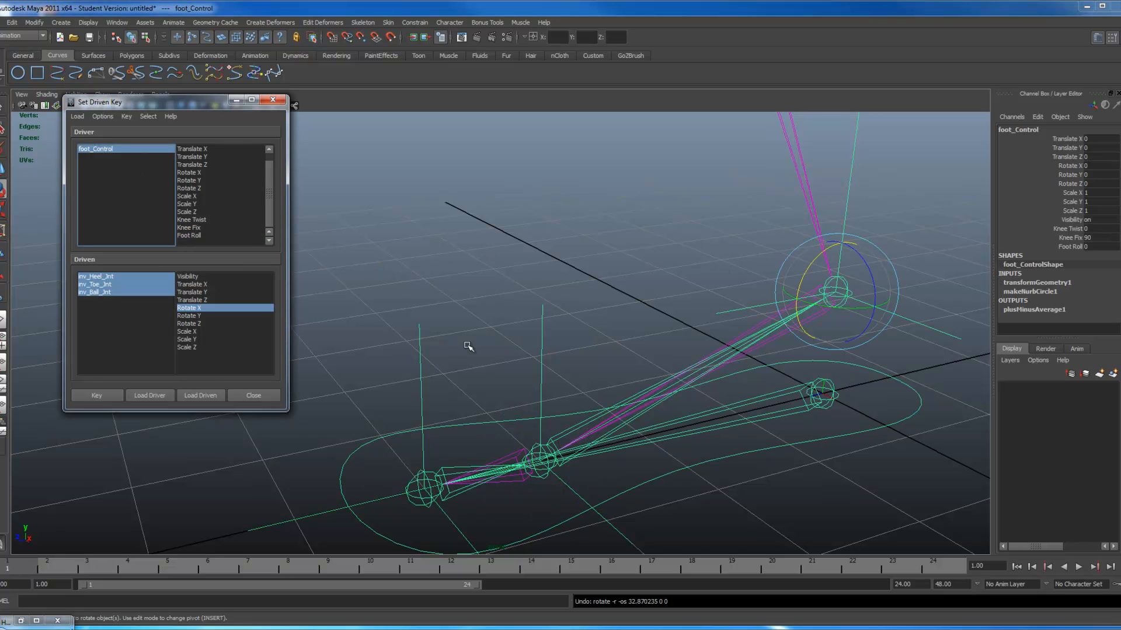
click(192, 236)
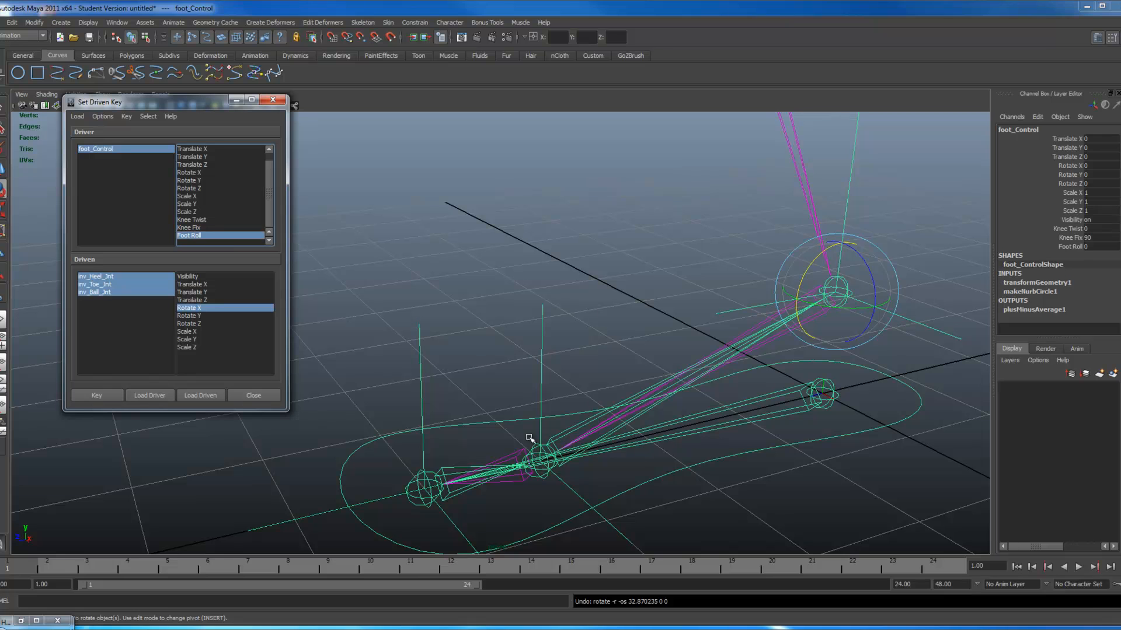
click(88, 398)
Set foot_Control's Foot Roll to -5 and the Rotate X of inv_Heel_Jnt to -40
click(1090, 246)
text(-5)
key(Return)
click(819, 388)
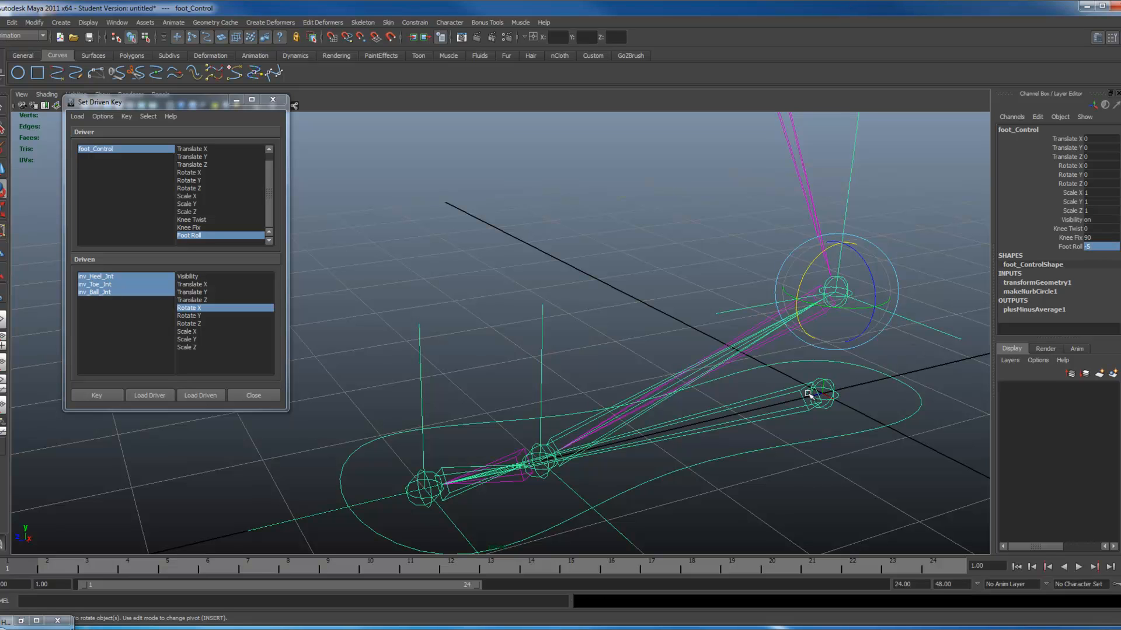
alt+right_drag(812, 386, 737, 349)
alt+drag(738, 349, 647, 375)
click(1098, 166)
text(-)
key(Return)
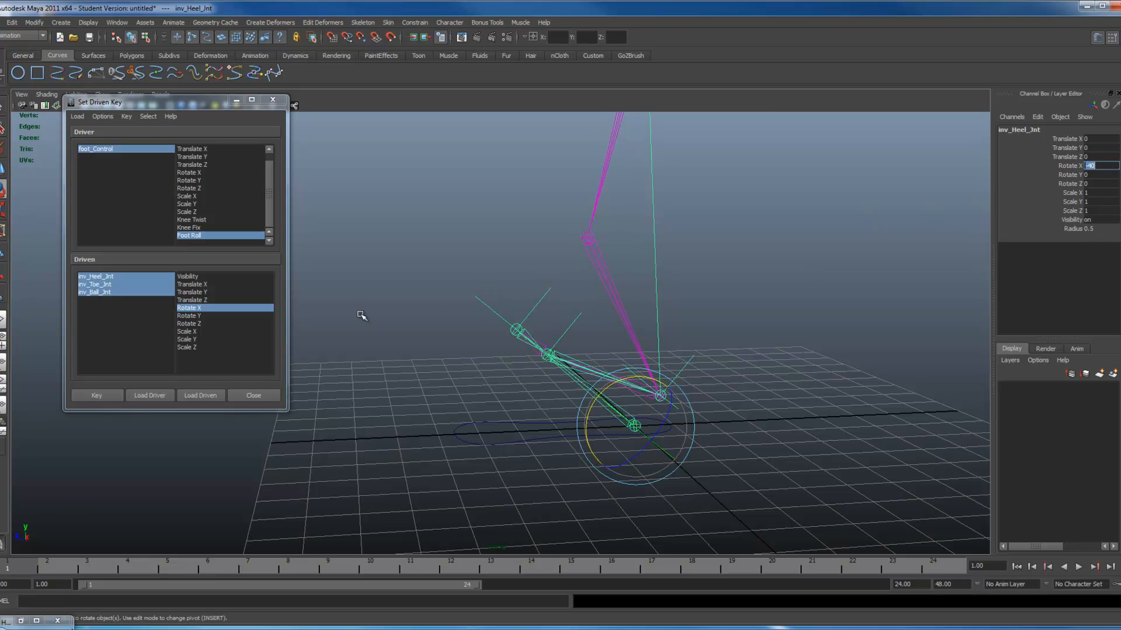
Set a driven key on Rotate X of inv_Heel_Jnt alone for the raised-toe pose
click(110, 278)
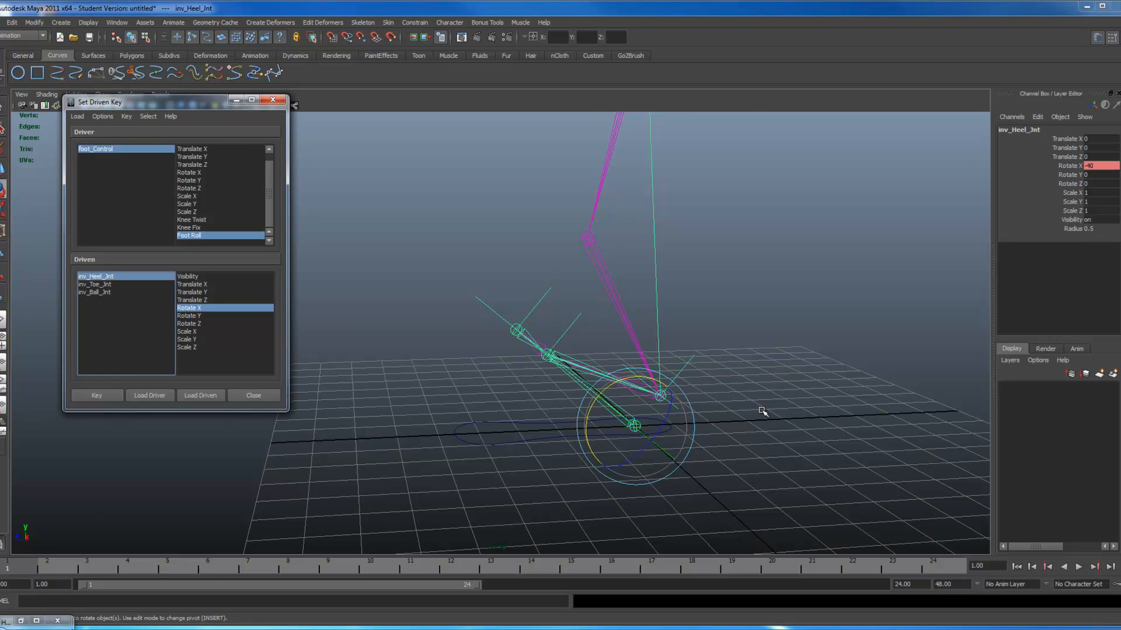
alt+drag(509, 354, 522, 355)
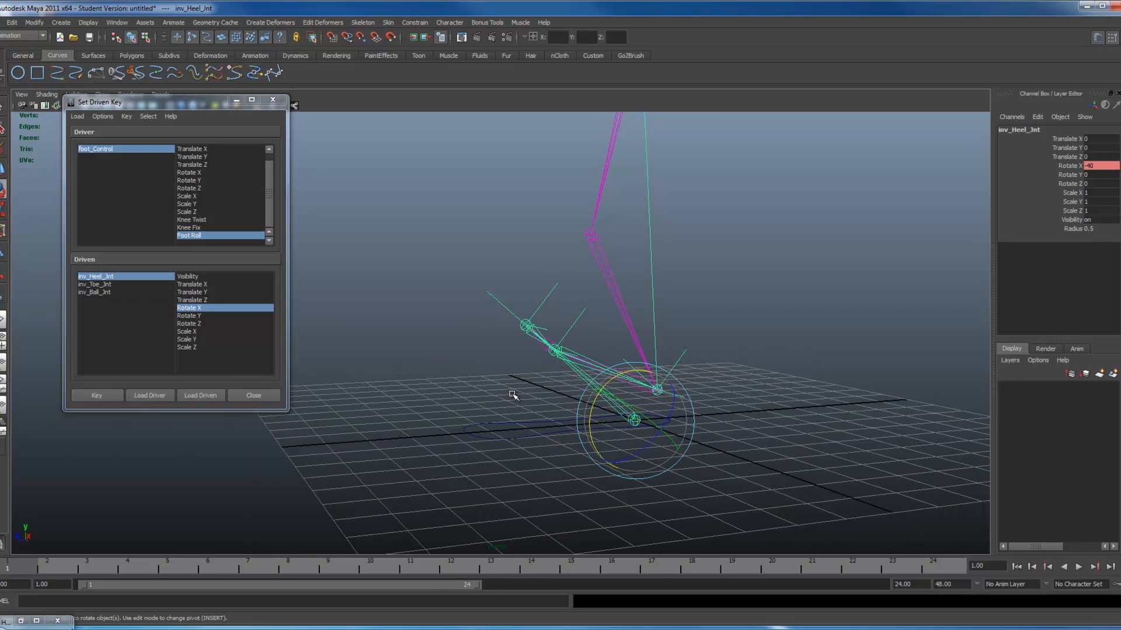
alt+drag(513, 393, 501, 390)
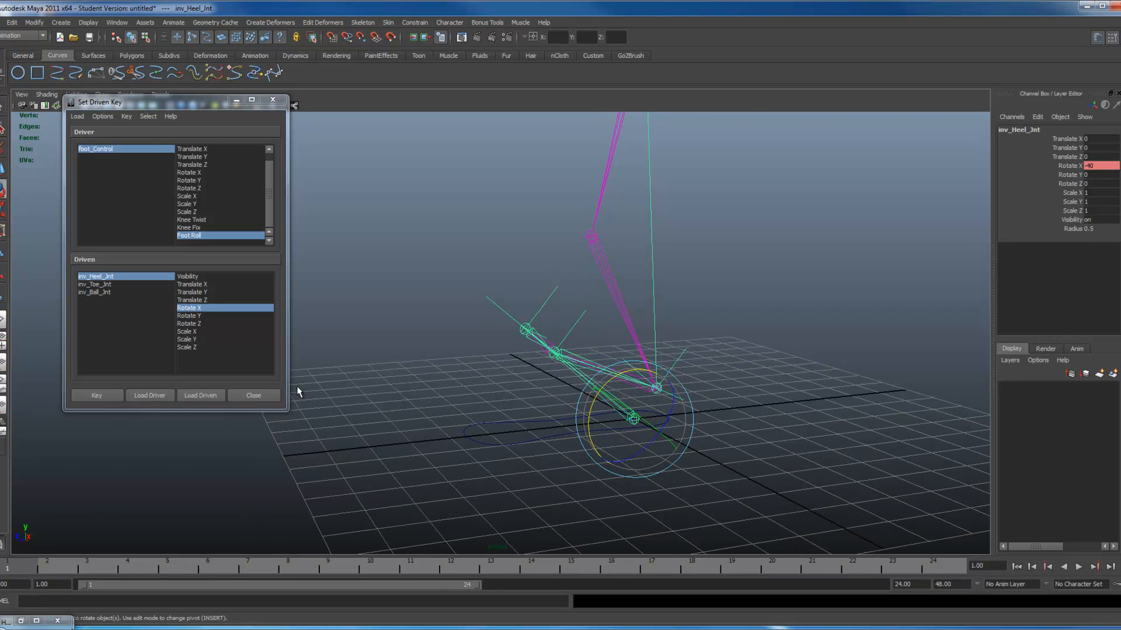
click(98, 395)
Scrub foot_Control's Foot Roll in the viewport to test how the heel pivot responds
click(539, 432)
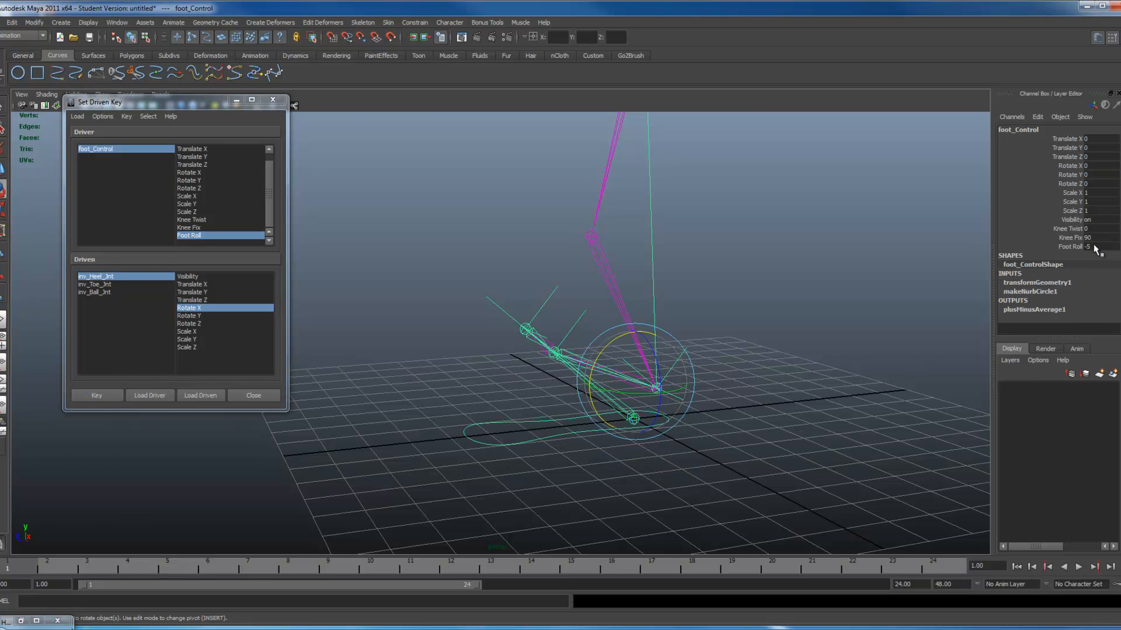
click(1071, 246)
middle_drag(697, 371, 675, 364)
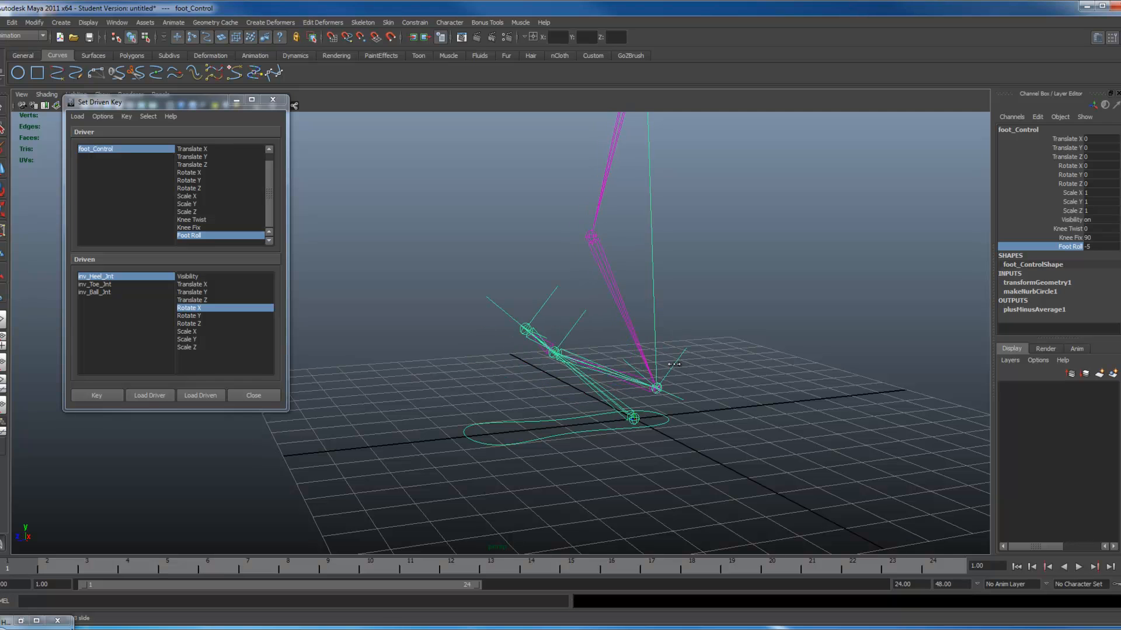
Set foot_Control's Foot Roll to 5 and the Rotate X of inv_Ball_Jnt to 30
click(1101, 247)
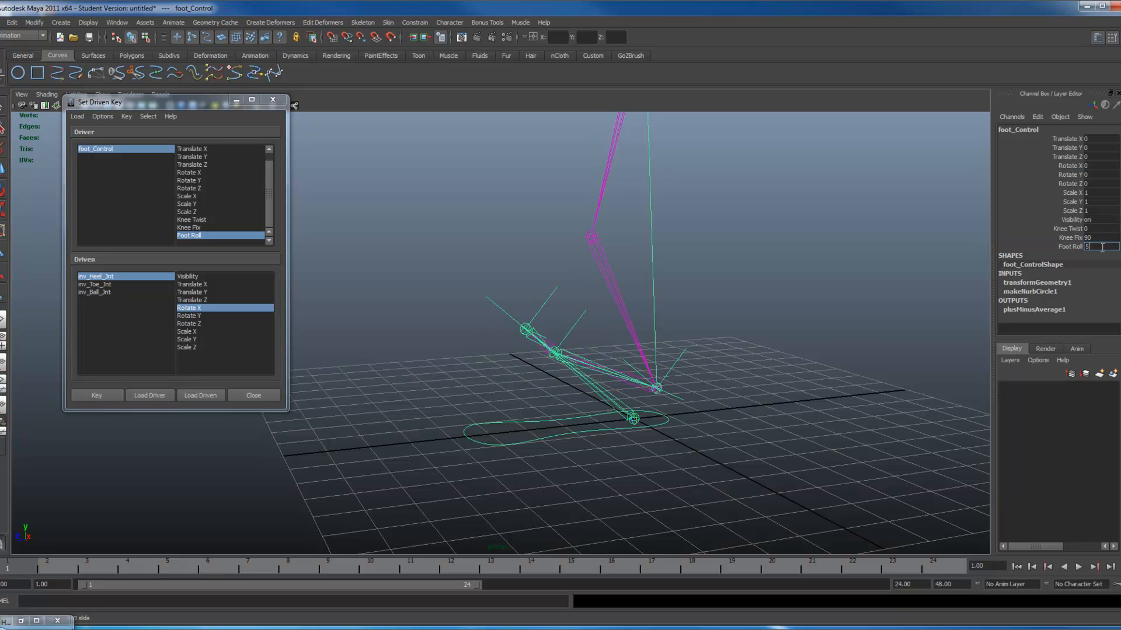
key(Return)
alt+drag(631, 388, 593, 450)
click(542, 420)
key(e)
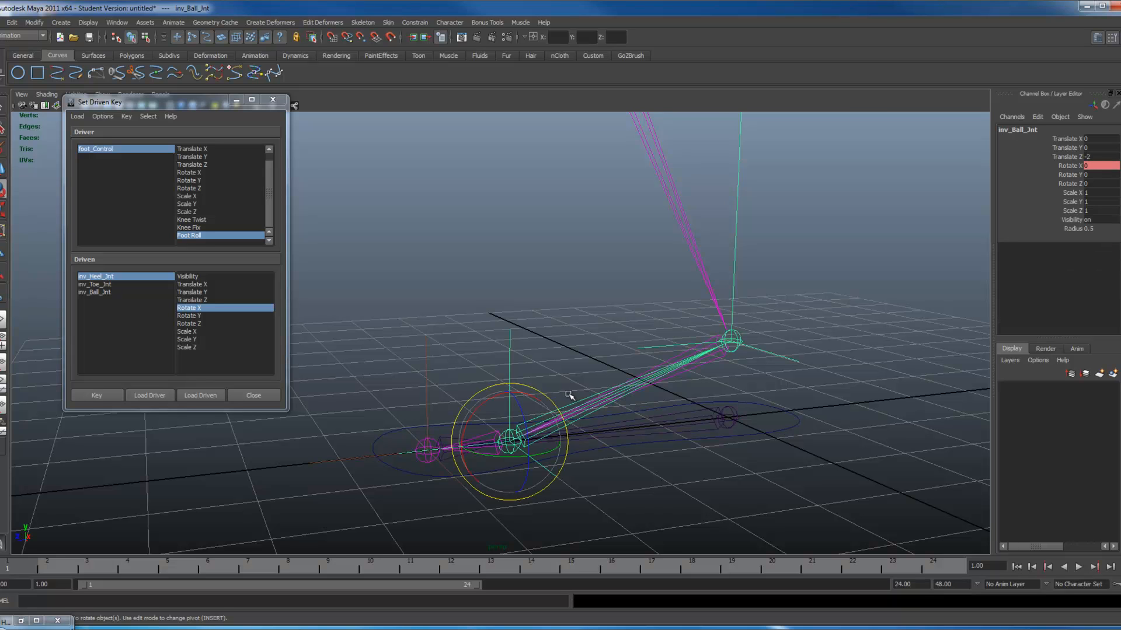
drag(534, 397, 513, 350)
click(1097, 165)
text(30)
key(Return)
Set driven keys at Foot Roll 5 on Rotate X of inv_Ball_Jnt and of inv_Toe_Jnt
alt+drag(888, 370, 648, 404)
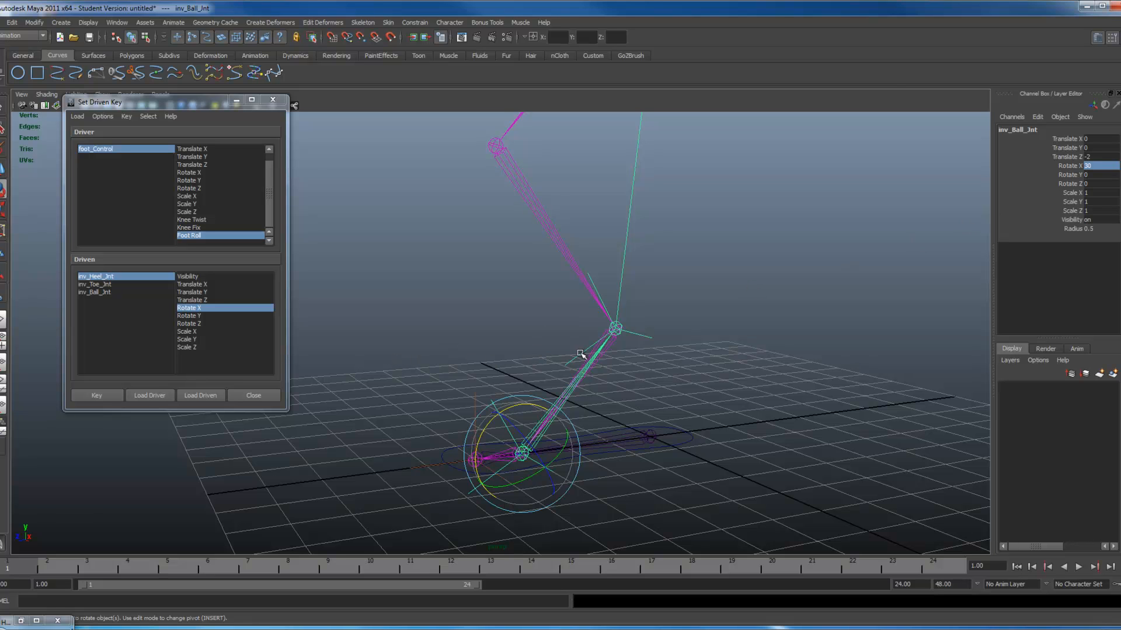
alt+drag(581, 354, 585, 357)
click(100, 293)
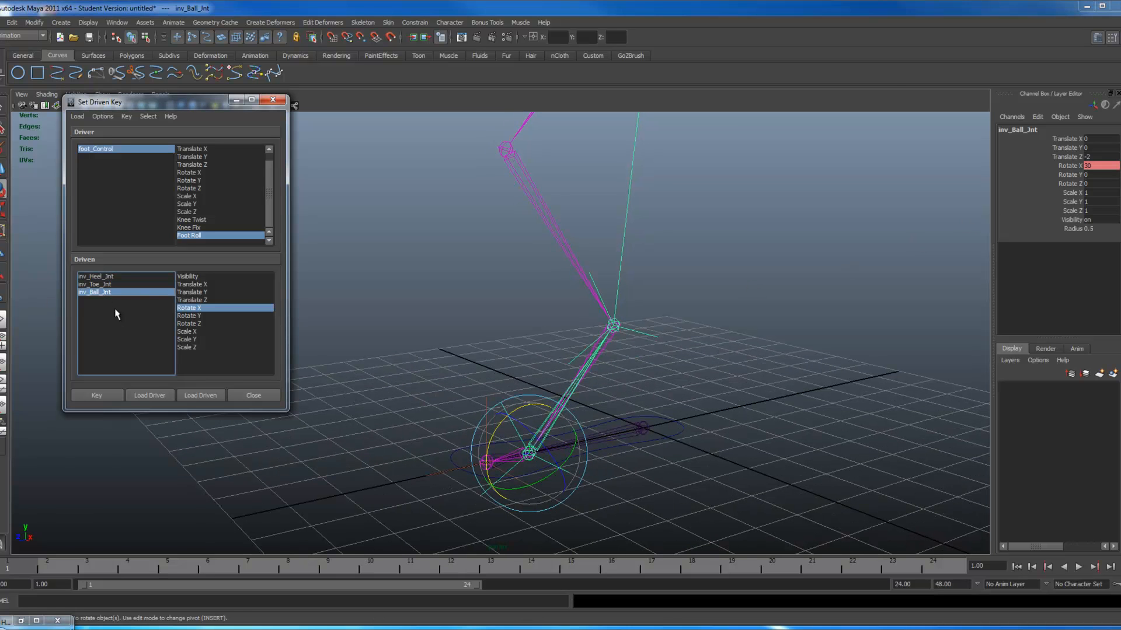
click(107, 395)
click(101, 285)
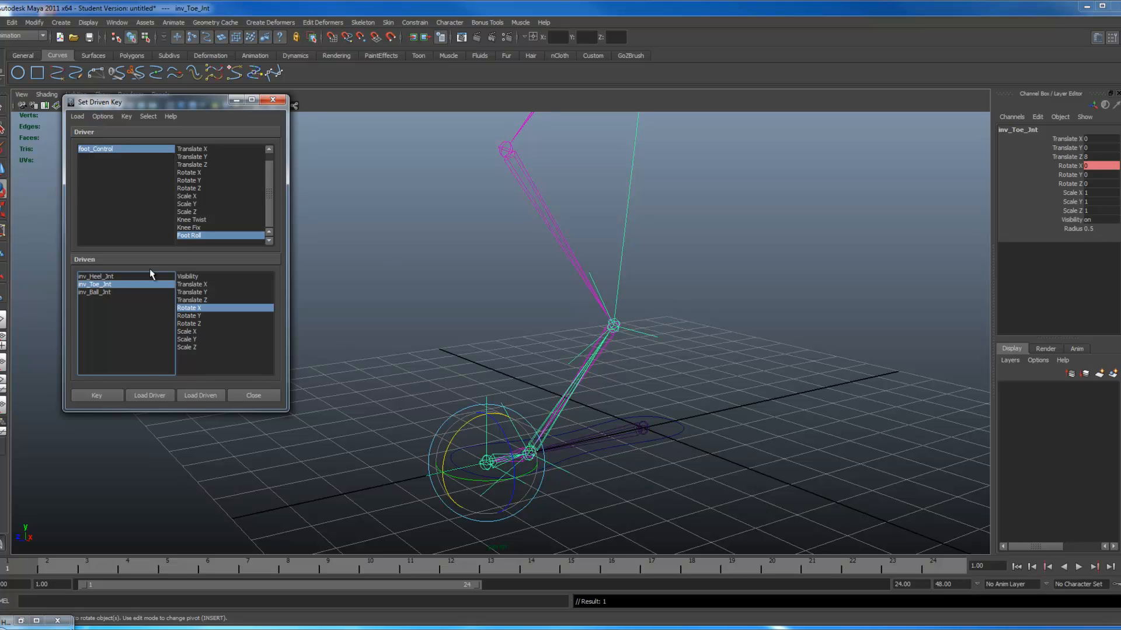
click(90, 396)
Set foot_Control's Foot Roll to 10 and the Rotate X of inv_Toe_Jnt to 40
click(679, 428)
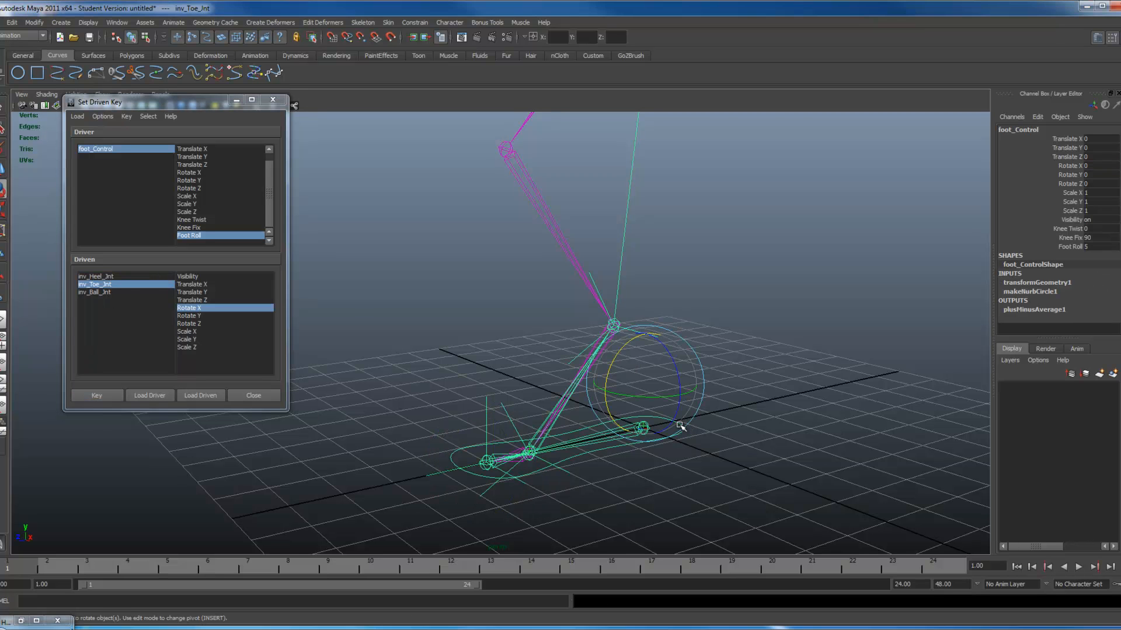
click(1108, 246)
click(518, 375)
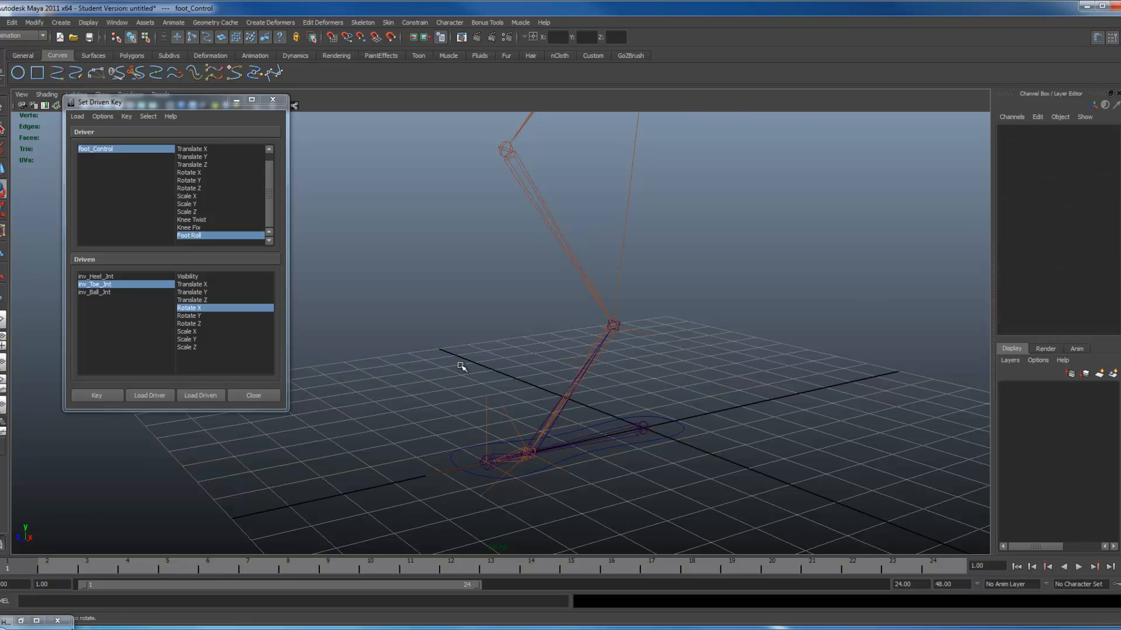
click(494, 453)
alt+drag(661, 407, 474, 390)
alt+right_drag(679, 442, 528, 410)
drag(495, 359, 472, 348)
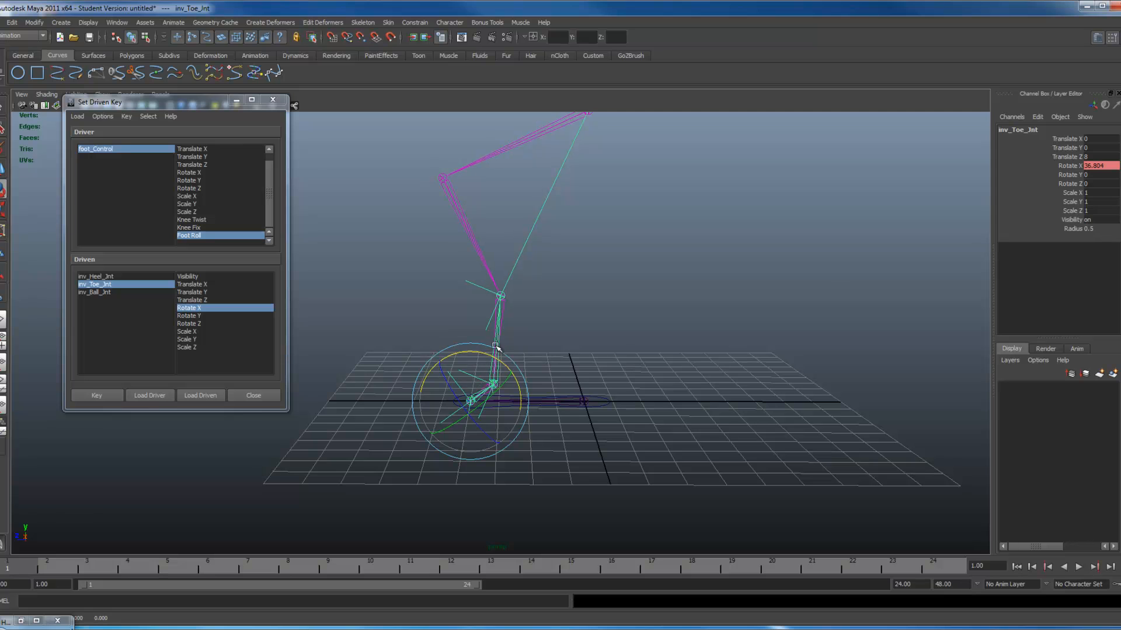
double_click(1100, 166)
key(Return)
Increase the Rotate X of inv_Toe_Jnt to 50 and set a driven key on it at Foot Roll 10
alt+drag(656, 380, 619, 371)
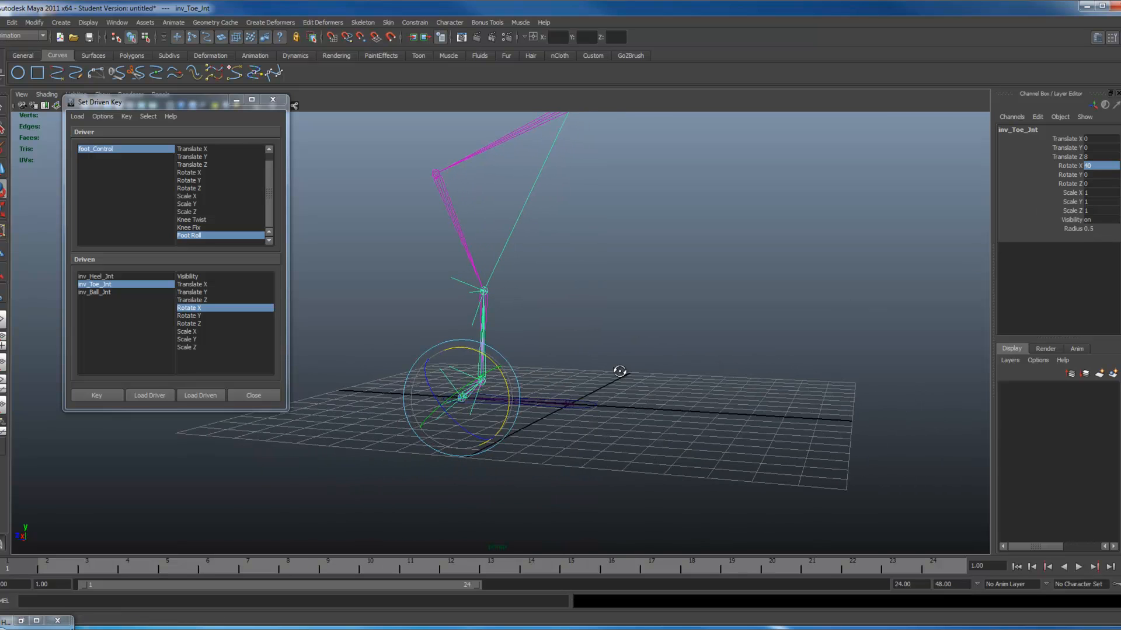
alt+drag(453, 304, 479, 359)
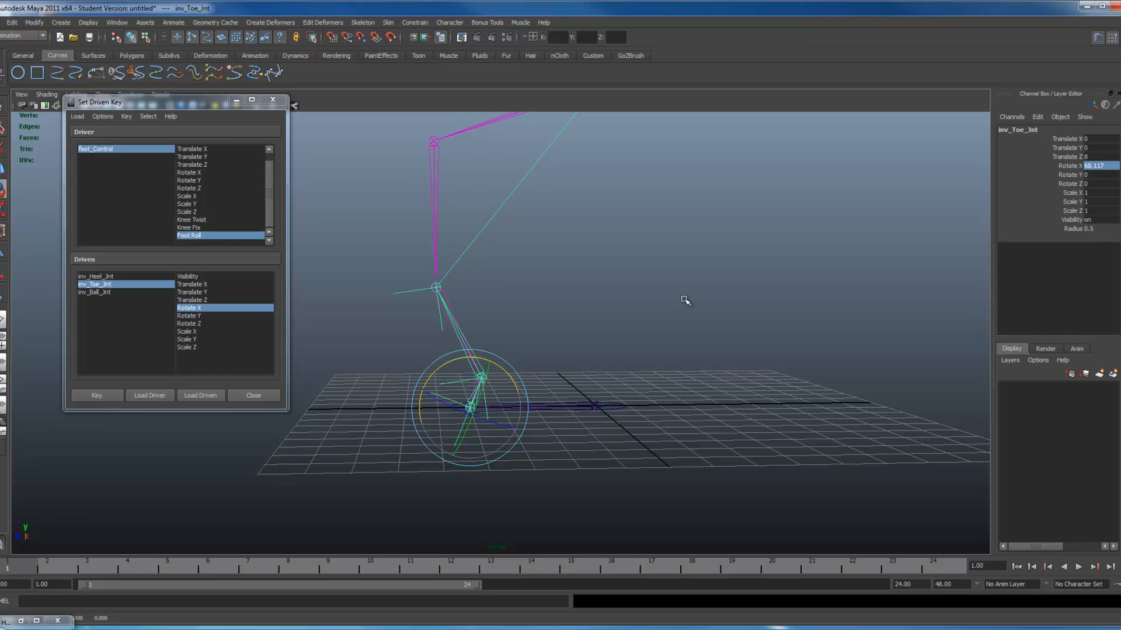
drag(478, 358, 496, 367)
double_click(1094, 166)
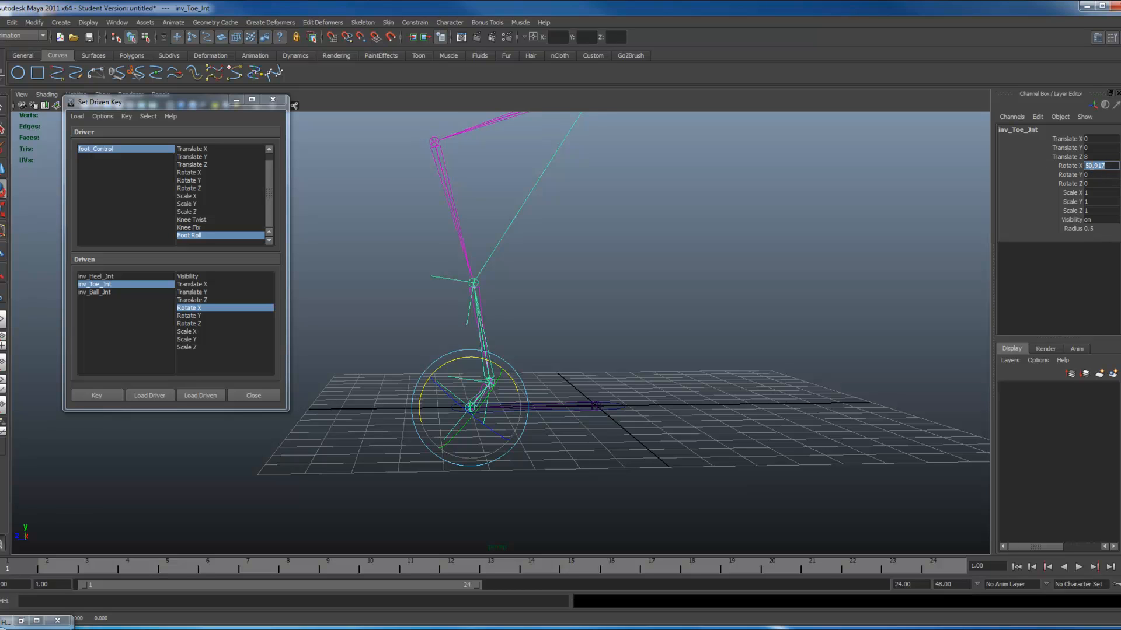
text(50)
key(Return)
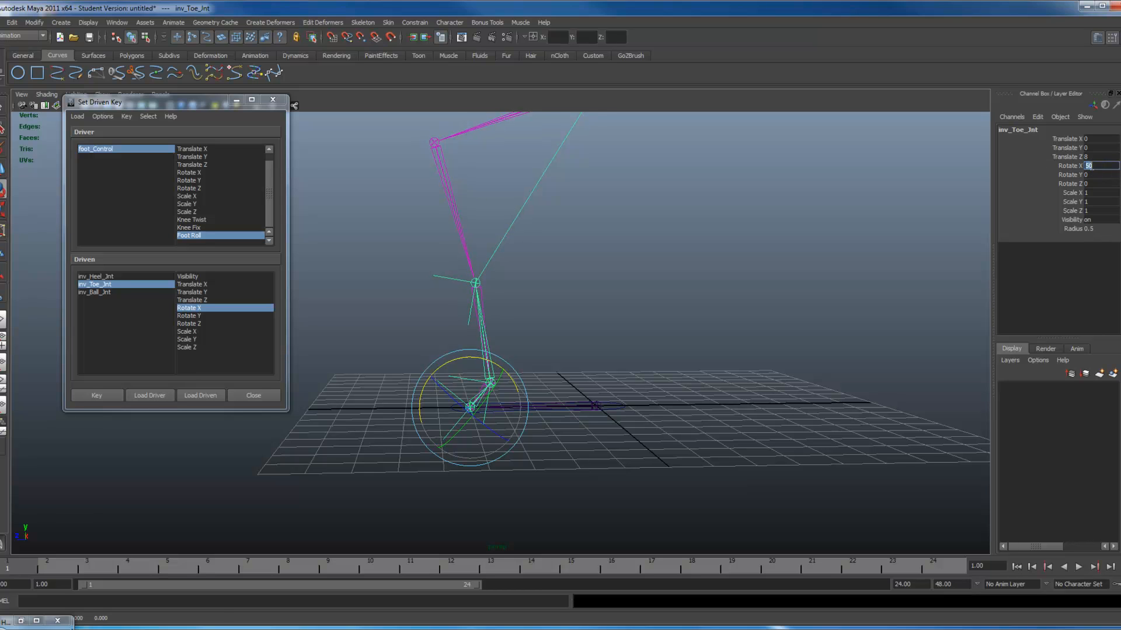
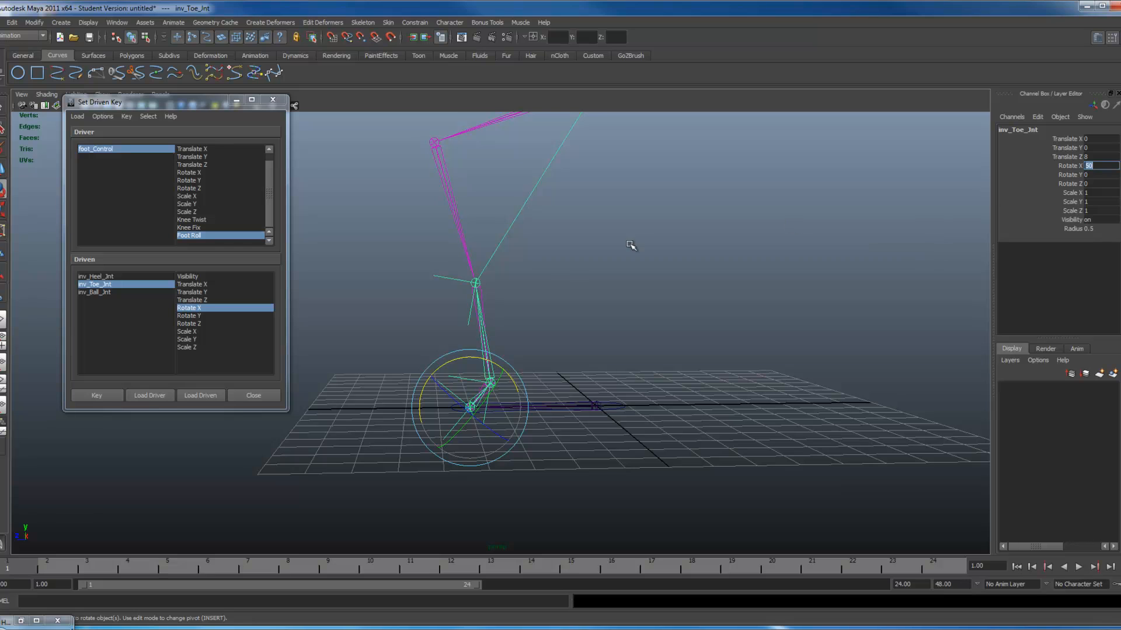
click(111, 396)
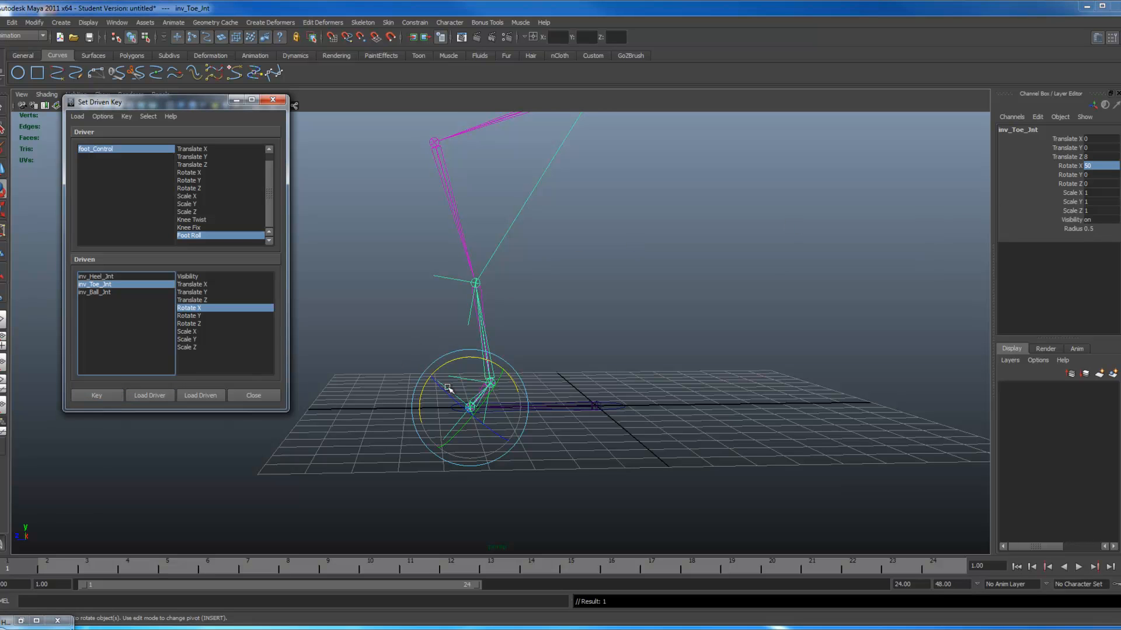
Select foot_Control and scrub its Foot Roll through its range to test the complete heel, ball and toe roll
click(576, 370)
click(616, 408)
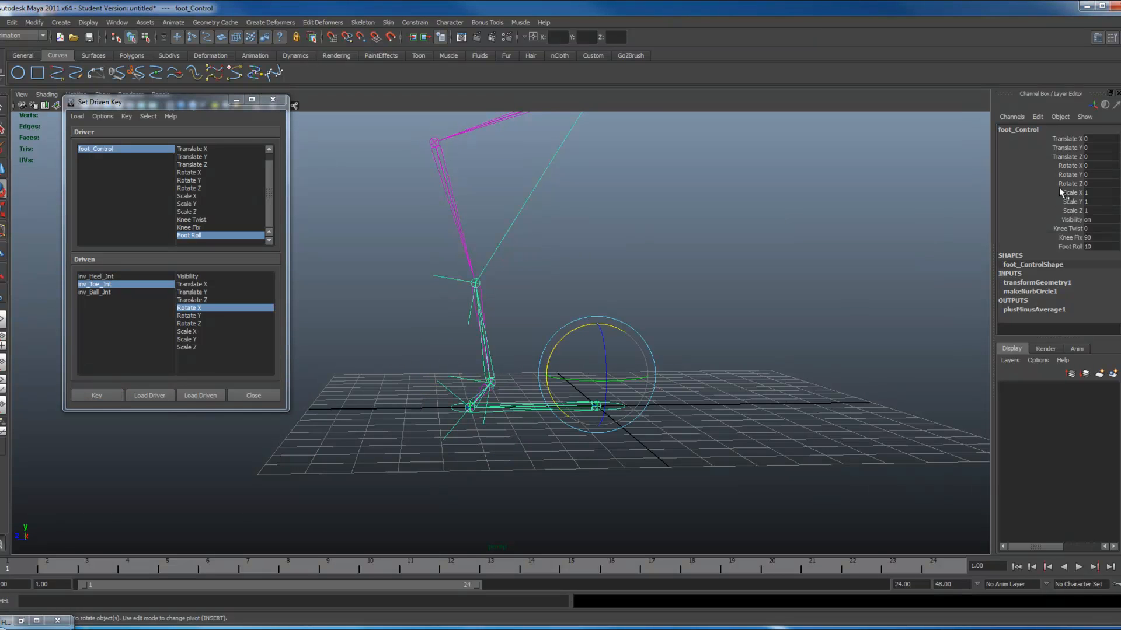
click(1070, 246)
mouse_move(826, 329)
middle_down()
mouse_move(733, 335)
mouse_move(843, 334)
middle_up()
middle_drag(781, 339, 720, 345)
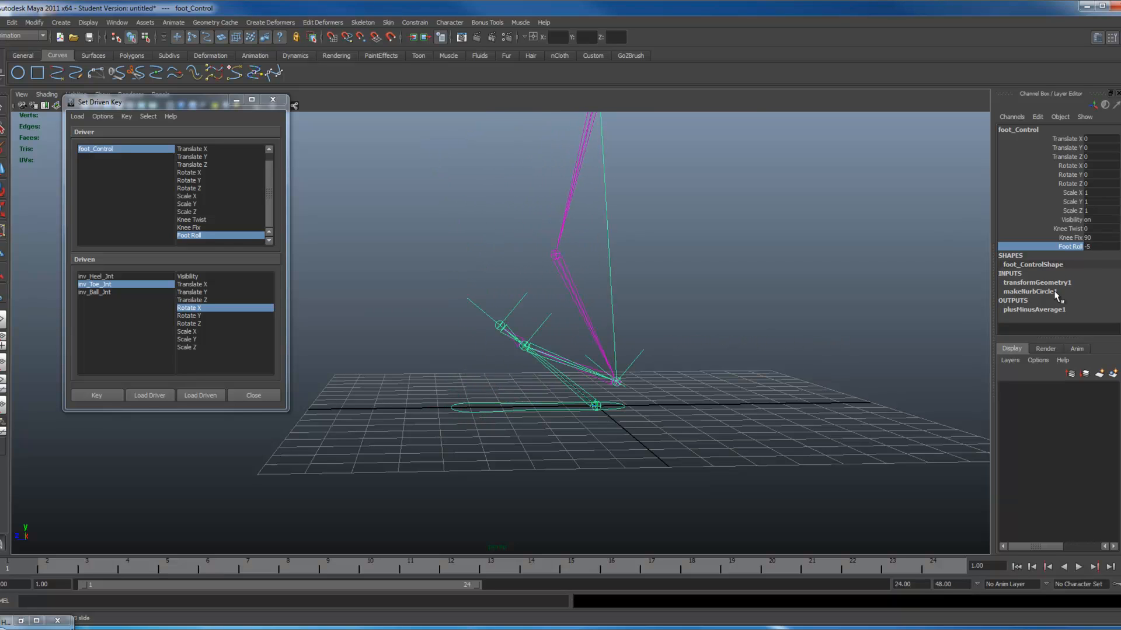
Reset foot_Control's Foot Roll to 0
click(1091, 247)
text(0)
key(Return)
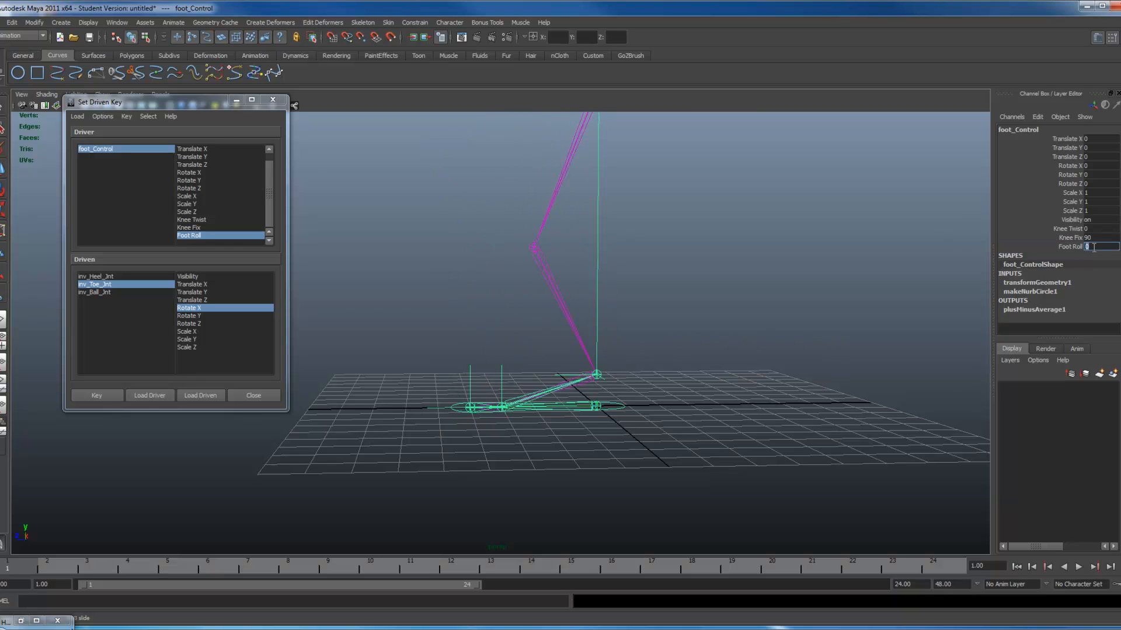
Try locking and hiding foot_Control's Knee Fix, Scale X, Y, Z and Visibility channels, and undo it
alt+drag(555, 413, 877, 350)
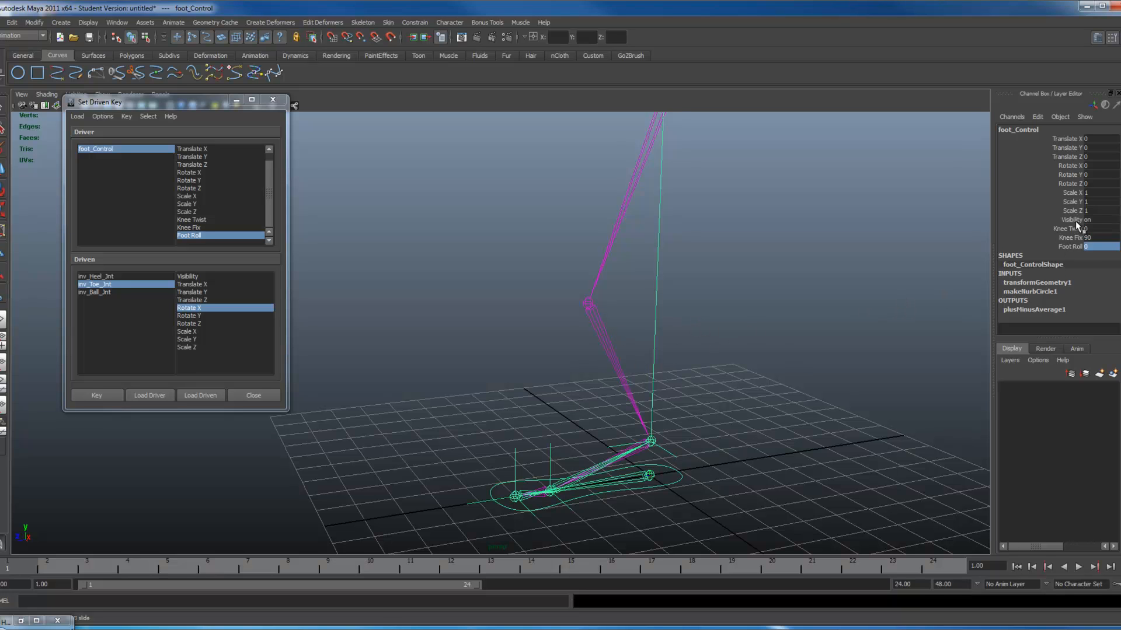
click(1063, 239)
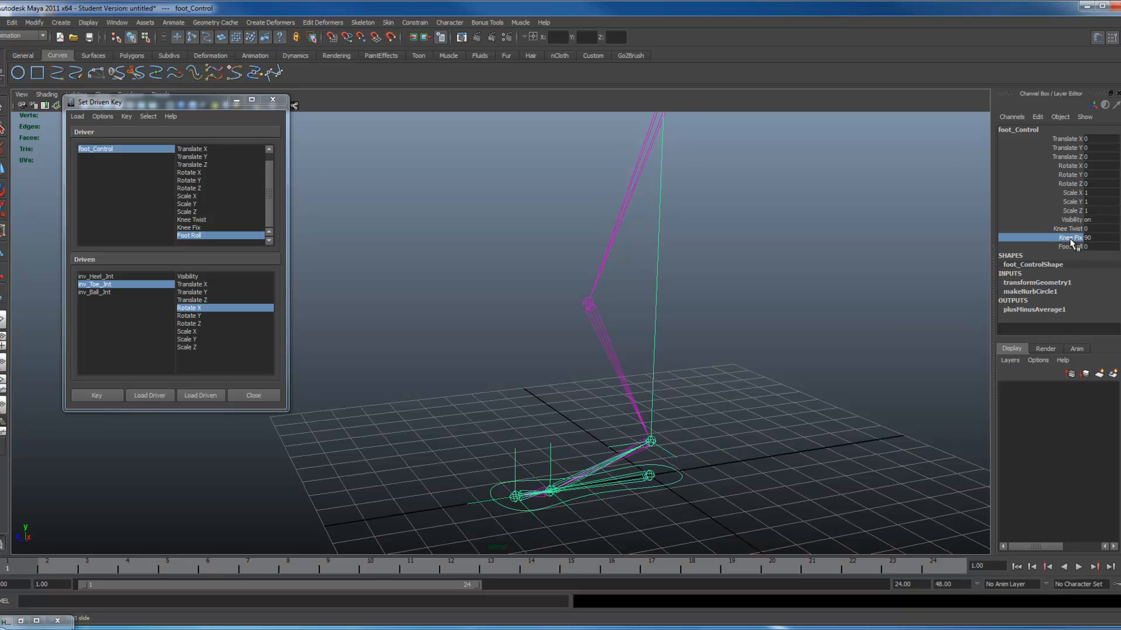
right_click(1072, 244)
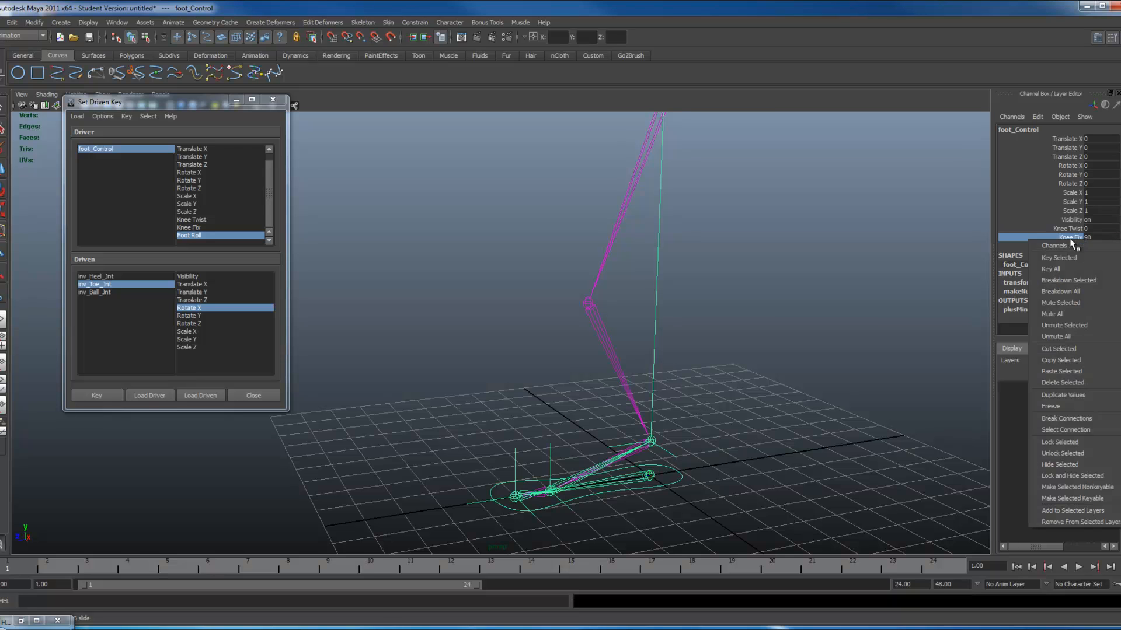
click(1070, 476)
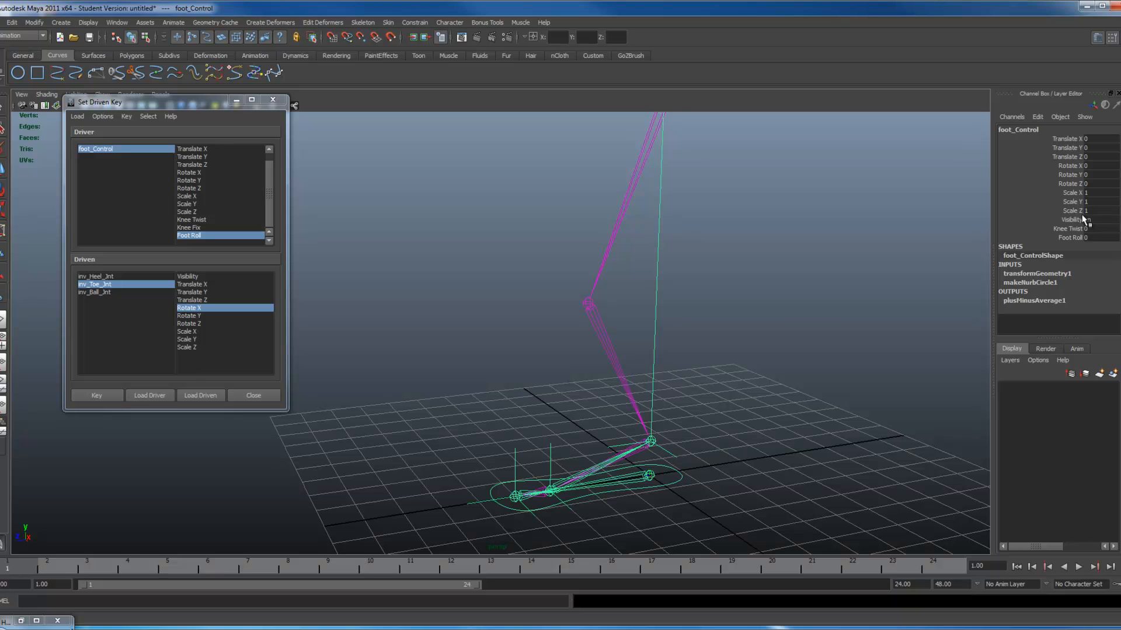
drag(1080, 222, 1079, 195)
right_click(1079, 195)
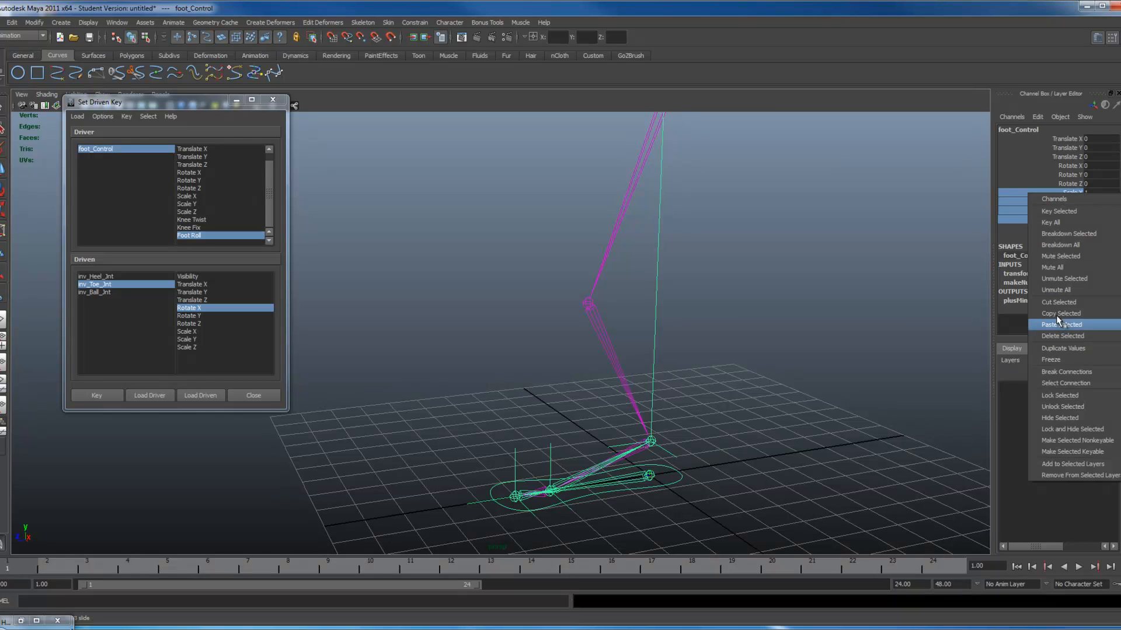
click(1051, 430)
mouse_move(737, 394)
alt+mouse_down()
mouse_move(807, 375)
mouse_move(718, 387)
alt+mouse_up()
key(ctrl+z)
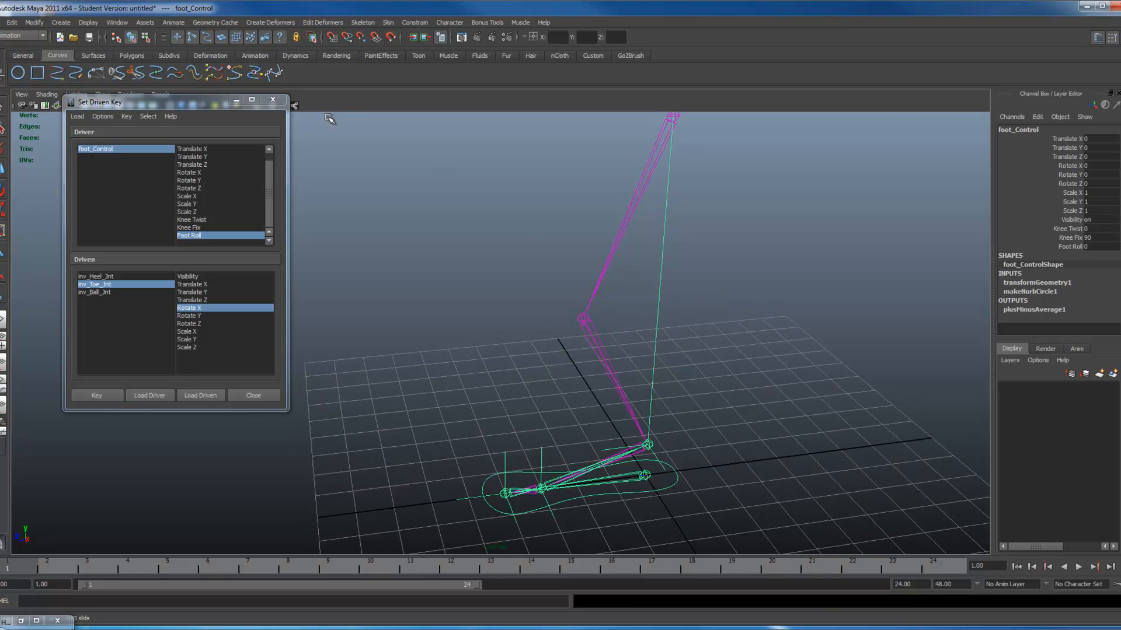
Select thigh_Jnt and foot_Control in the Hypergraph Hierarchy and group them
alt+drag(325, 163, 465, 328)
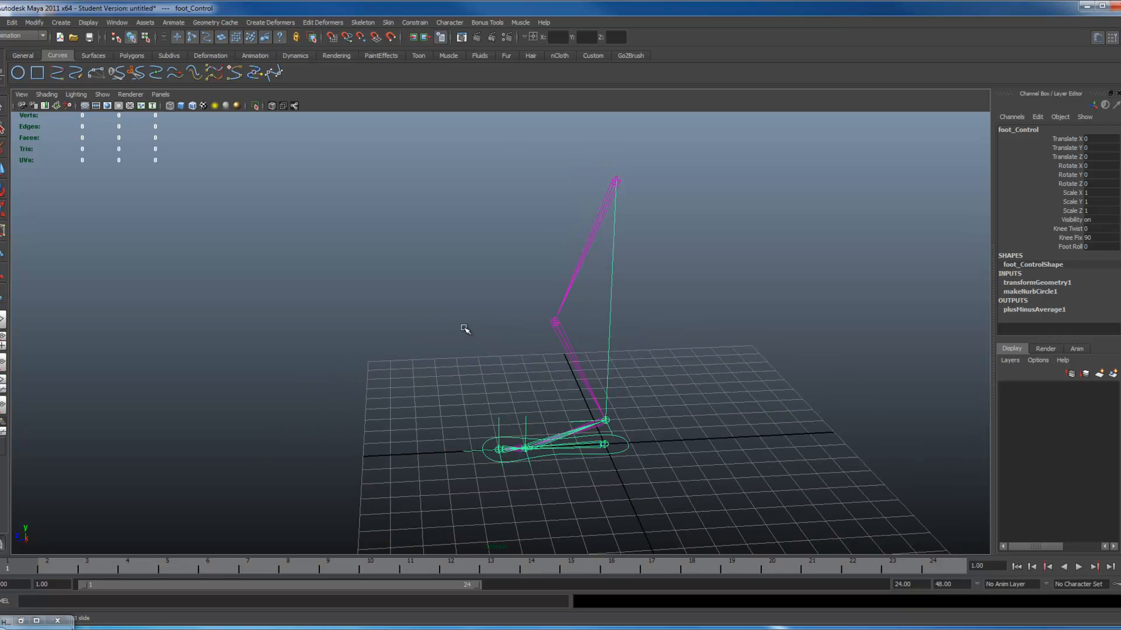
click(117, 22)
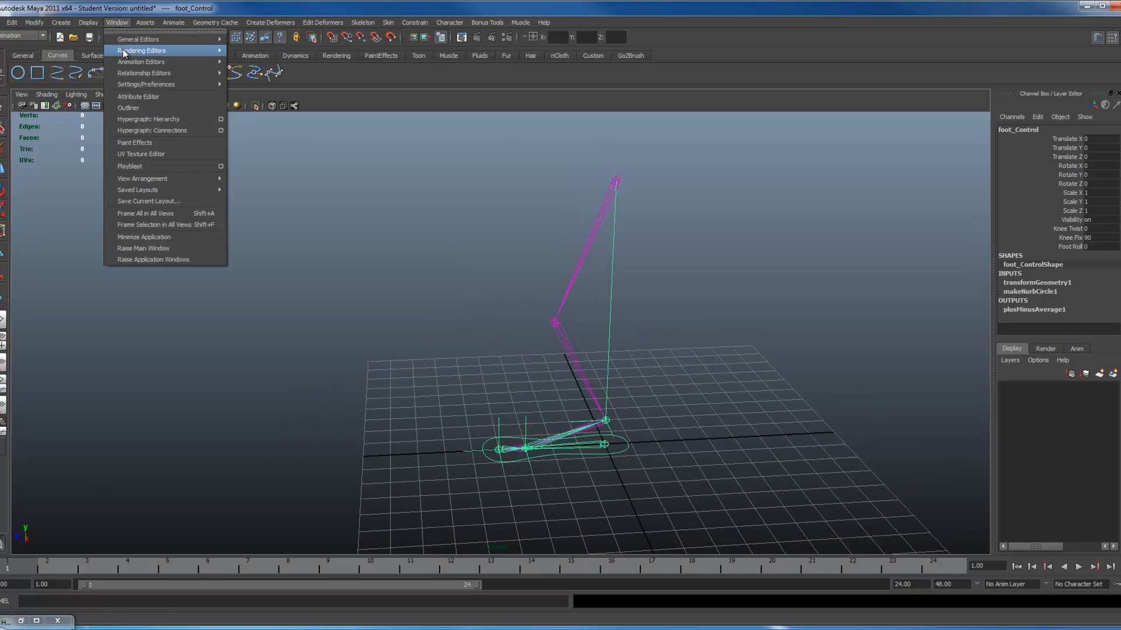
click(152, 120)
key(a)
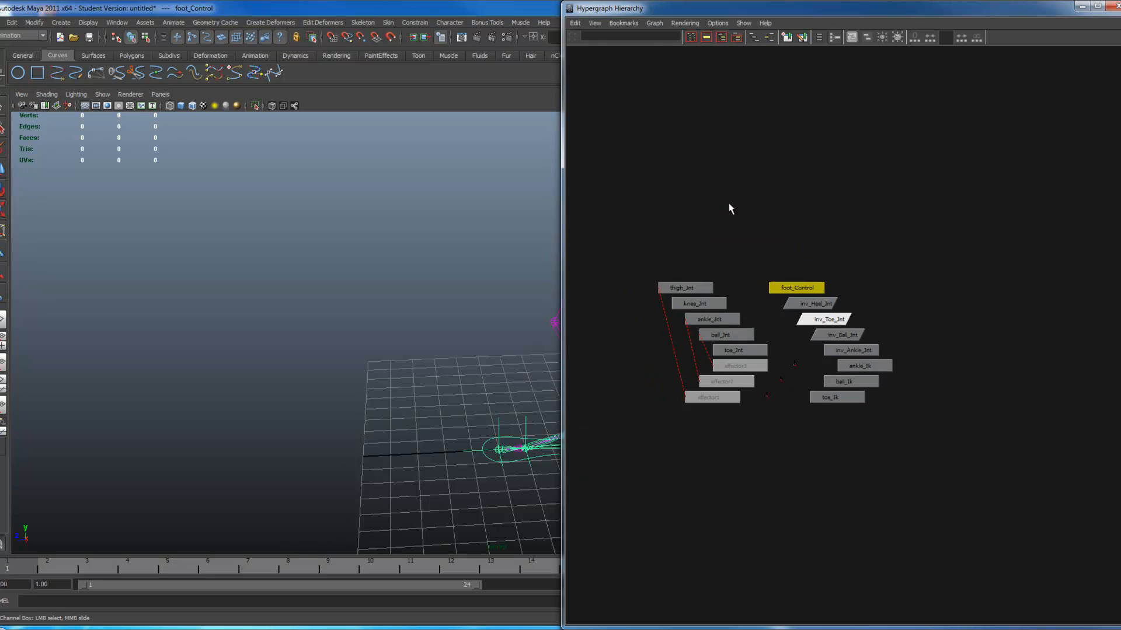
click(668, 275)
click(831, 278)
drag(934, 221, 598, 265)
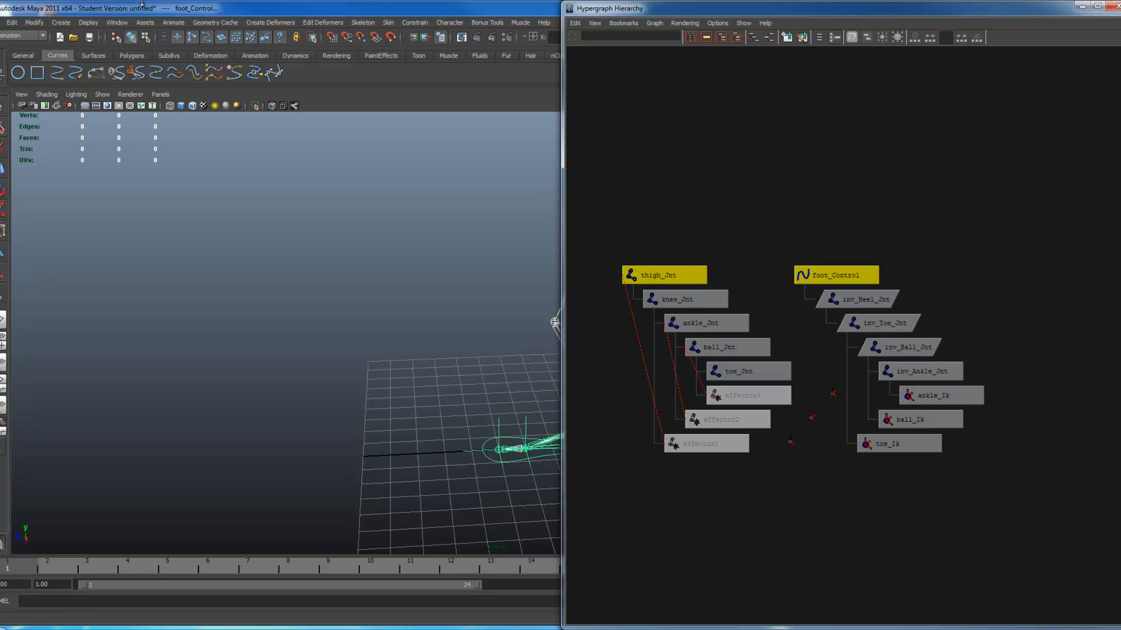
click(16, 21)
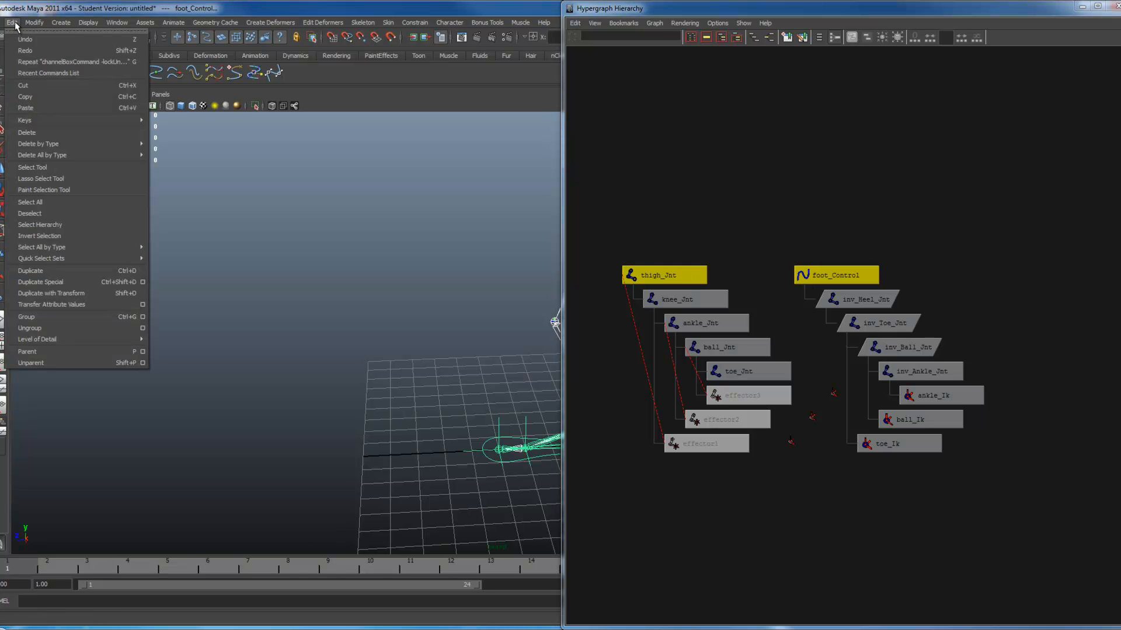
click(49, 321)
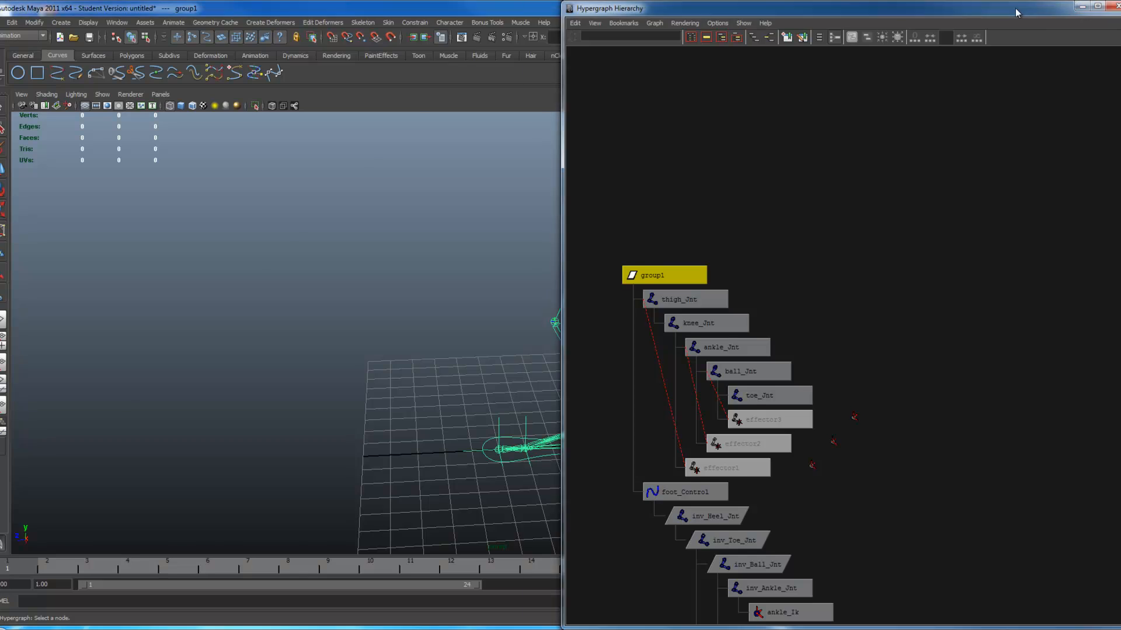
Rename the new group as leg and close the Hypergraph
drag(1077, 11, 480, 39)
click(1024, 131)
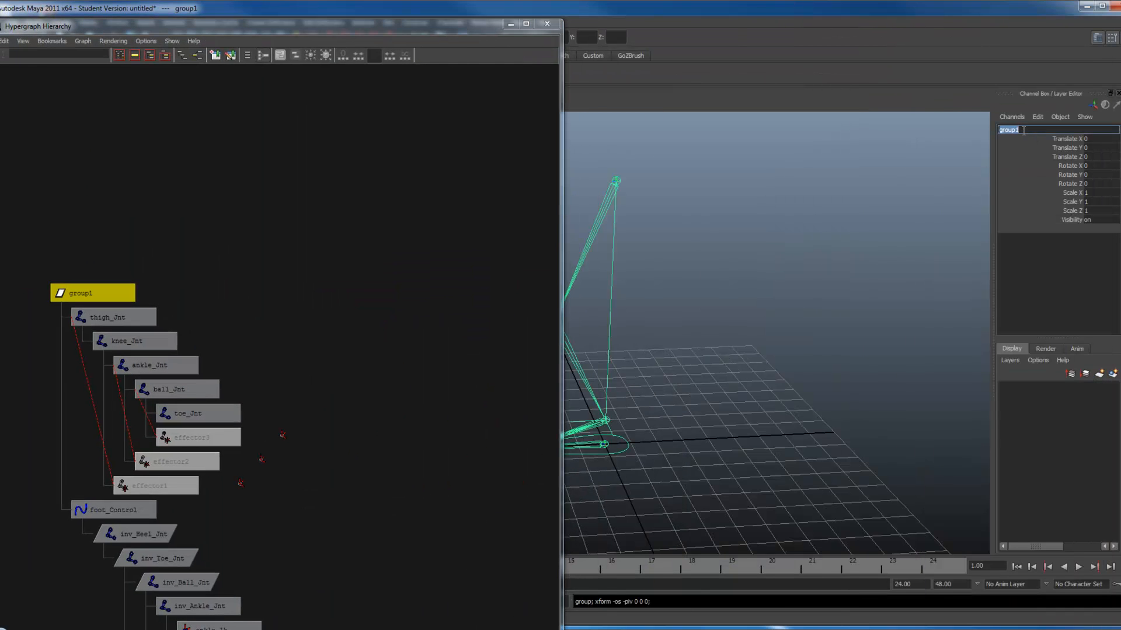
key(Return)
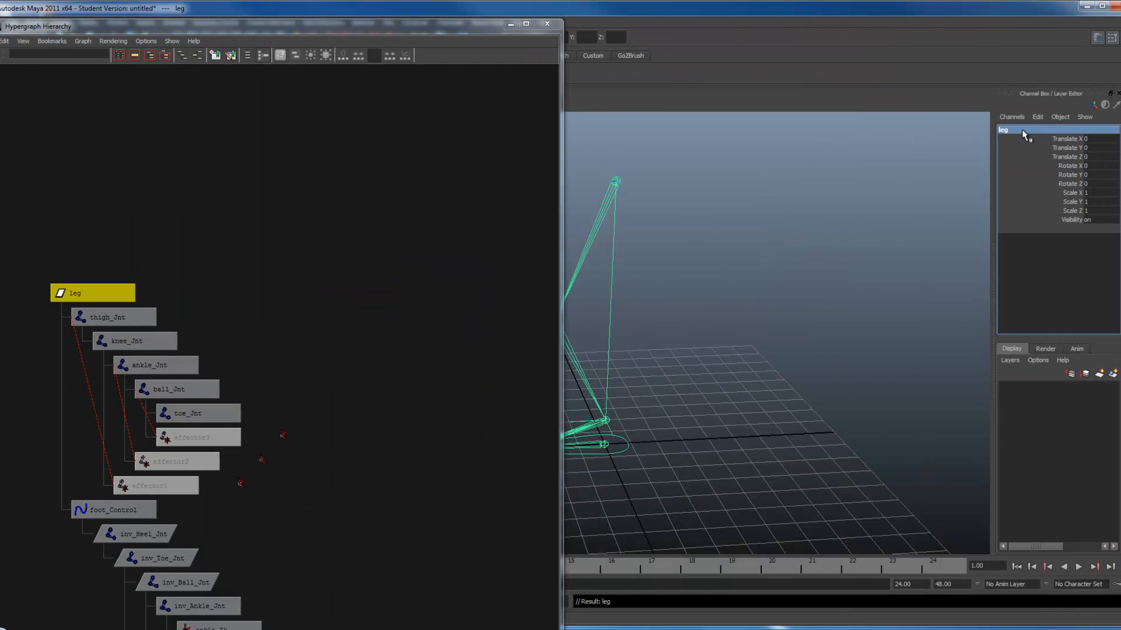
click(546, 24)
Switch to the front view and select foot_Control by walking up the hierarchy from a picked part of the rig
click(594, 223)
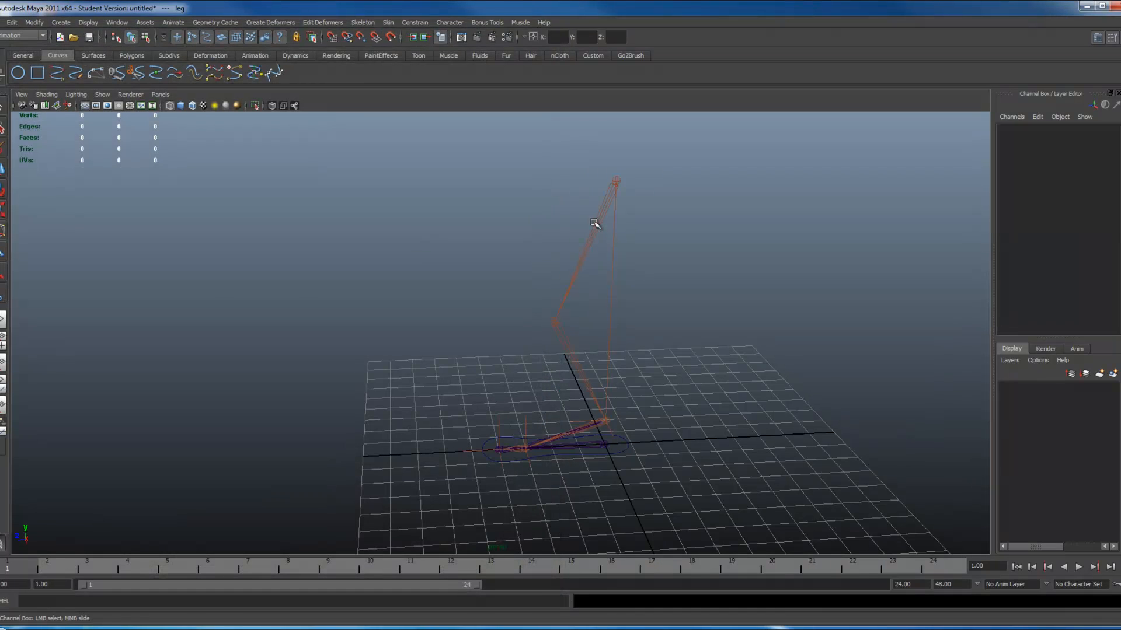
key(space)
drag(673, 227, 670, 242)
alt+right_drag(587, 264, 493, 226)
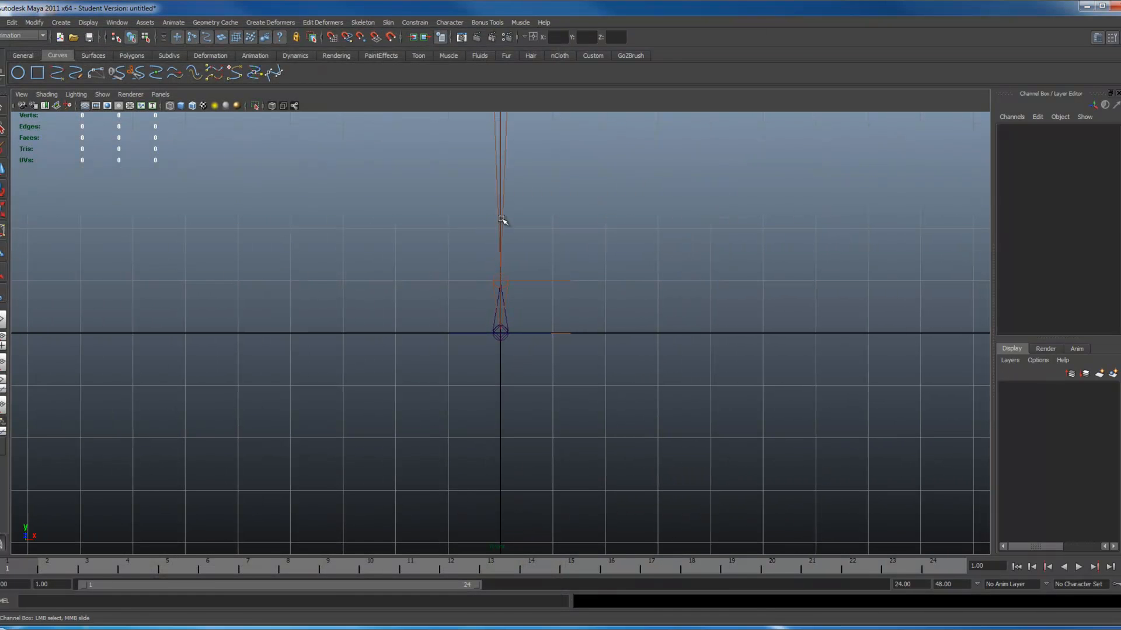
click(502, 219)
alt+middle_drag(555, 231, 579, 326)
alt+right_drag(579, 326, 536, 267)
key(Up)
key(Up)
key(Up)
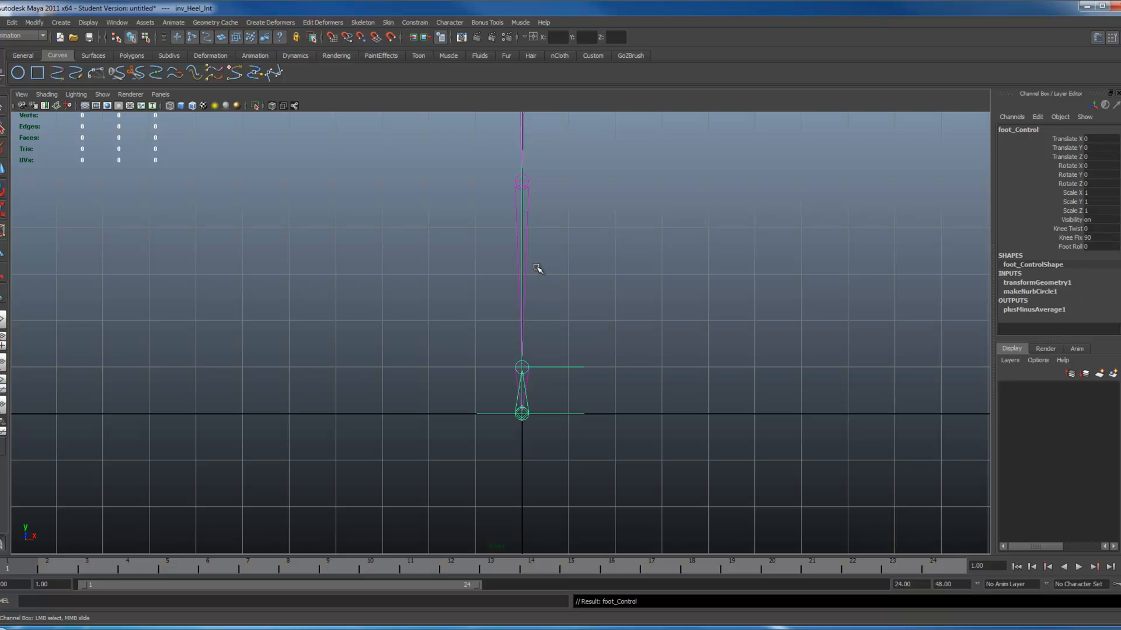
alt+right_drag(538, 267, 507, 296)
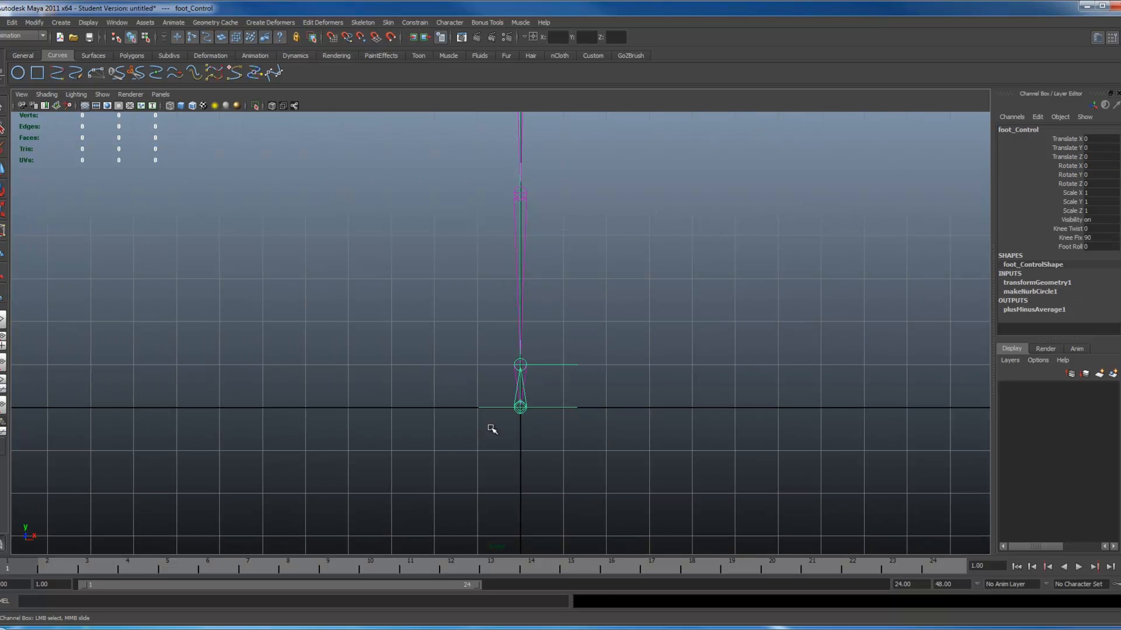
Select the leg group in the Hypergraph Hierarchy and move it along X to a Translate X of 4
click(117, 22)
click(151, 114)
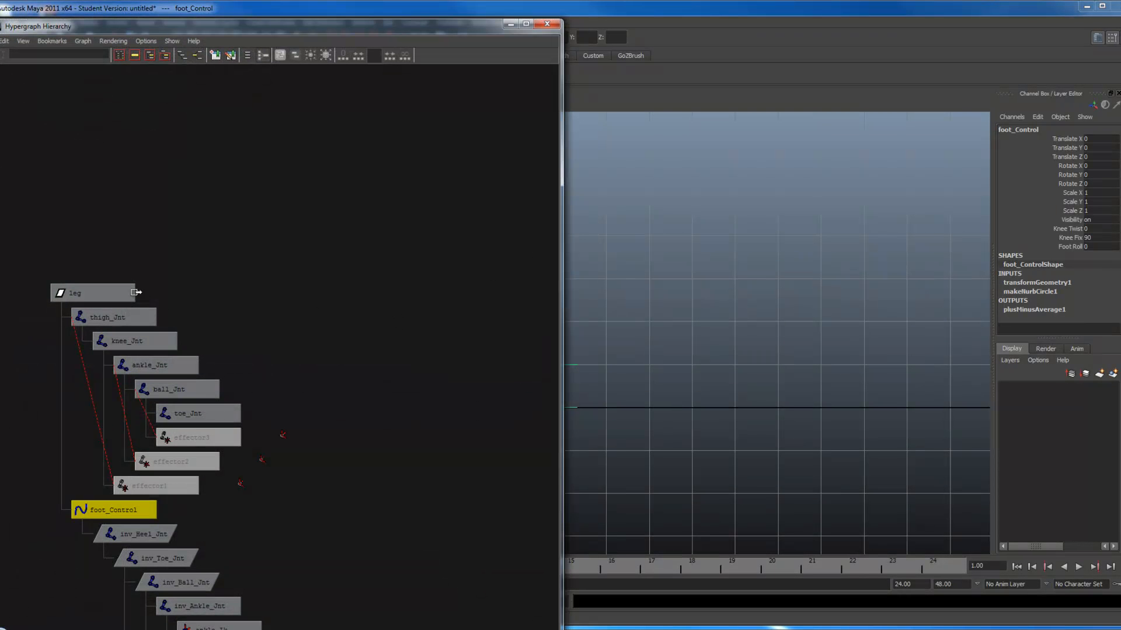
click(136, 293)
drag(282, 23, 1120, 215)
alt+right_drag(666, 288, 453, 227)
alt+middle_drag(453, 228, 361, 352)
key(w)
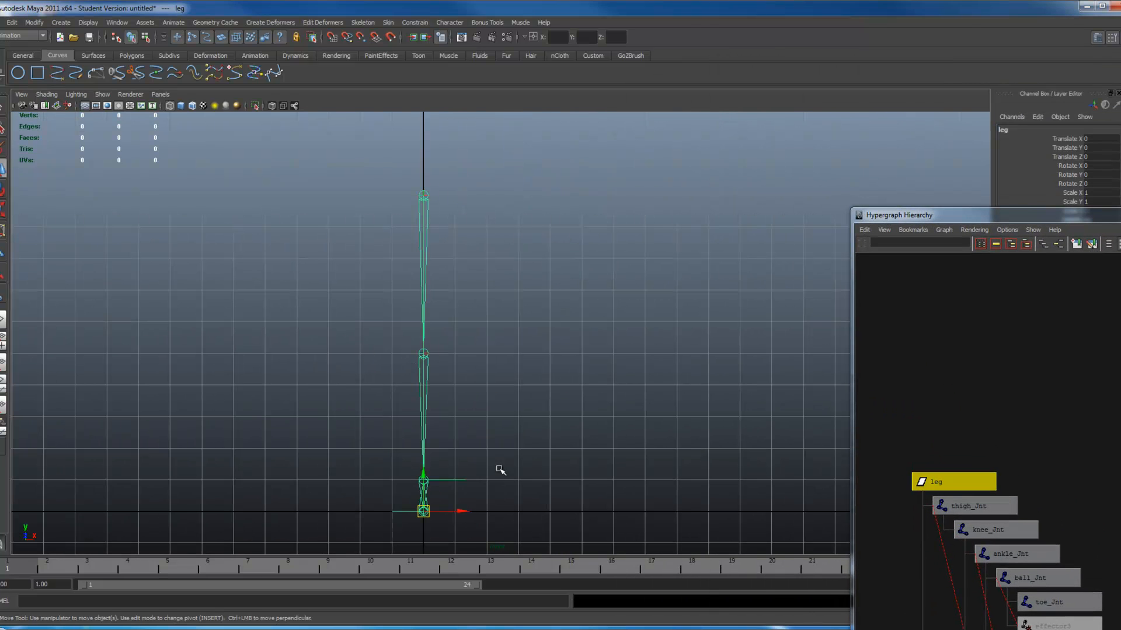
mouse_move(460, 510)
mouse_down()
mouse_move(510, 511)
mouse_move(478, 512)
mouse_up()
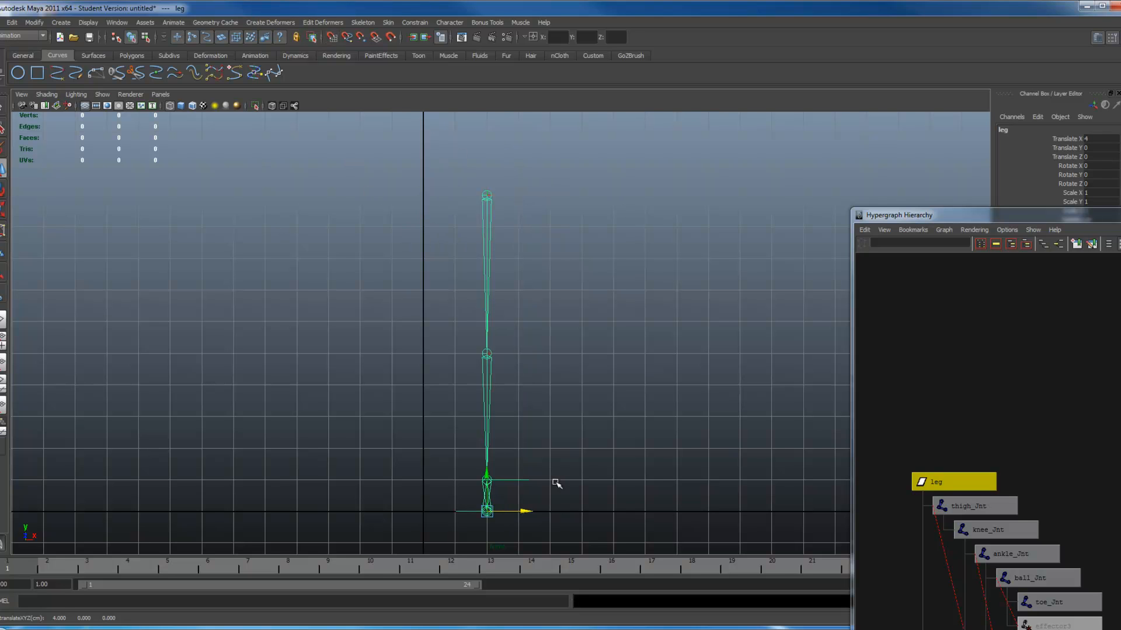
Duplicate the leg group once with Duplicate Special, using reset options and Duplicate input graph enabled
drag(964, 222, 846, 127)
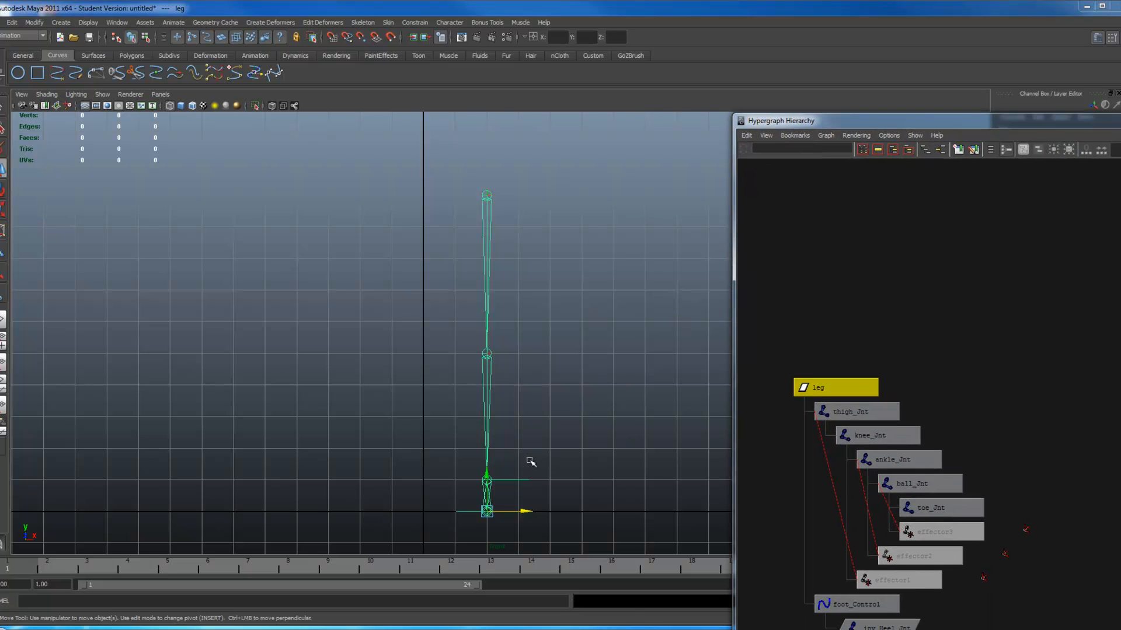
scroll(530, 462, down, 2)
click(13, 23)
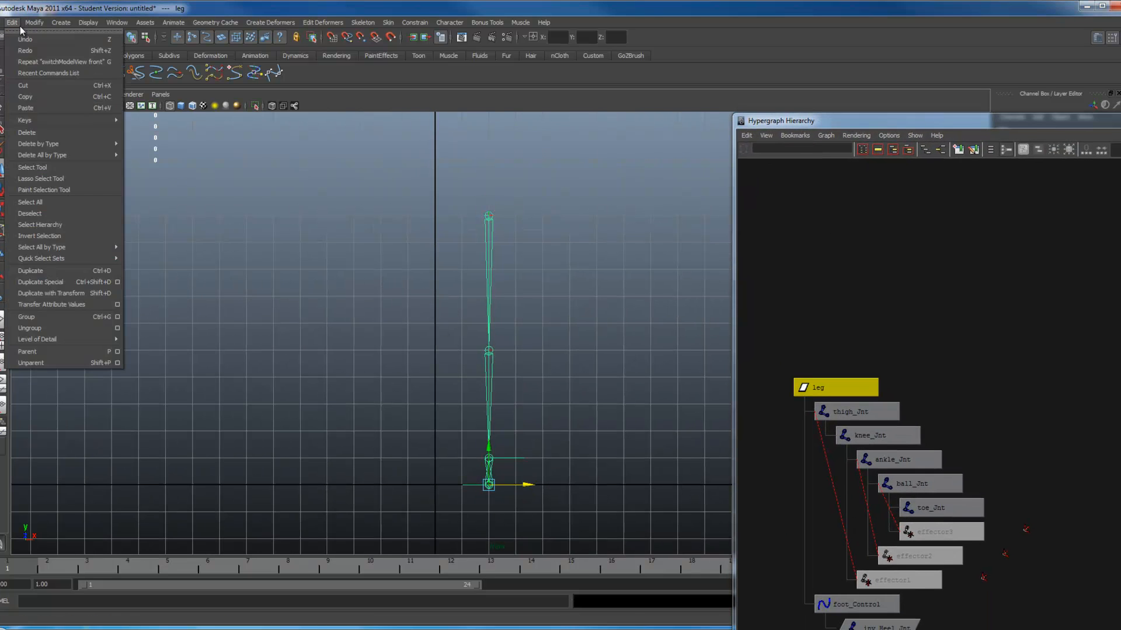
click(118, 282)
click(724, 92)
click(737, 120)
drag(836, 83, 448, 67)
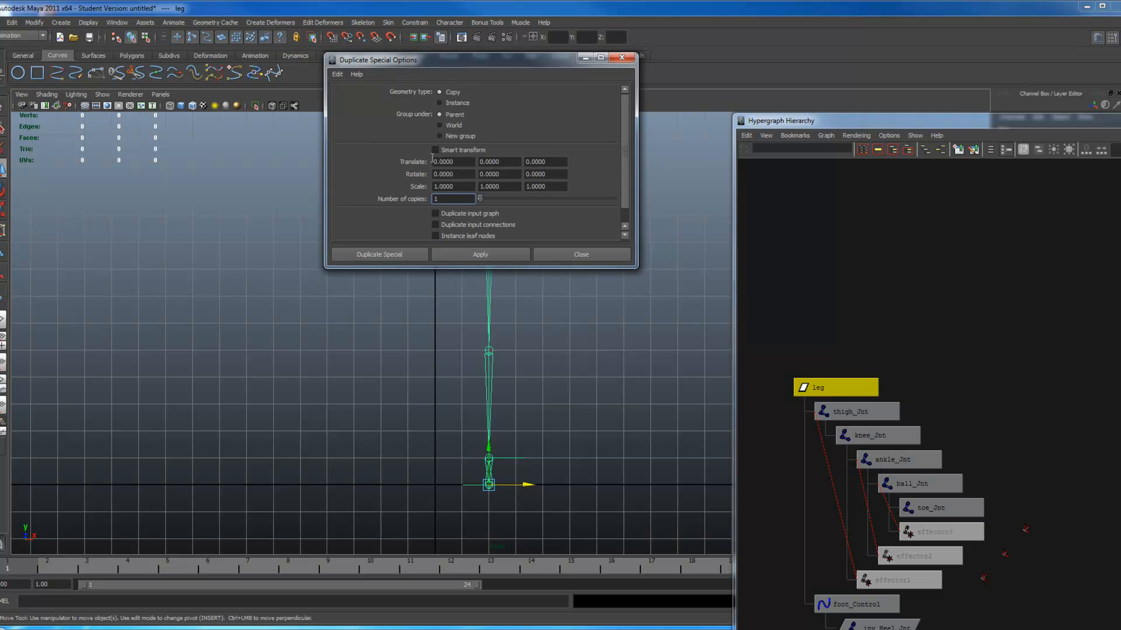
click(440, 214)
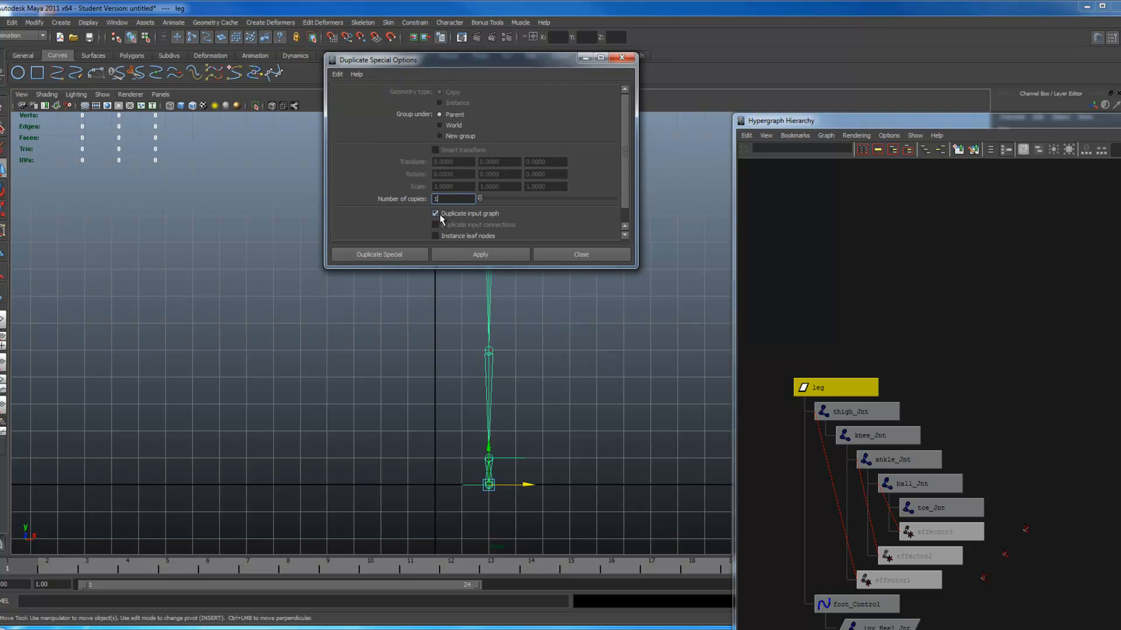
click(497, 257)
click(622, 57)
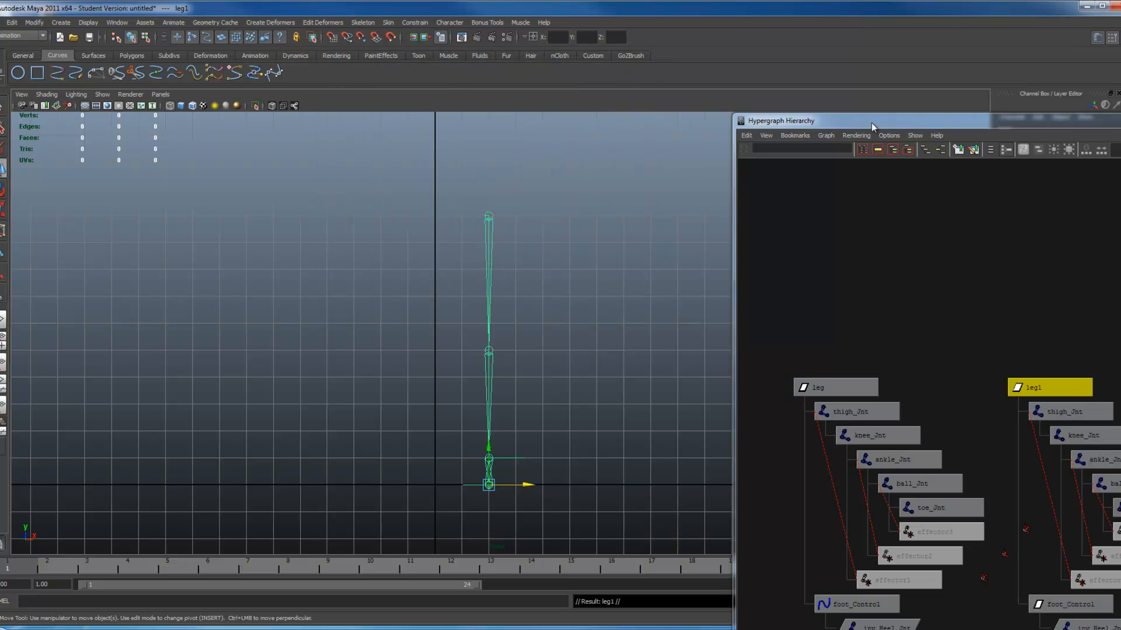
Set the Translate X of the duplicated leg group to -4
drag(872, 126, 830, 302)
double_click(1086, 139)
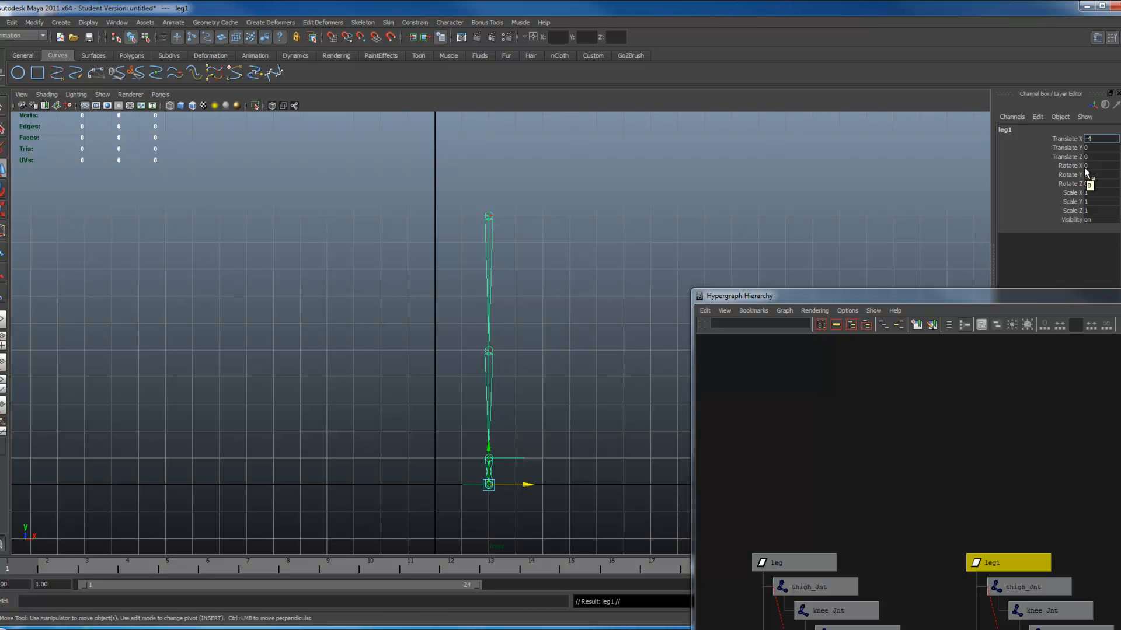
text(-4)
key(Return)
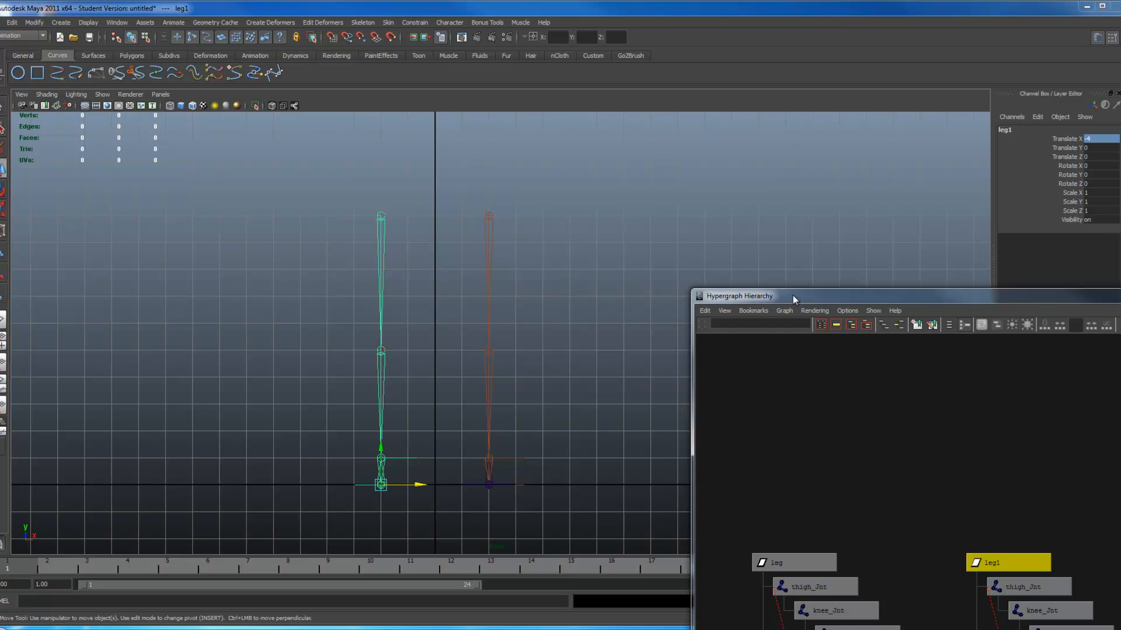
Add the prefix L_ to every node in the original leg group's hierarchy
drag(793, 295, 592, 118)
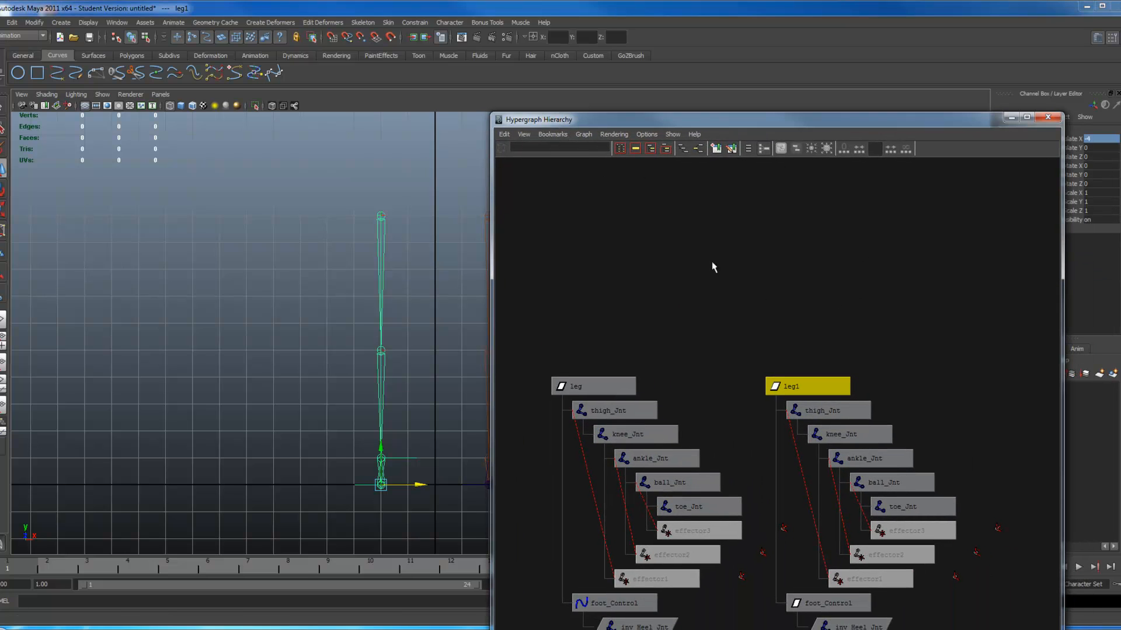
click(607, 384)
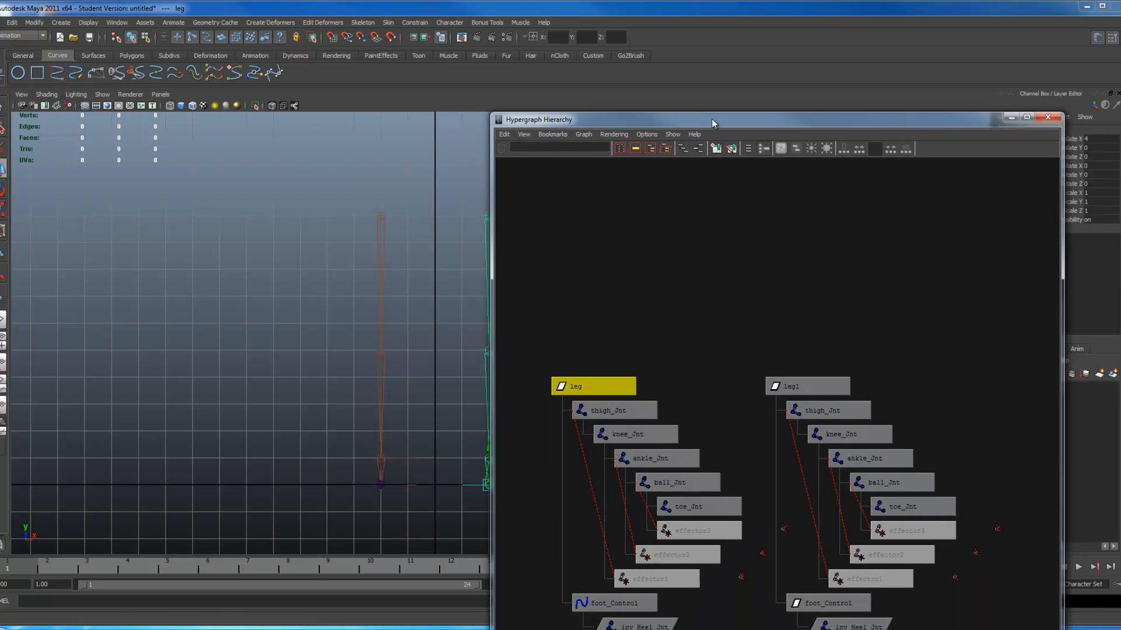
drag(712, 119, 831, 162)
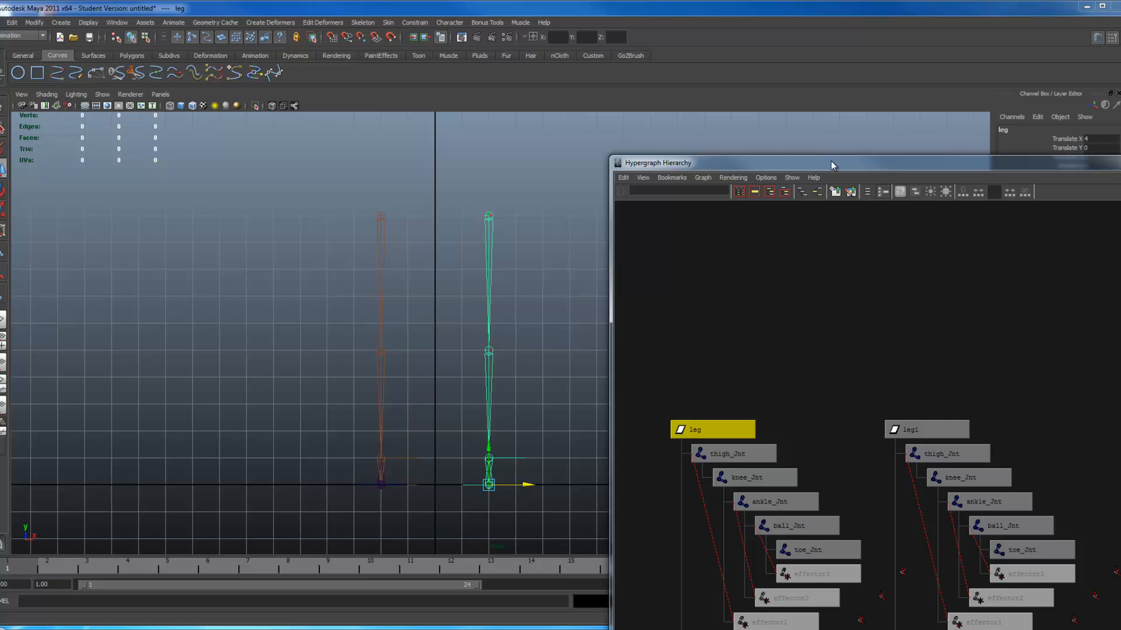
click(39, 25)
click(52, 143)
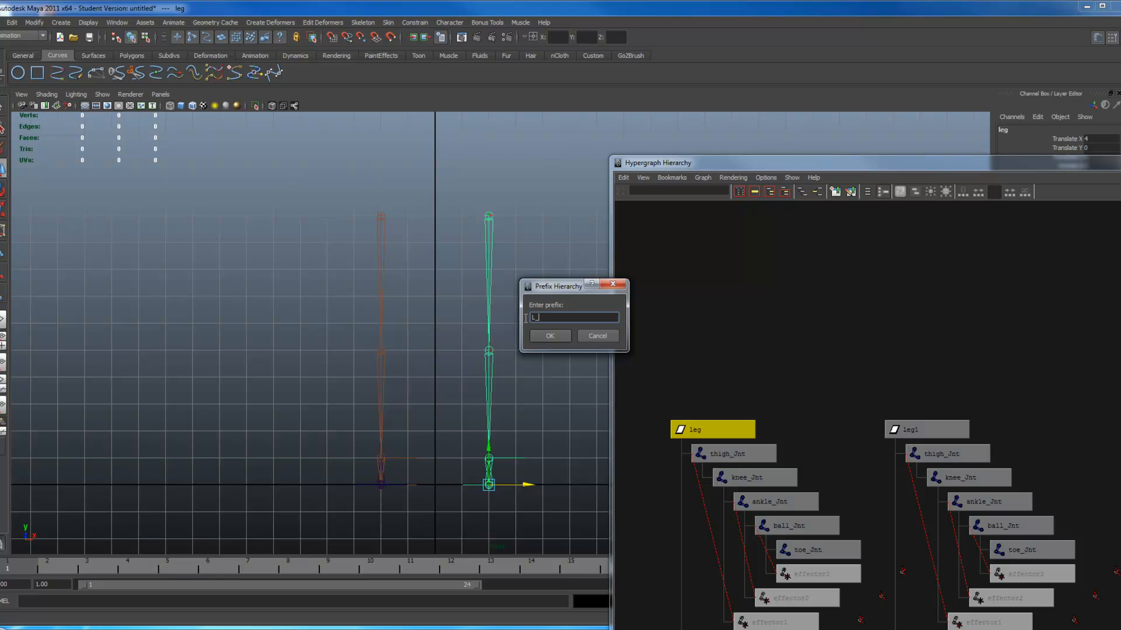
click(549, 336)
Add the prefix R_ to every node in the duplicated leg group's hierarchy
click(911, 429)
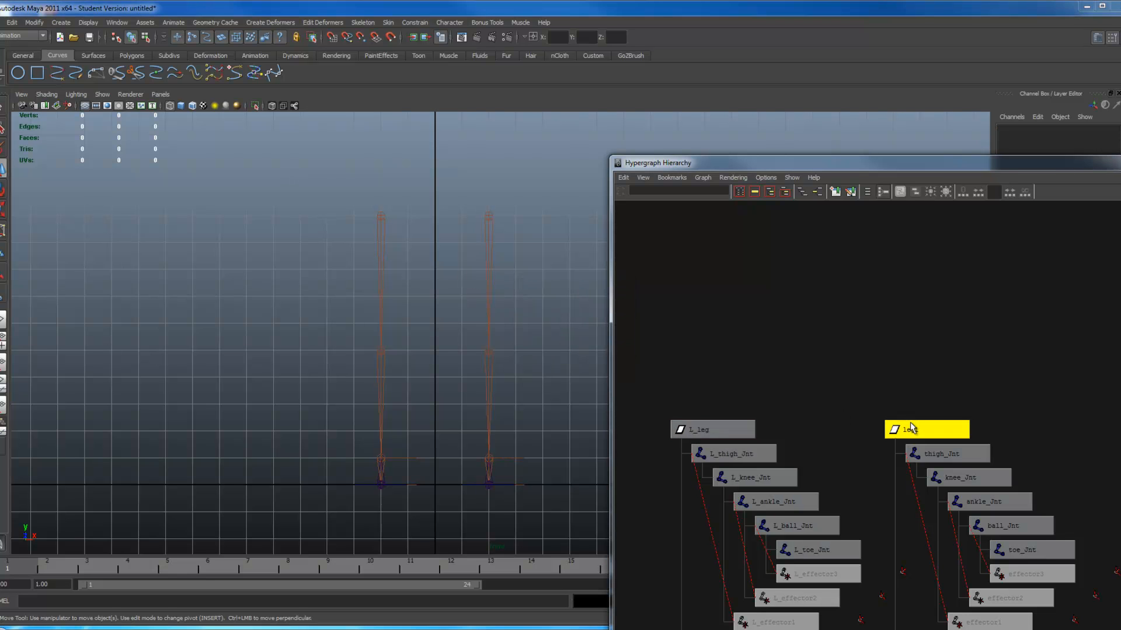
key(g)
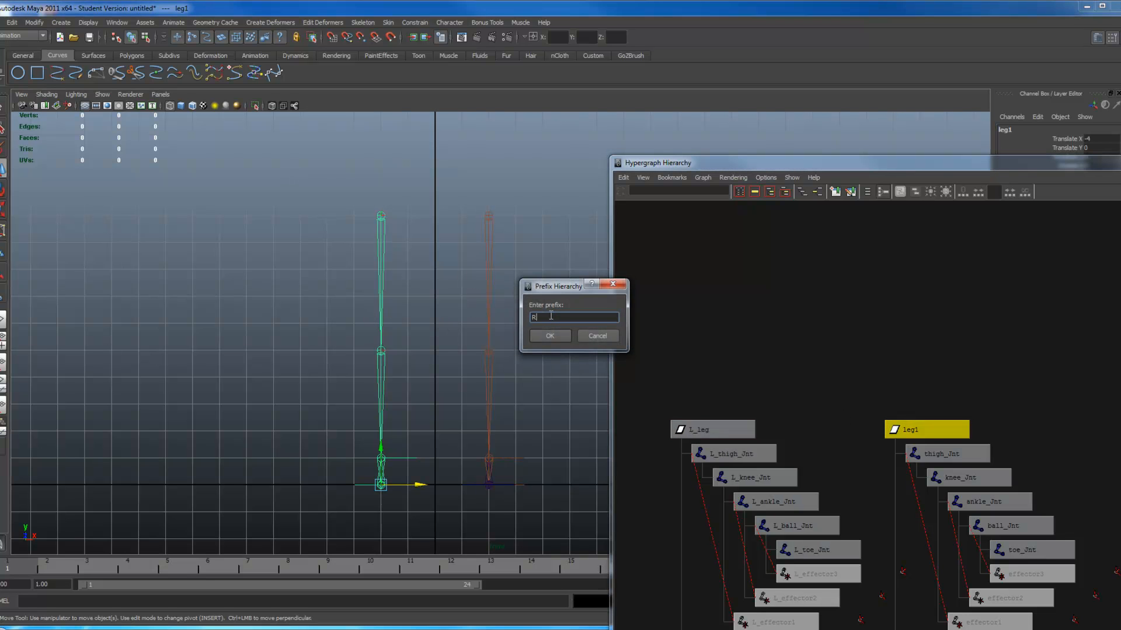
click(553, 336)
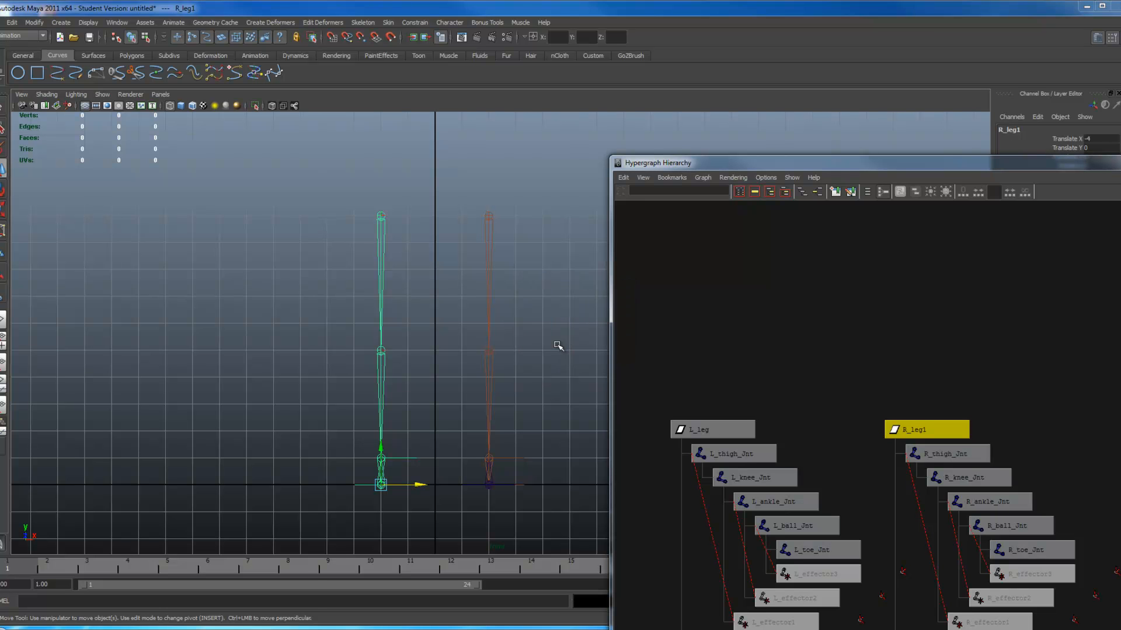
Close the Hypergraph and set the Rotate Y of L_foot_Control to 5
drag(970, 167, 672, 176)
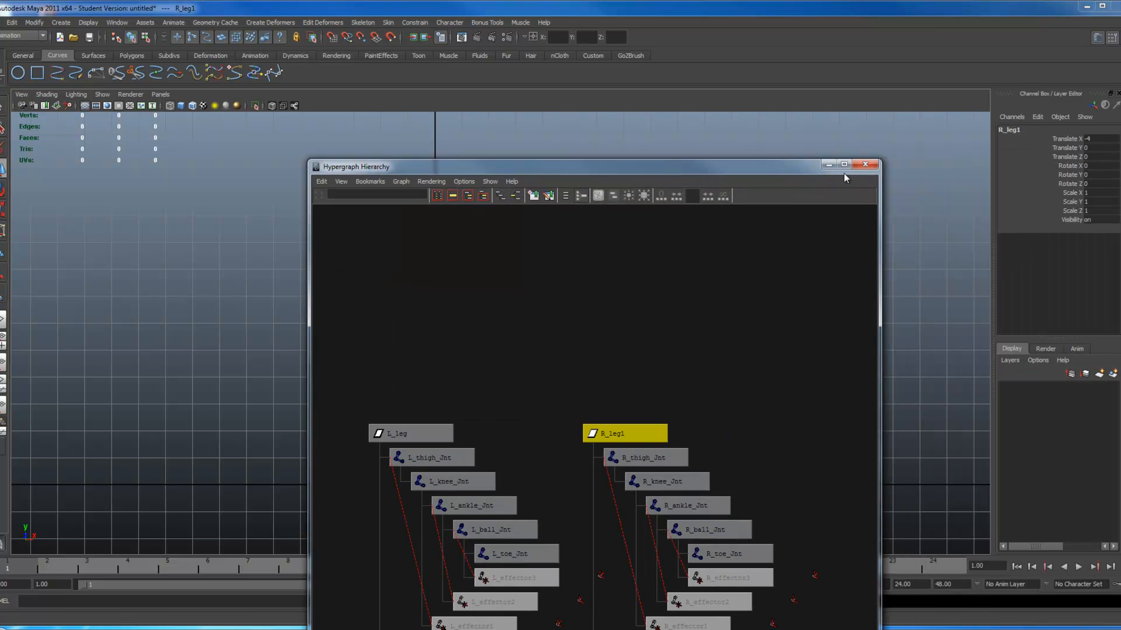
click(883, 166)
click(663, 358)
key(space)
drag(665, 358, 668, 419)
click(657, 387)
key(e)
alt+drag(573, 418, 739, 443)
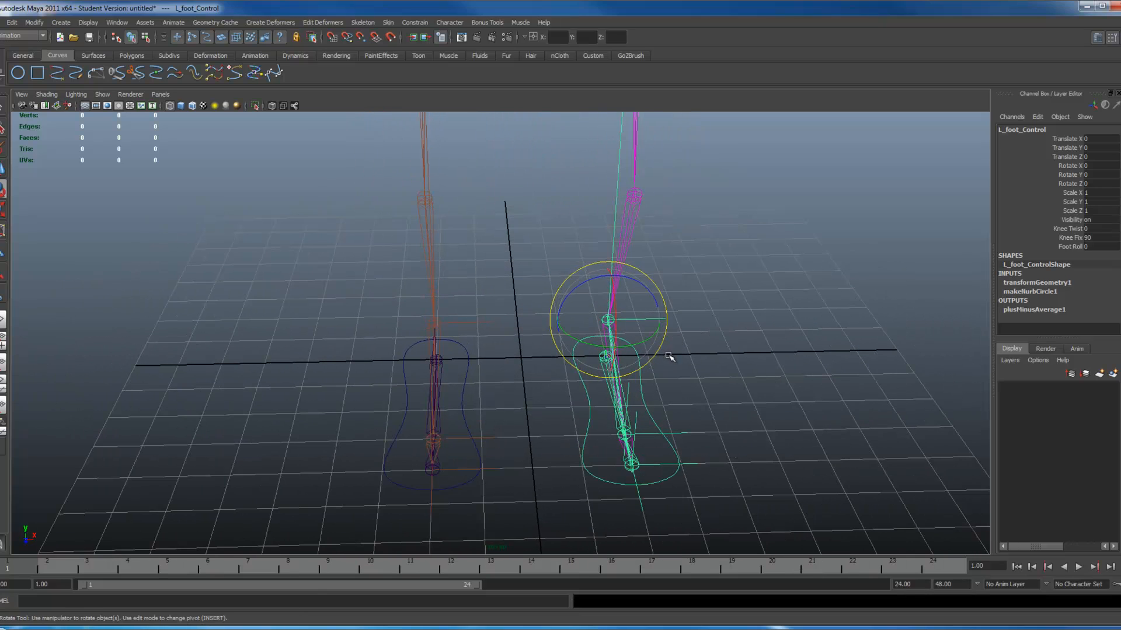
mouse_move(644, 342)
mouse_down()
mouse_move(662, 346)
mouse_move(648, 337)
mouse_up()
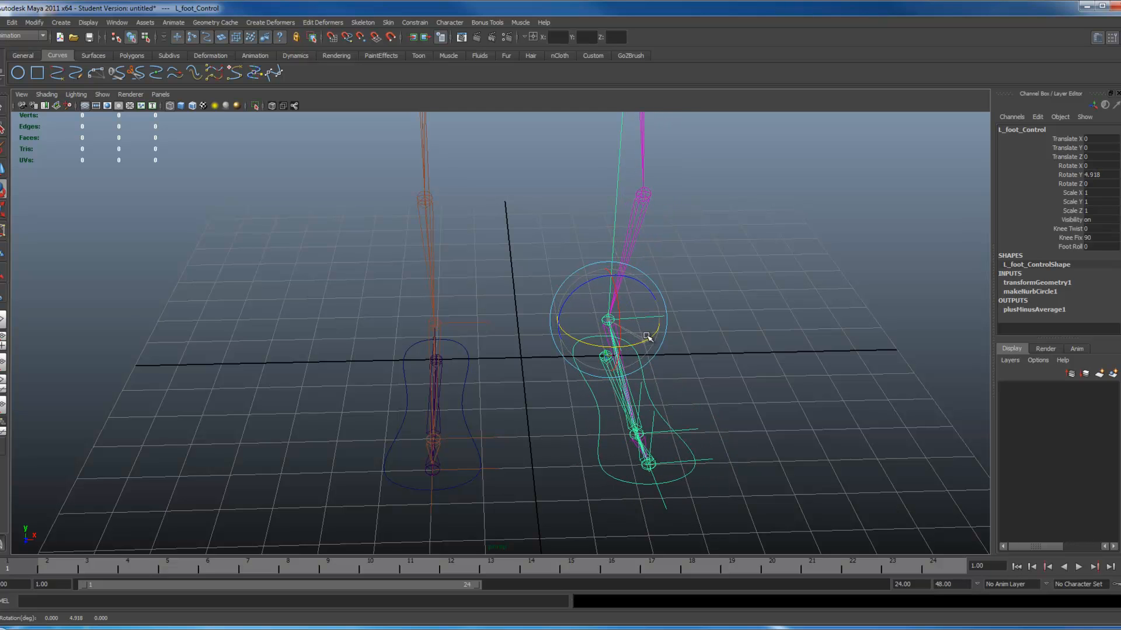
click(1110, 174)
text(5)
key(Return)
Set the Rotate Y of R_foot_Control to -5 so the right foot turns outward
alt+drag(910, 397, 595, 393)
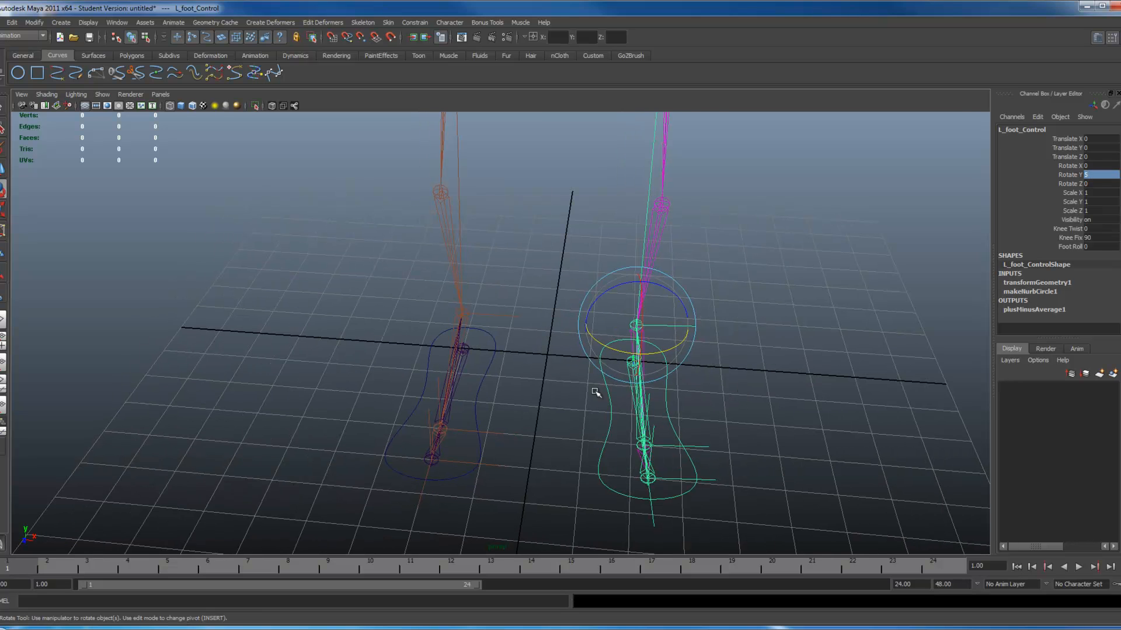
click(500, 360)
click(1100, 174)
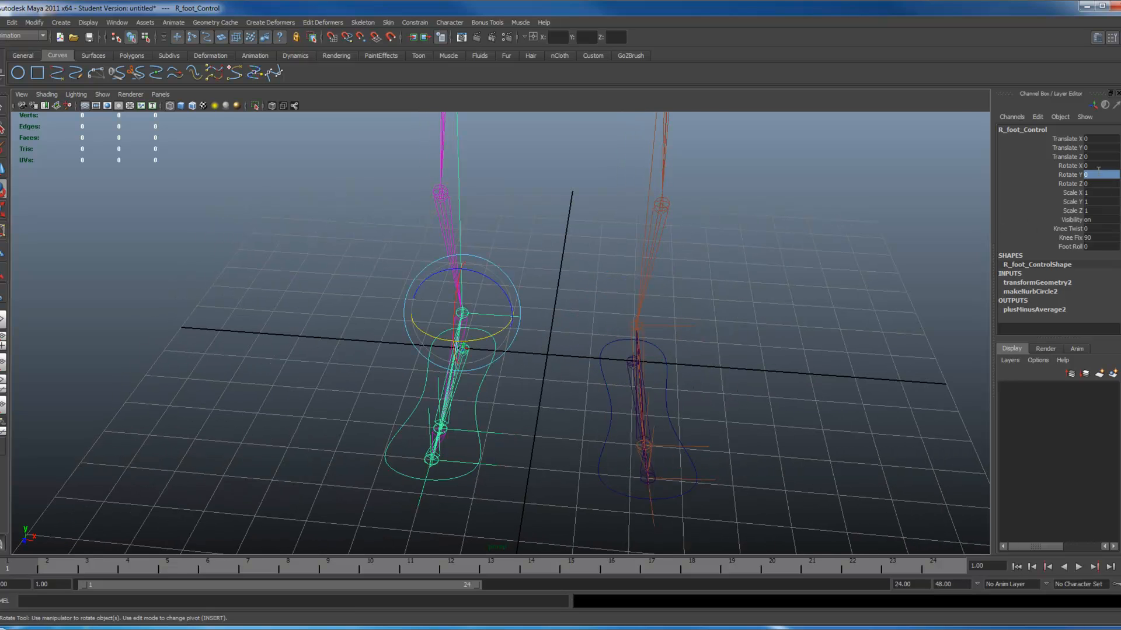
key(Return)
alt+drag(823, 397, 687, 385)
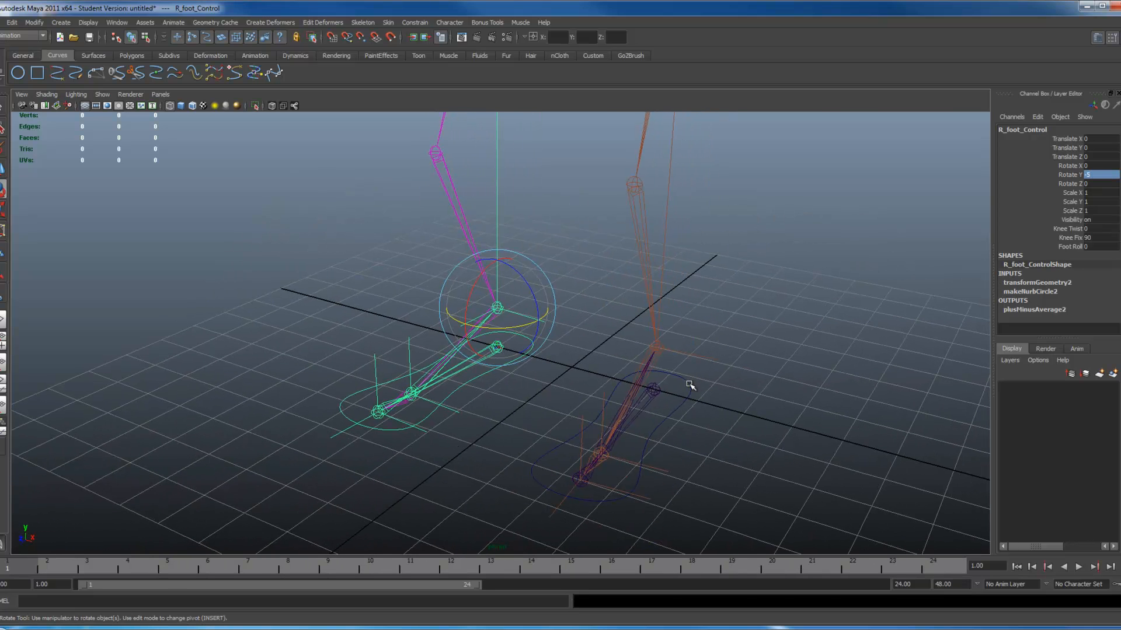
Try to freeze the transformations of L_foot_Control with the heel joint still parented under it
click(690, 387)
click(34, 23)
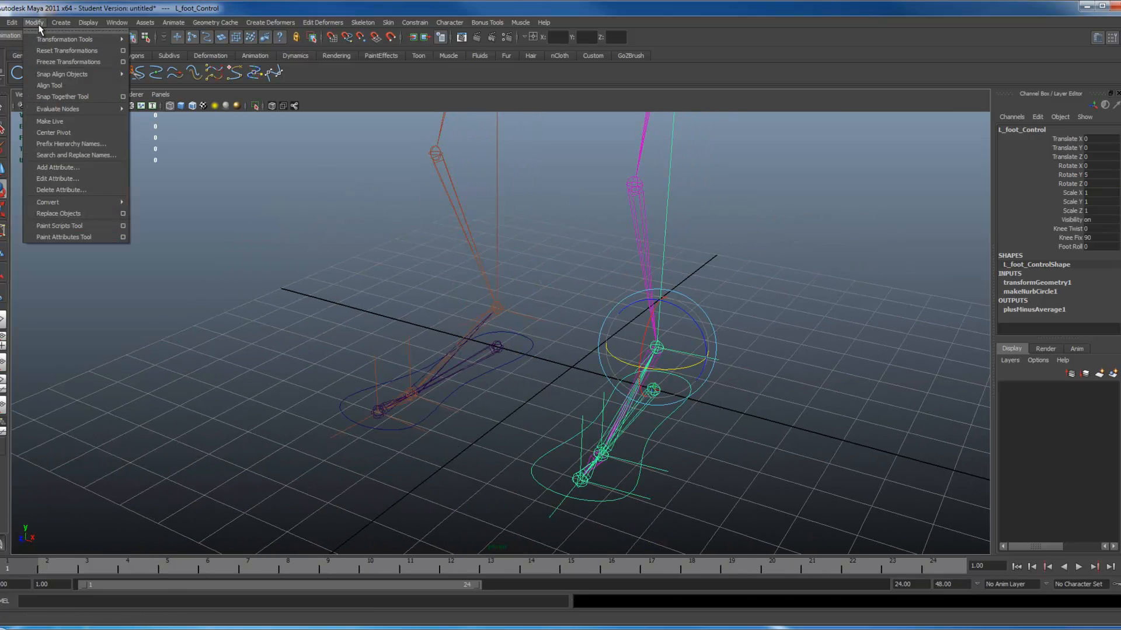
click(51, 63)
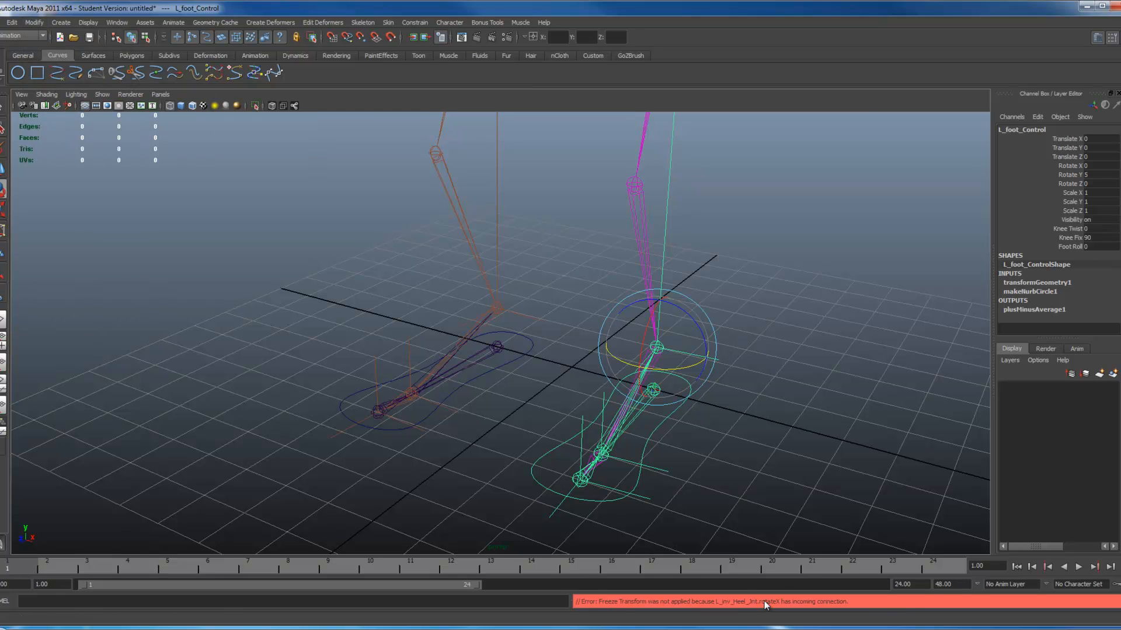
click(751, 450)
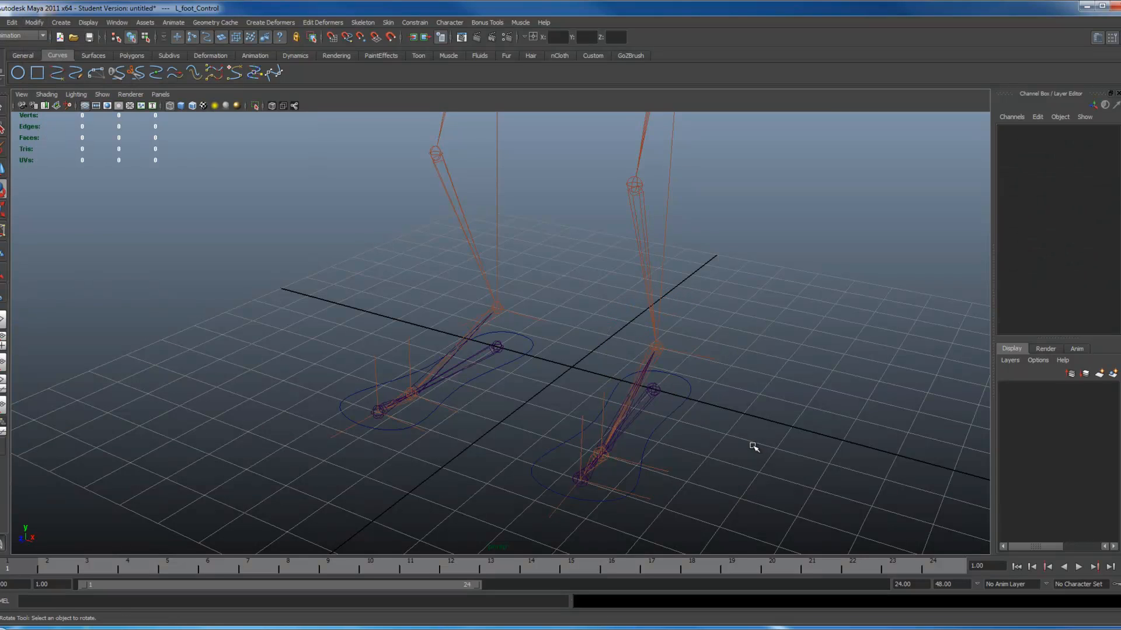
Unparent L_inv_Heel_Jnt and R_inv_Heel_Jnt from their foot controls
click(656, 390)
click(495, 350)
click(653, 390)
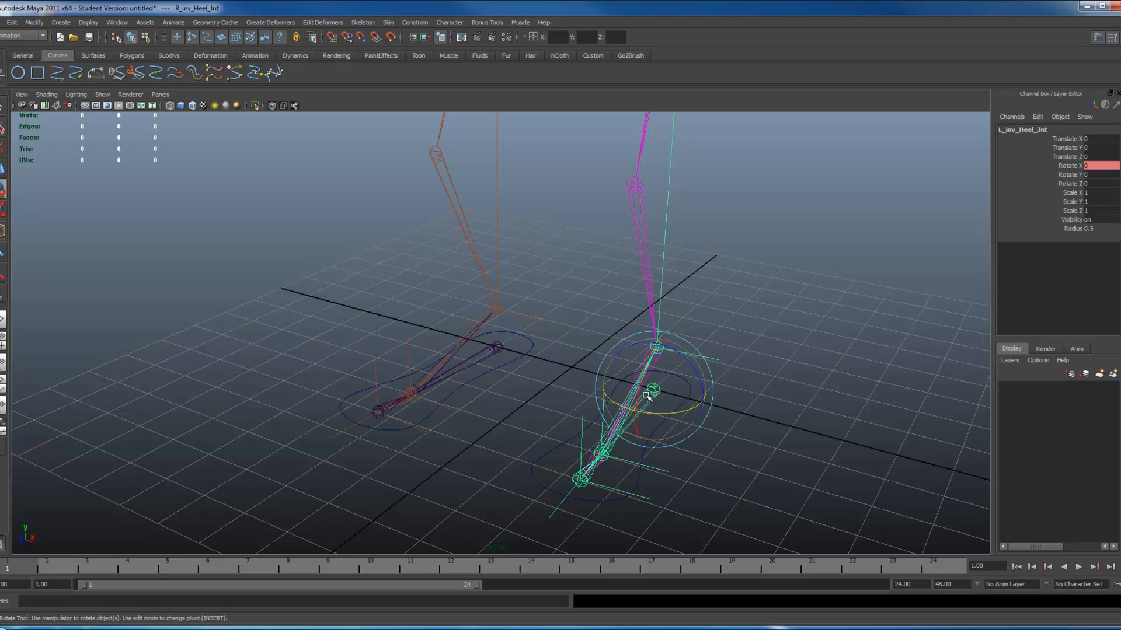
click(640, 454)
click(690, 400)
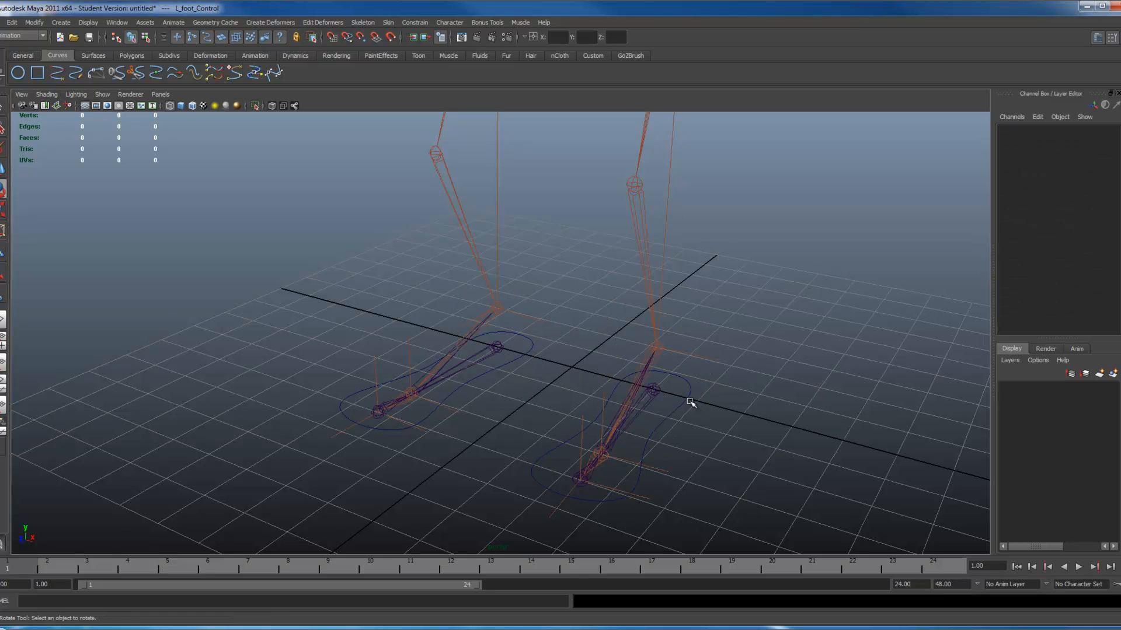
click(655, 389)
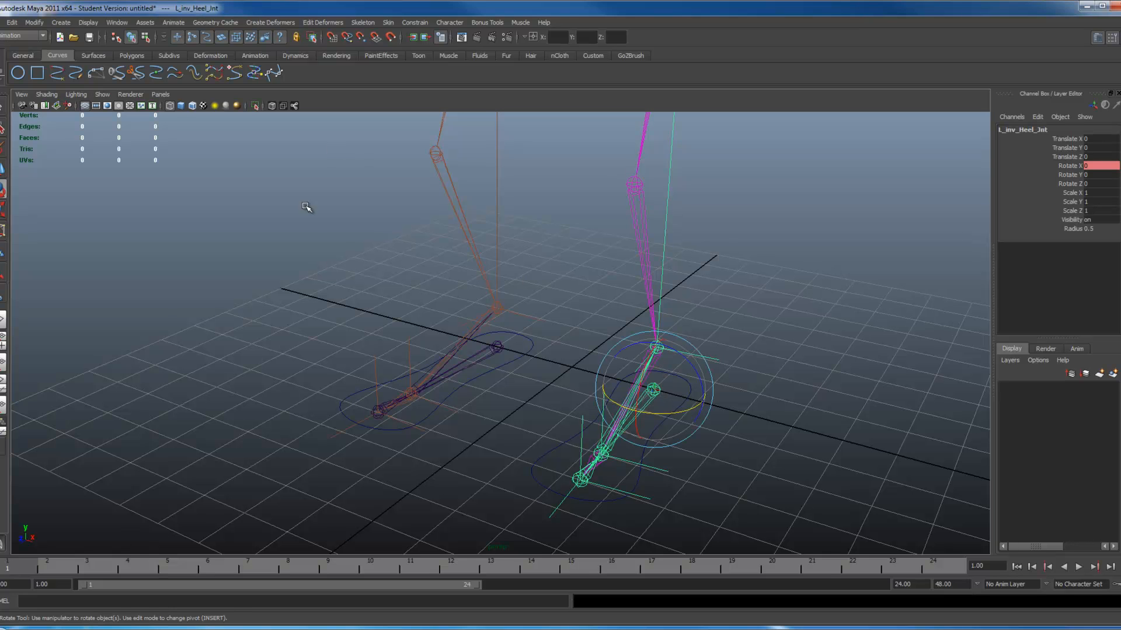
click(18, 21)
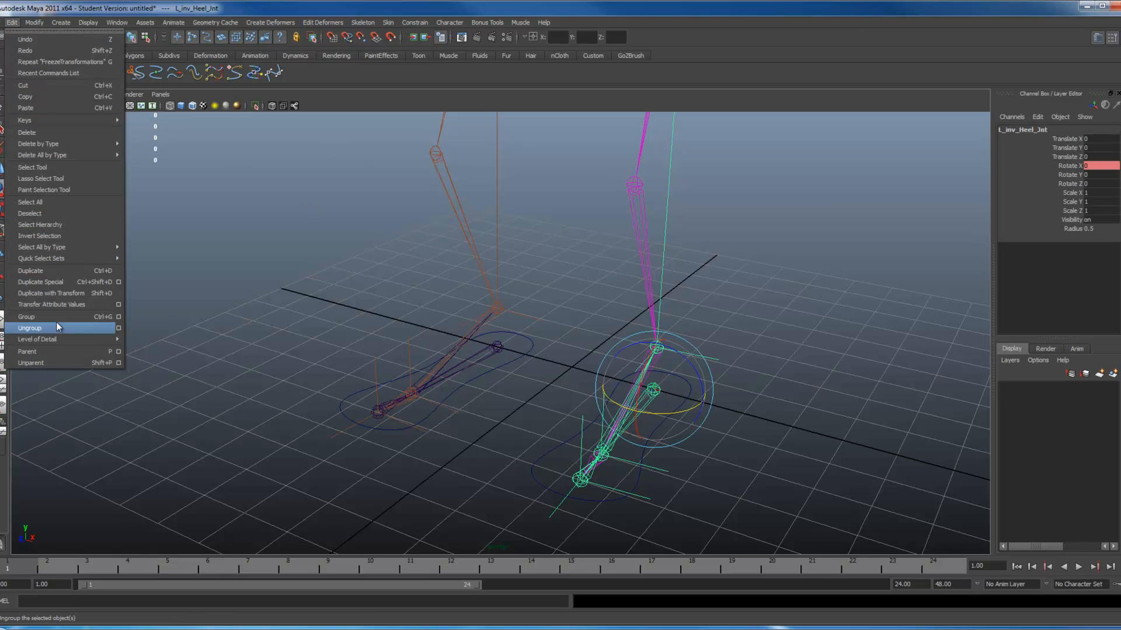
click(53, 363)
click(495, 349)
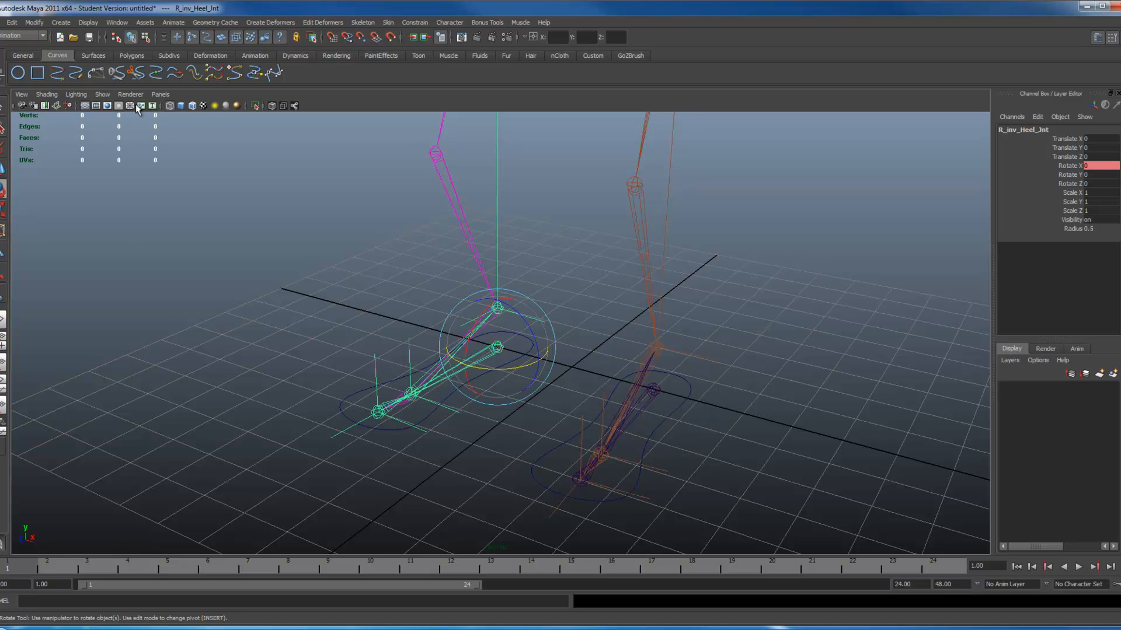
click(12, 22)
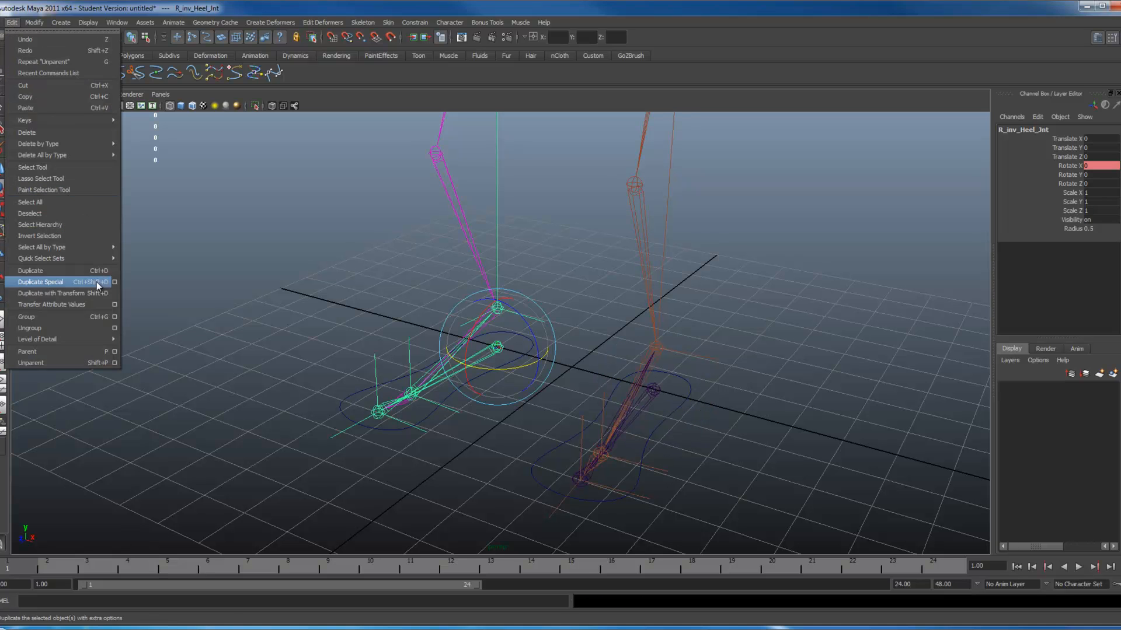
click(69, 362)
Freeze the transformations of L_foot_Control and R_foot_Control together and check the channels of both controls
click(683, 403)
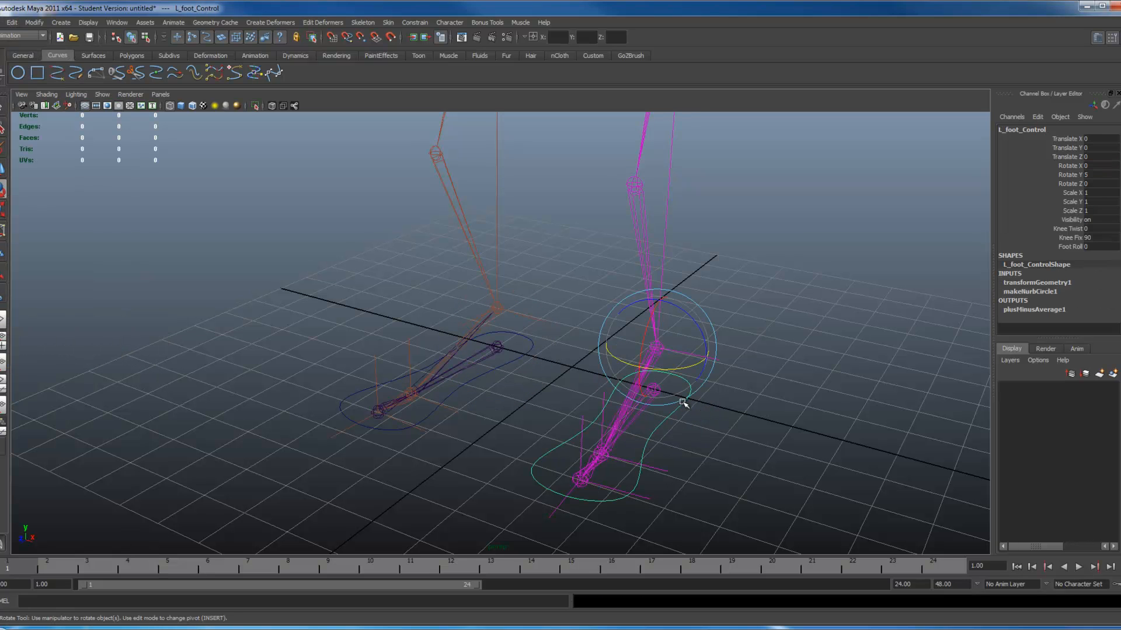
click(503, 373)
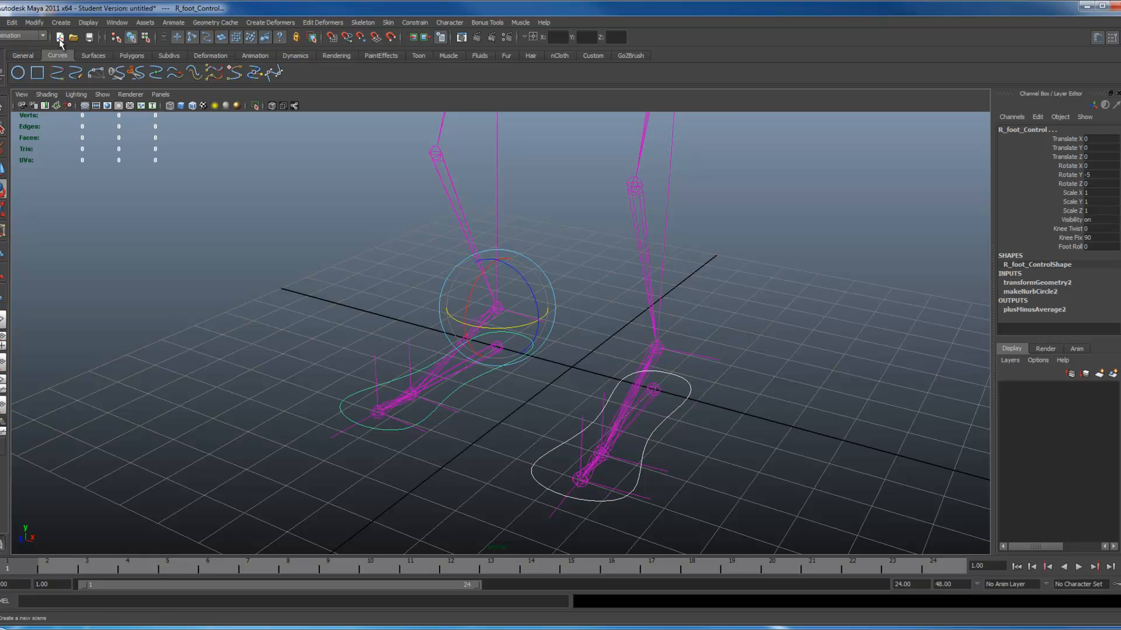
click(34, 22)
click(40, 57)
click(728, 388)
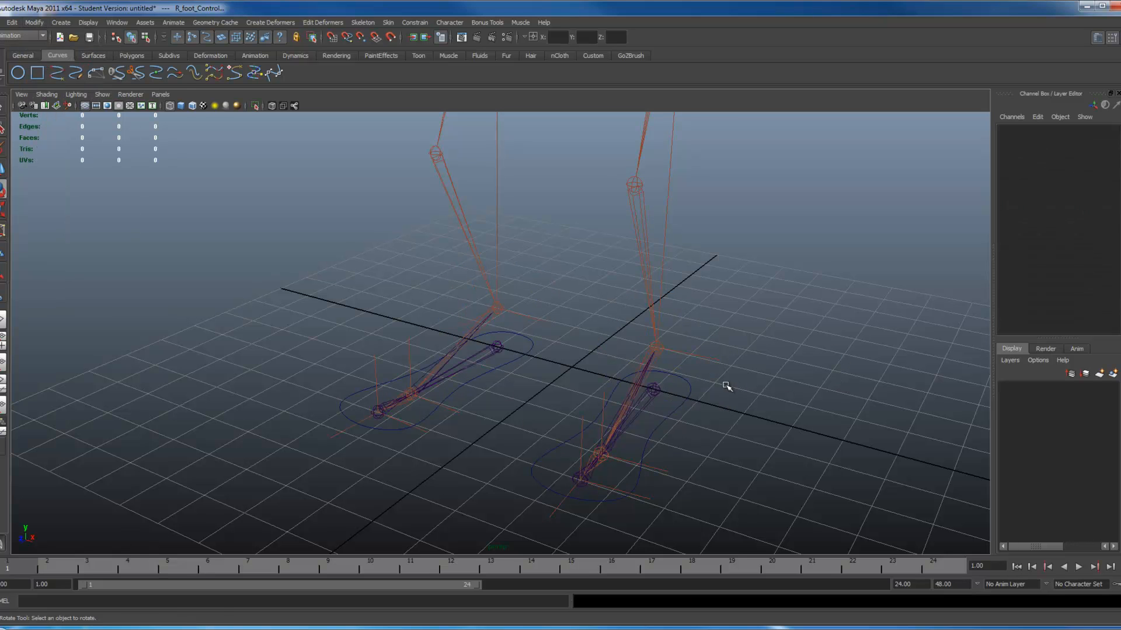
click(628, 383)
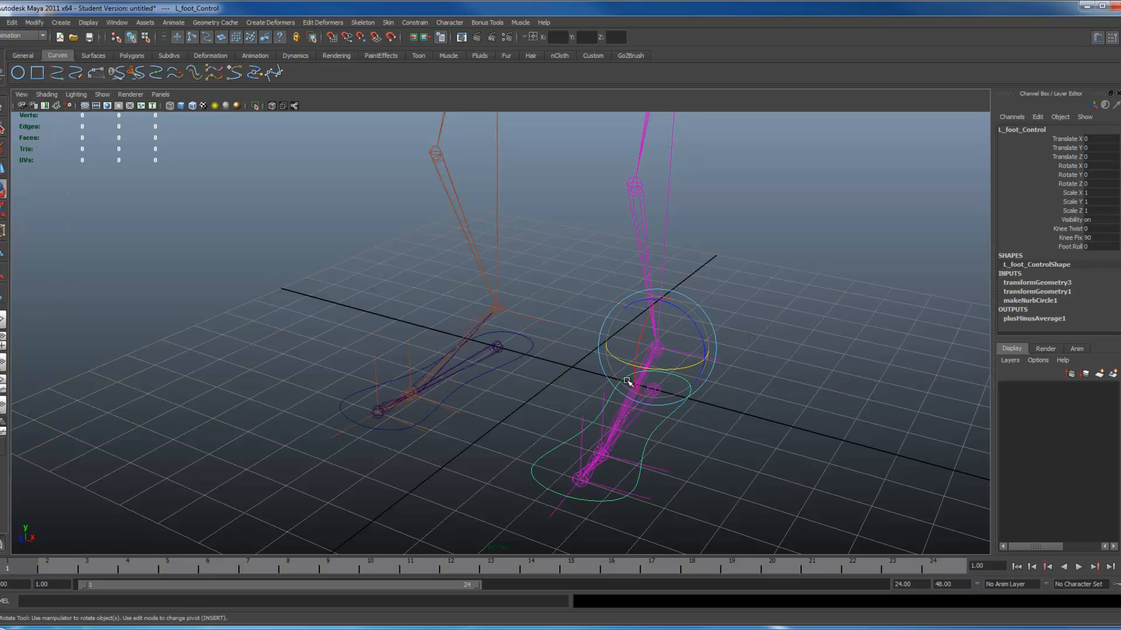
click(505, 366)
click(707, 413)
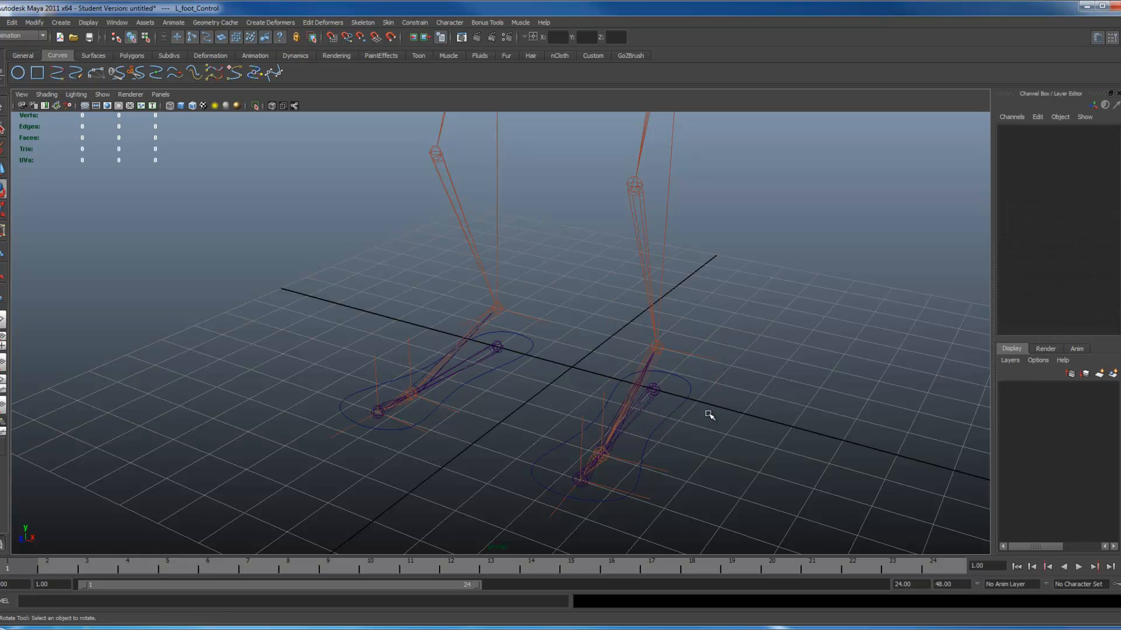
Parent L_inv_Heel_Jnt back under L_foot_Control and R_inv_Heel_Jnt back under R_foot_Control
click(658, 388)
key(q)
shift+click(669, 415)
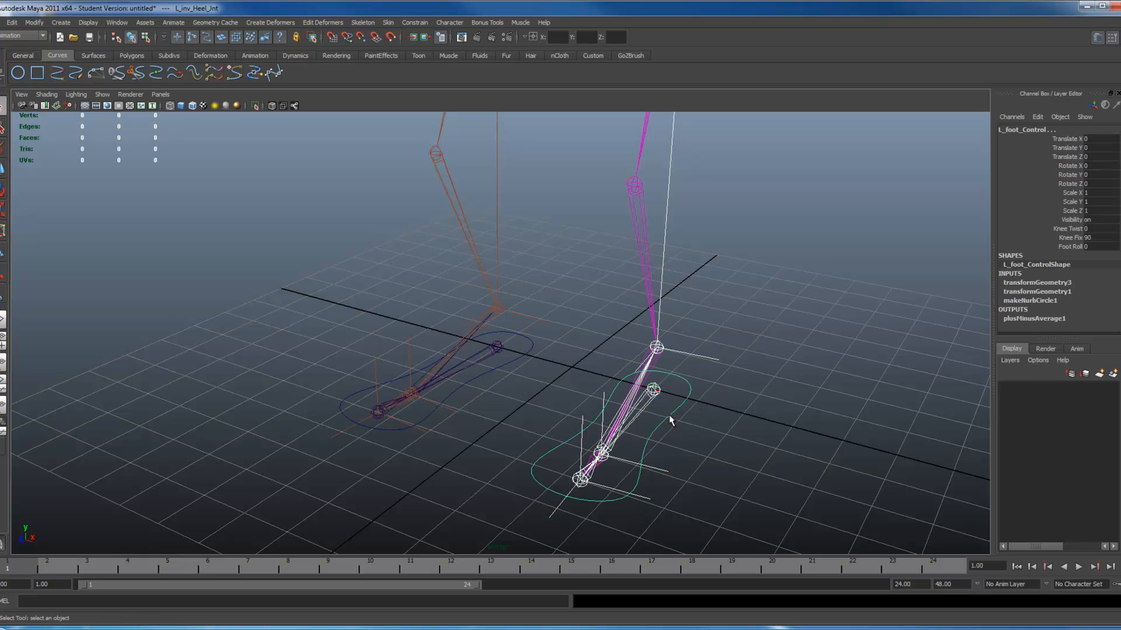
key(p)
click(496, 365)
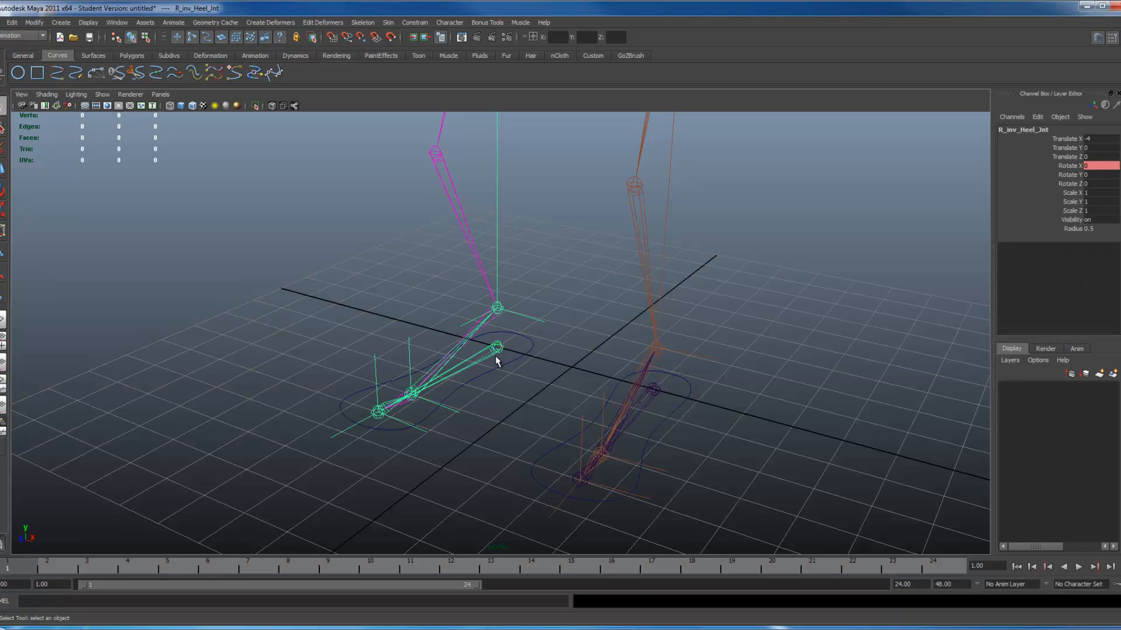
shift+click(502, 364)
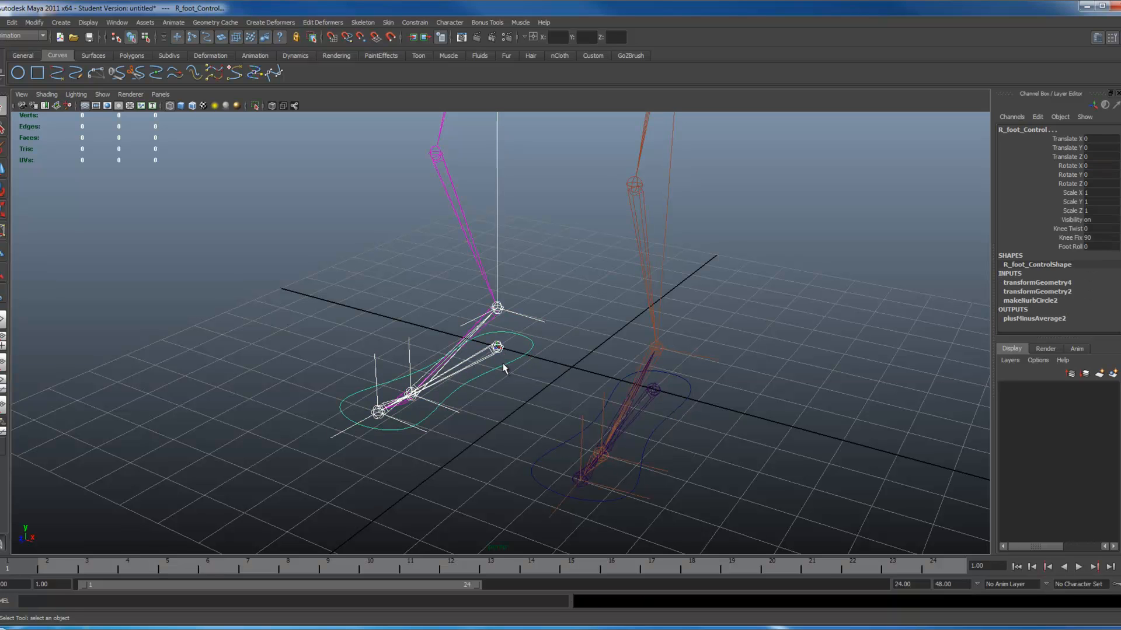
key(p)
click(514, 370)
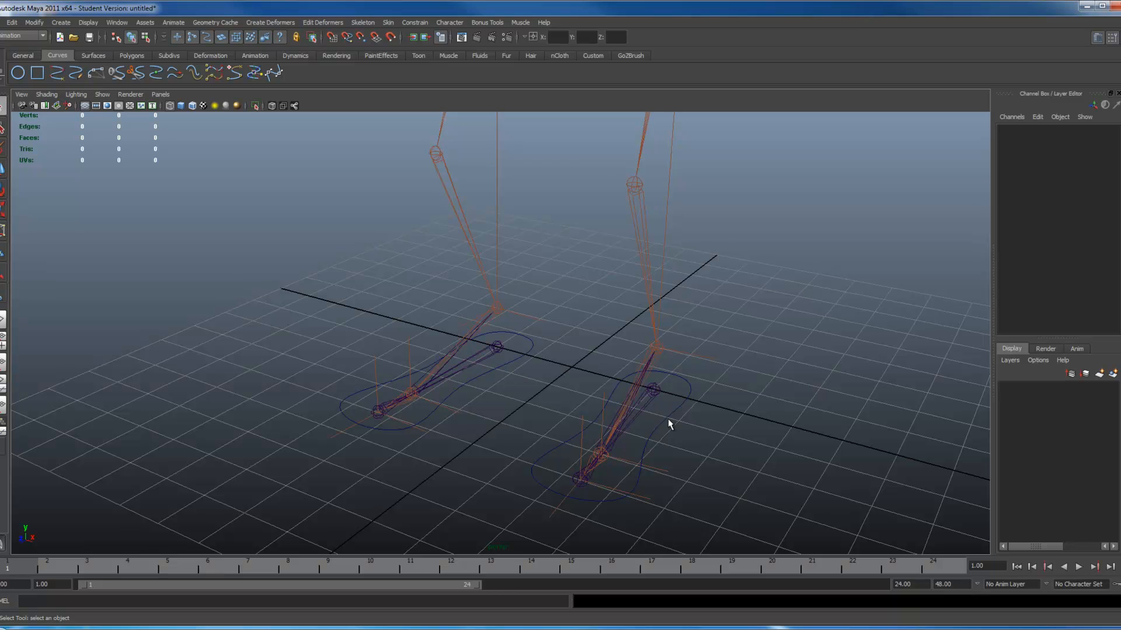
Test the left leg by moving L_foot_Control sideways along X and undo the move
click(667, 419)
key(w)
drag(704, 356, 800, 392)
key(z)
key(z)
key(z)
Test the right leg by moving R_foot_Control sideways along X and reset its Translate X to 0
click(531, 355)
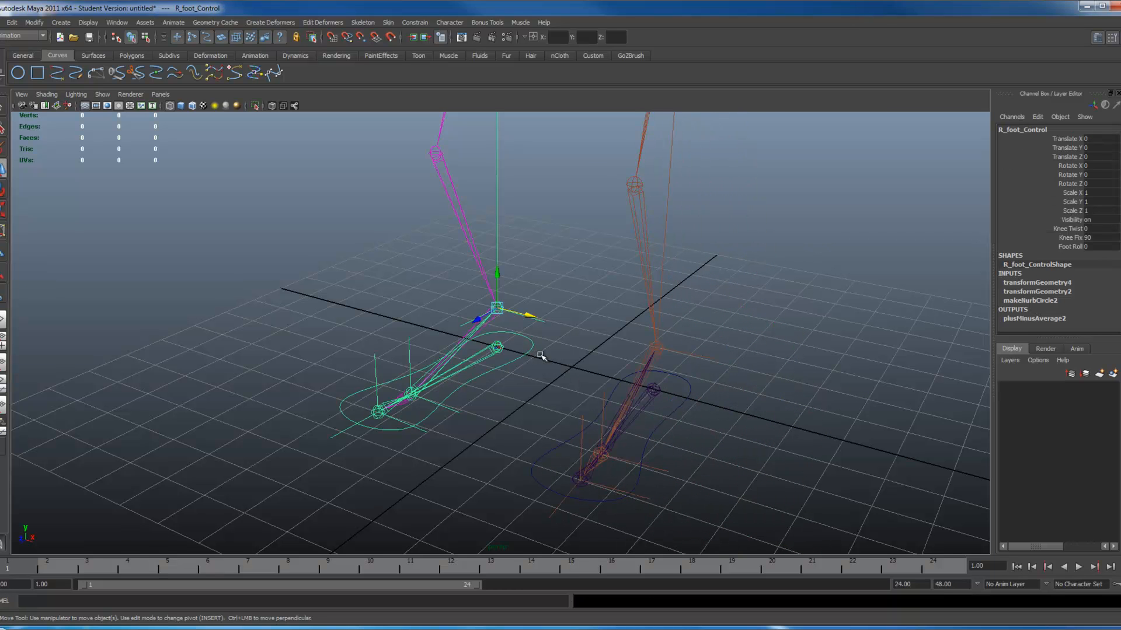
drag(537, 322, 402, 289)
click(1106, 140)
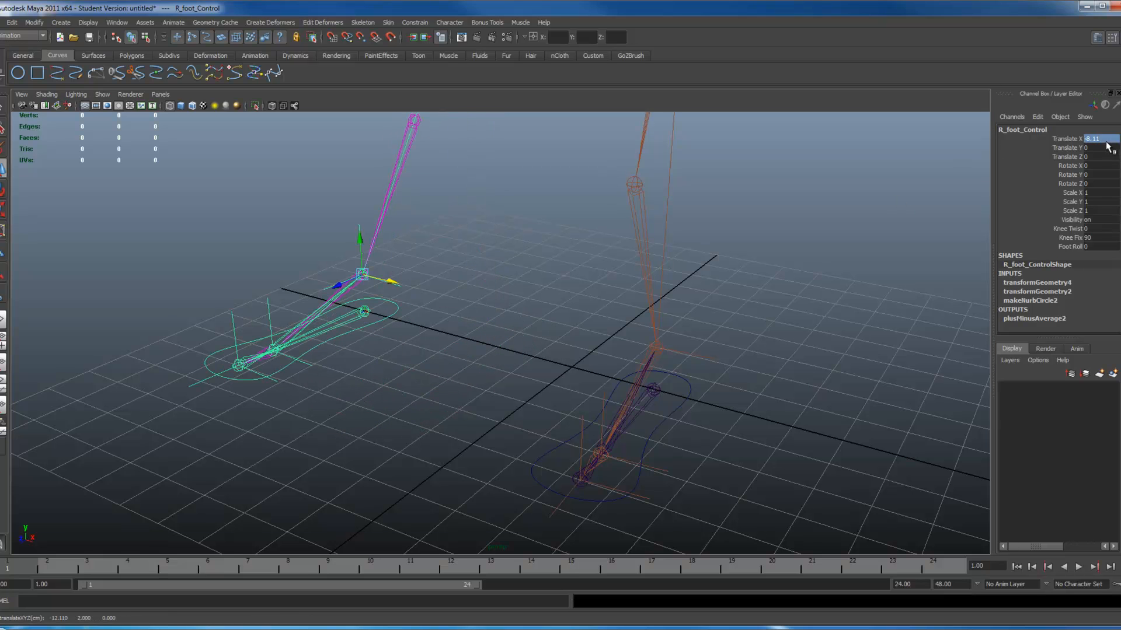
text(0)
key(Return)
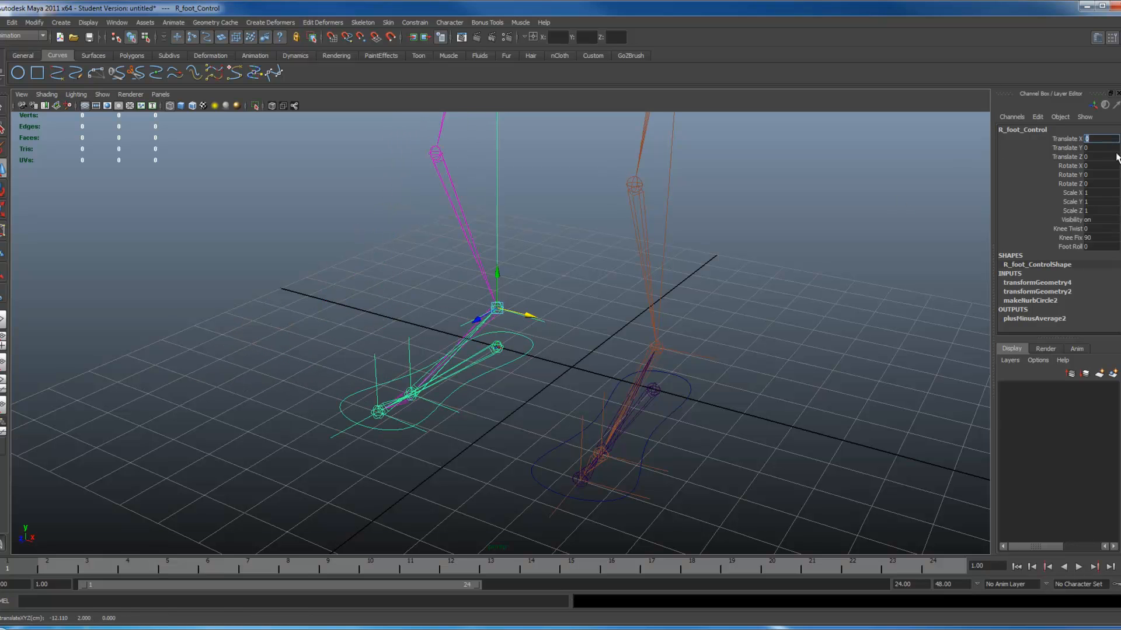
Lock and hide the Scale X, Y, Z, Visibility and Knee Fix channels of L_foot_Control
click(694, 397)
click(691, 396)
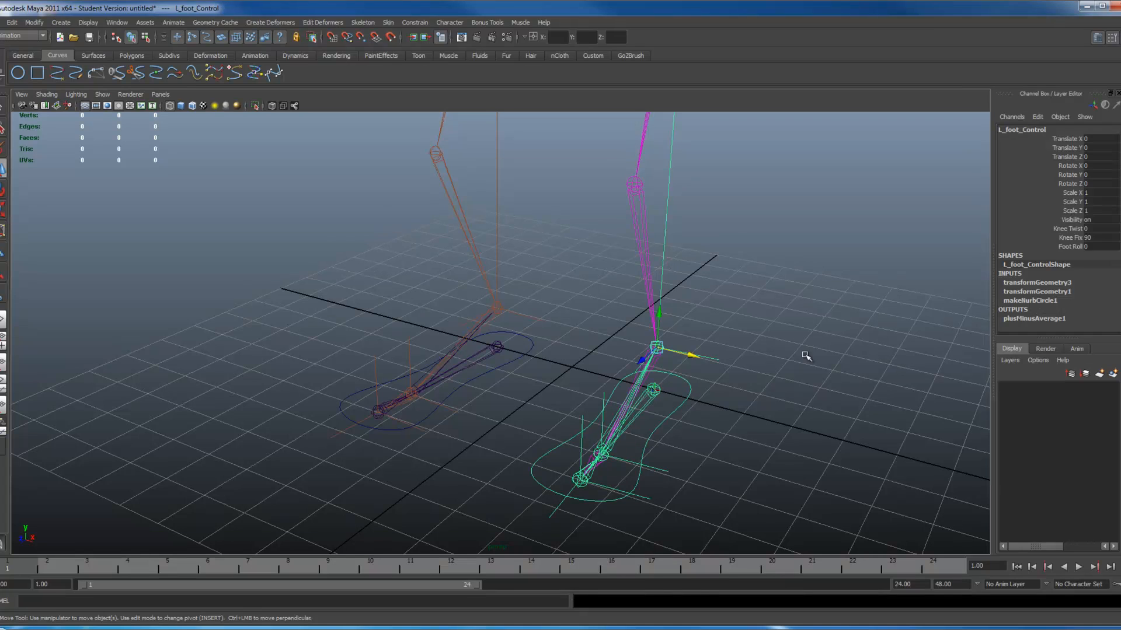
click(1075, 238)
ctrl+drag(1078, 217, 1078, 200)
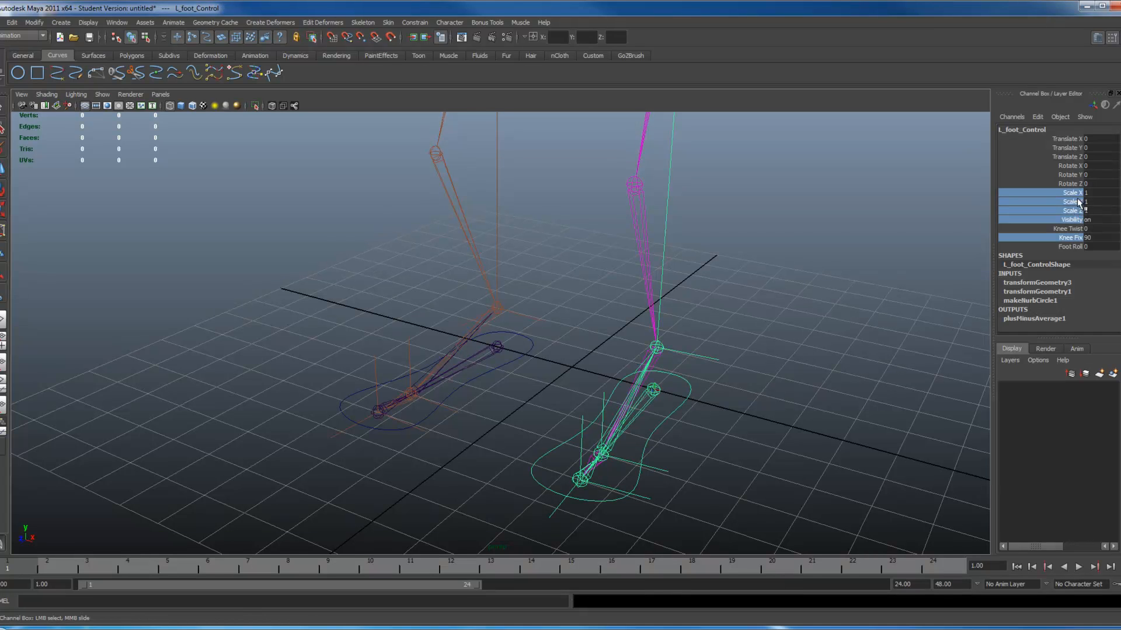
right_click(1067, 193)
click(1077, 428)
Lock and hide the Scale X, Y, Z, Visibility and Knee Fix channels of R_foot_Control
click(534, 351)
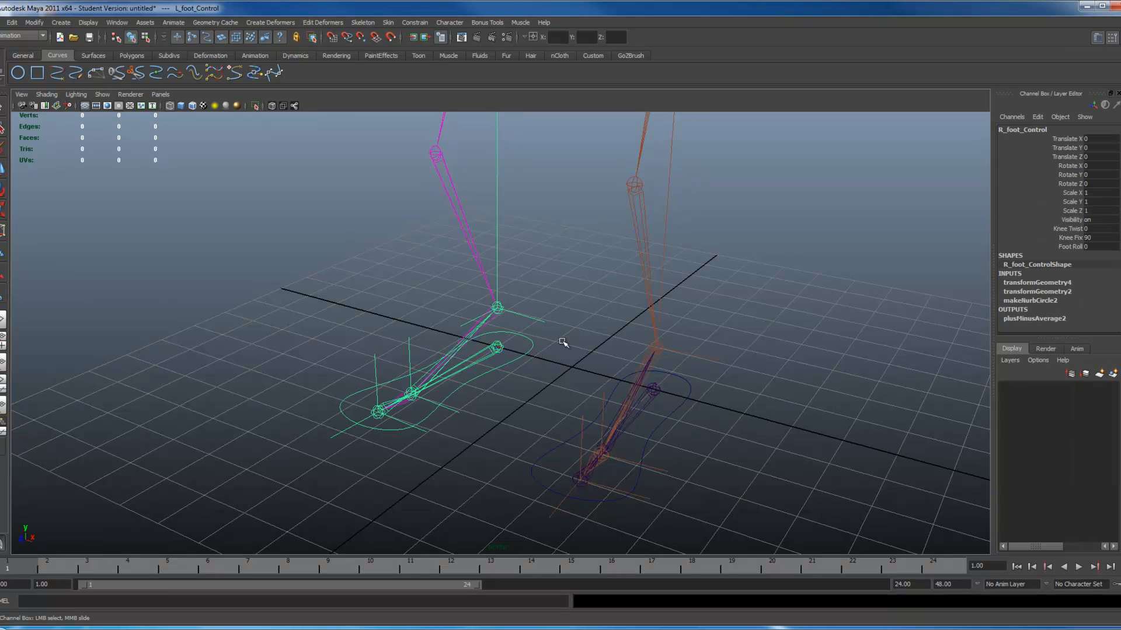
click(1078, 240)
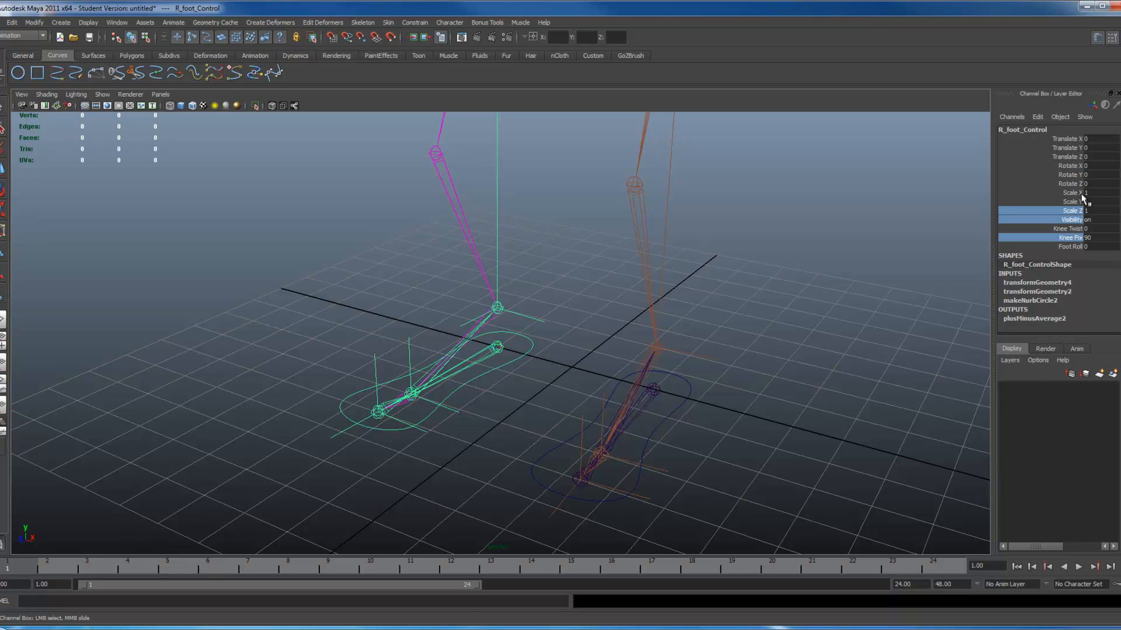
ctrl+drag(1081, 194, 1080, 201)
right_click(530, 349)
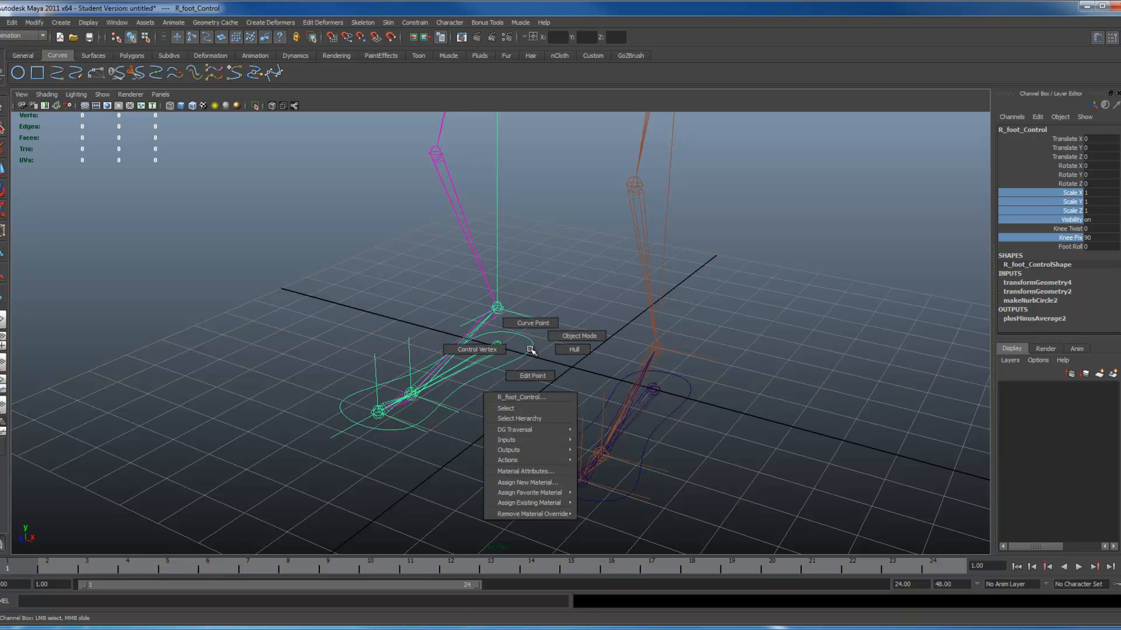
right_click(1059, 198)
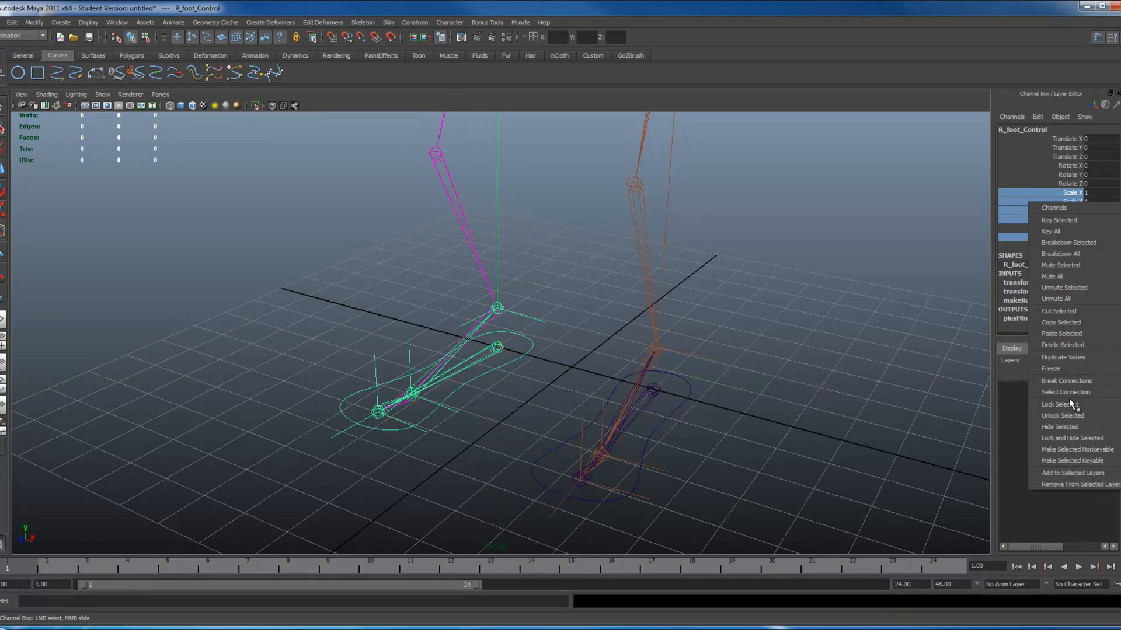
click(1072, 437)
click(767, 381)
Create a single joint in the side view on the vertical centre line just above the thigh joints, at about Y 21.5
alt+drag(766, 382, 800, 318)
key(space)
alt+middle_drag(465, 230, 446, 268)
alt+right_drag(467, 280, 849, 293)
alt+right_drag(515, 292, 700, 294)
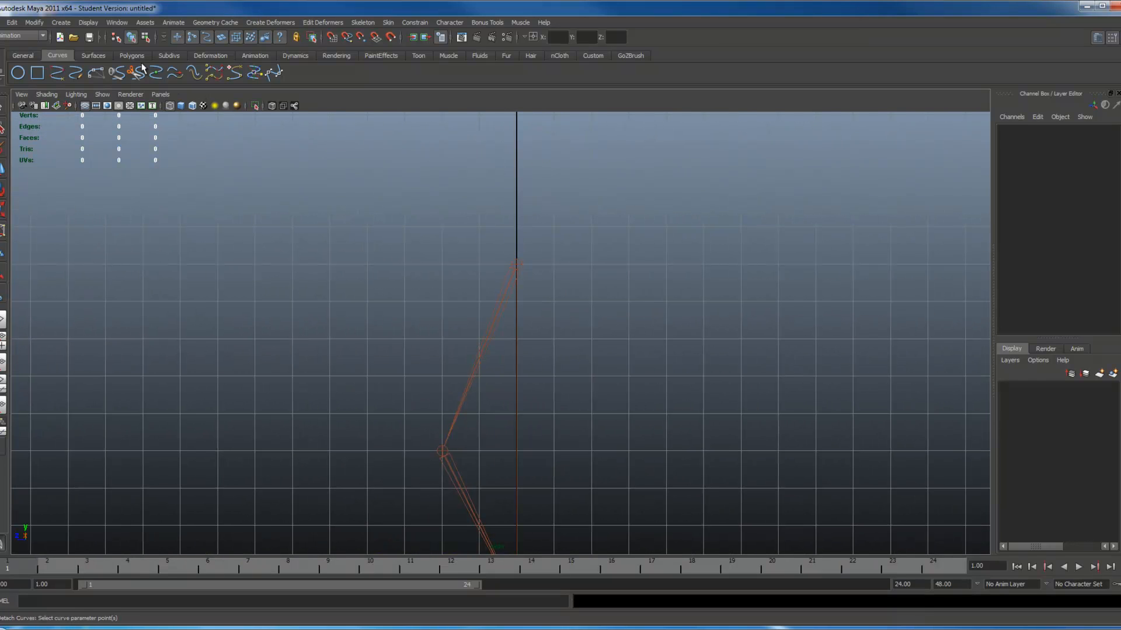
click(255, 56)
click(516, 240)
key(Return)
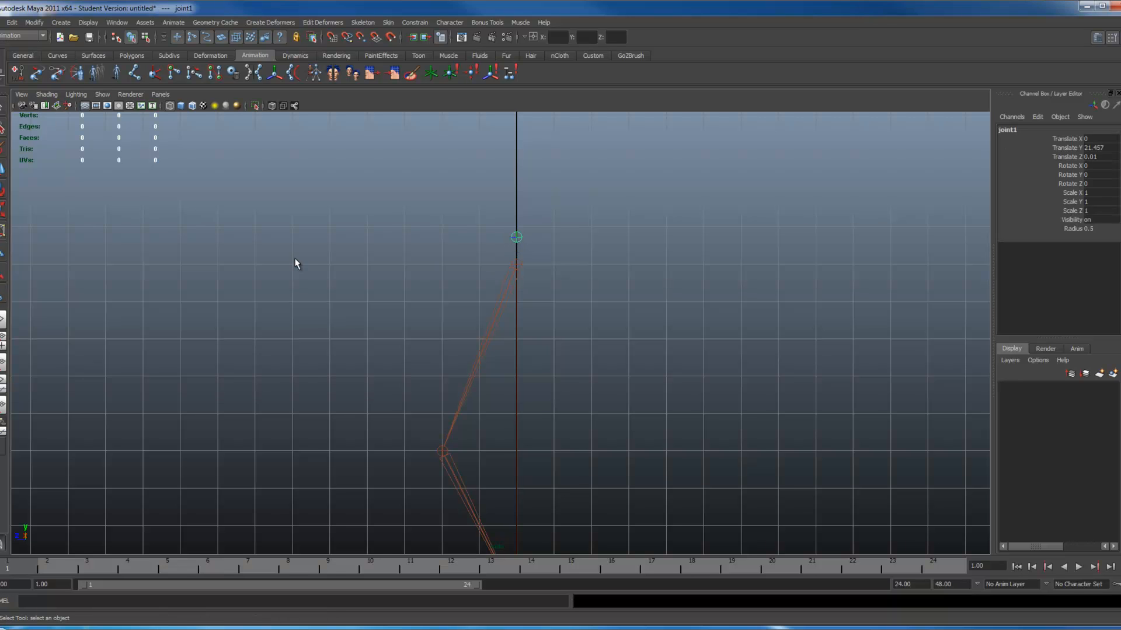
Rename the new central joint above the legs as hip_Jnt
click(295, 260)
key(space)
drag(414, 292, 415, 266)
click(578, 185)
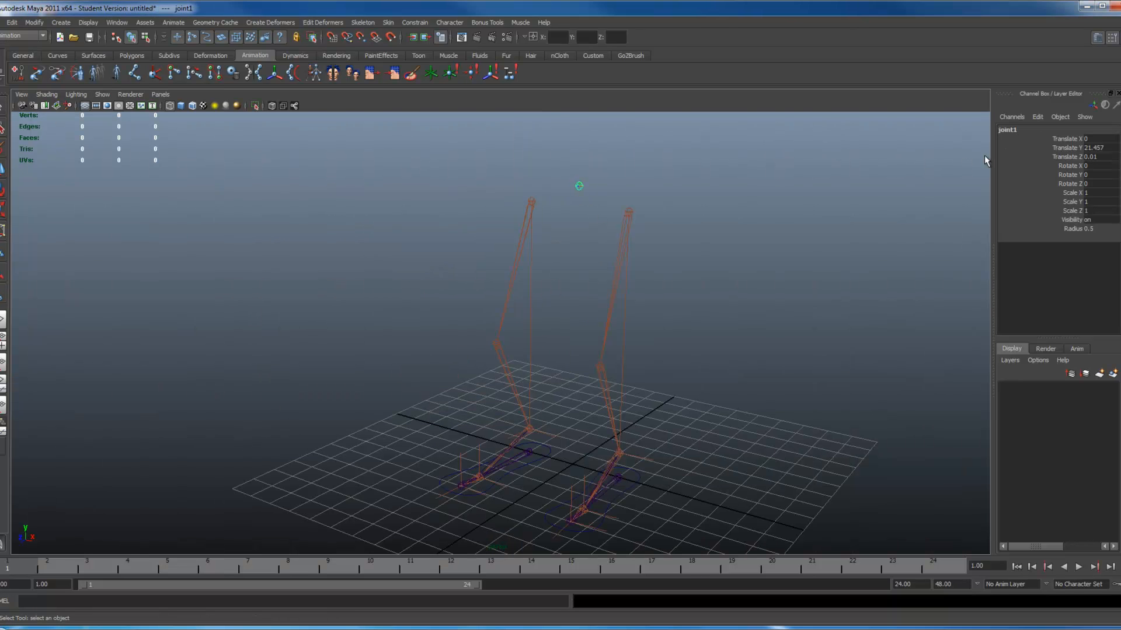
click(1013, 131)
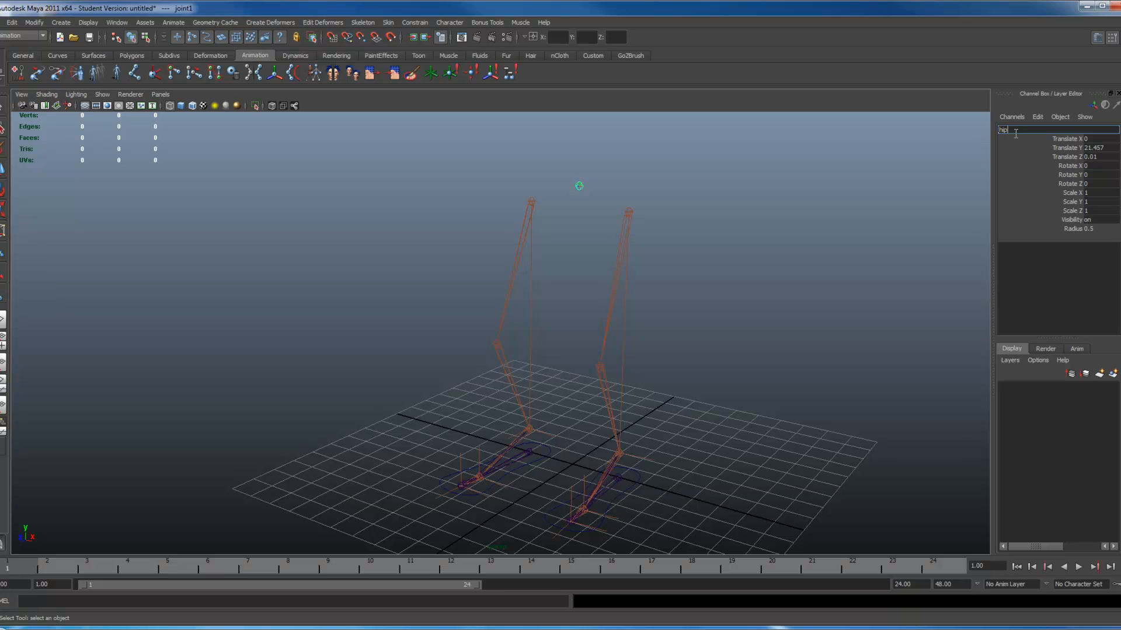
text(hip_Jnt)
key(Return)
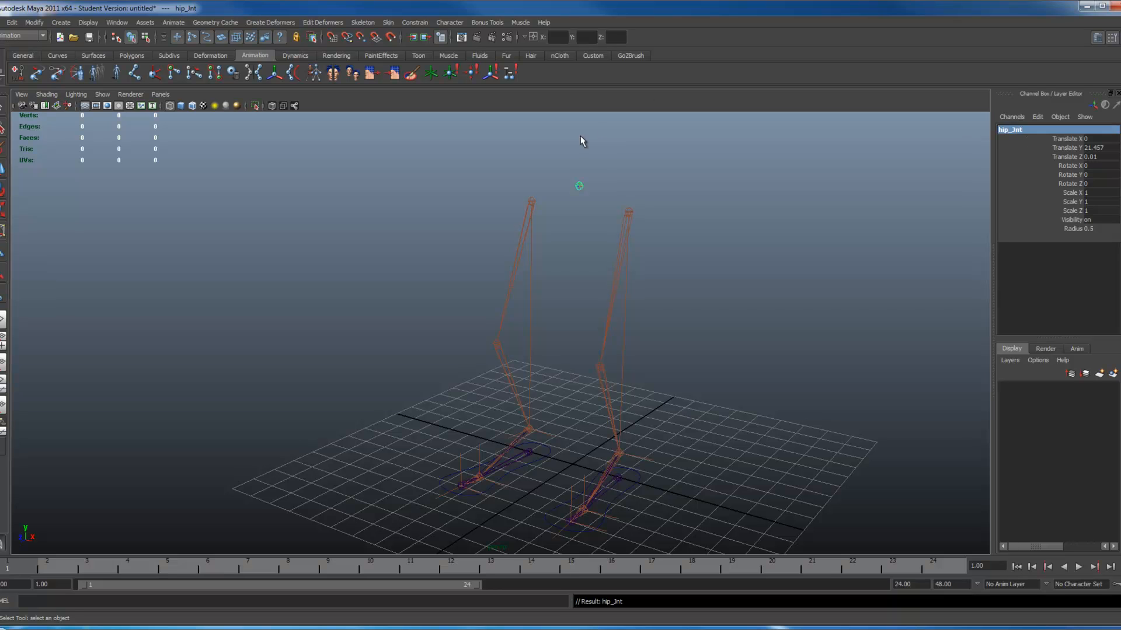
Parent the left and right thigh joints to hip_Jnt
click(628, 214)
shift+click(532, 201)
shift+click(579, 186)
key(p)
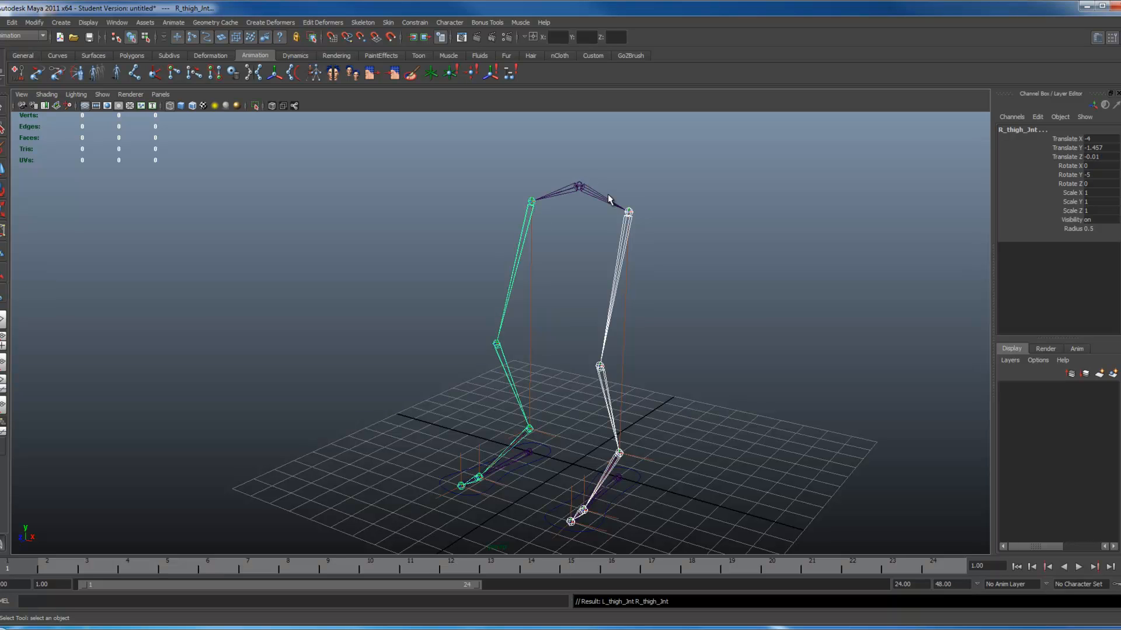
Test the leg rig by moving the hip joint freely, and undo the move
click(586, 209)
click(575, 182)
key(w)
drag(577, 161, 646, 262)
key(ctrl+z)
Test the left leg by moving L_foot_Control away from its rest position, and undo the move
alt+drag(707, 374, 643, 500)
click(627, 484)
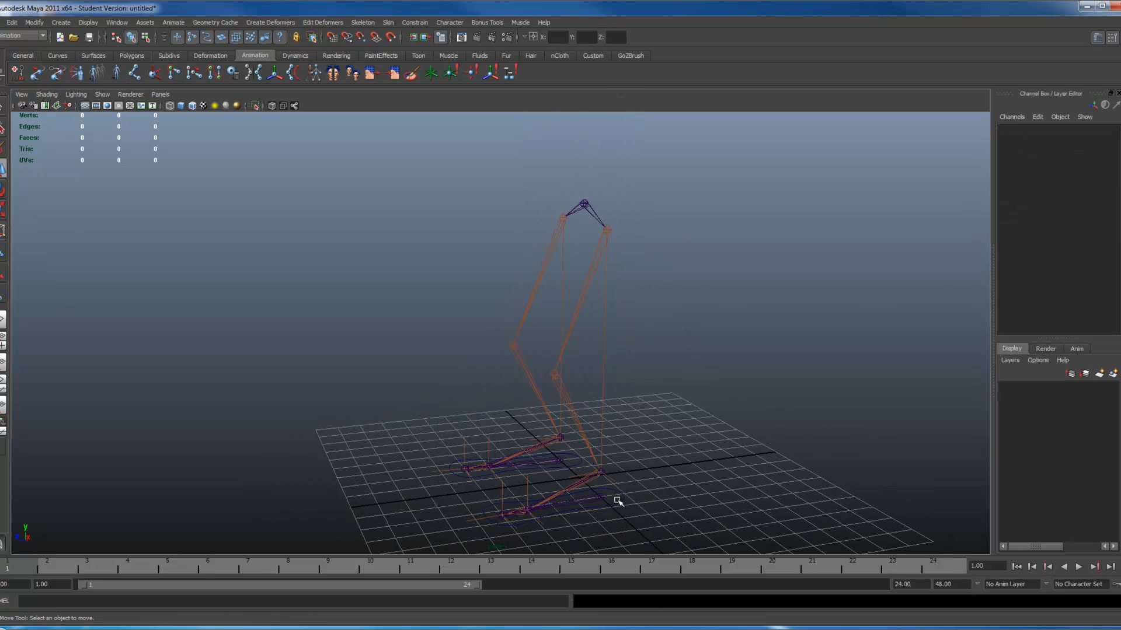
click(576, 501)
drag(588, 475, 695, 460)
key(ctrl+z)
alt+drag(539, 438, 609, 387)
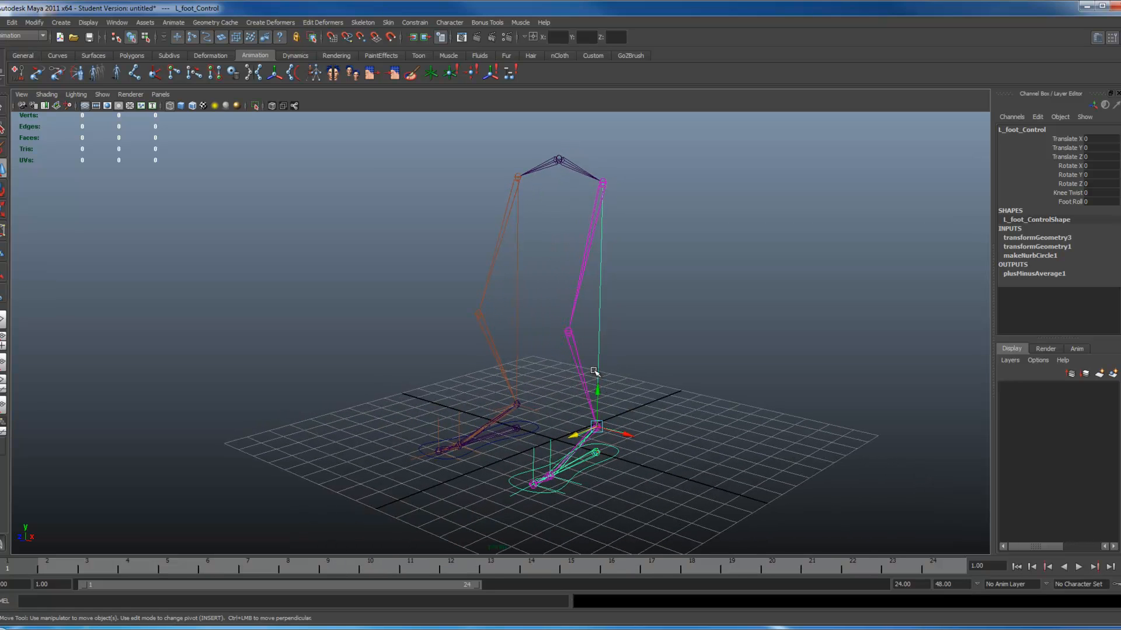